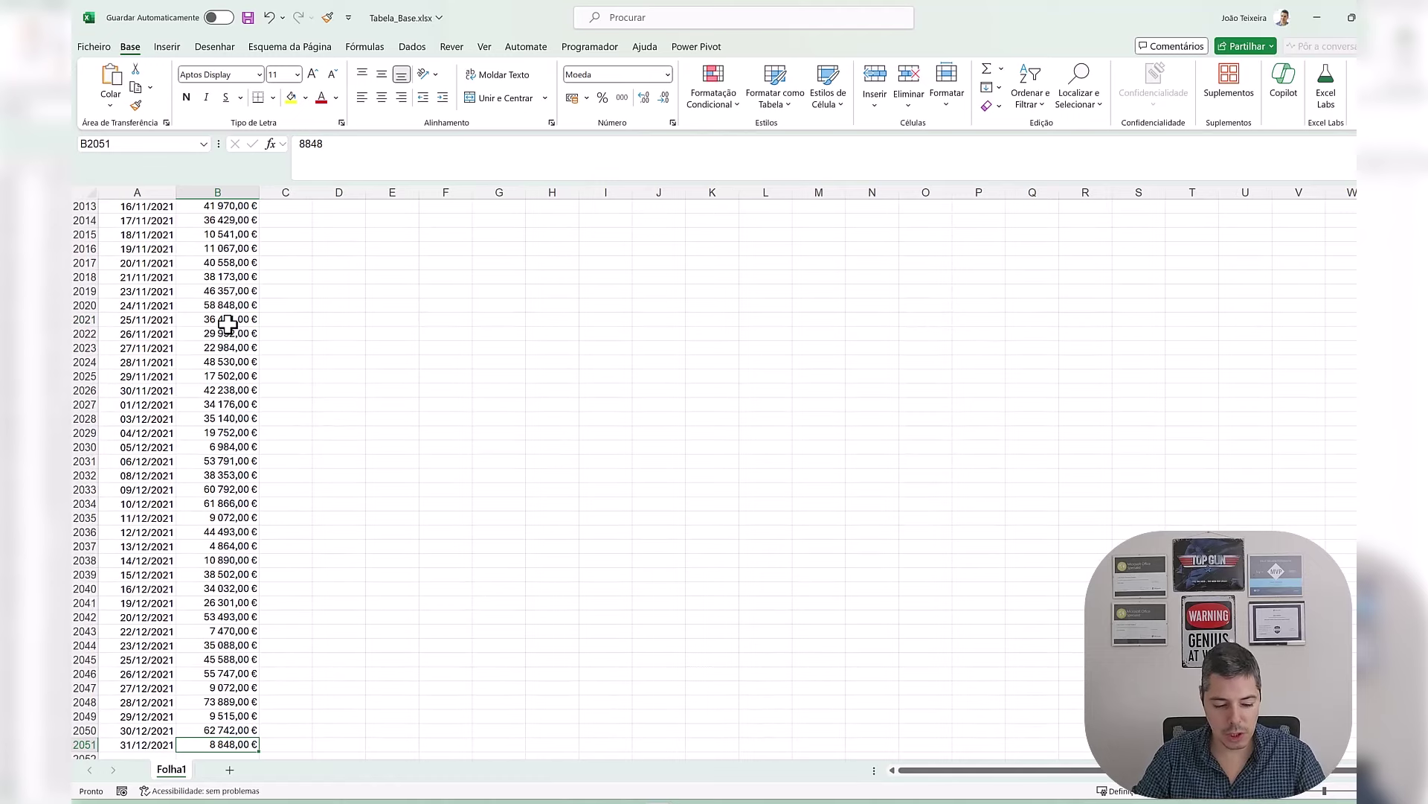
Step: Insert a basic 2D line chart from the whole DataTransação and Total de Vendas data range
{"action": "key", "text": "ctrl+shift+Left"}
{"action": "key", "text": "ctrl+shift+Up"}
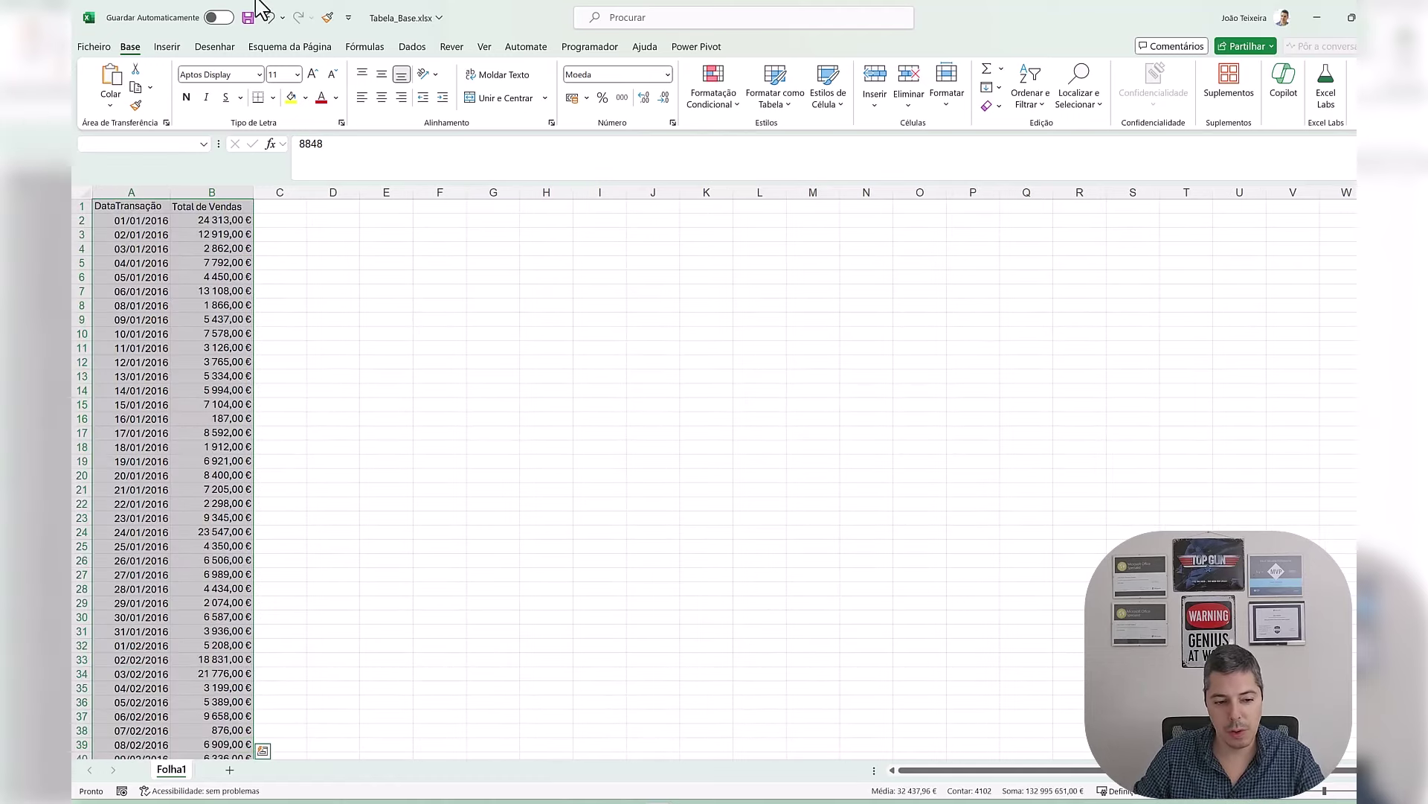
{"action": "left_click", "coordinate": [175, 47]}
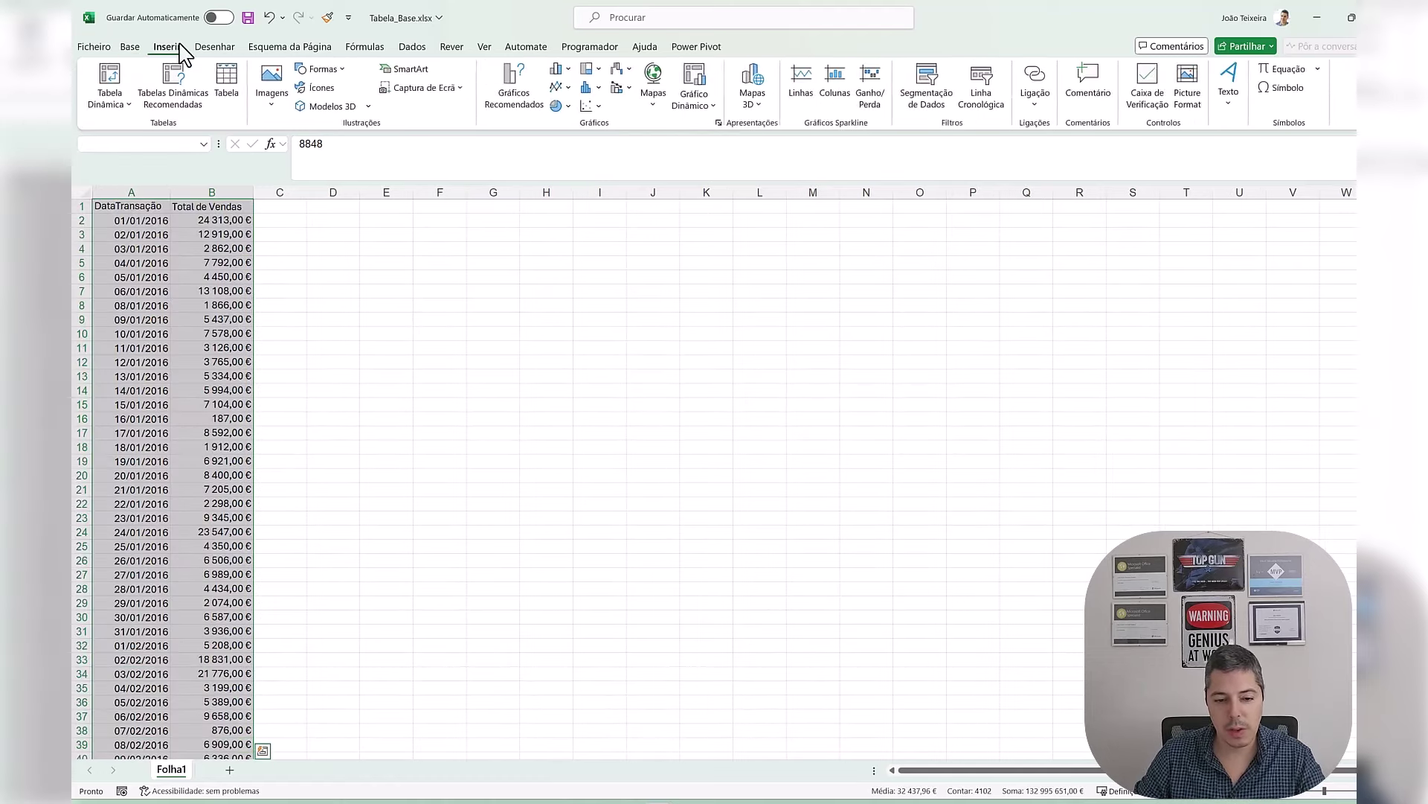
{"action": "left_click", "coordinate": [560, 87]}
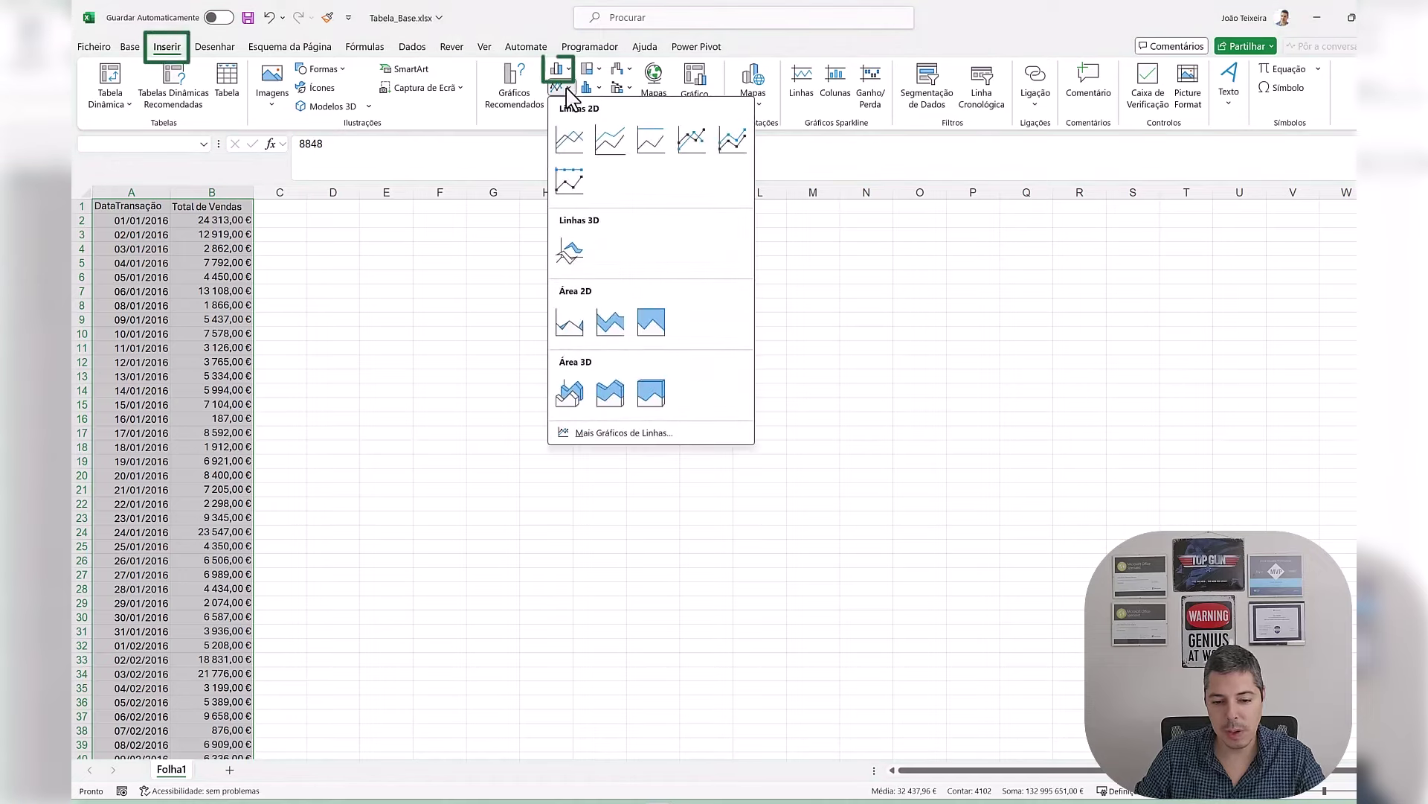
{"action": "left_click", "coordinate": [571, 139]}
Step: Widen the Total de Vendas chart and place it beside the data, spanning about I4 to R18
{"action": "left_click_drag", "start_coordinate": [668, 395], "coordinate": [721, 298]}
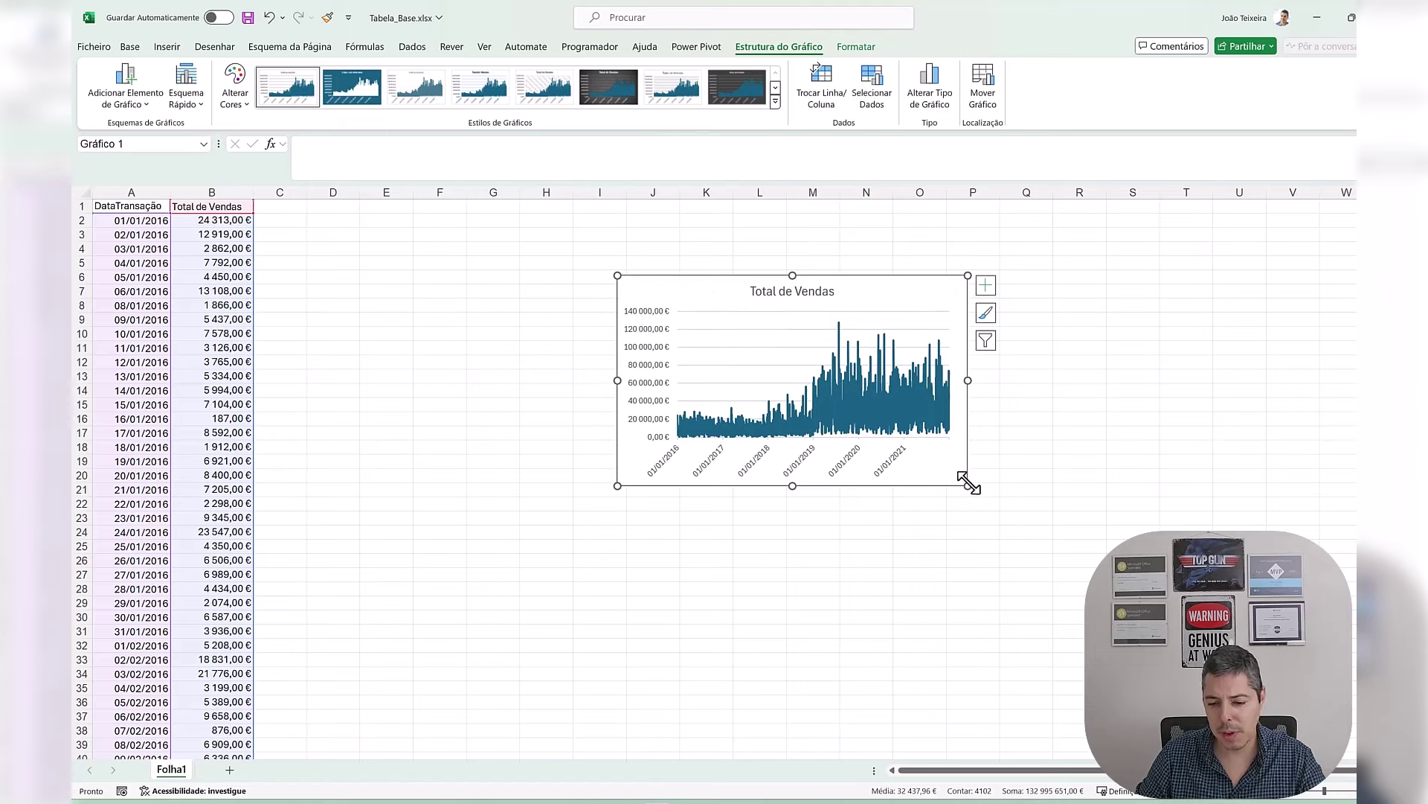
{"action": "left_click_drag", "start_coordinate": [969, 485], "coordinate": [1130, 479]}
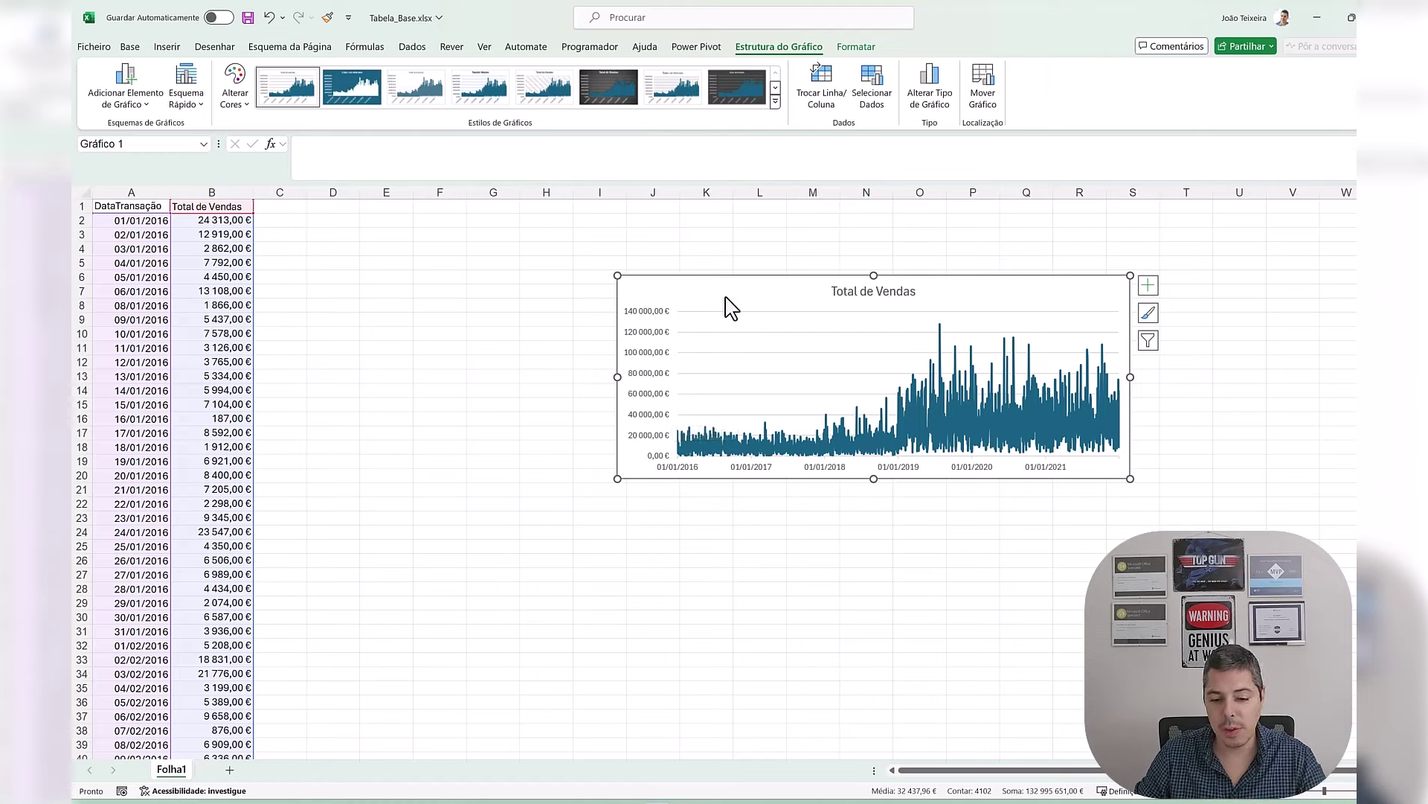
{"action": "left_click_drag", "start_coordinate": [724, 283], "coordinate": [684, 256]}
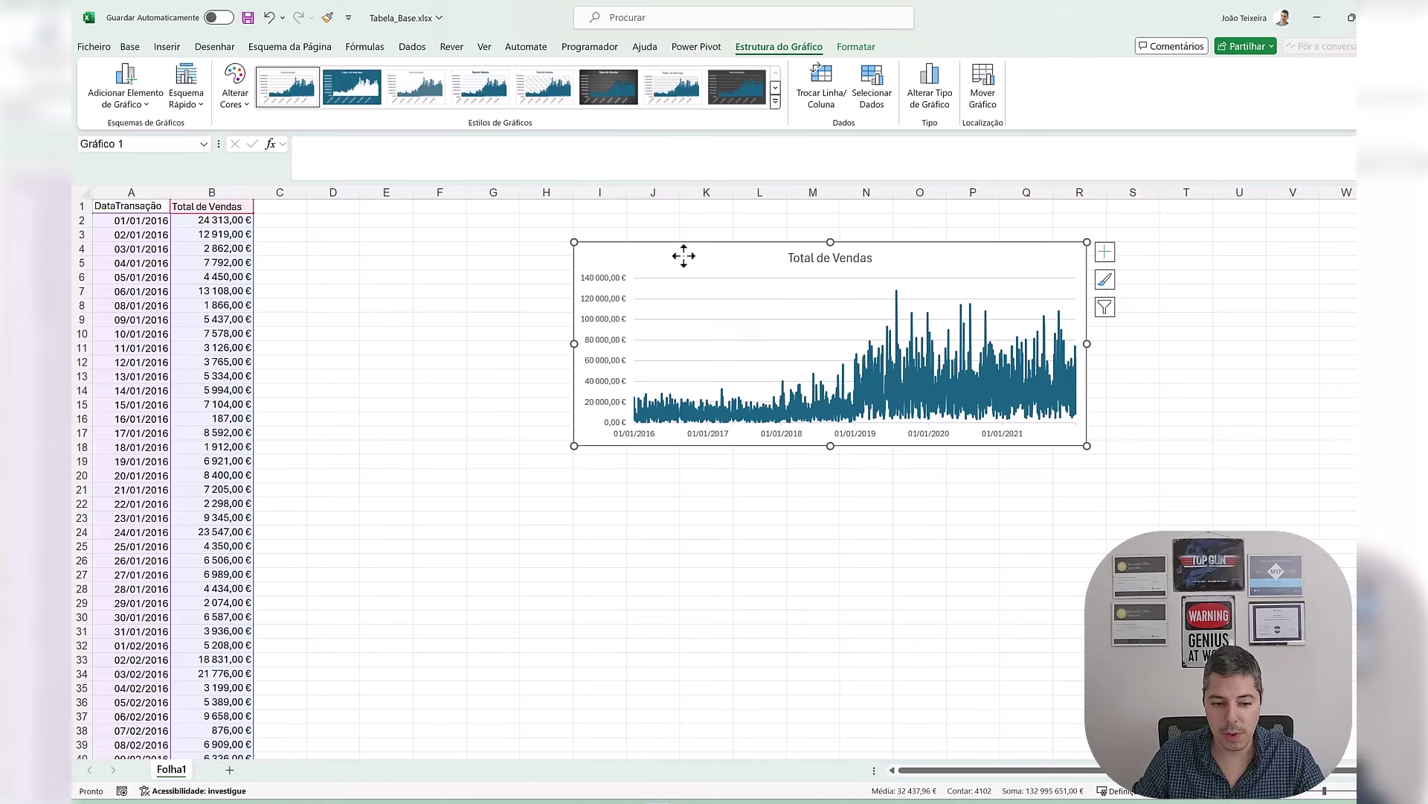
{"action": "left_click", "coordinate": [385, 277]}
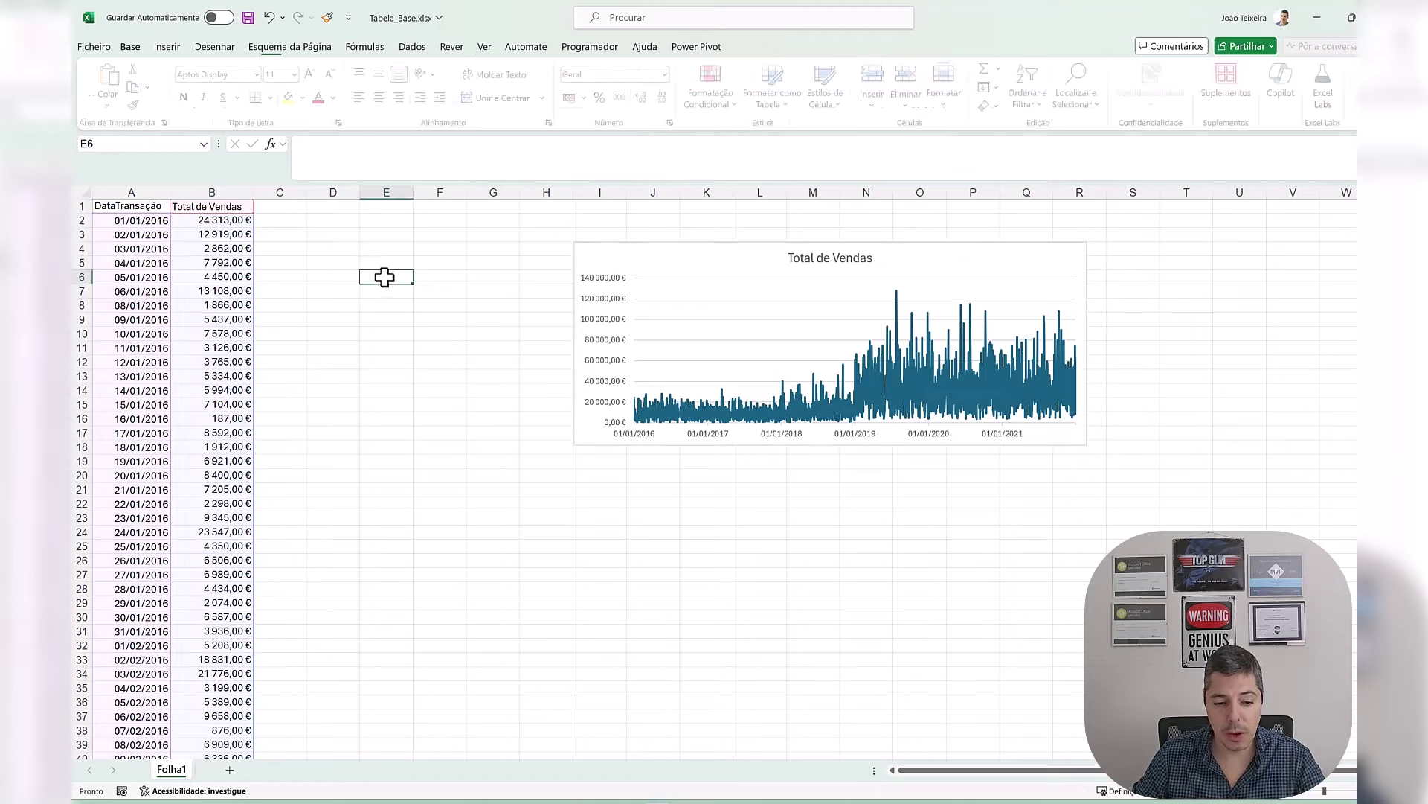
Step: Enter the label "Linha Inicial:" in cell D2 and fit column D to its text
{"action": "left_click", "coordinate": [343, 223]}
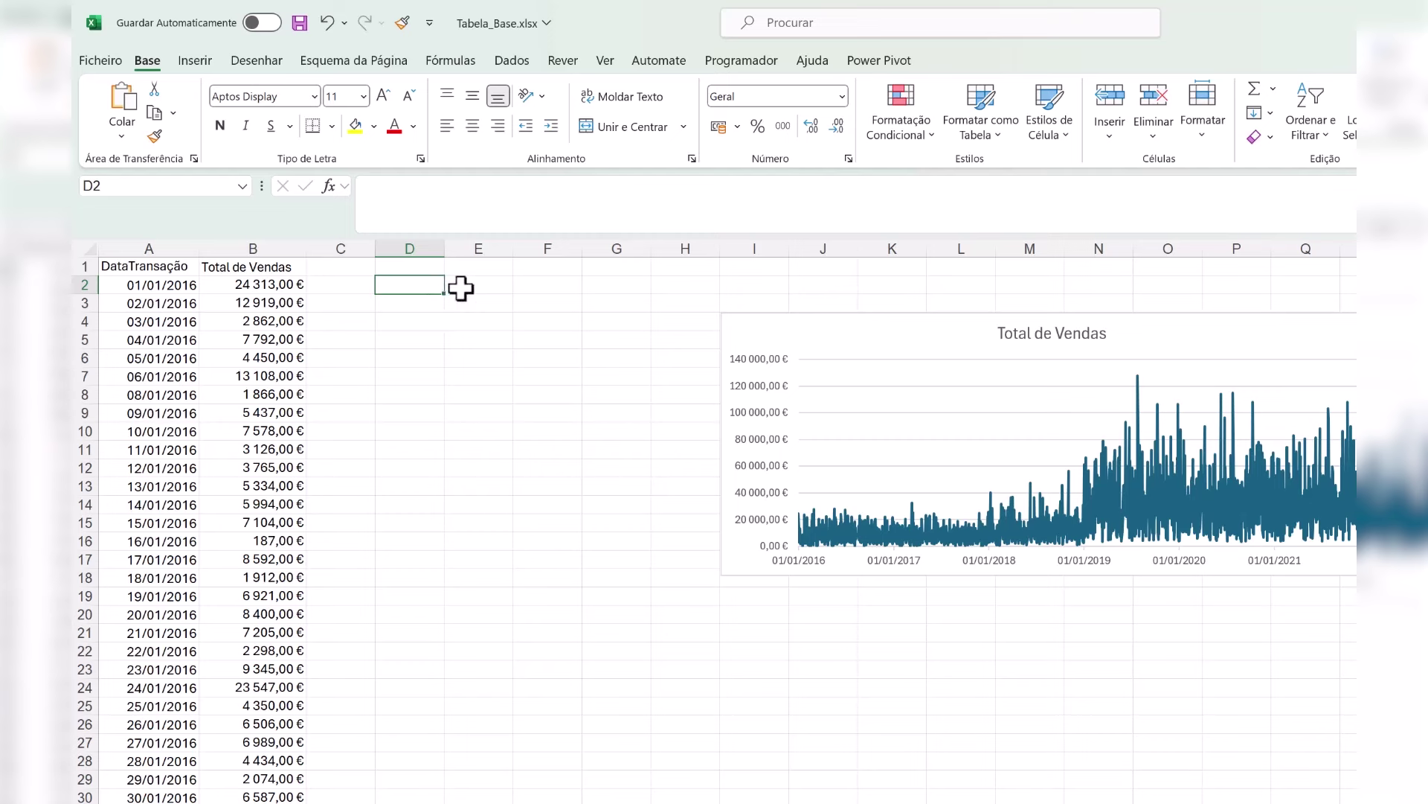
{"action": "type", "text": "Linha Inic"}
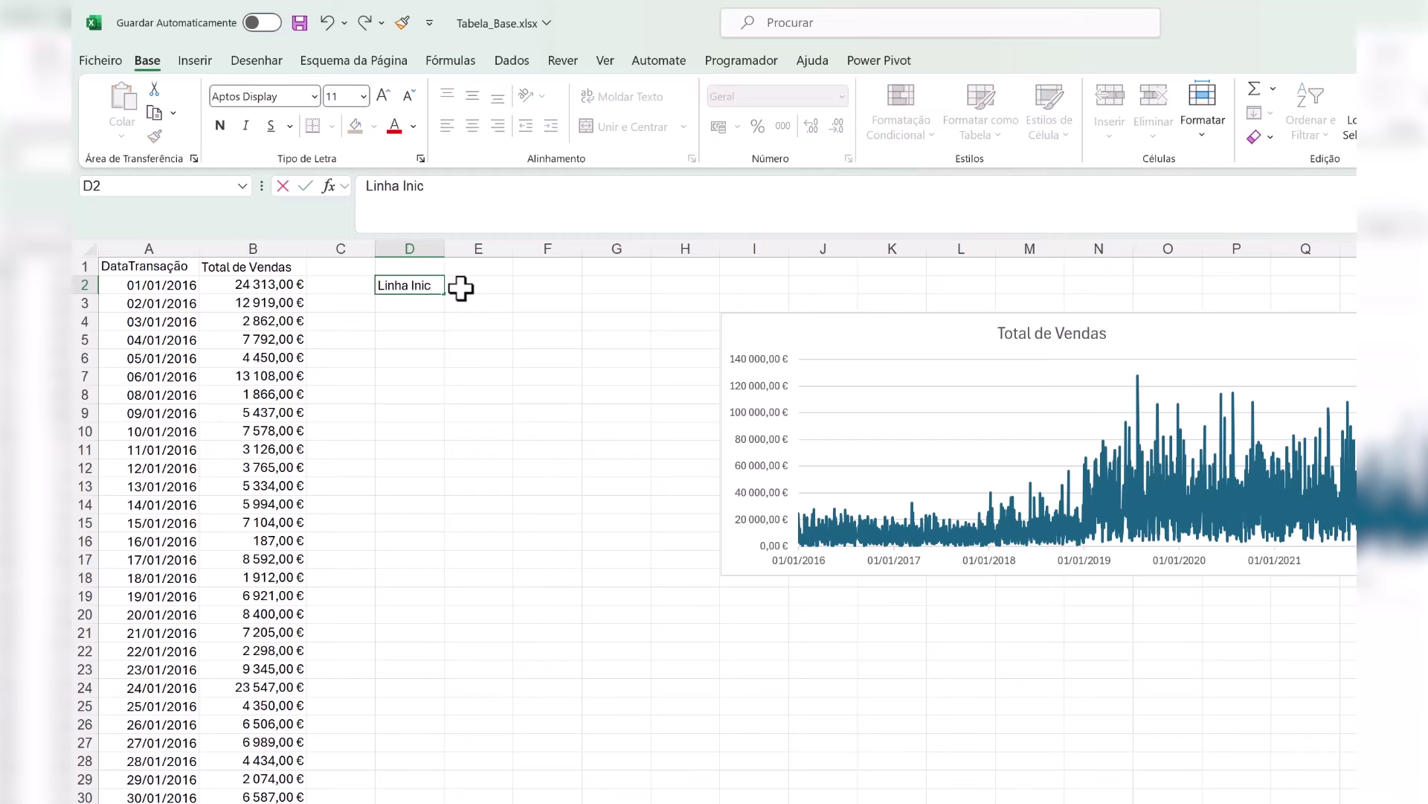
{"action": "type", "text": "ial:"}
{"action": "left_click", "coordinate": [507, 318]}
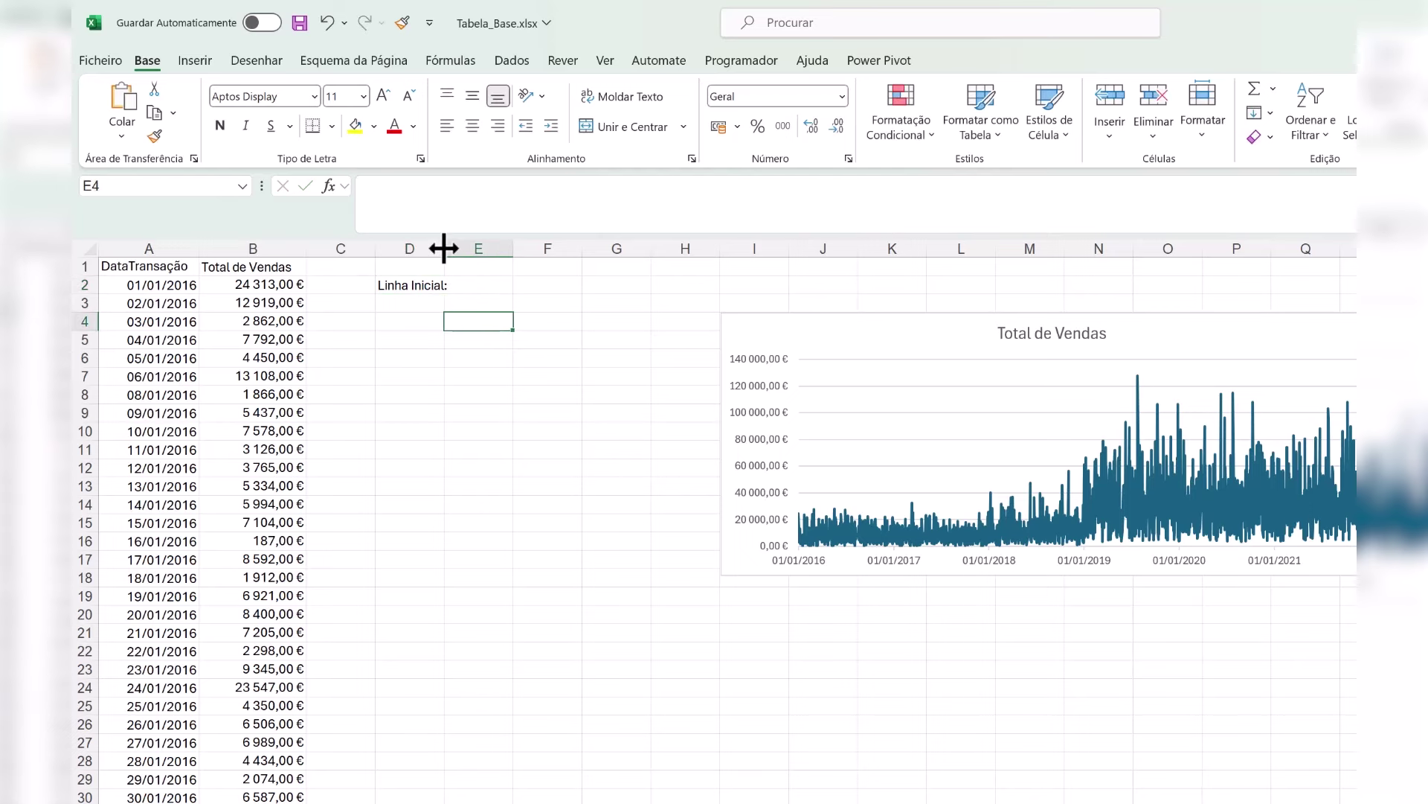
{"action": "double_click", "coordinate": [444, 249]}
Step: Enter 1 in cell E2 as the starting row value
{"action": "left_click", "coordinate": [488, 286]}
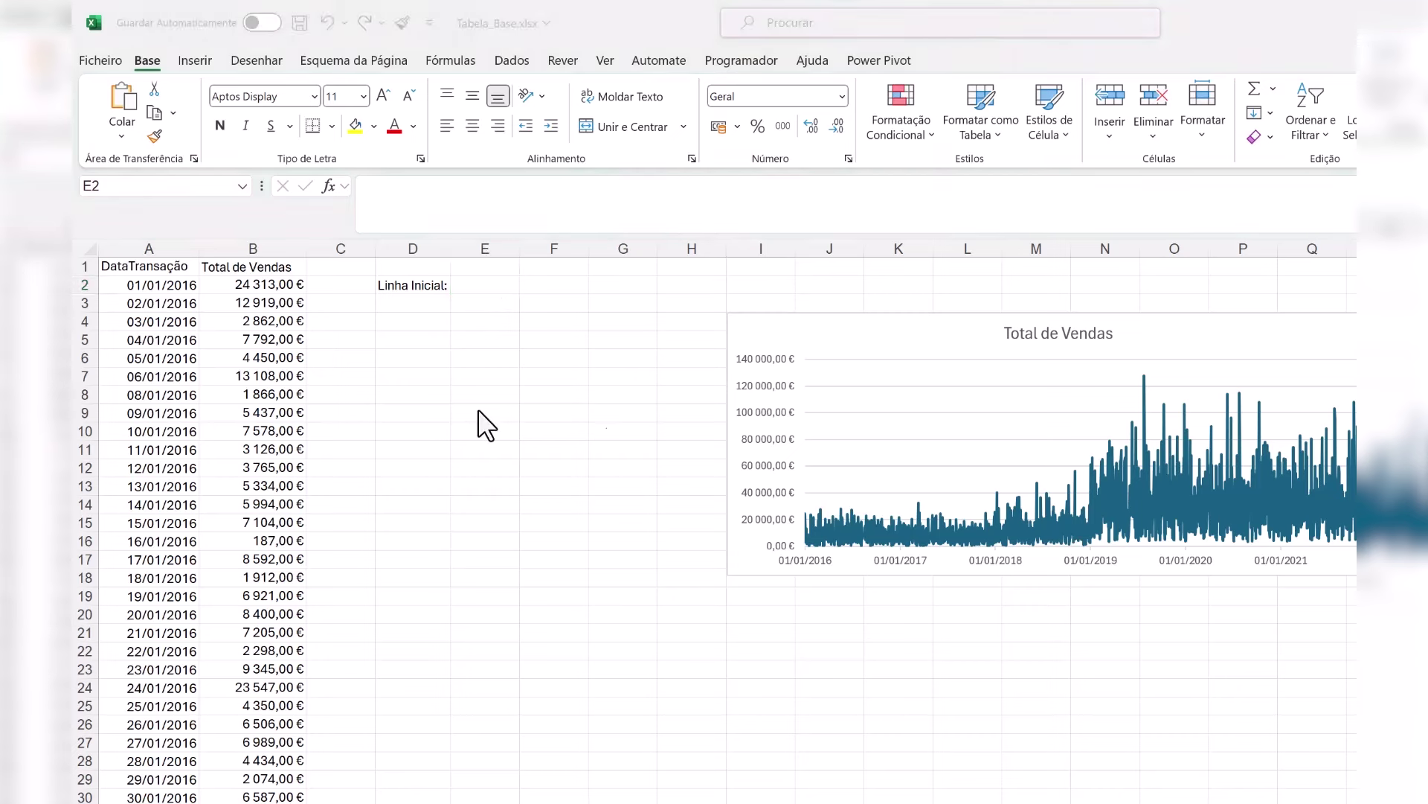
{"action": "left_click", "coordinate": [500, 287]}
{"action": "type", "text": "1"}
{"action": "key", "text": "Return"}
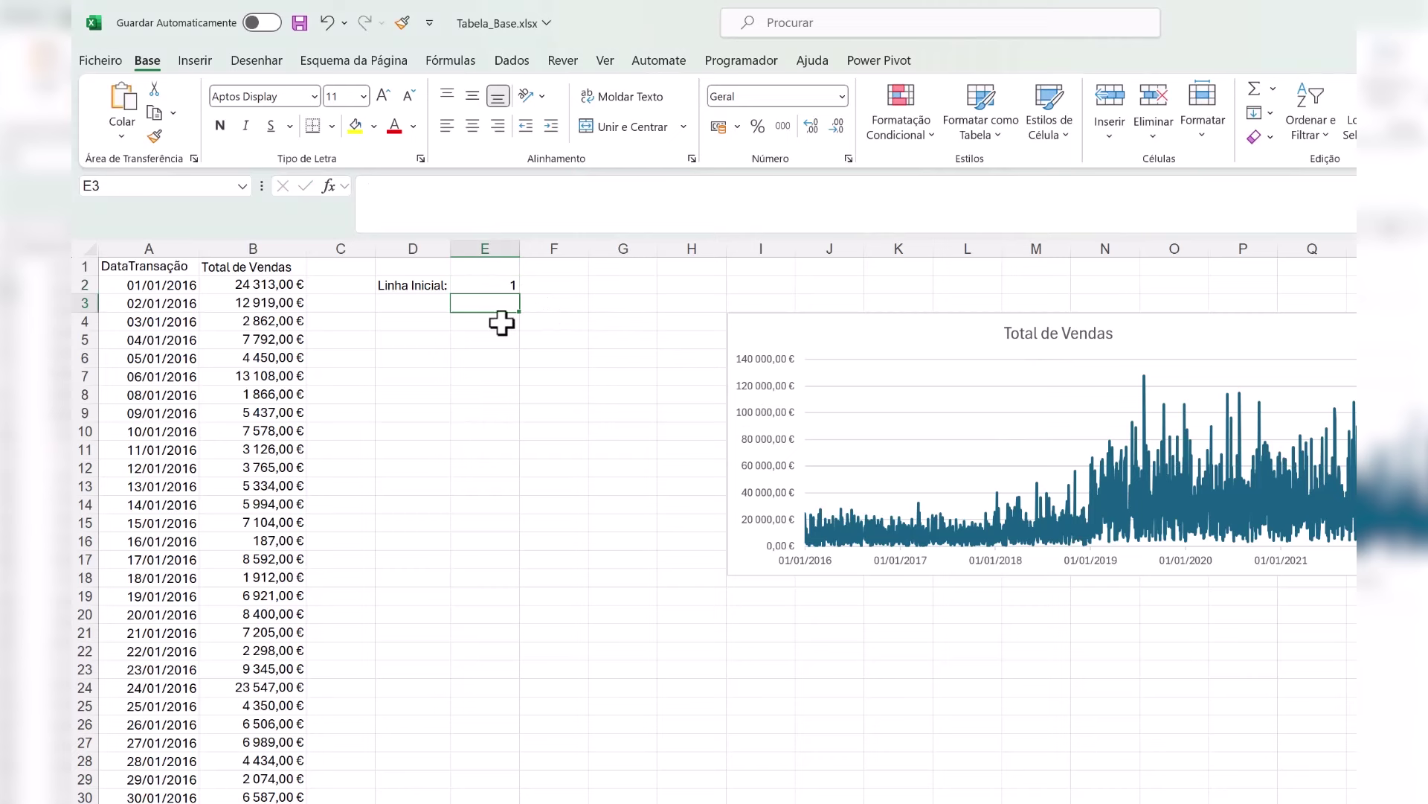
{"action": "left_click_drag", "start_coordinate": [182, 284], "coordinate": [290, 292]}
Step: Enter the label "Linhas a consultar:" in cell D3 and widen column D so the text fits
{"action": "left_click", "coordinate": [404, 304]}
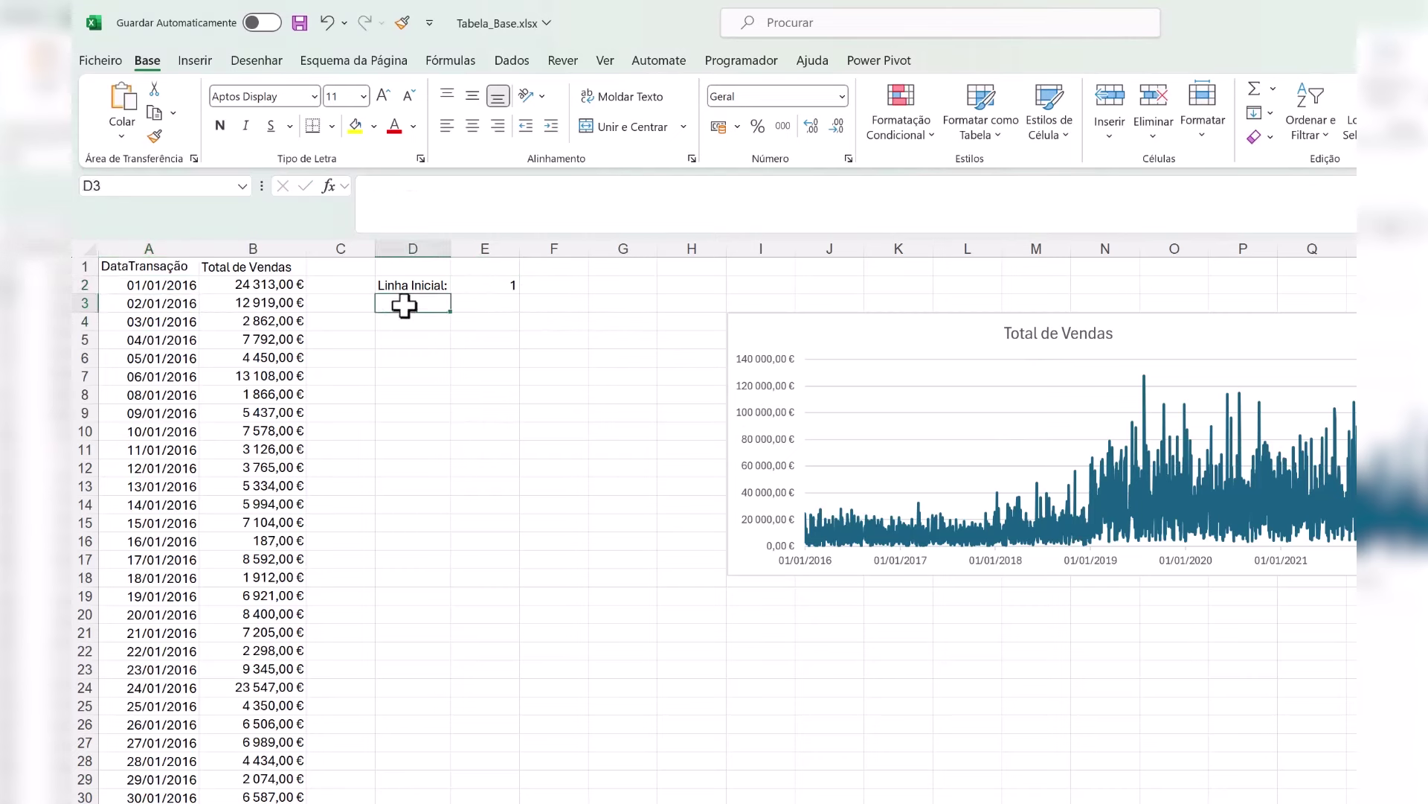
{"action": "type", "text": "Linha "}
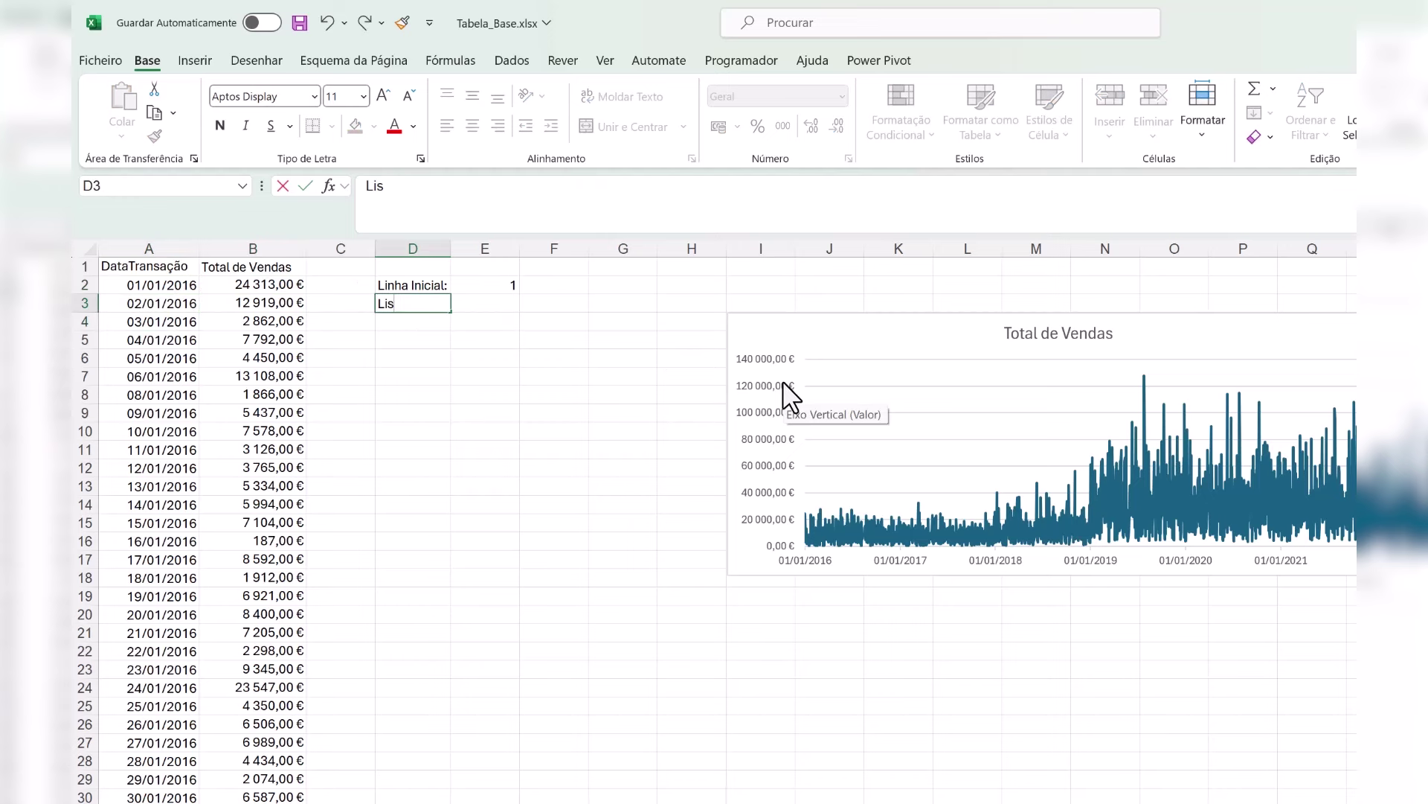
{"action": "type", "text": "s a consultar:"}
{"action": "left_click", "coordinate": [542, 374]}
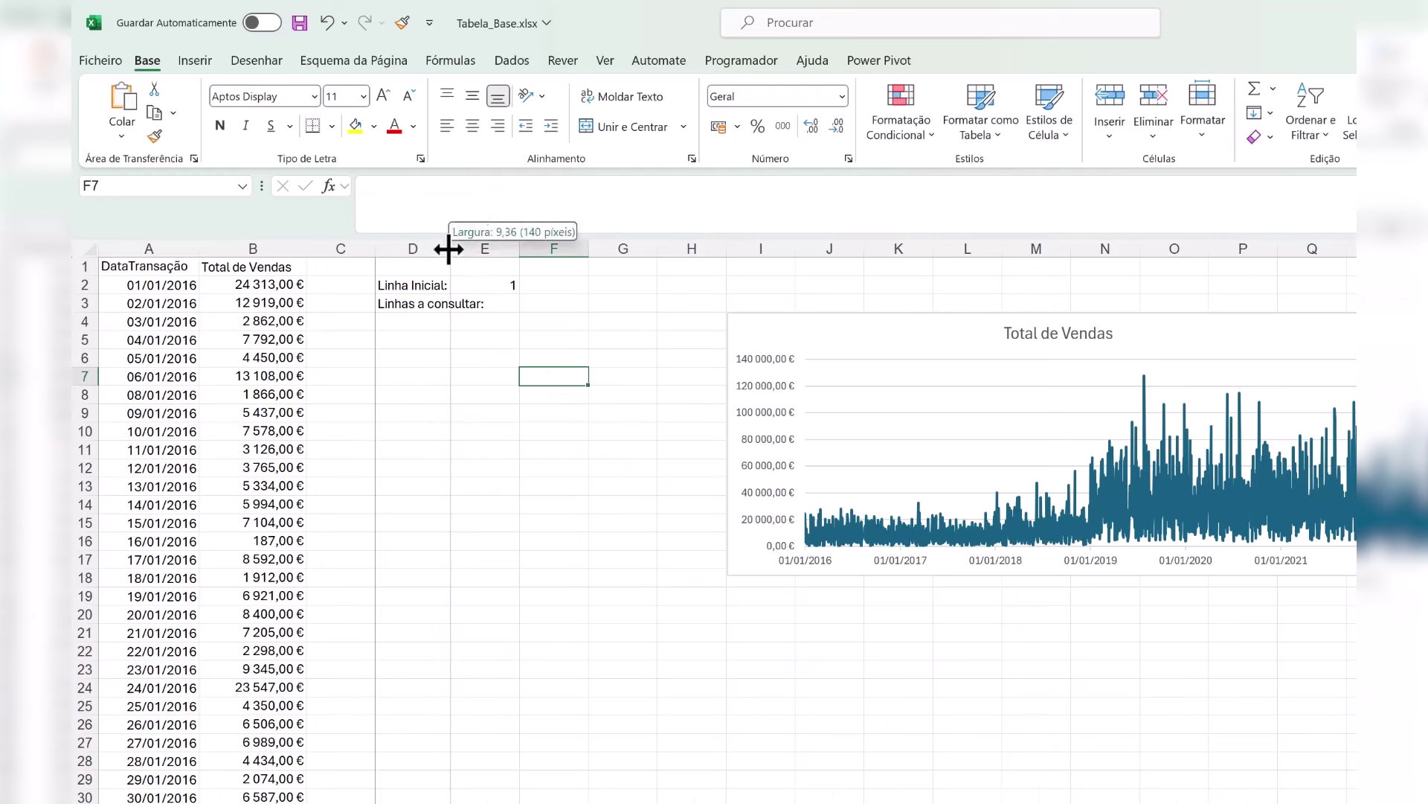
{"action": "left_click_drag", "start_coordinate": [449, 250], "coordinate": [487, 249]}
Step: Enter 10 in cell E3 as the number of rows to consult
{"action": "left_click", "coordinate": [533, 299]}
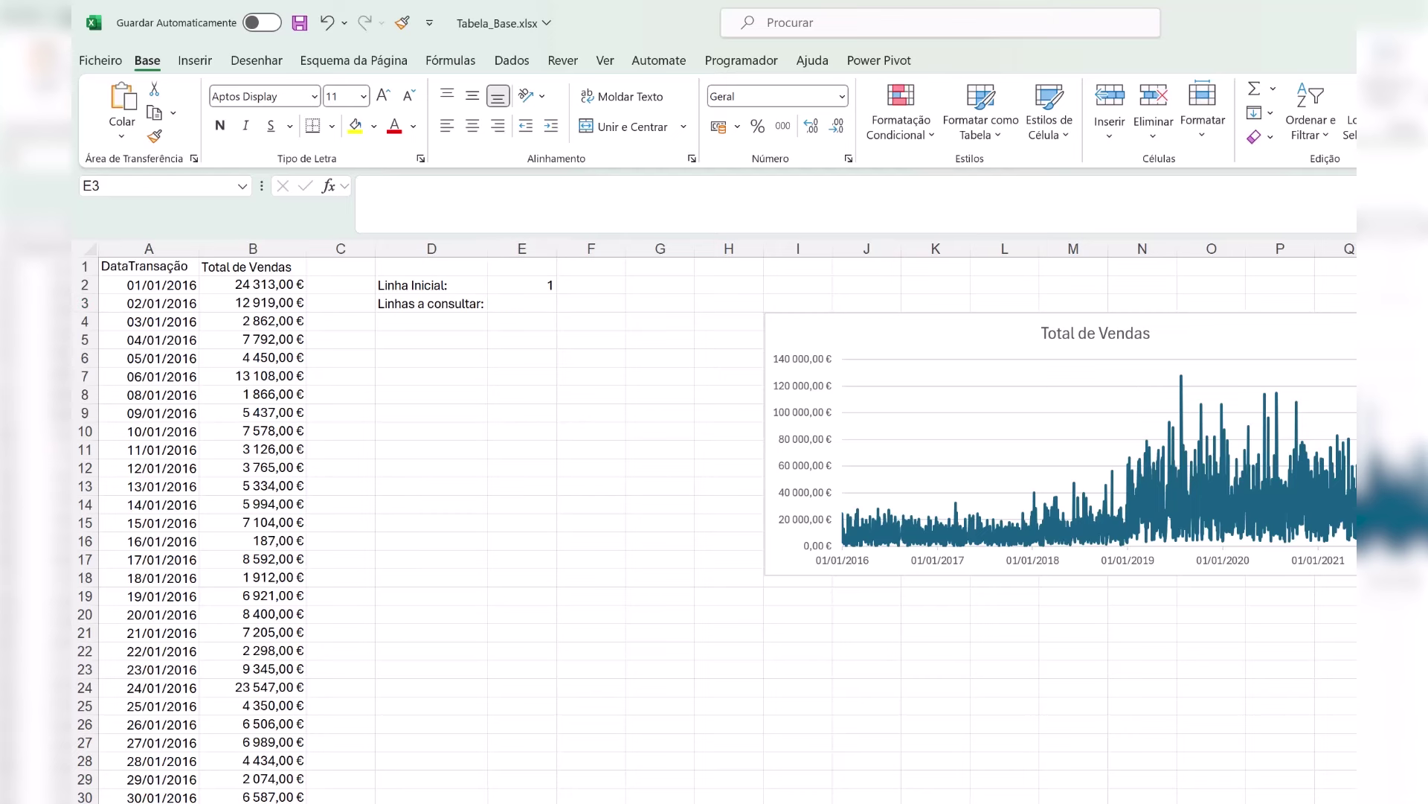
{"action": "left_click", "coordinate": [545, 301]}
{"action": "type", "text": "10"}
{"action": "key", "text": "Return"}
{"action": "left_click", "coordinate": [543, 300]}
{"action": "double_click", "coordinate": [543, 300]}
{"action": "key", "text": "Return"}
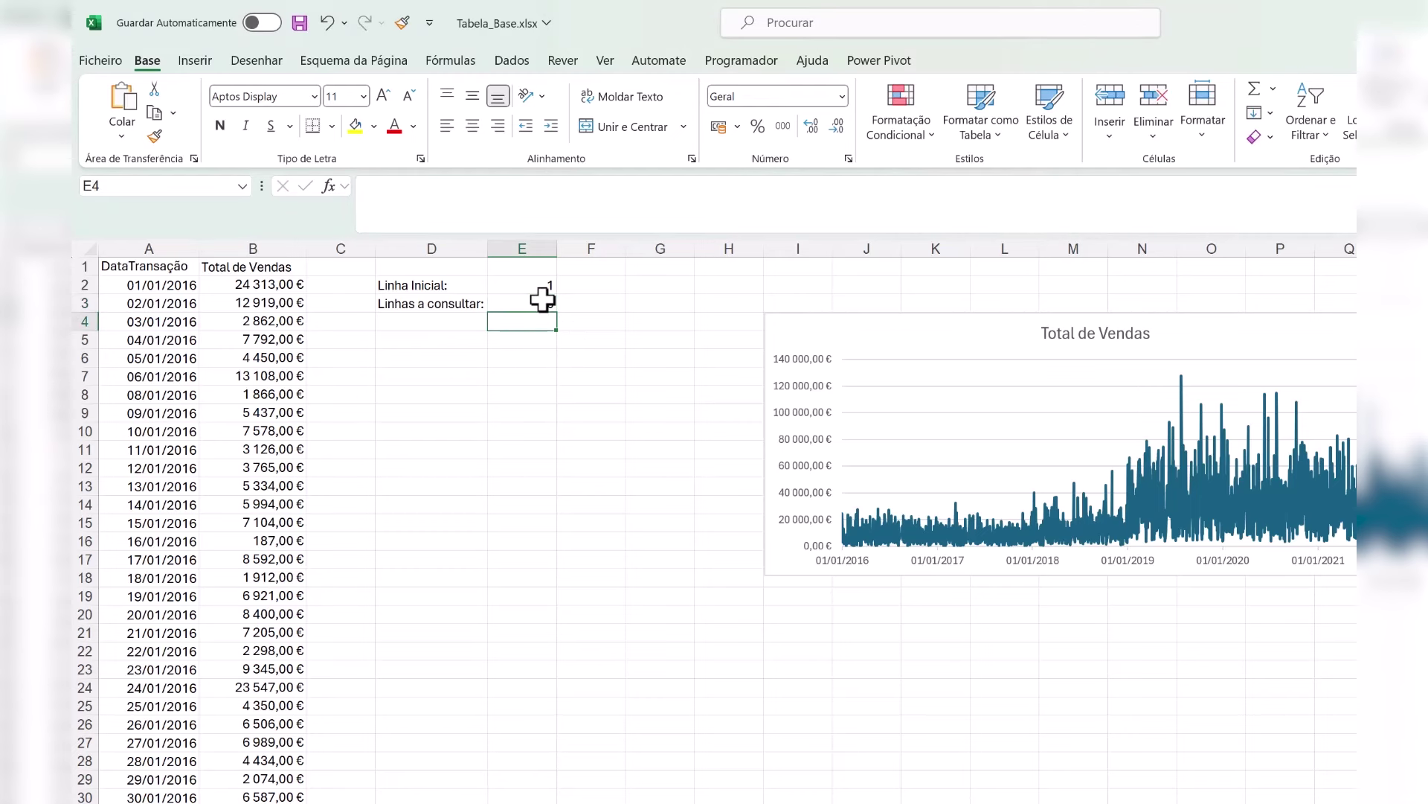
{"action": "left_click", "coordinate": [427, 285]}
{"action": "left_click", "coordinate": [463, 304]}
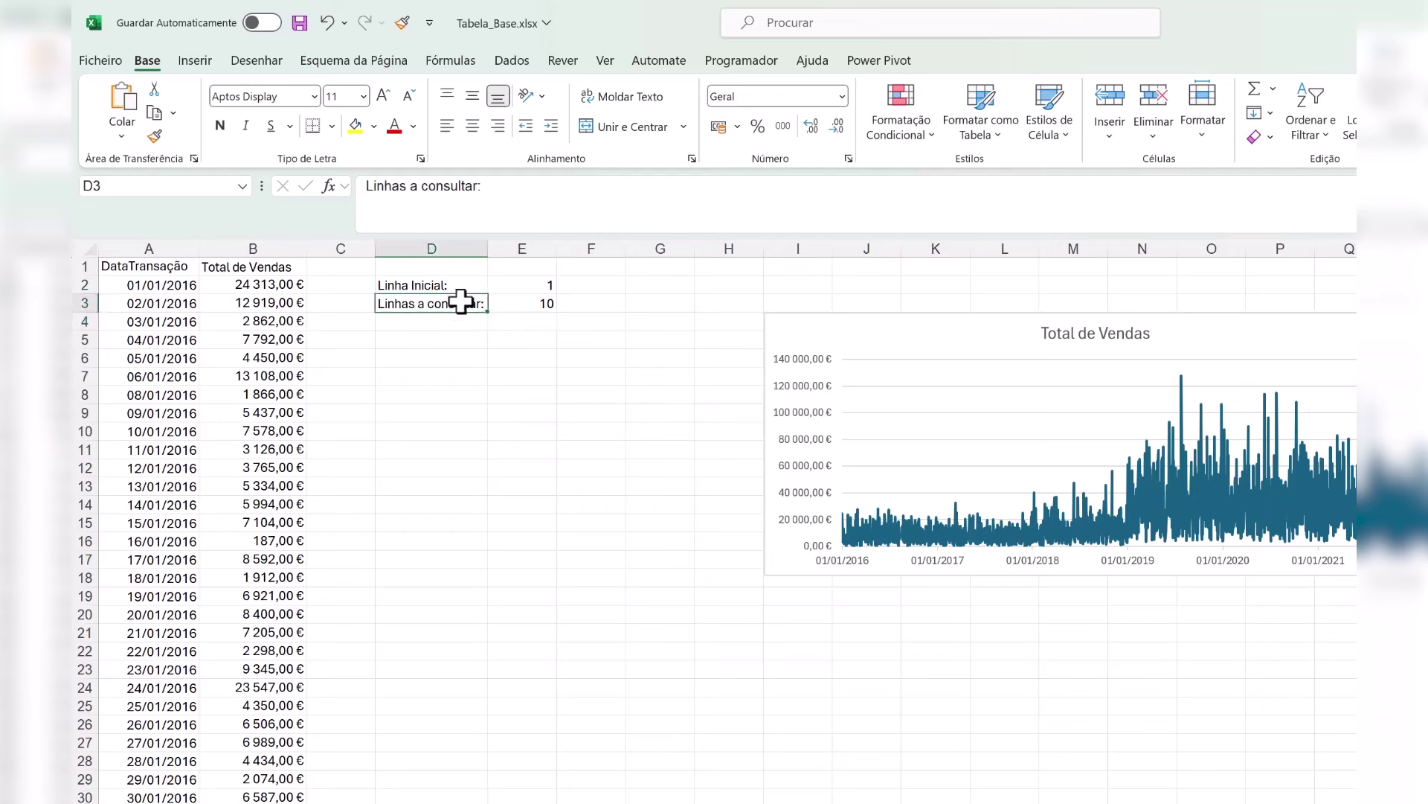
{"action": "left_click", "coordinate": [548, 287]}
{"action": "type", "text": "1"}
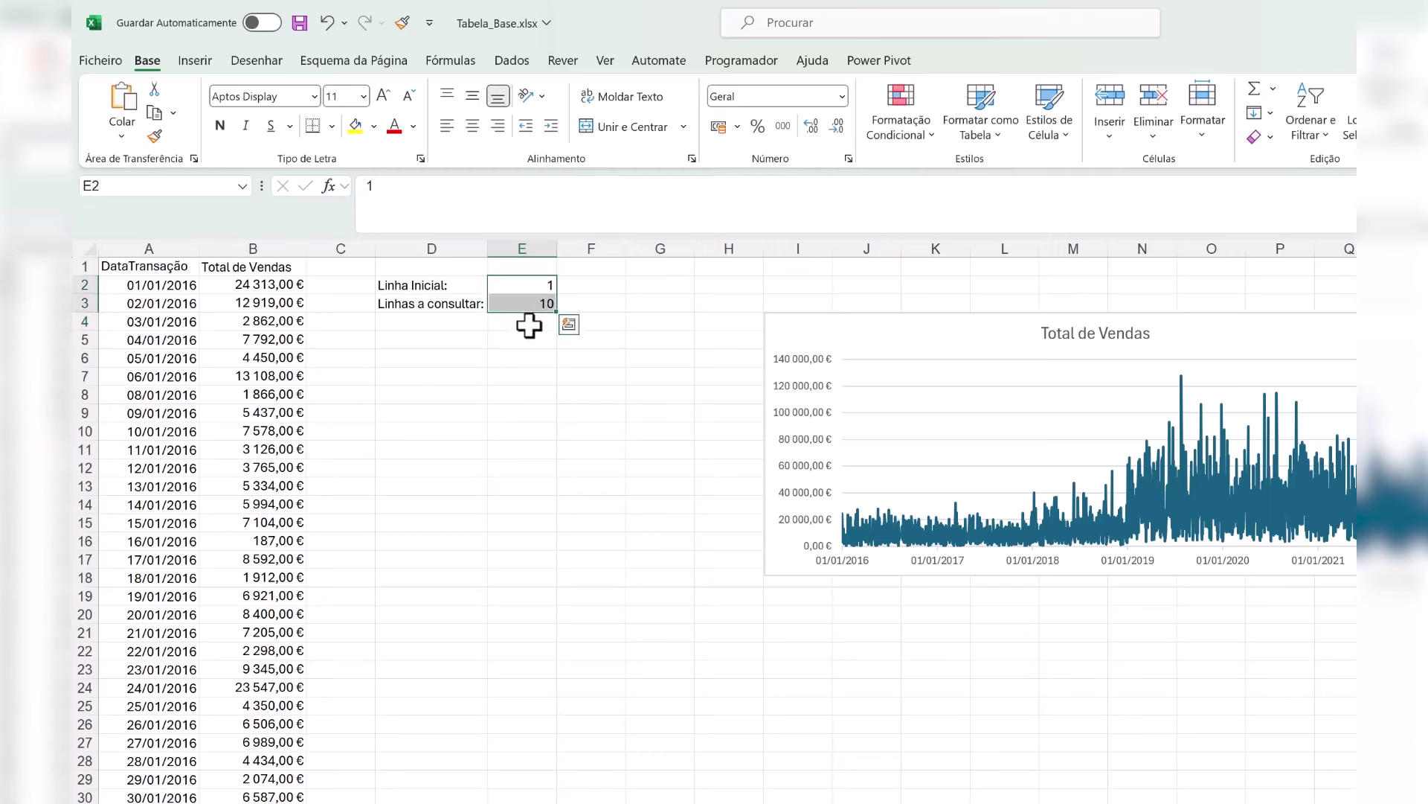
{"action": "left_click", "coordinate": [529, 326]}
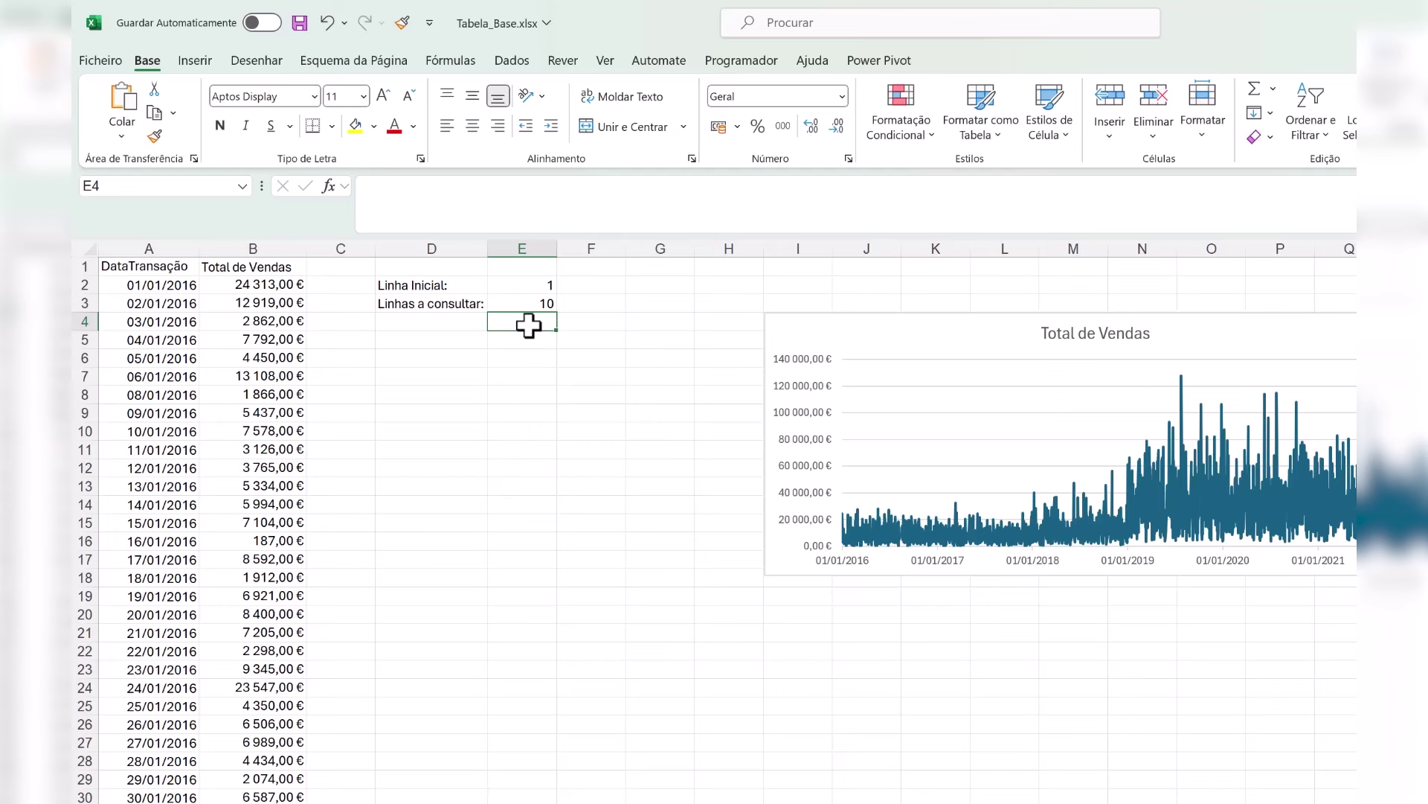
Step: Enter the label "Total de Linhas:" in cell D4
{"action": "left_click", "coordinate": [531, 285]}
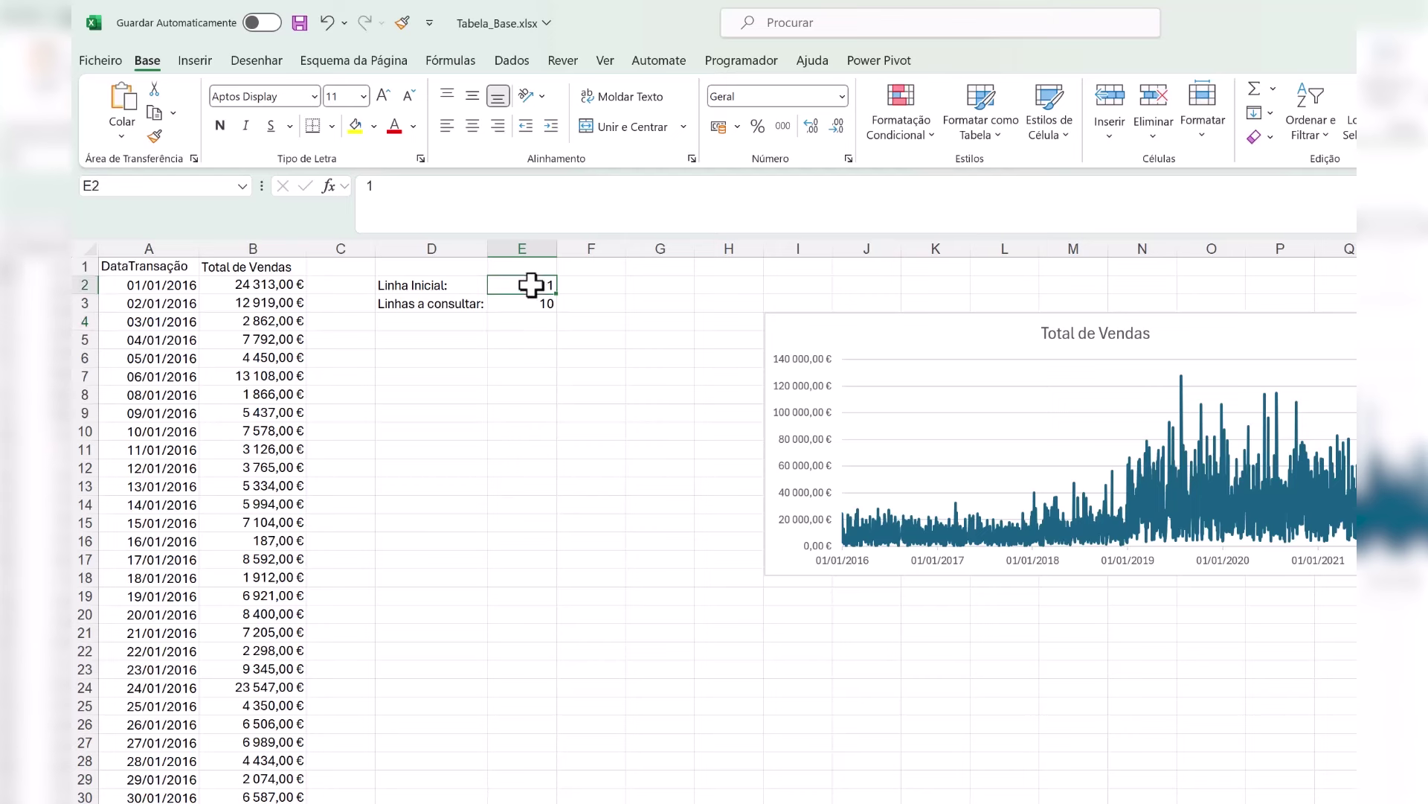
{"action": "key", "text": "Down"}
{"action": "key", "text": "Down"}
{"action": "key", "text": "Left"}
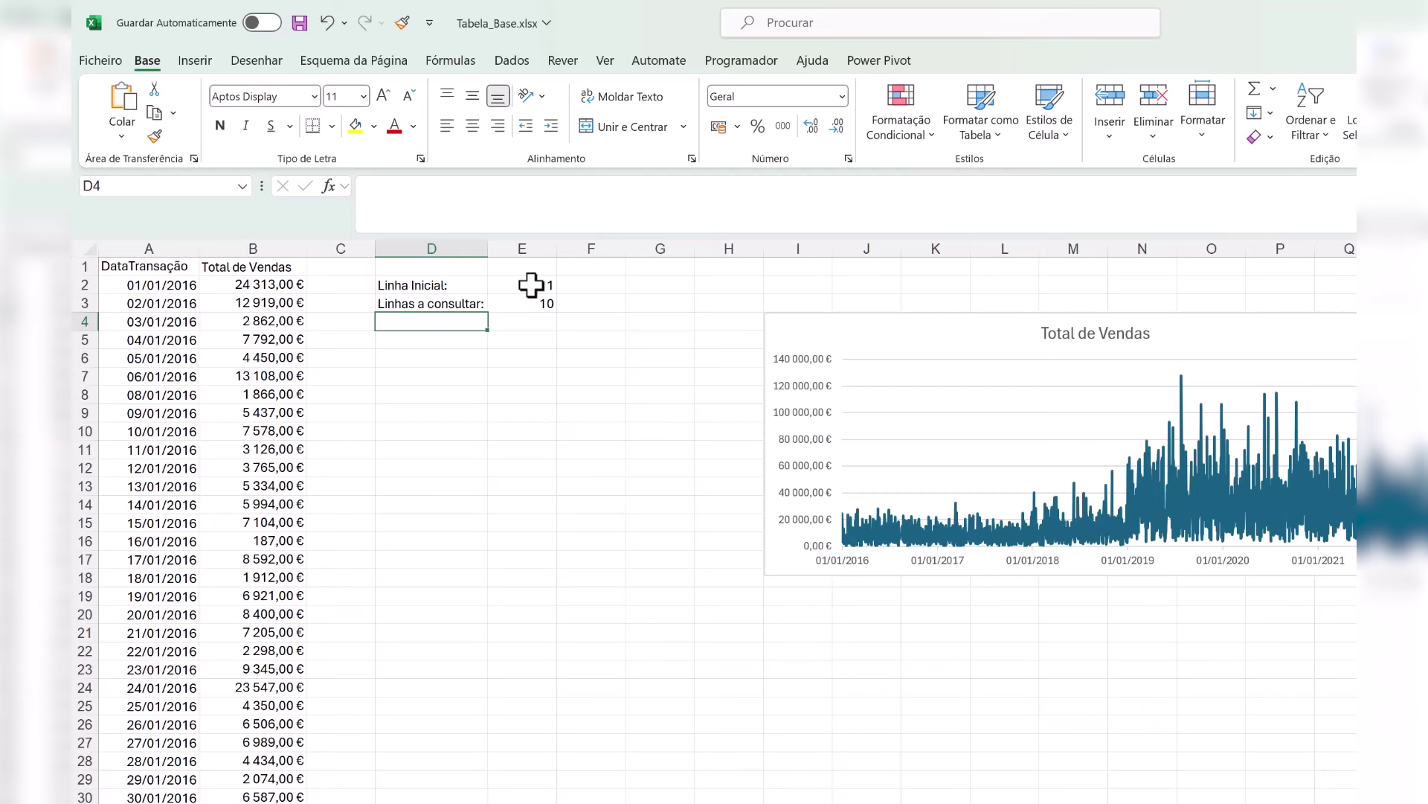
{"action": "type", "text": "Total de Linhas"}
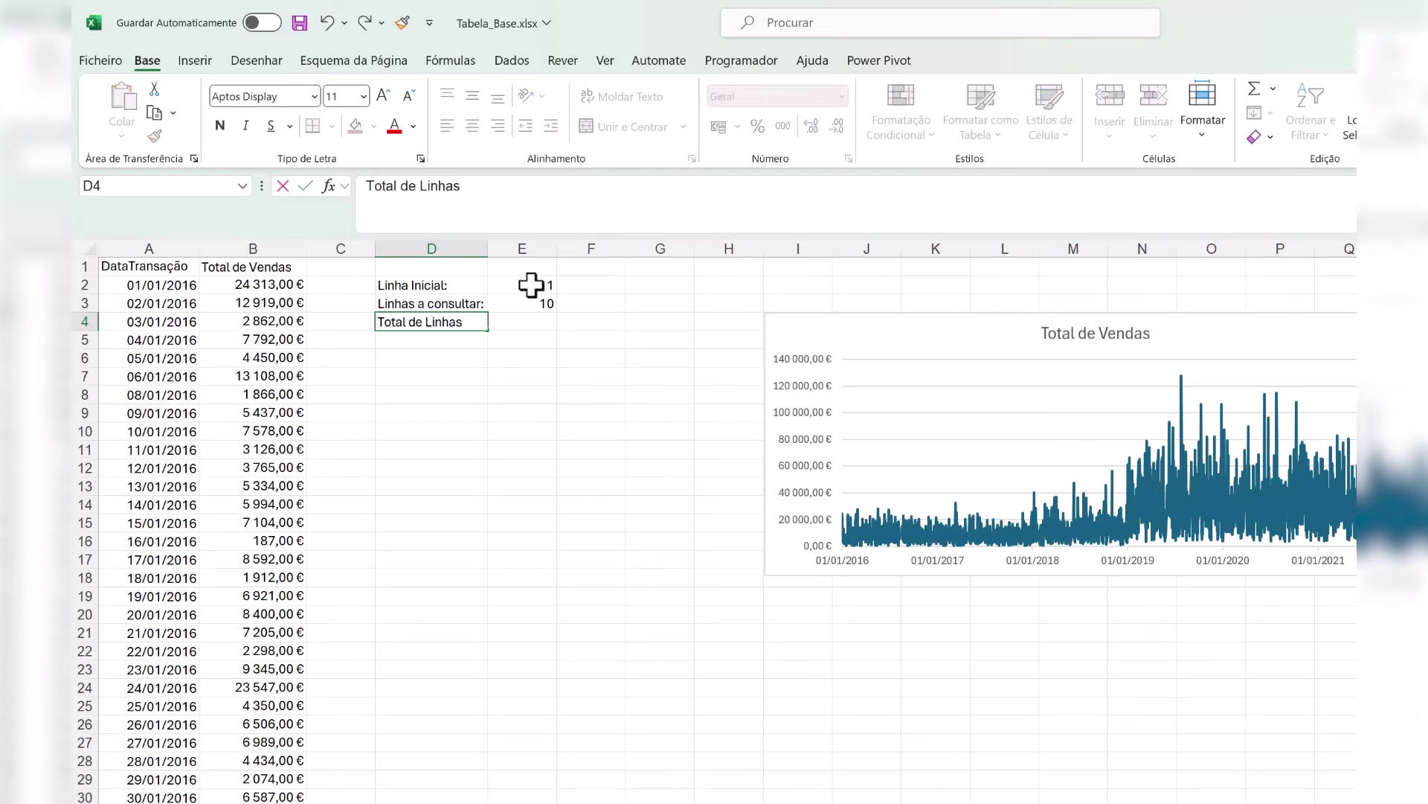
{"action": "type", "text": ":"}
Step: Count the numeric values of column B in cell E4 with =CONTAR(B:B) and widen column E slightly
{"action": "key", "text": "Tab"}
{"action": "type", "text": "=CON"}
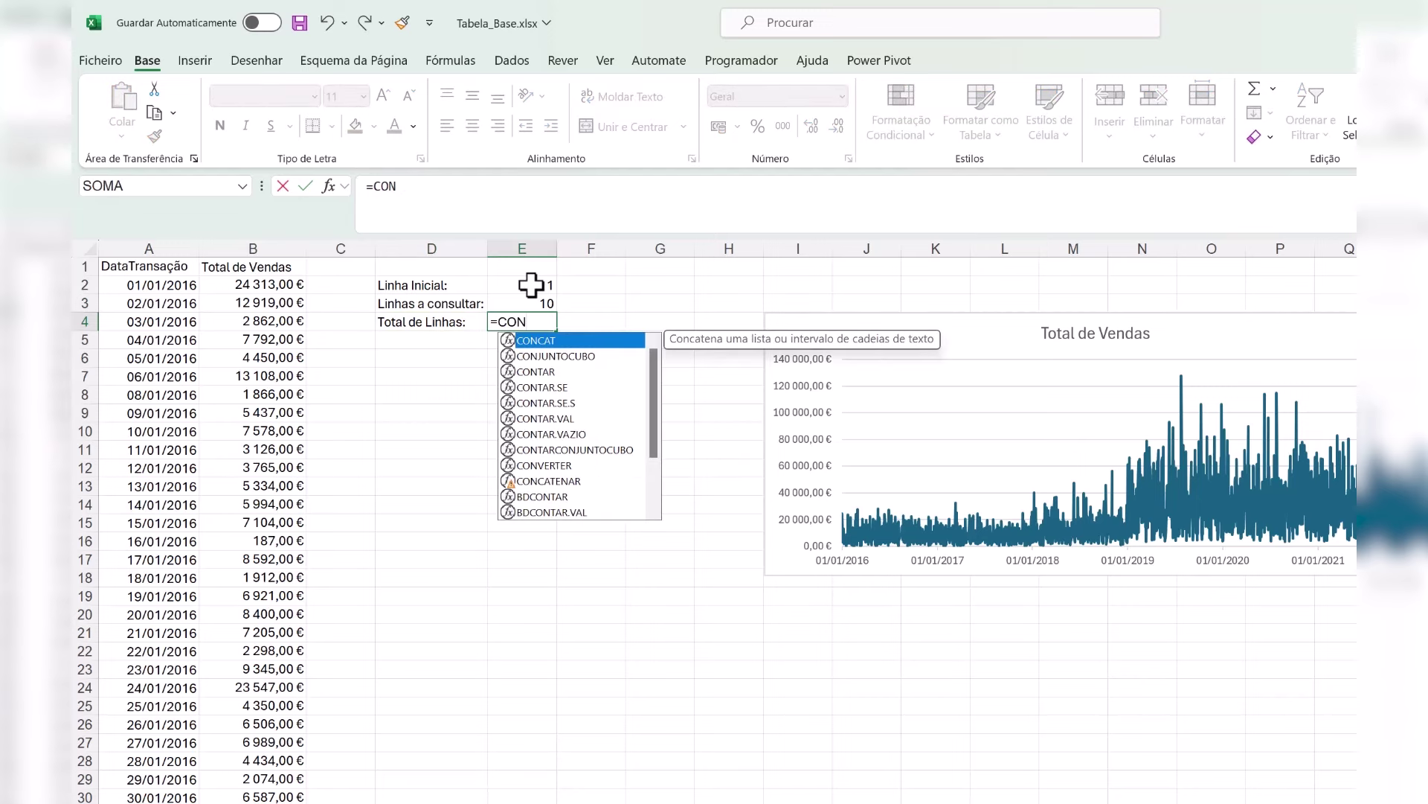
{"action": "key", "text": "Down"}
{"action": "key", "text": "Down"}
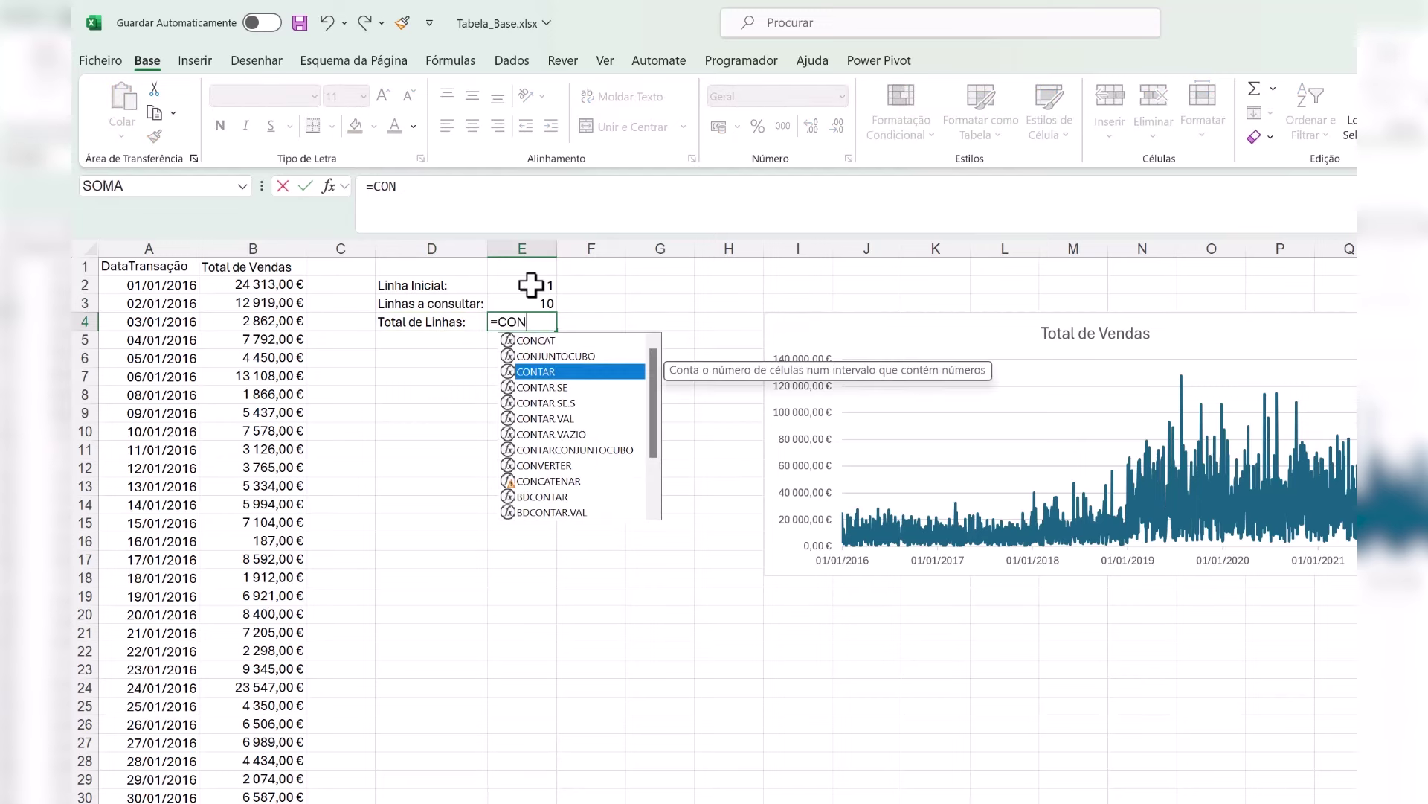
{"action": "key", "text": "Tab"}
{"action": "left_click", "coordinate": [252, 244]}
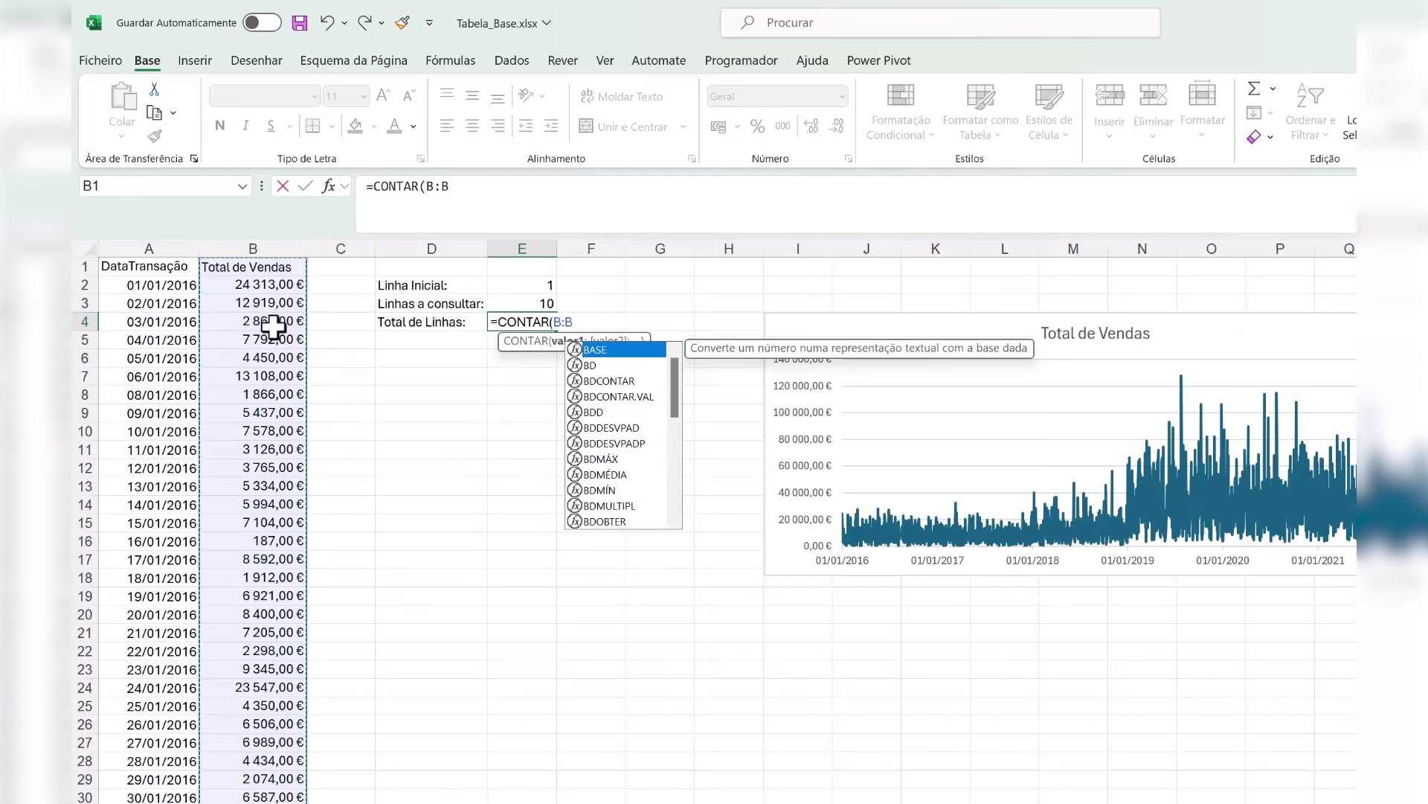
{"action": "type", "text": ")"}
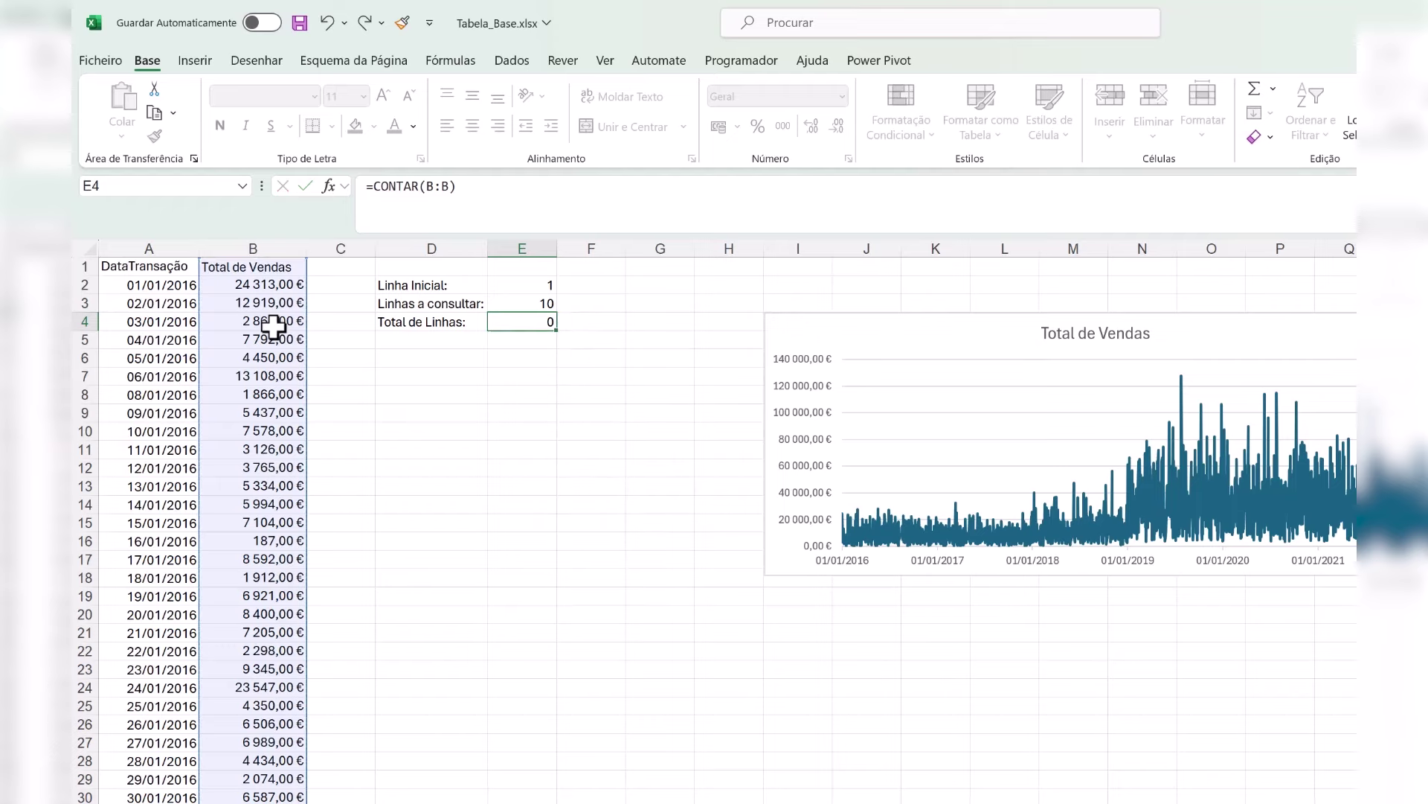
{"action": "key", "text": "Return"}
{"action": "key", "text": "Up"}
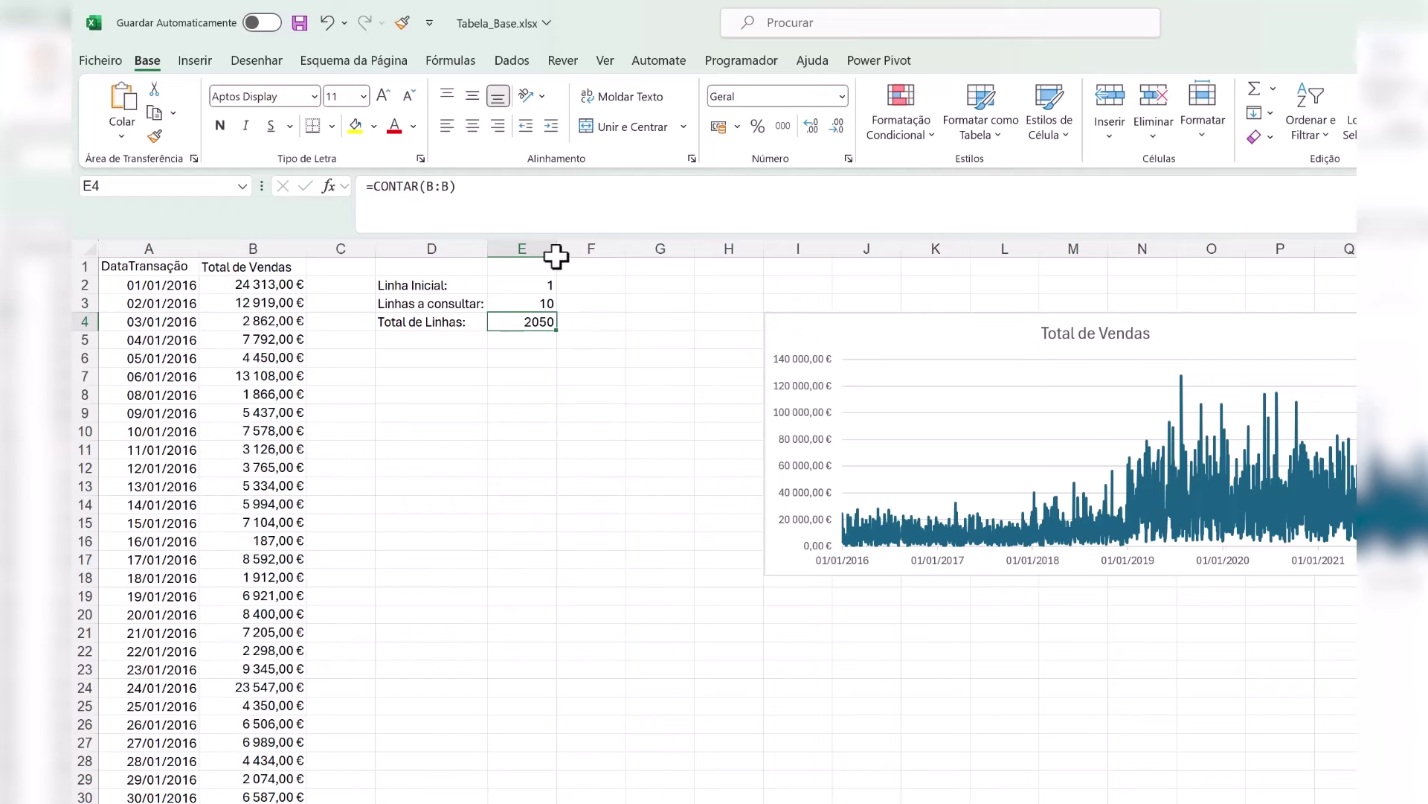
{"action": "left_click_drag", "start_coordinate": [557, 249], "coordinate": [574, 249]}
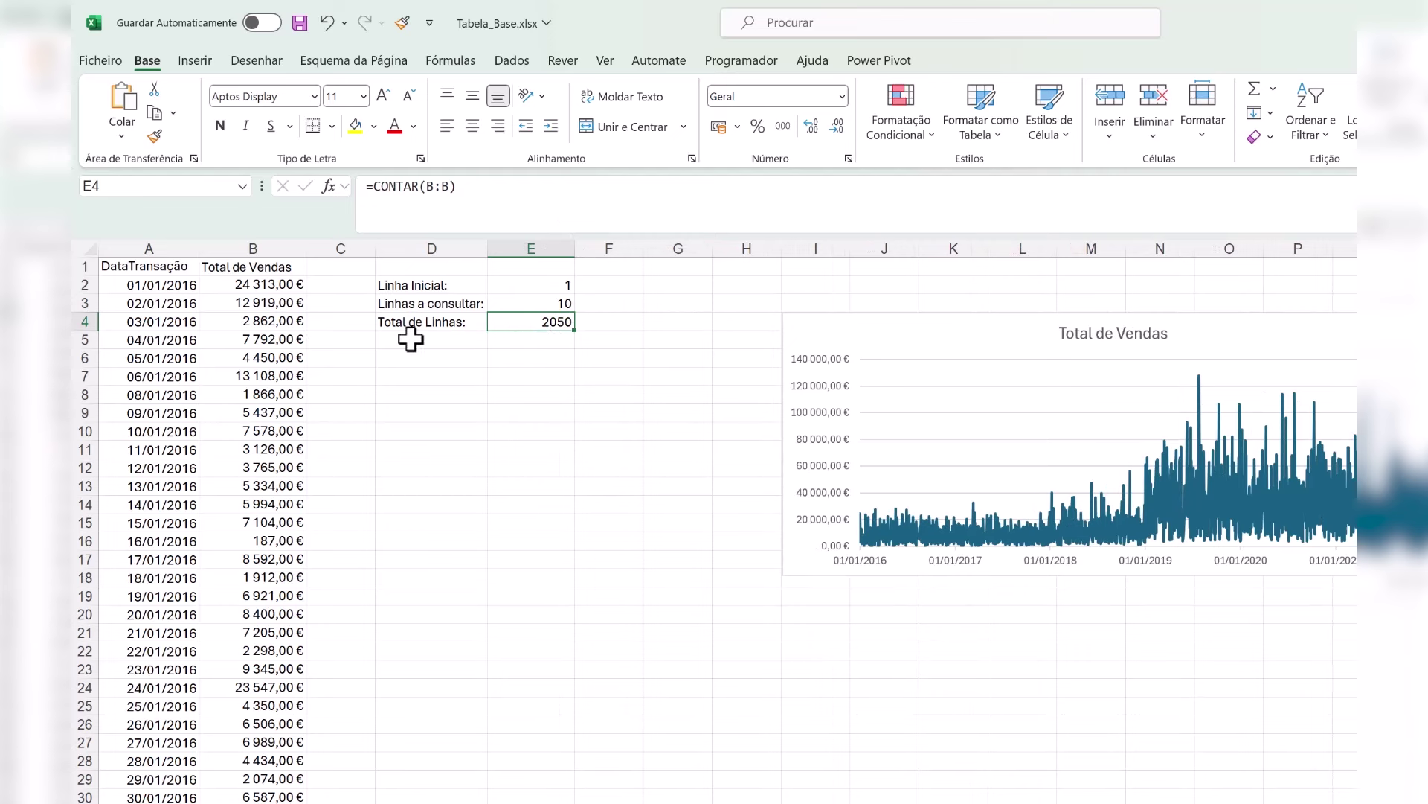
Step: Copy the headers DataTransação and Total de Vendas from A1:B1 to D7:E7 and widen columns D and E slightly
{"action": "left_click", "coordinate": [967, 324]}
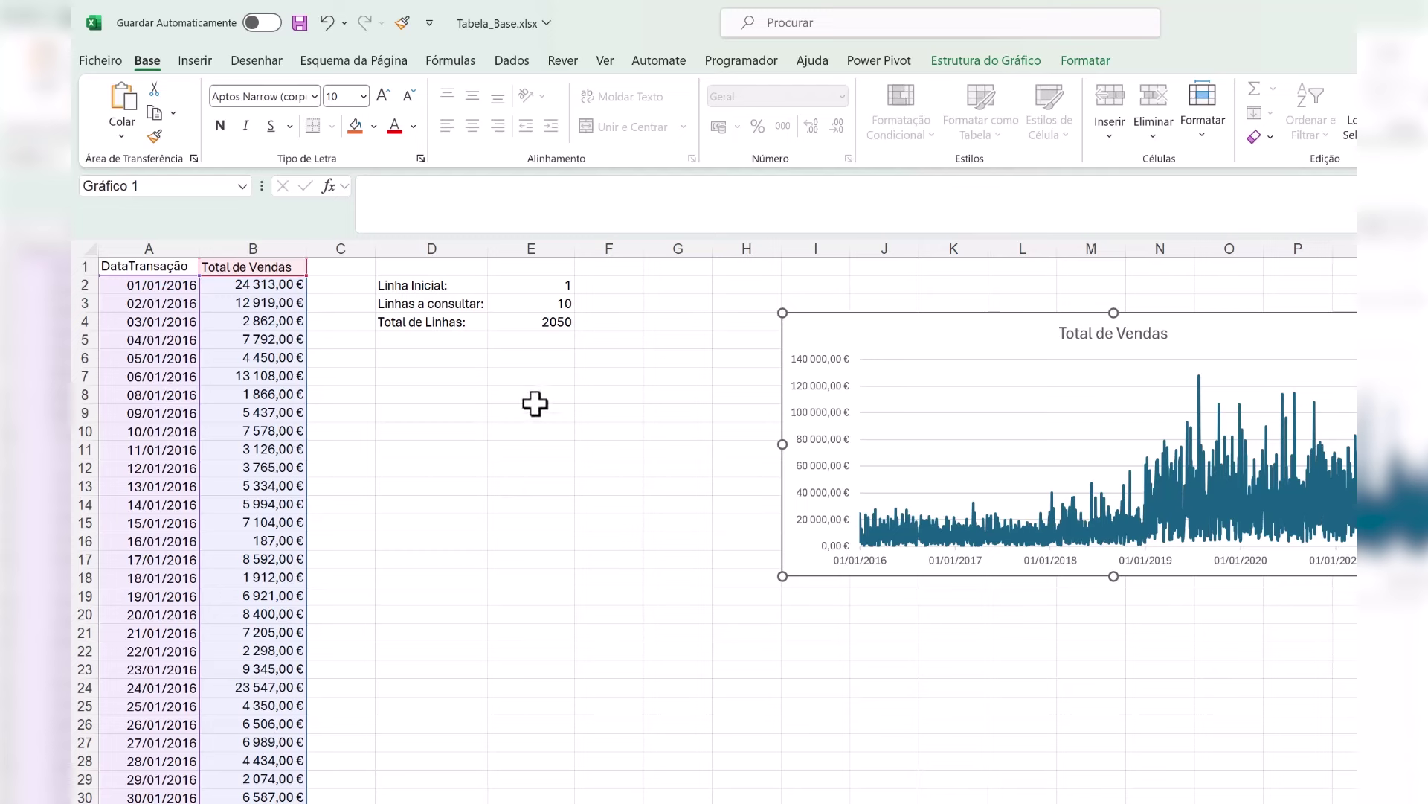
{"action": "left_click", "coordinate": [532, 378]}
{"action": "left_click_drag", "start_coordinate": [153, 268], "coordinate": [215, 270]}
{"action": "key", "text": "ctrl+c"}
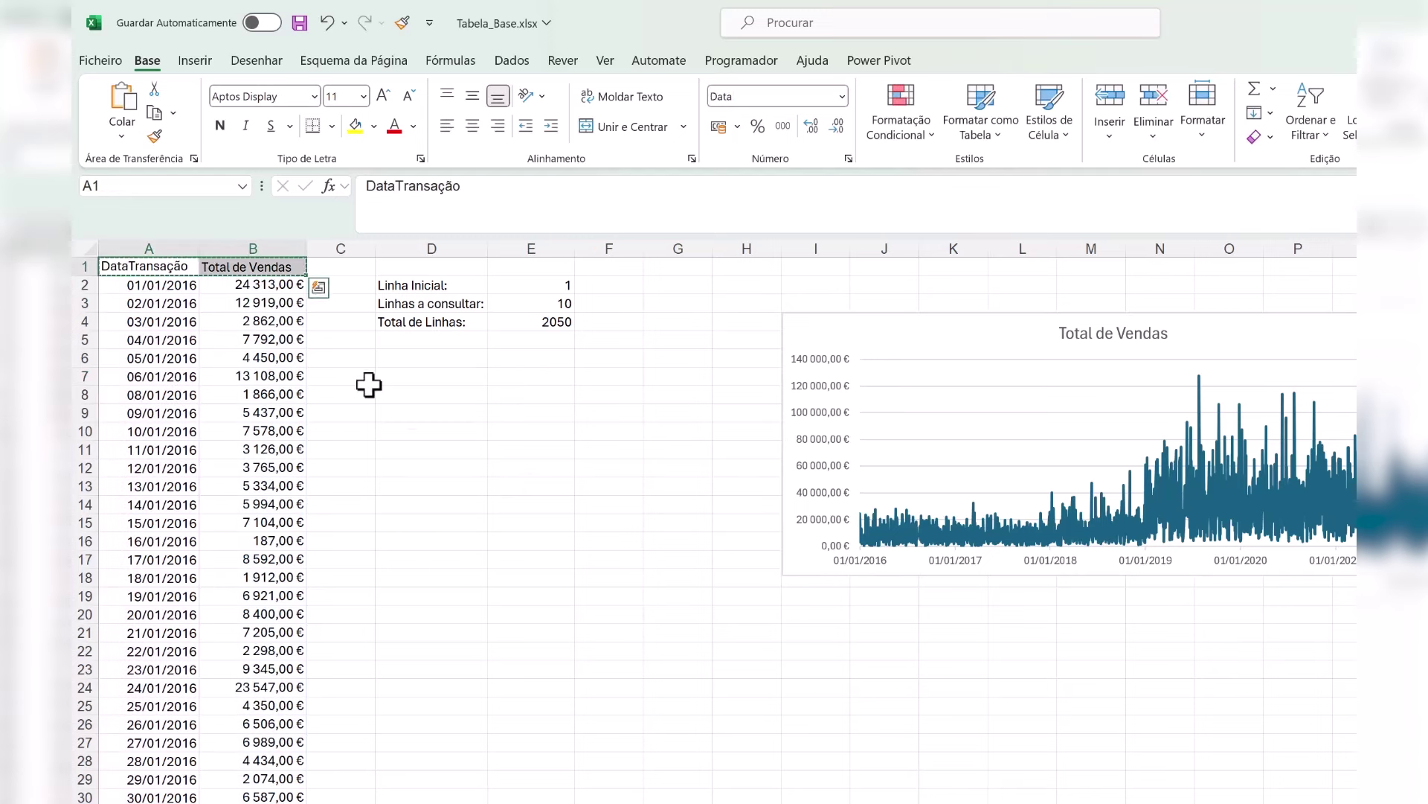
{"action": "left_click", "coordinate": [440, 379]}
{"action": "key", "text": "ctrl+v"}
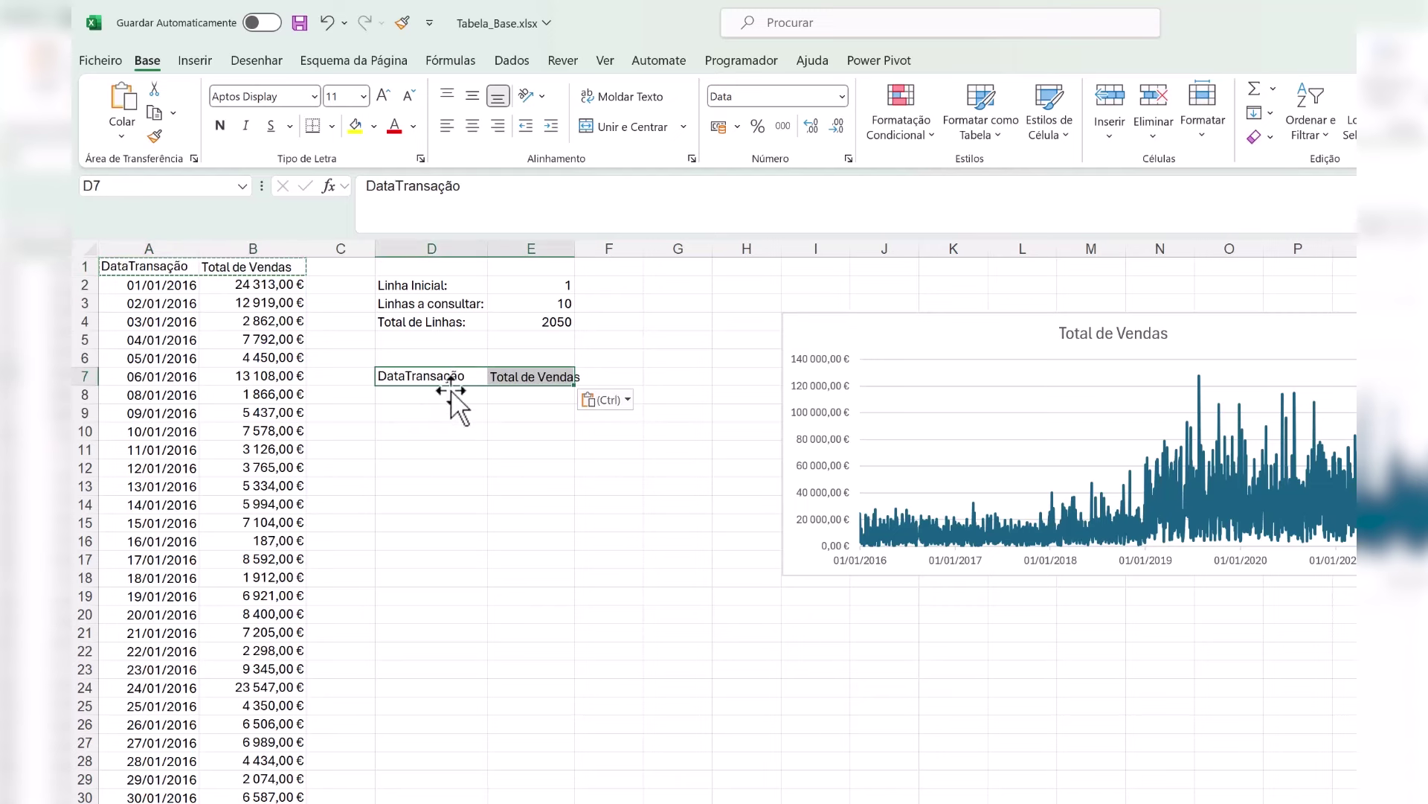
{"action": "key", "text": "Escape"}
{"action": "left_click_drag", "start_coordinate": [568, 247], "coordinate": [593, 245]}
{"action": "left_click_drag", "start_coordinate": [490, 244], "coordinate": [491, 244]}
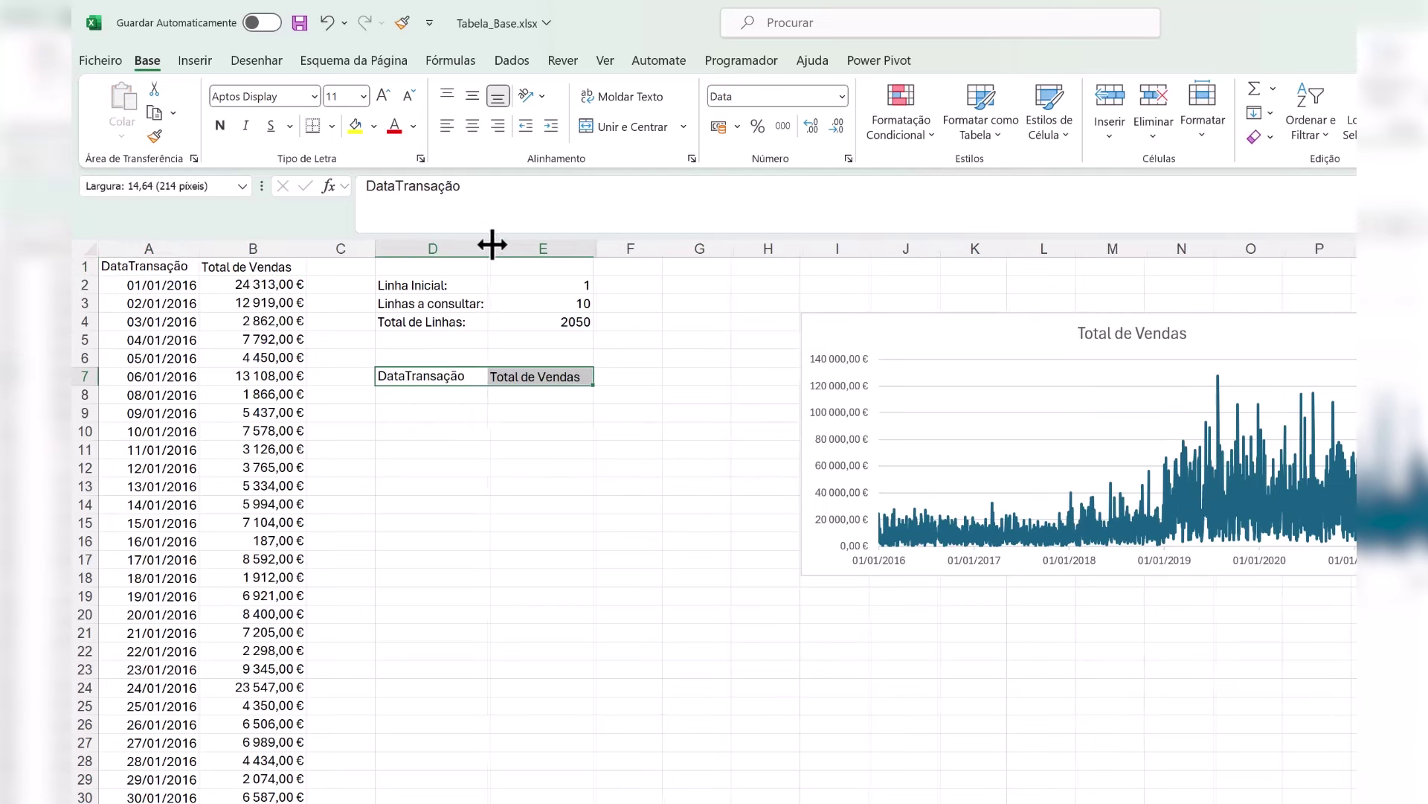
Step: Start a DESLOCAMENTO formula in cell E8 with the Total de Vendas header B1 as its reference
{"action": "left_click", "coordinate": [539, 394]}
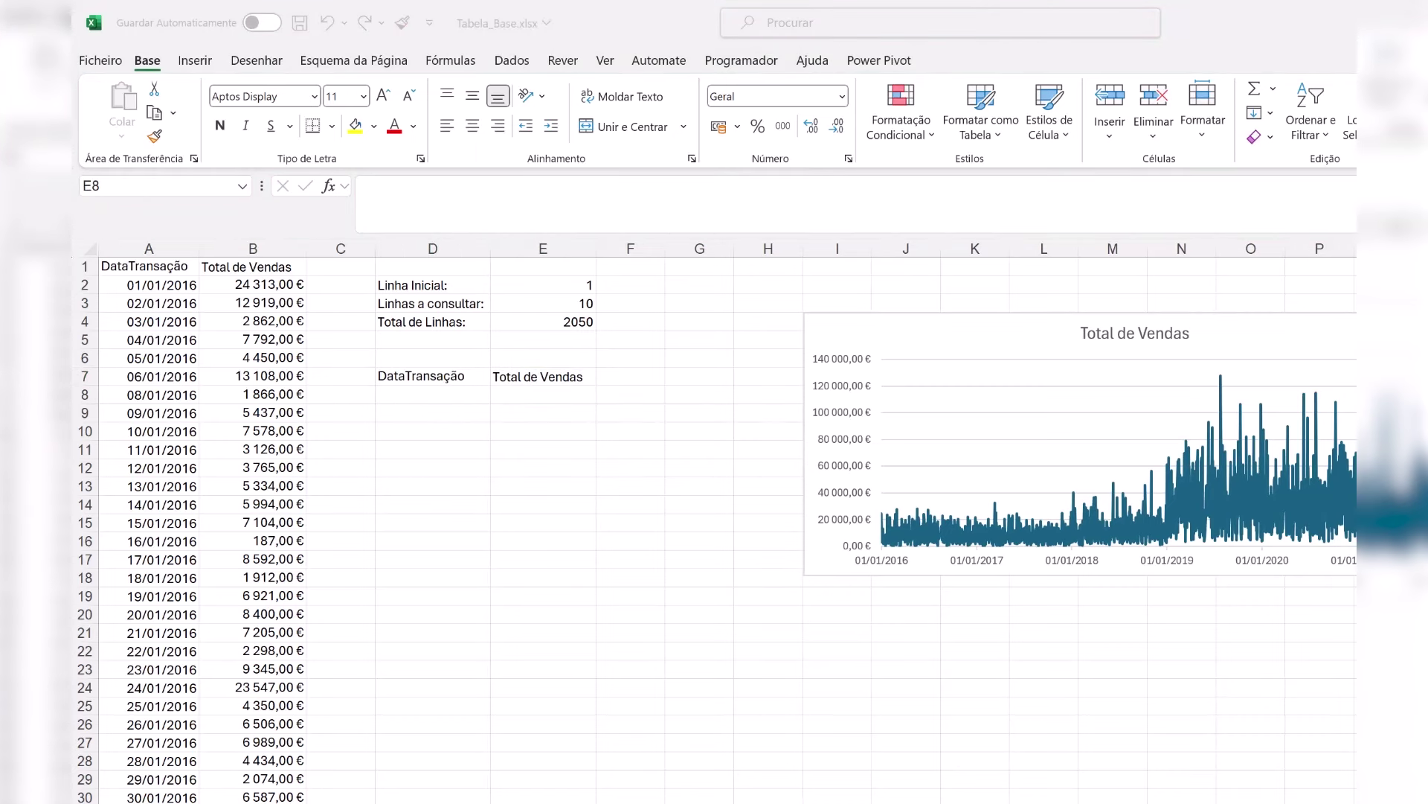
{"action": "left_click", "coordinate": [522, 400]}
{"action": "type", "text": "=DEL"}
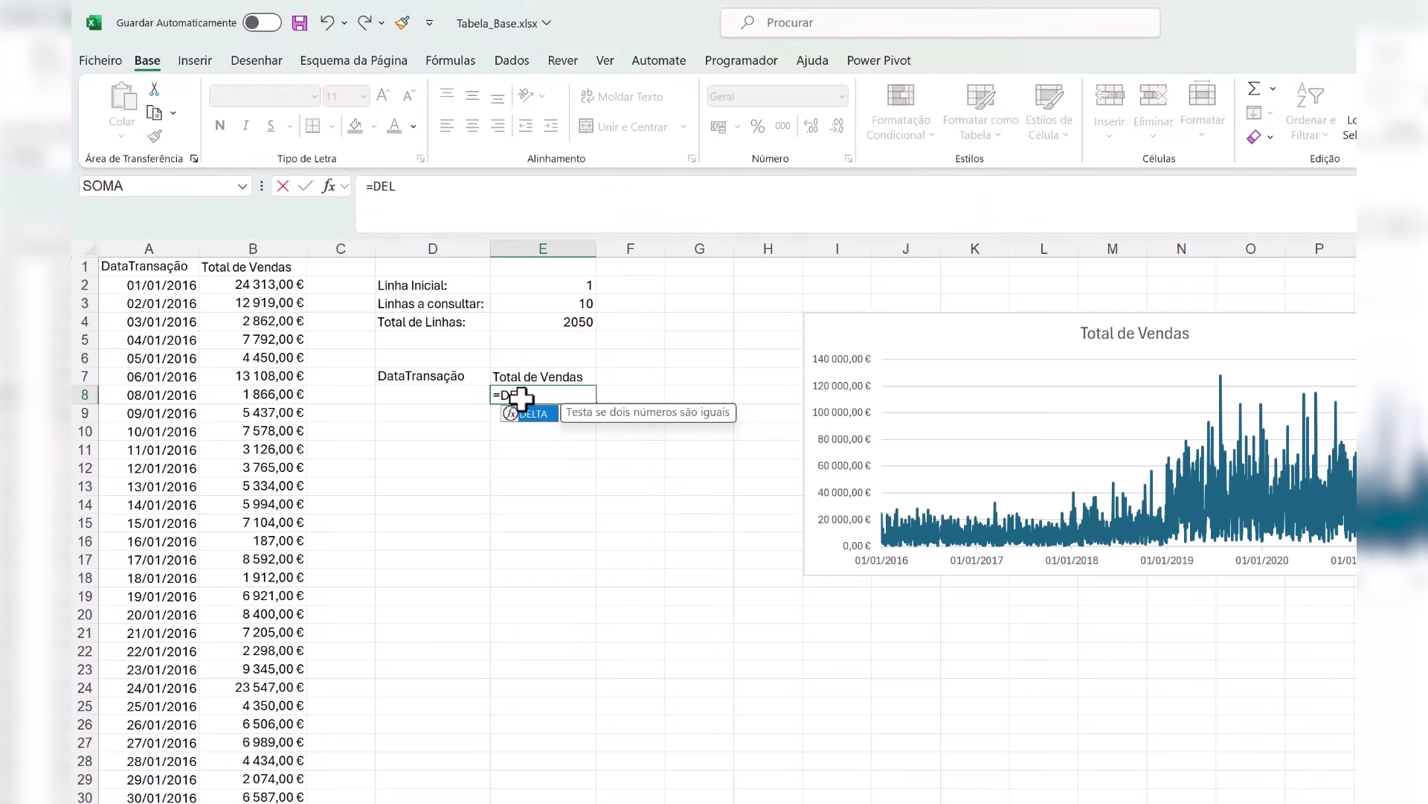
{"action": "key", "text": "BackSpace"}
{"action": "type", "text": "s"}
{"action": "key", "text": "Down"}
{"action": "key", "text": "Tab"}
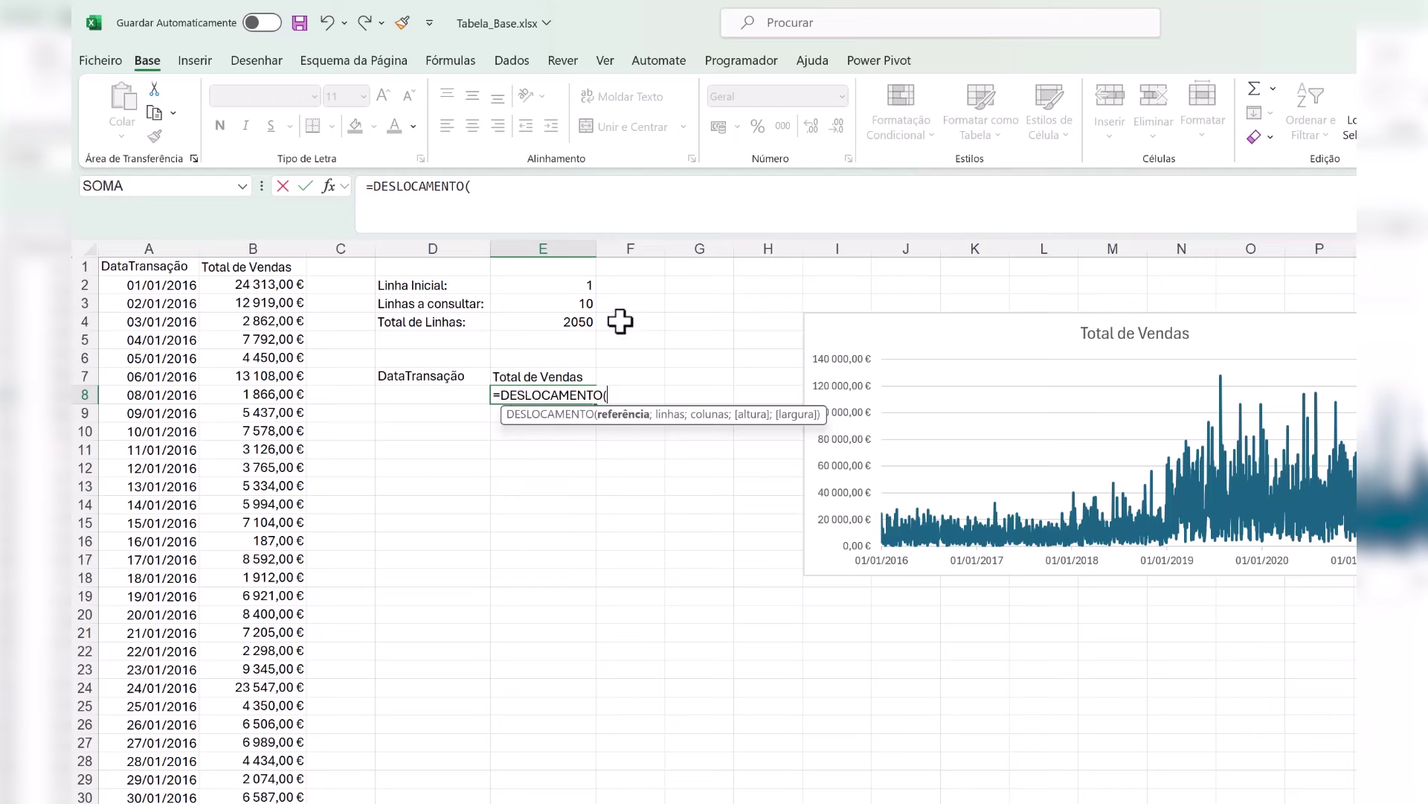
{"action": "left_click", "coordinate": [274, 266]}
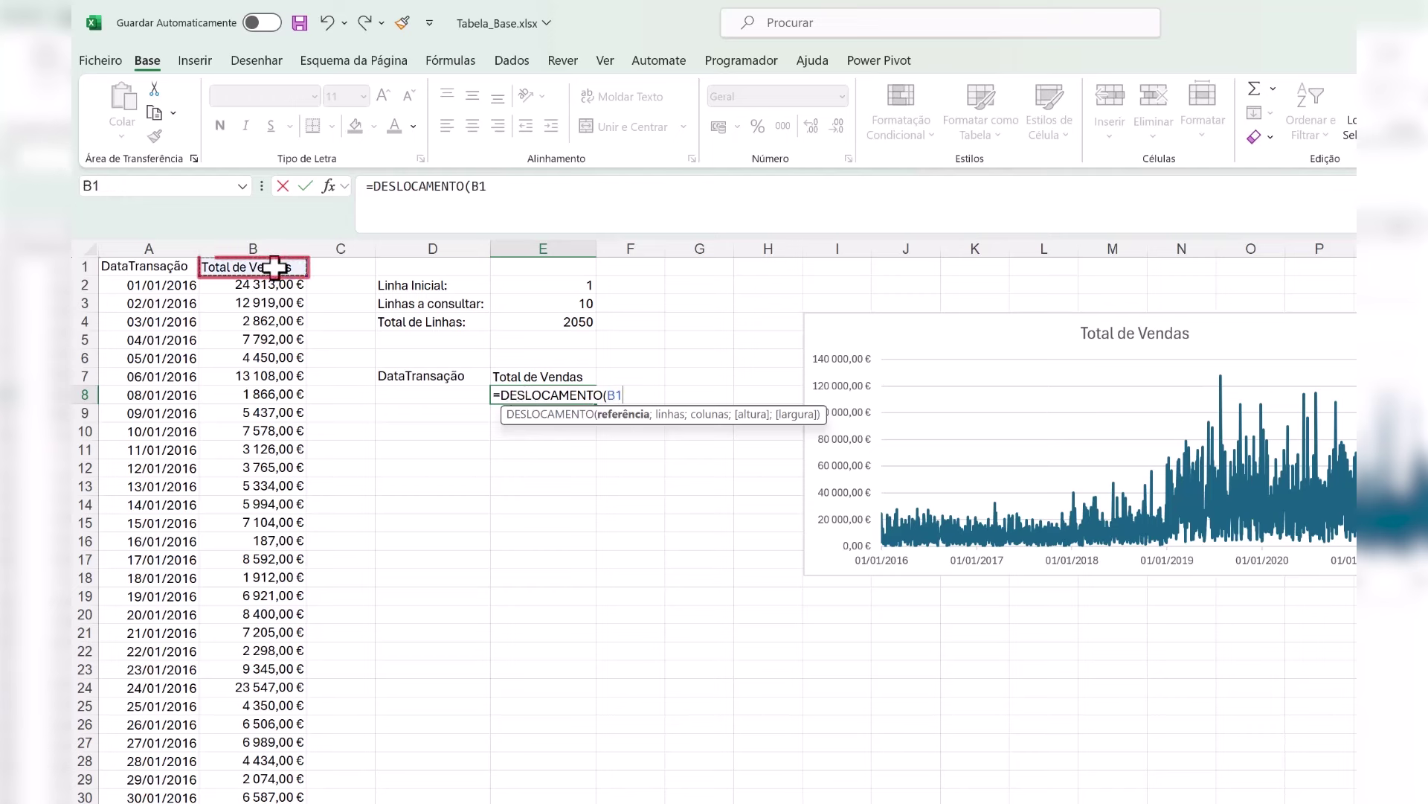
{"action": "type", "text": ";"}
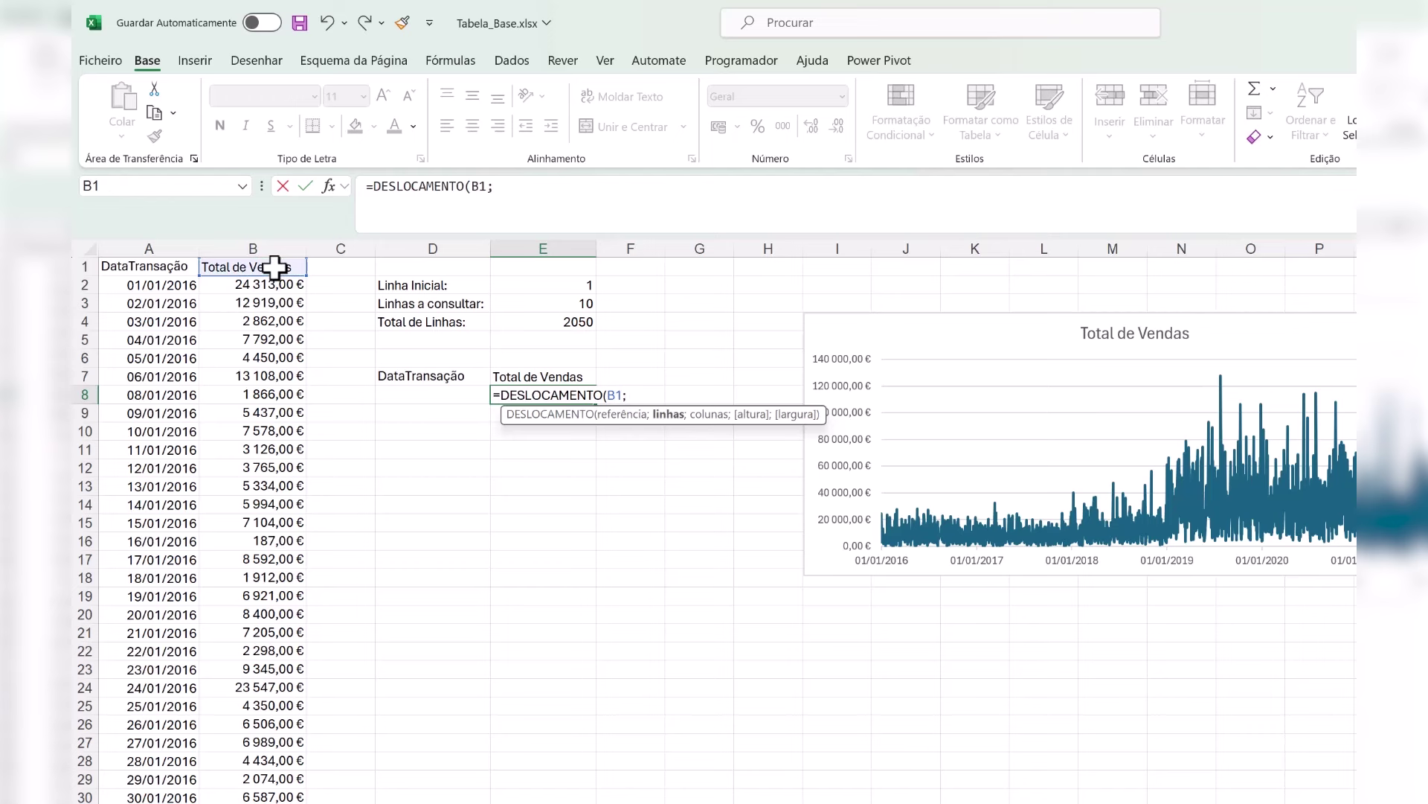
Step: Complete the E8 formula as =DESLOCAMENTO(B1;E2;0;E3;1), using E2 for rows, 0 columns, E3 for height and width 1
{"action": "left_click", "coordinate": [583, 288]}
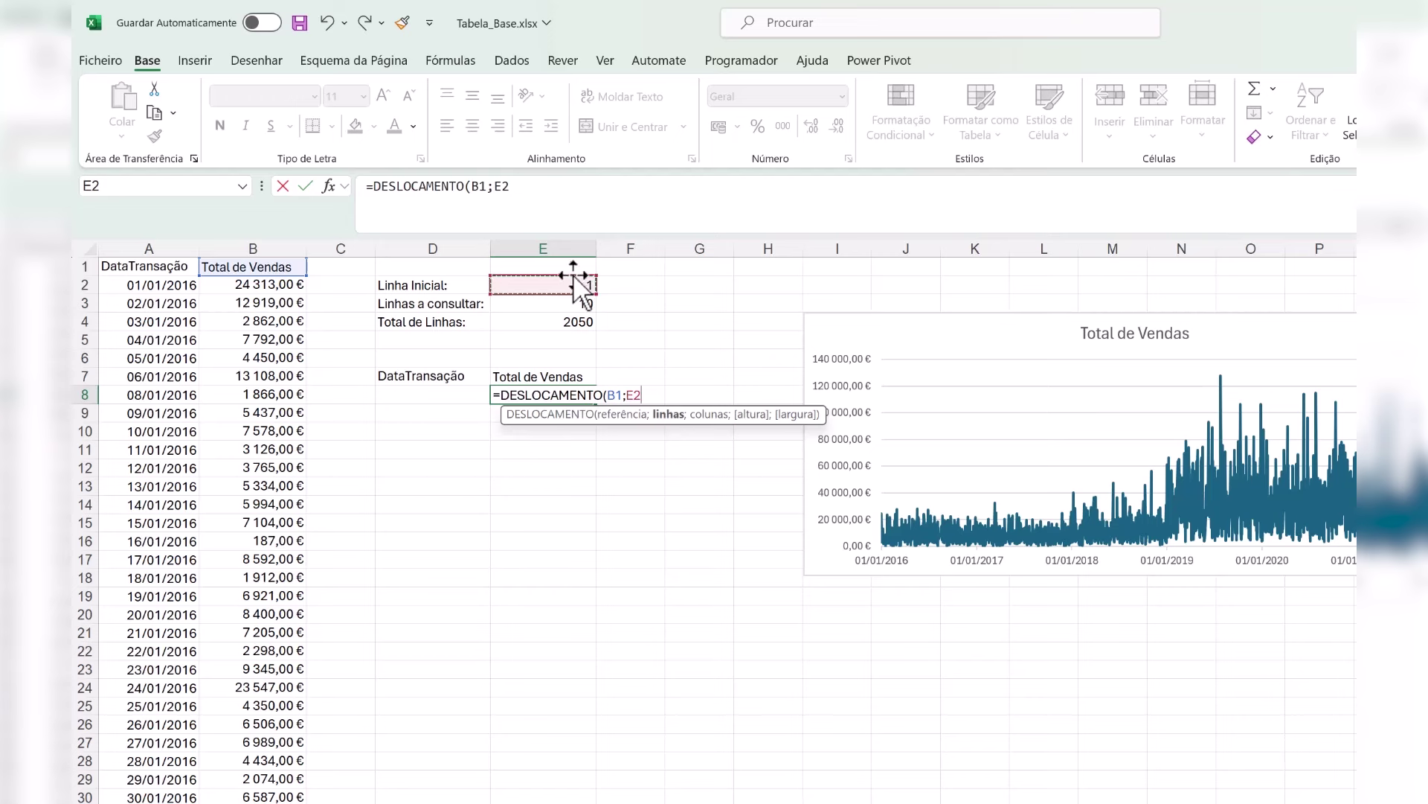
{"action": "left_click_drag", "start_coordinate": [588, 280], "coordinate": [515, 304]}
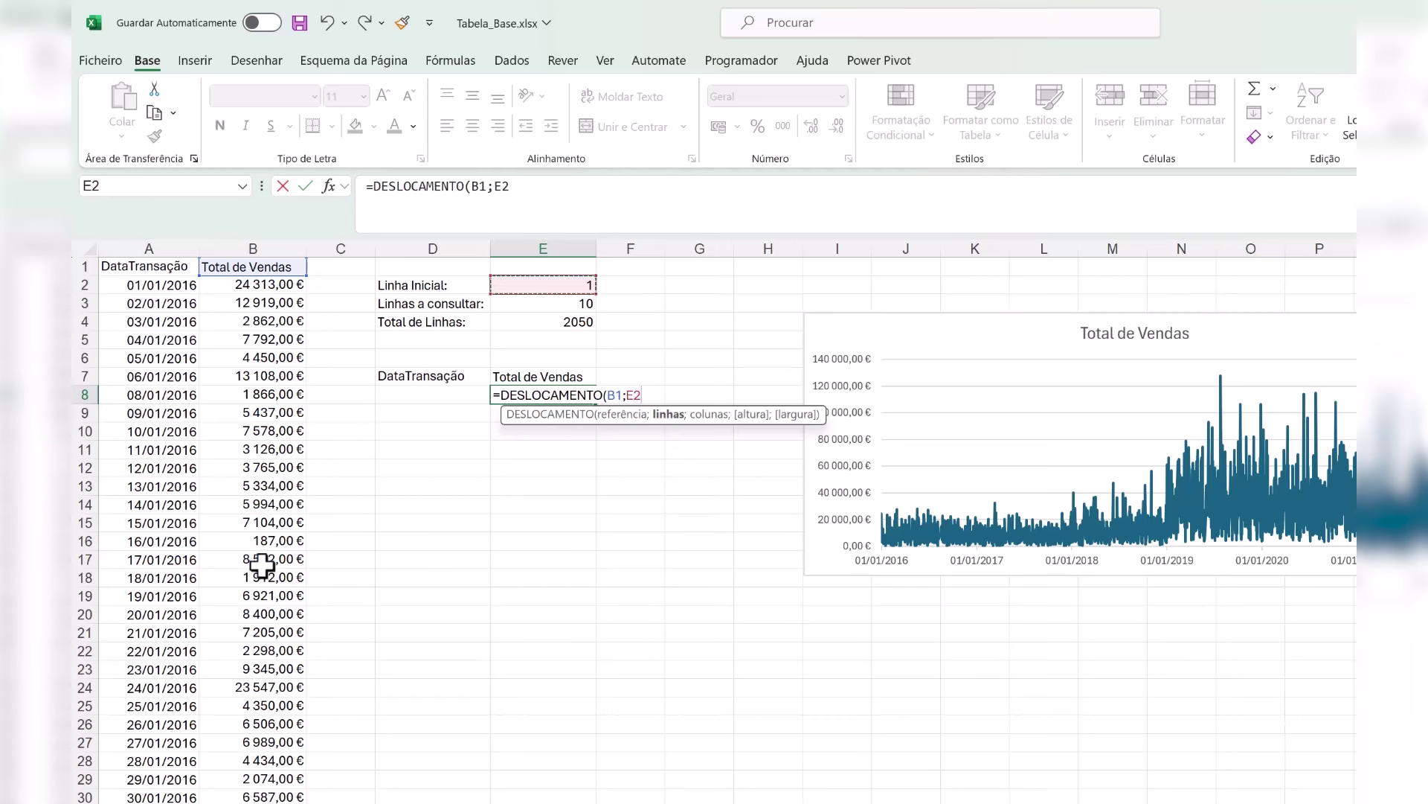
{"action": "type", "text": ";"}
{"action": "type", "text": "0;"}
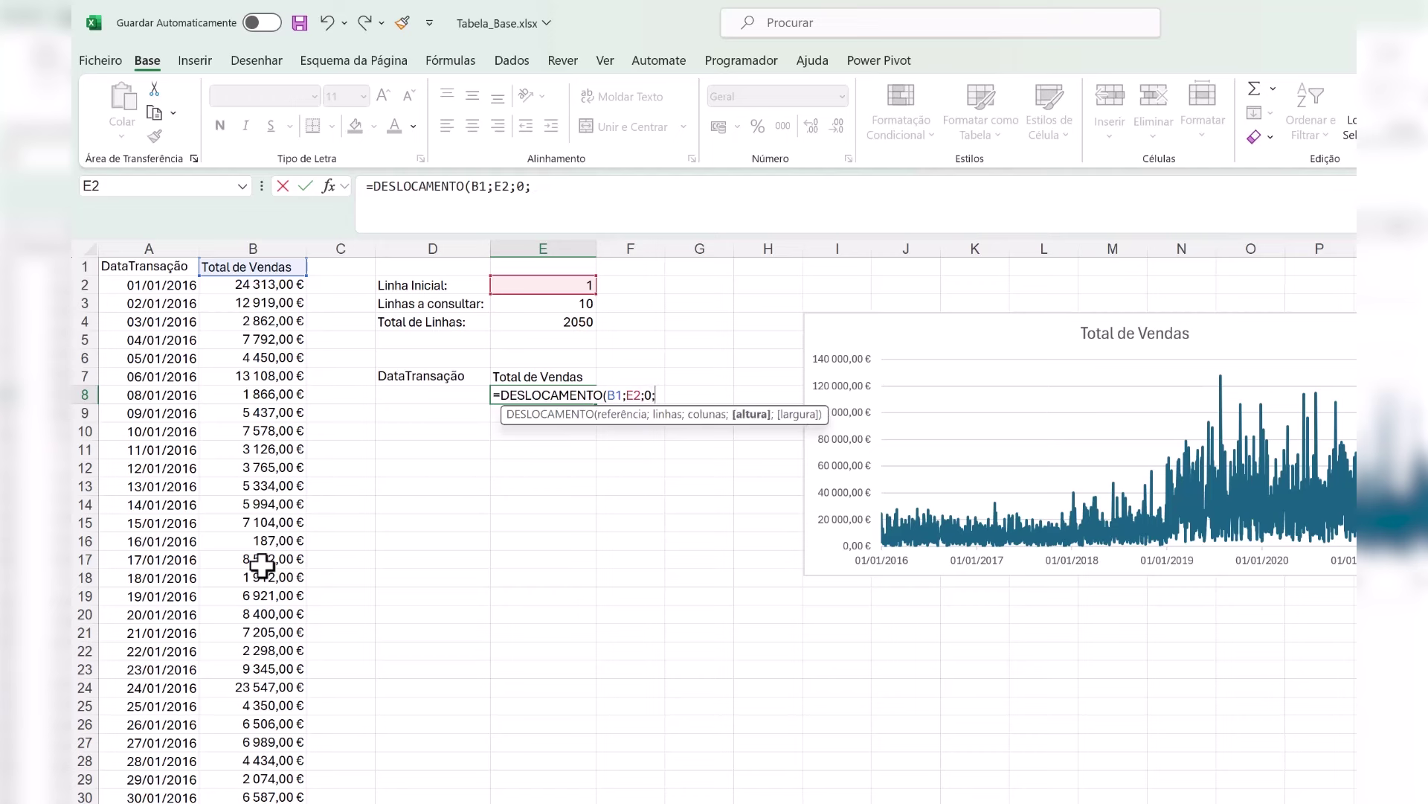
{"action": "left_click", "coordinate": [573, 304]}
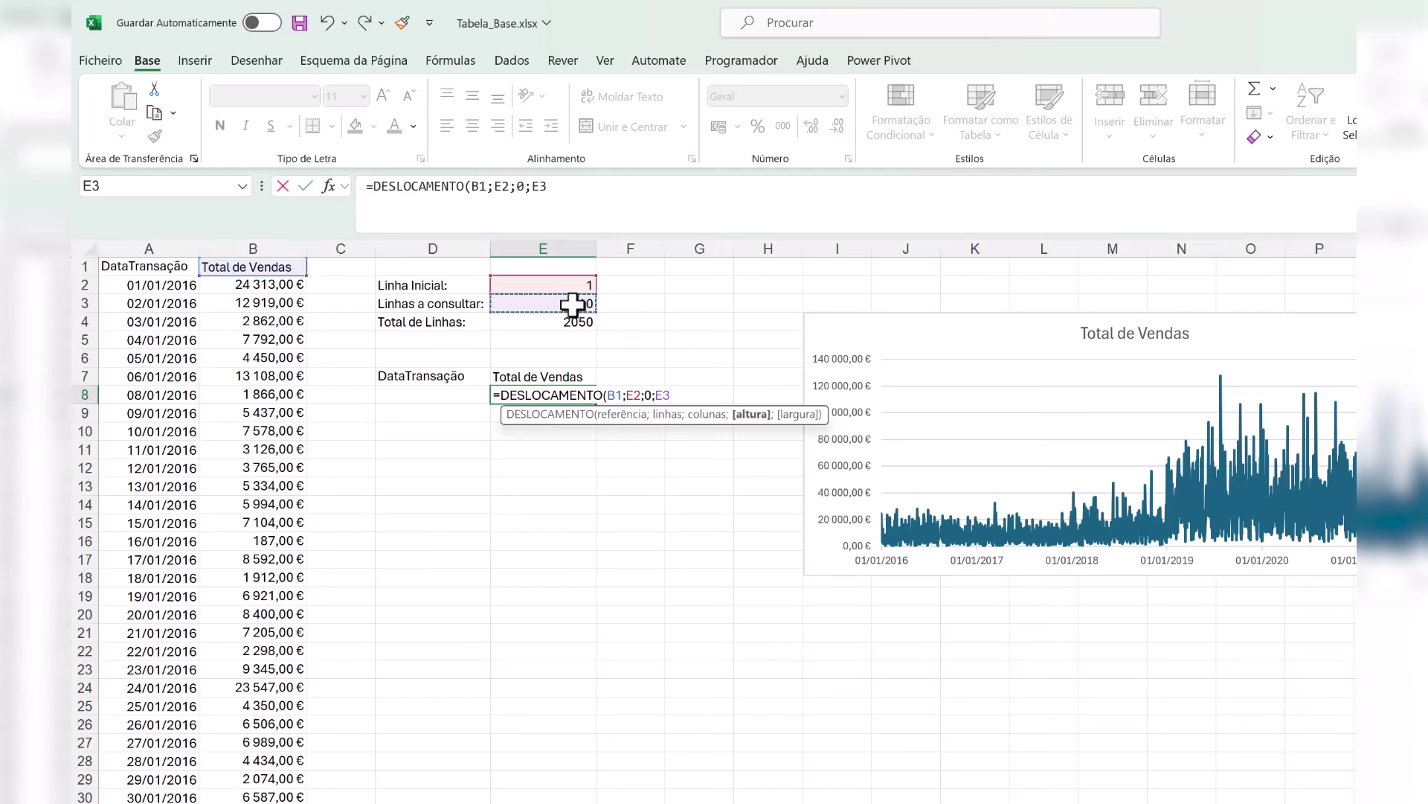
{"action": "type", "text": ";1)"}
{"action": "key", "text": "Return"}
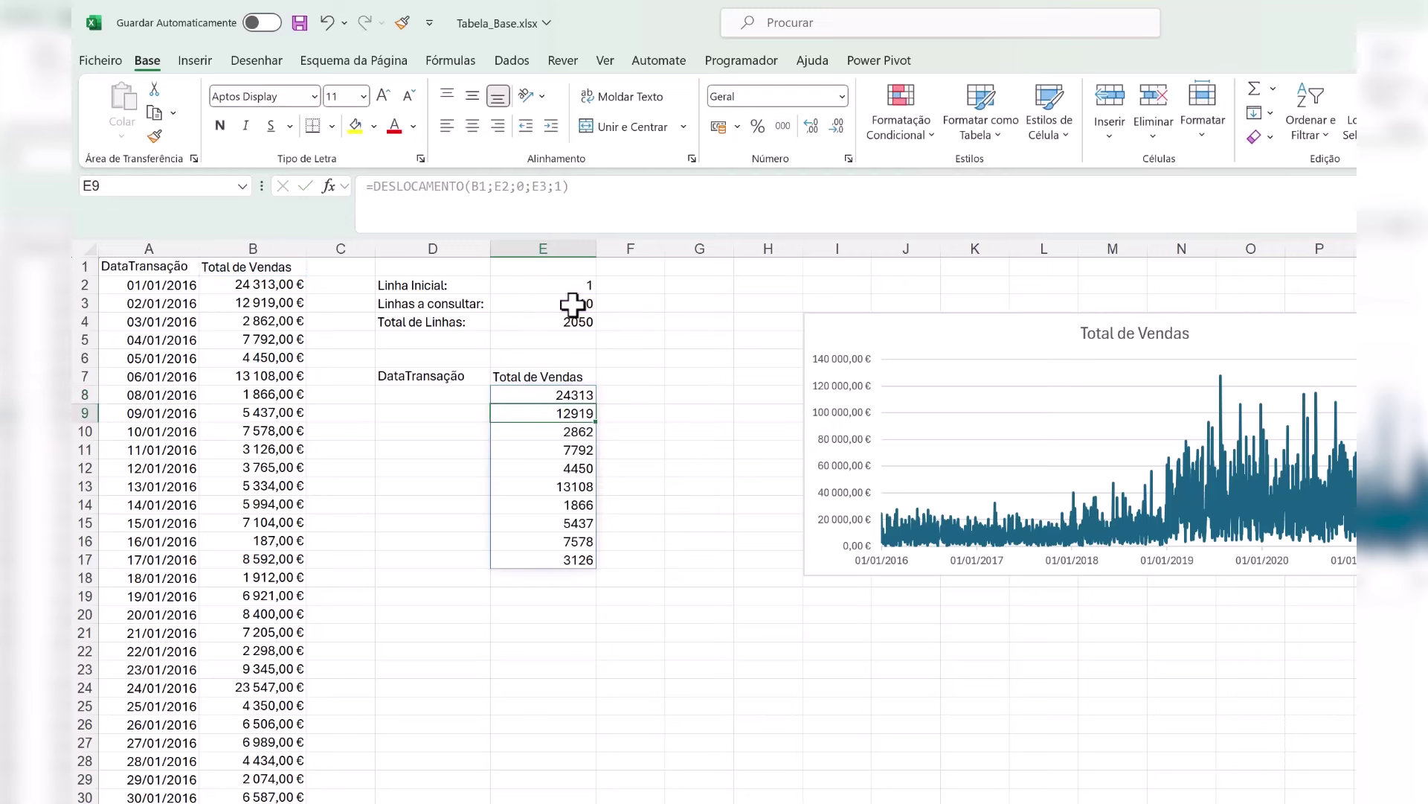
Step: Format the 33 cells of column E starting at E8 as Moeda
{"action": "left_click", "coordinate": [593, 377]}
{"action": "key", "text": "Down"}
{"action": "key", "text": "shift+Down"}
{"action": "key", "text": "shift+Down"}
{"action": "key", "text": "shift+Down"}
{"action": "key", "text": "shift+Down"}
{"action": "key", "text": "shift+Down"}
{"action": "key", "text": "shift+Down"}
{"action": "key", "text": "shift+Down"}
{"action": "key", "text": "shift+Down"}
{"action": "key", "text": "shift+Down"}
{"action": "key", "text": "shift+Down"}
{"action": "key", "text": "shift+Down"}
{"action": "key", "text": "shift+Down"}
{"action": "key", "text": "shift+Down"}
{"action": "key", "text": "shift+Down"}
{"action": "key", "text": "shift+Down"}
{"action": "key", "text": "shift+Down"}
{"action": "key", "text": "shift+Down"}
{"action": "key", "text": "shift+Down"}
{"action": "key", "text": "shift+Down"}
{"action": "key", "text": "shift+Down"}
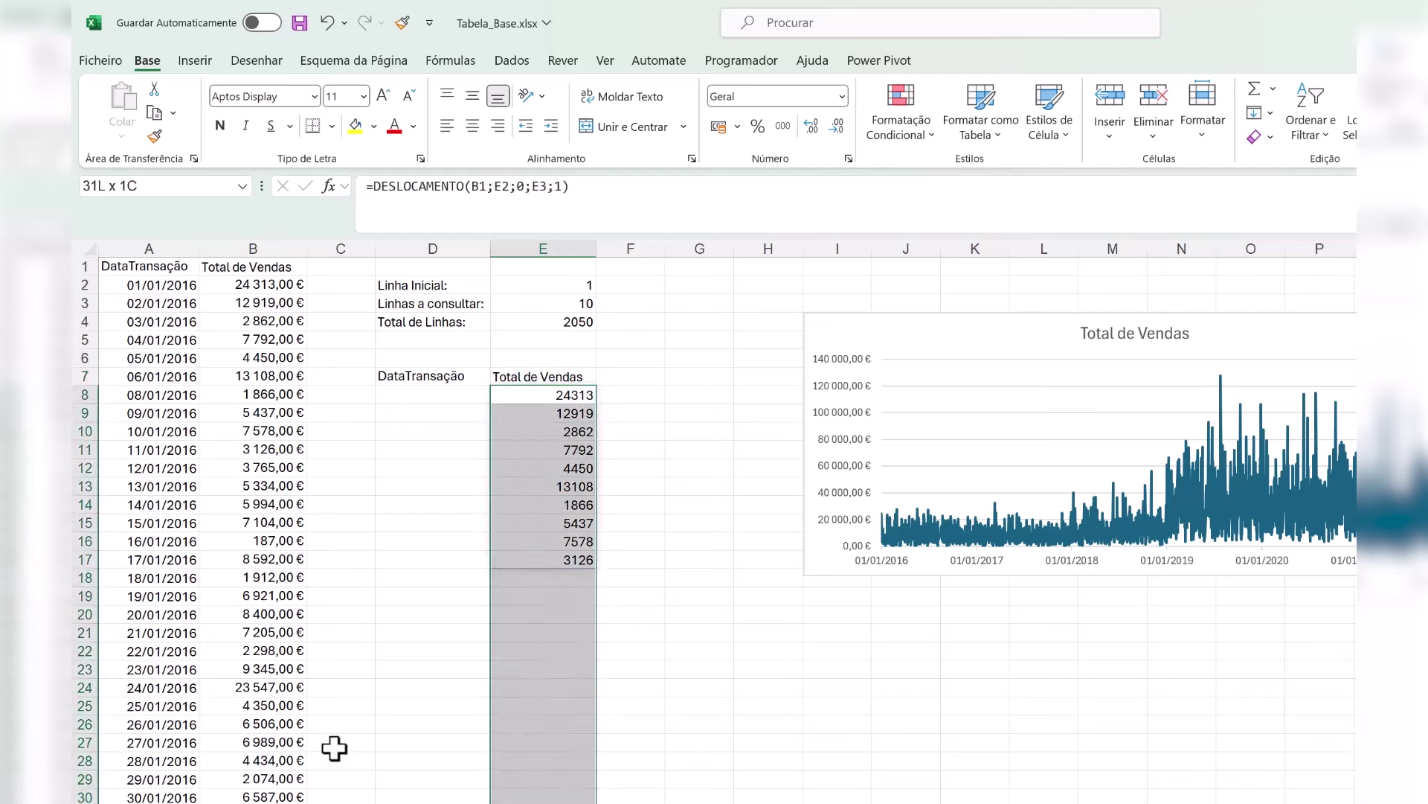
{"action": "key", "text": "shift+Down"}
{"action": "key", "text": "shift+Down"}
{"action": "scroll", "coordinate": [334, 748], "scroll_direction": "down", "scroll_amount": 1}
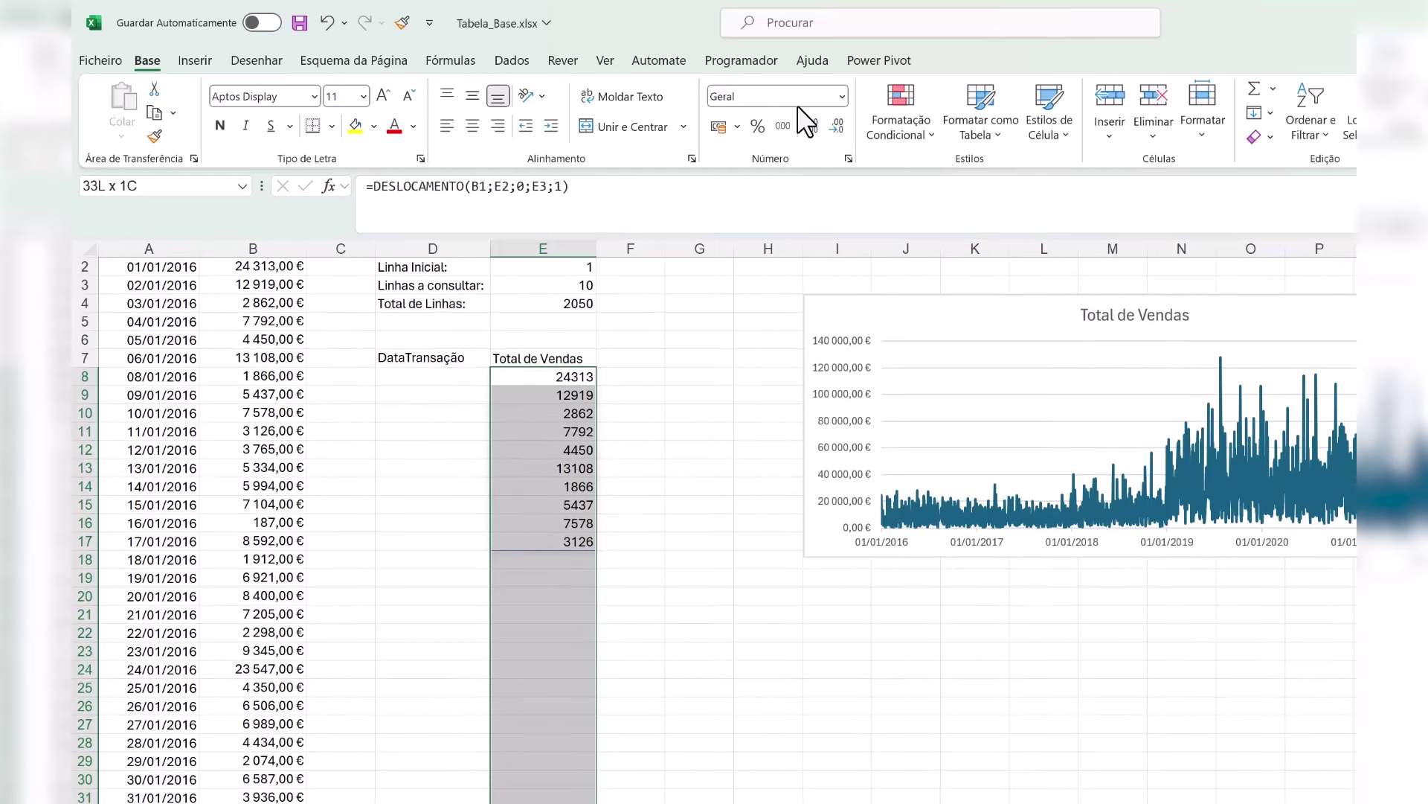
{"action": "left_click", "coordinate": [843, 97]}
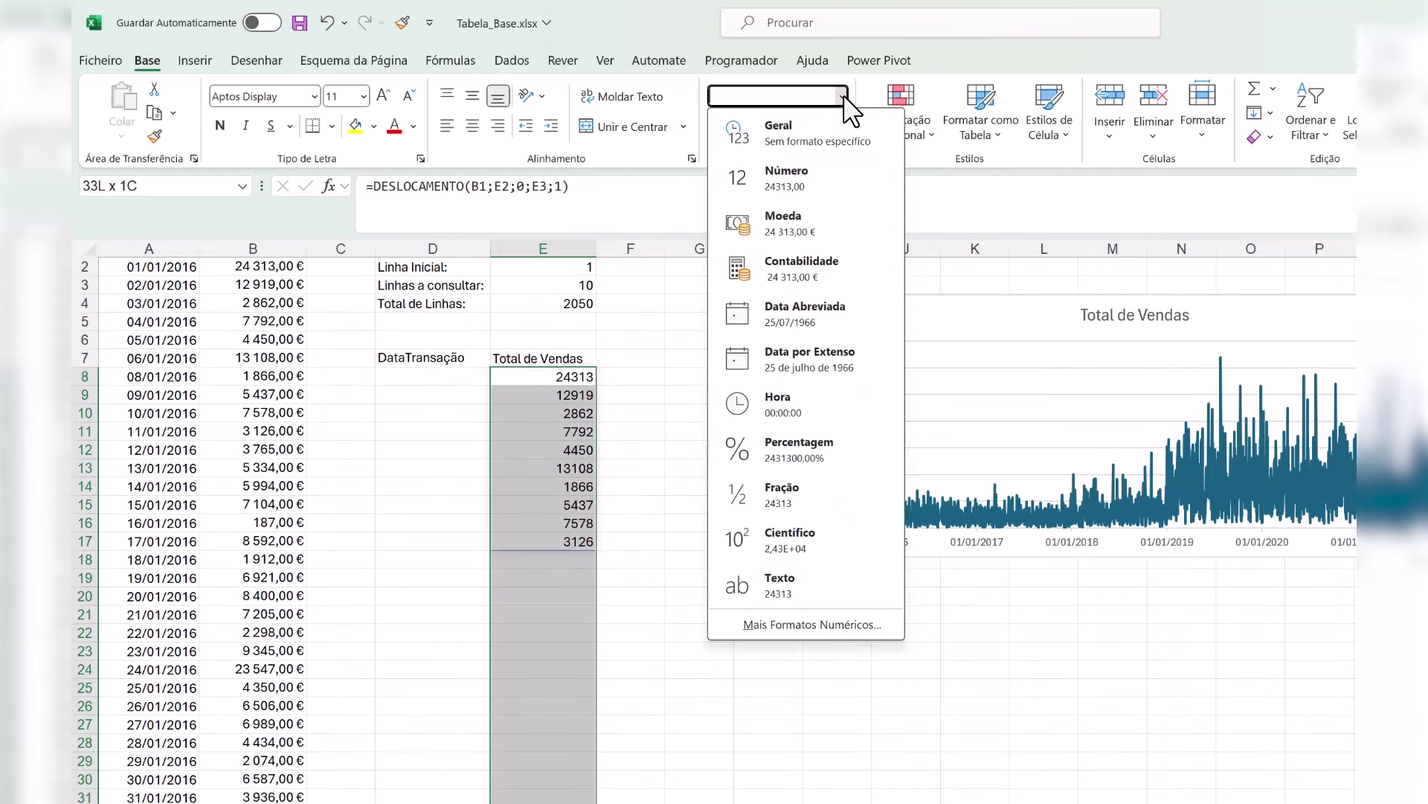
{"action": "left_click", "coordinate": [827, 231]}
{"action": "left_click", "coordinate": [664, 397]}
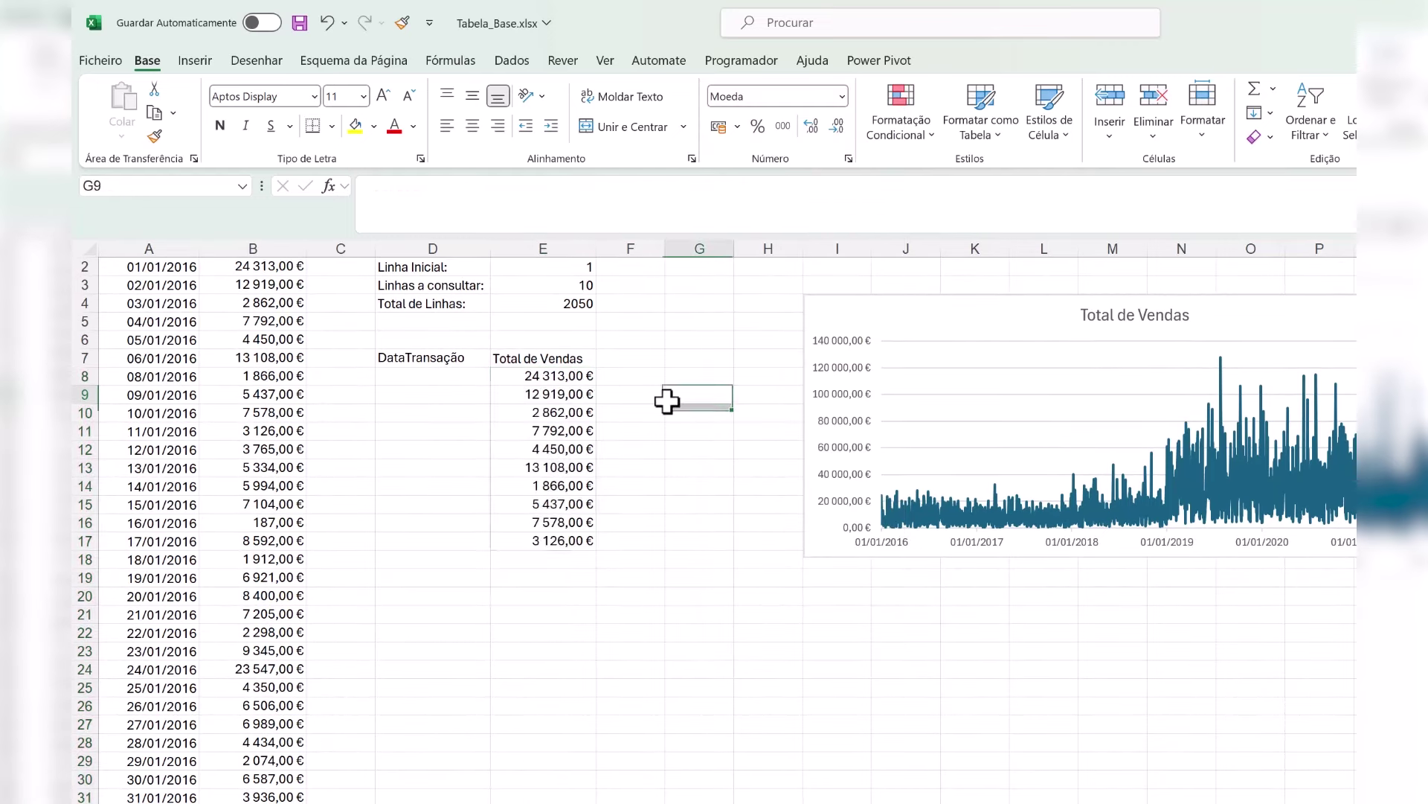
Step: Reuse the E8 formula text in cell D8 with A1 as the reference: =DESLOCAMENTO(A1;E2;0;E3;1)
{"action": "left_click", "coordinate": [568, 377]}
{"action": "left_click_drag", "start_coordinate": [612, 198], "coordinate": [334, 172]}
{"action": "key", "text": "ctrl+c"}
{"action": "key", "text": "Escape"}
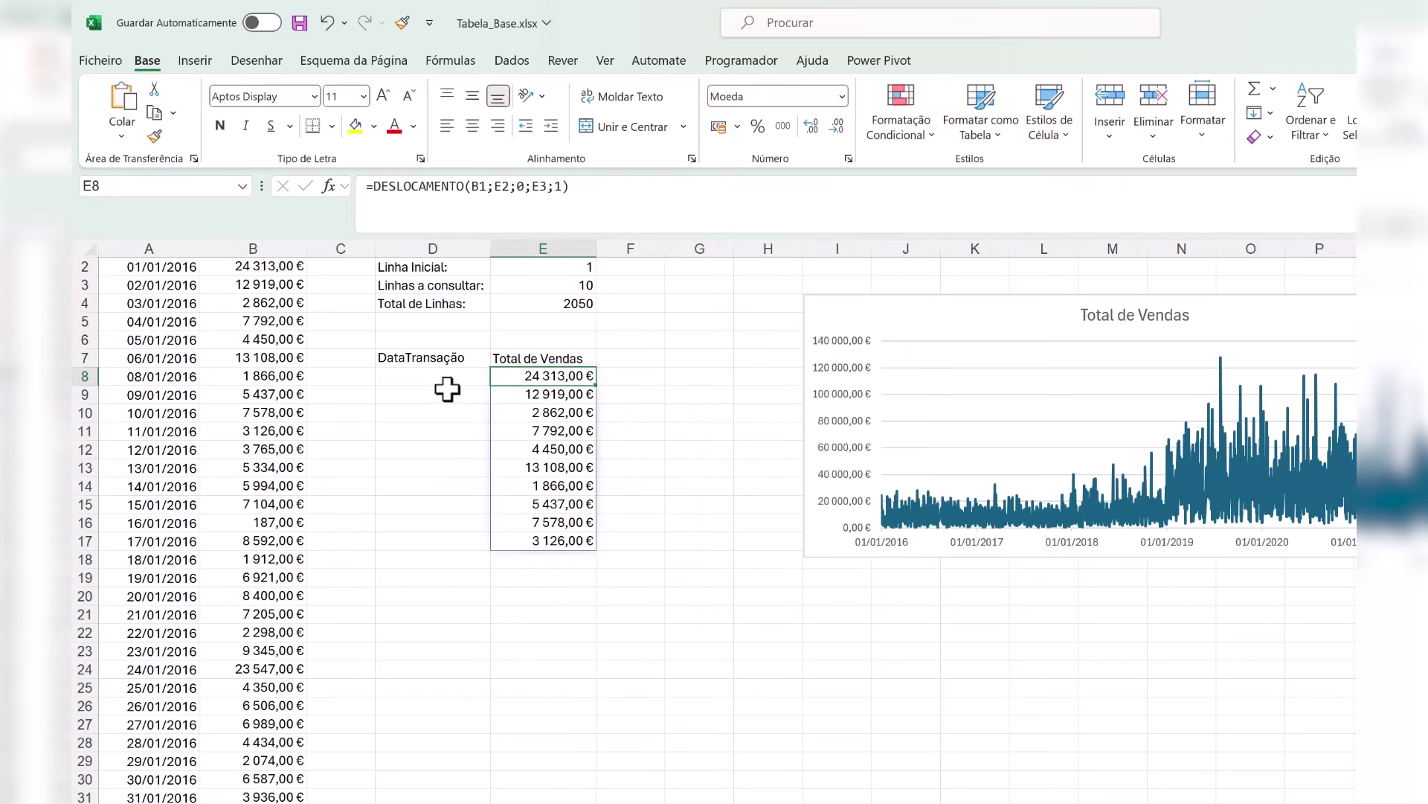
{"action": "left_click", "coordinate": [447, 384]}
{"action": "left_click", "coordinate": [445, 195]}
{"action": "key", "text": "ctrl+v"}
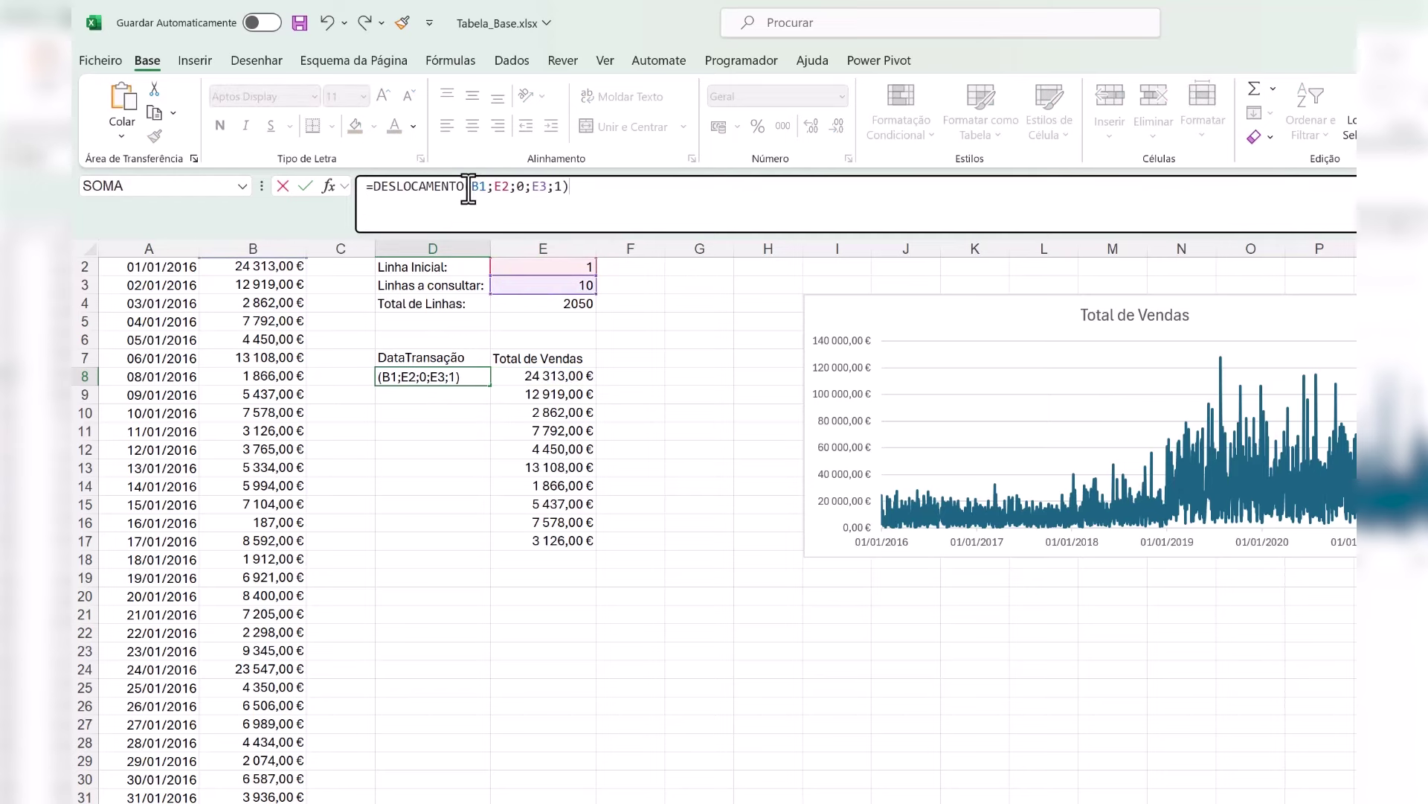
{"action": "left_click", "coordinate": [474, 187]}
{"action": "double_click", "coordinate": [477, 188]}
{"action": "scroll", "coordinate": [341, 296], "scroll_direction": "up", "scroll_amount": 1}
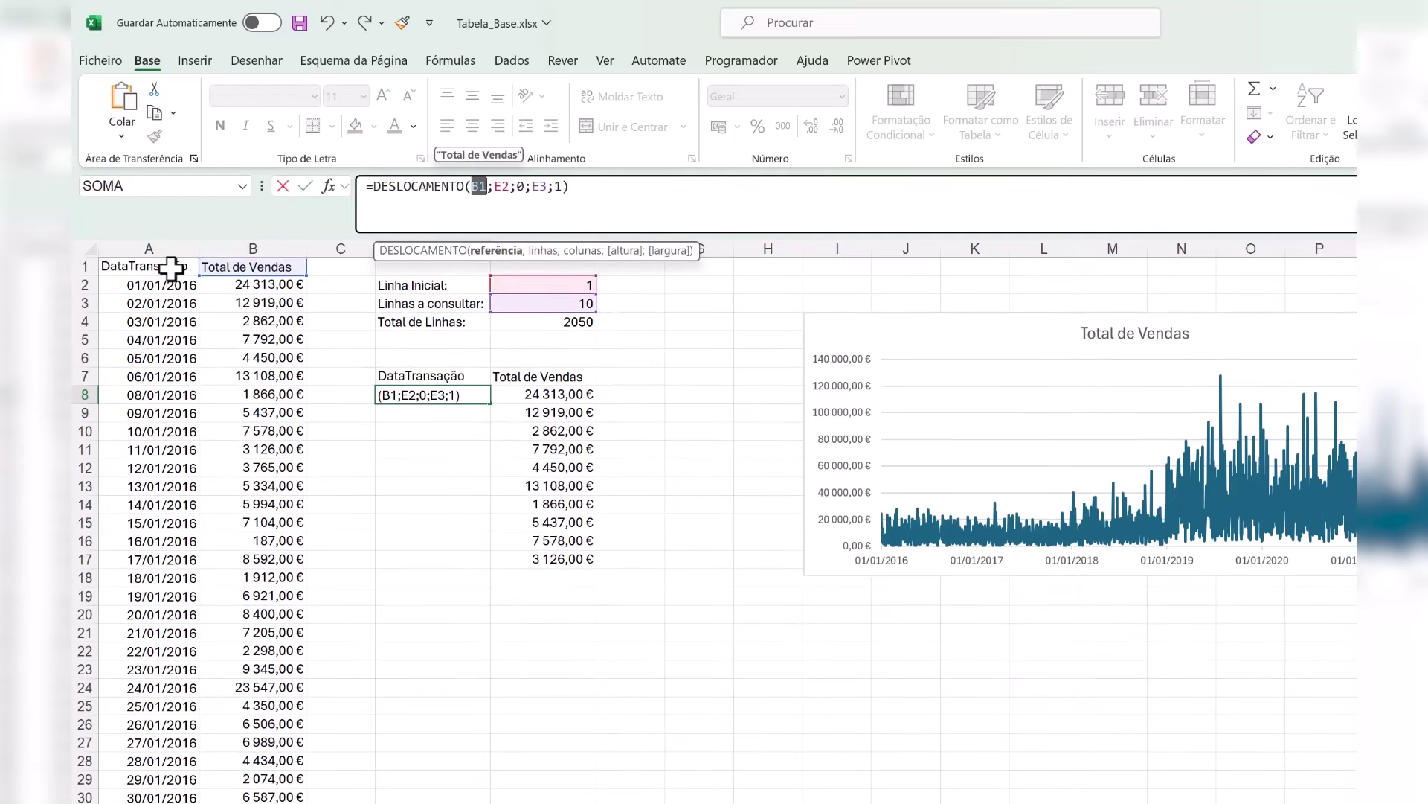
{"action": "left_click", "coordinate": [171, 266]}
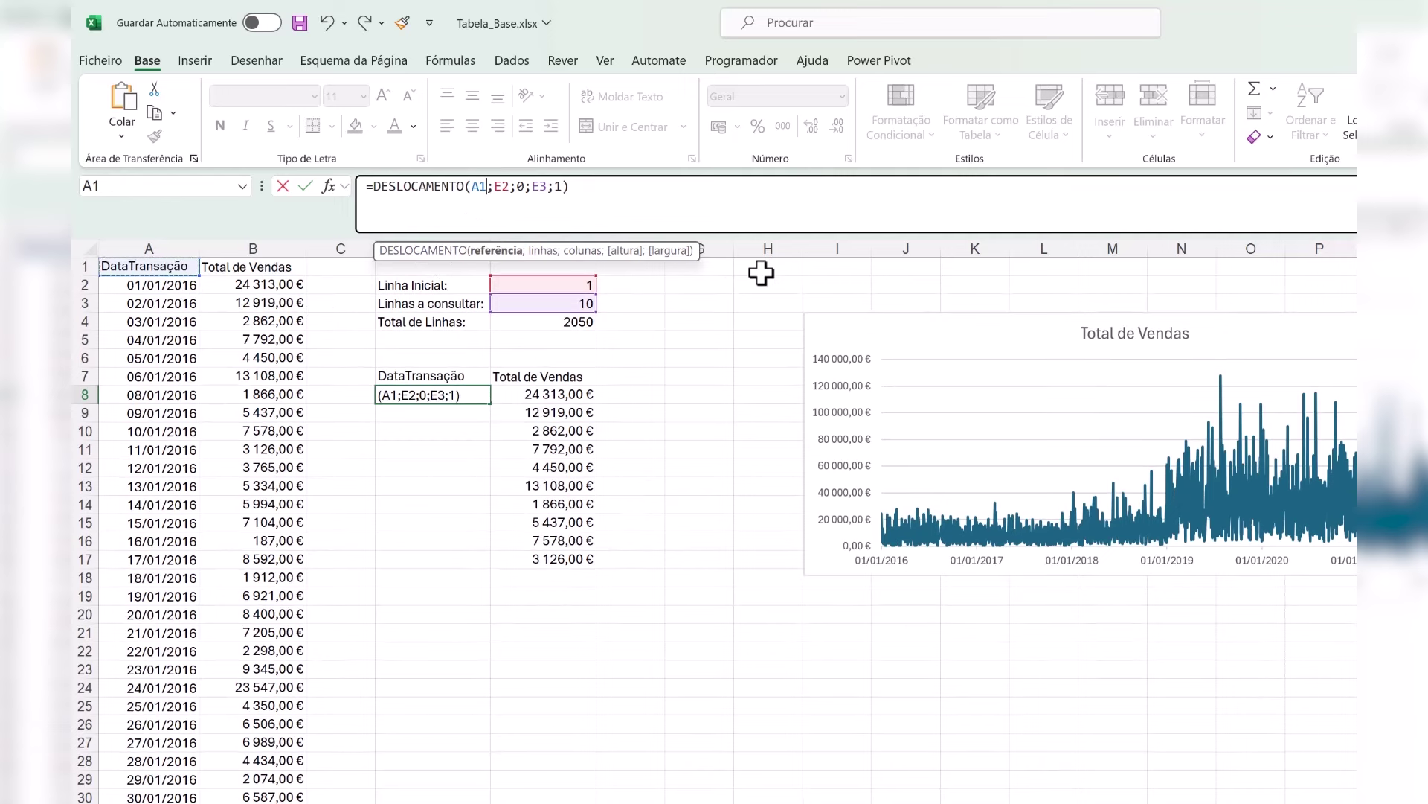
{"action": "key", "text": "Return"}
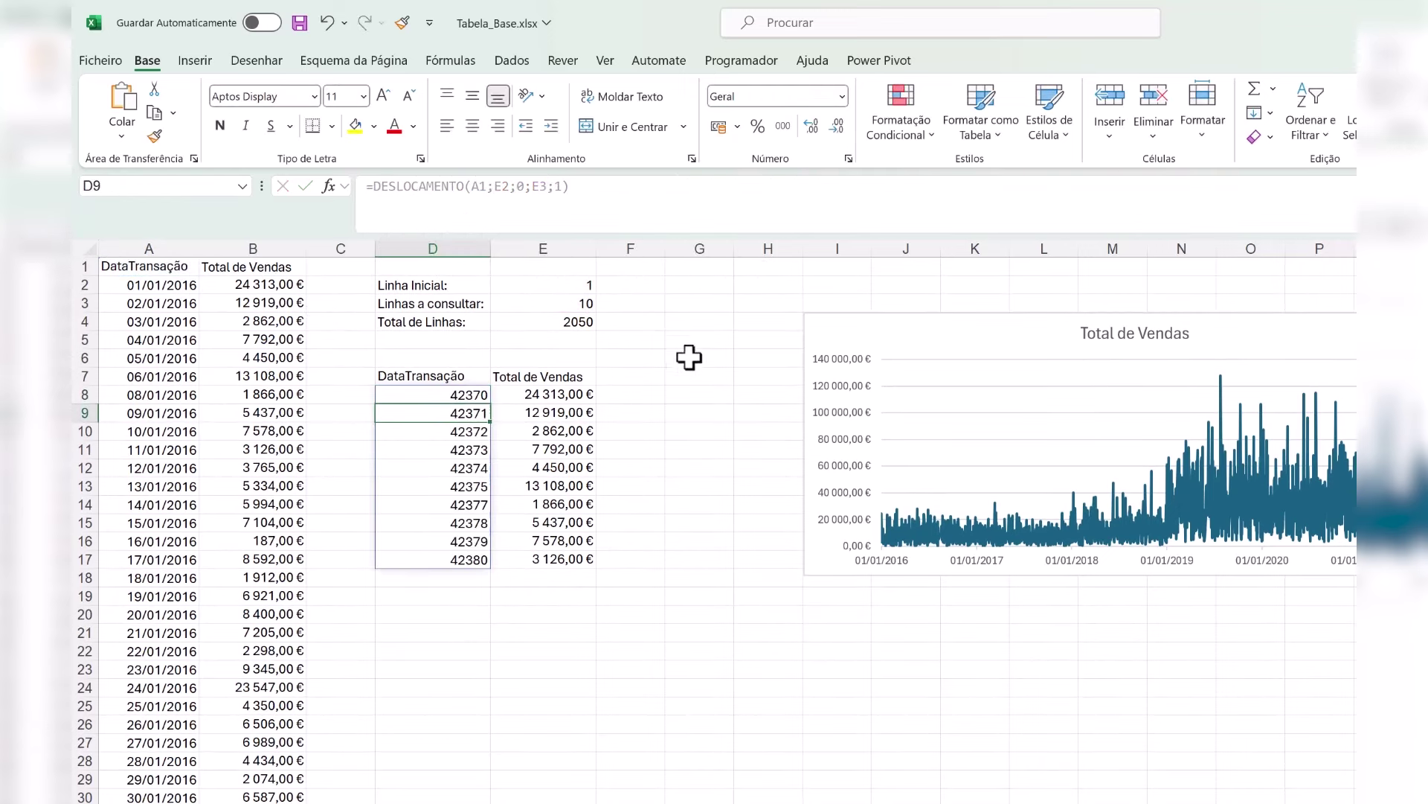
Step: Format column D from D8 down past row 30 as Data Abreviada
{"action": "left_click_drag", "start_coordinate": [471, 395], "coordinate": [433, 802]}
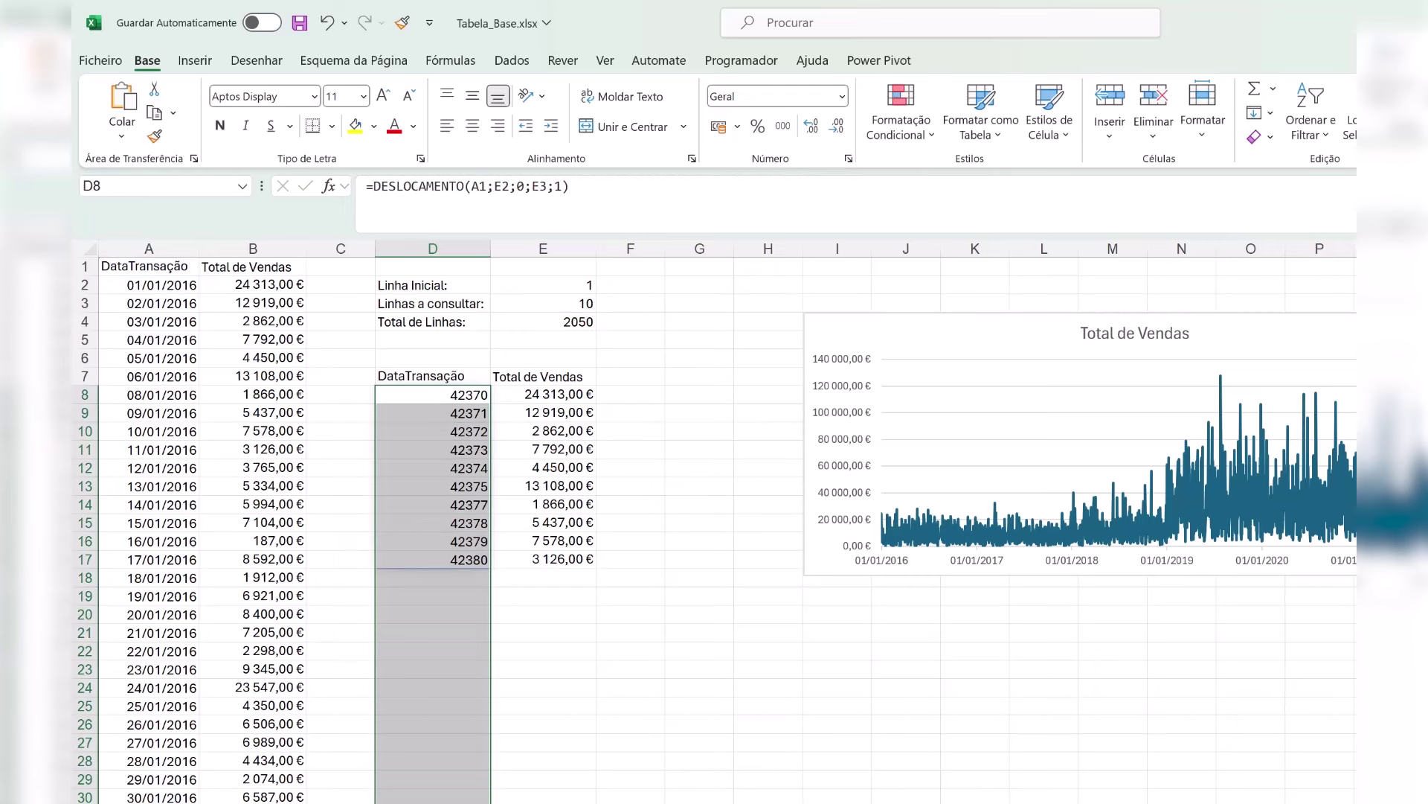
{"action": "left_click", "coordinate": [841, 94]}
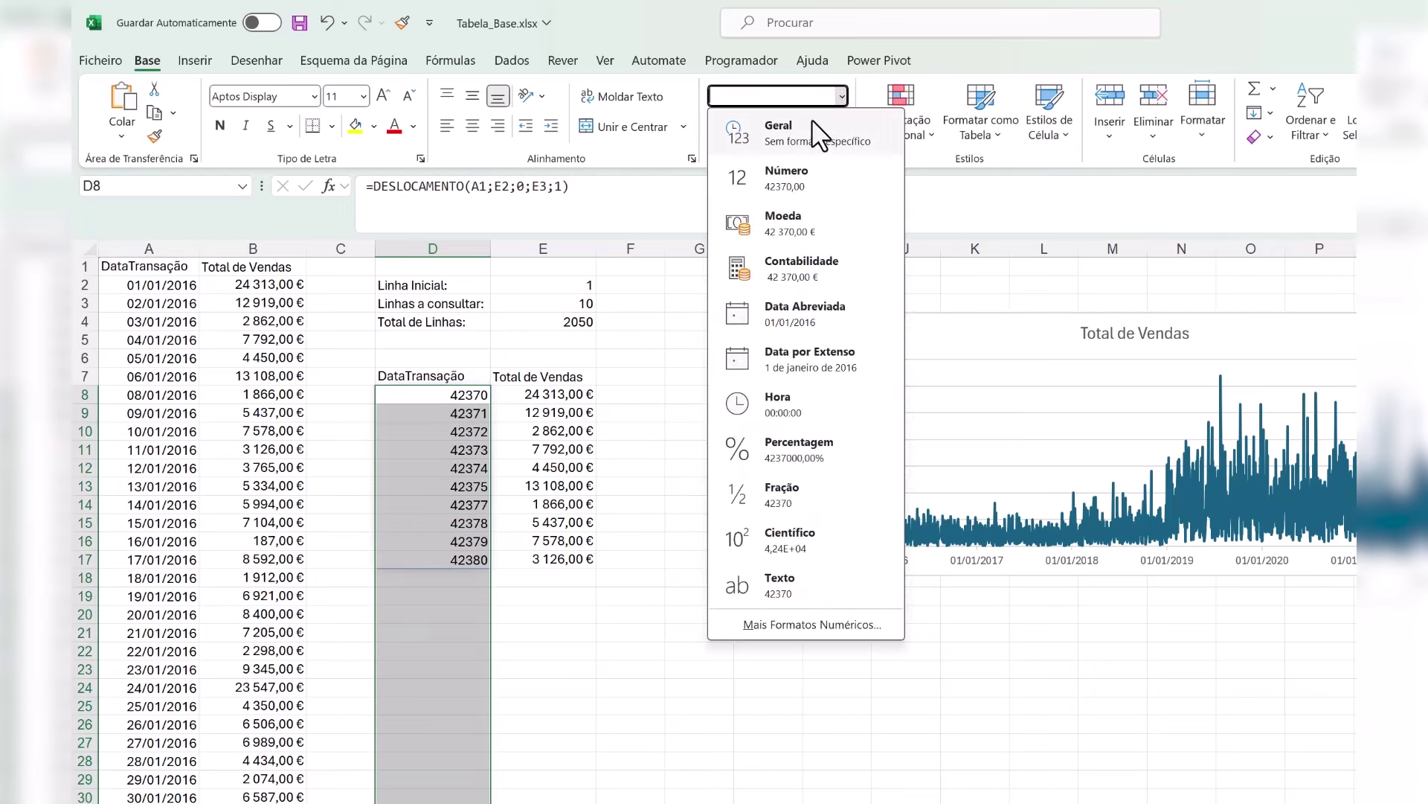
{"action": "left_click", "coordinate": [811, 327]}
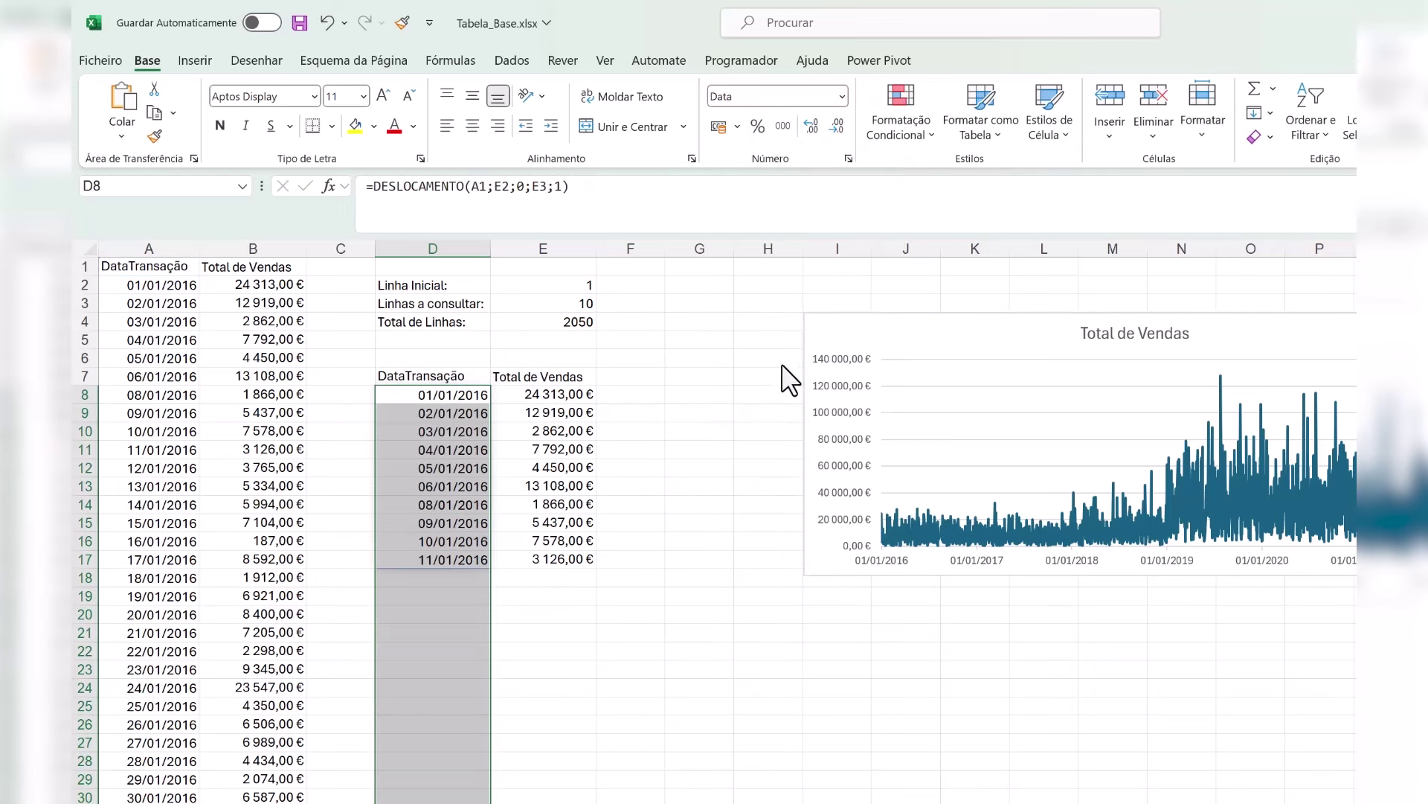
{"action": "left_click", "coordinate": [686, 507]}
Step: Make the references in the D8 formula absolute: =DESLOCAMENTO($A$1;$E$2;0;$E$3;1)
{"action": "left_click", "coordinate": [458, 395]}
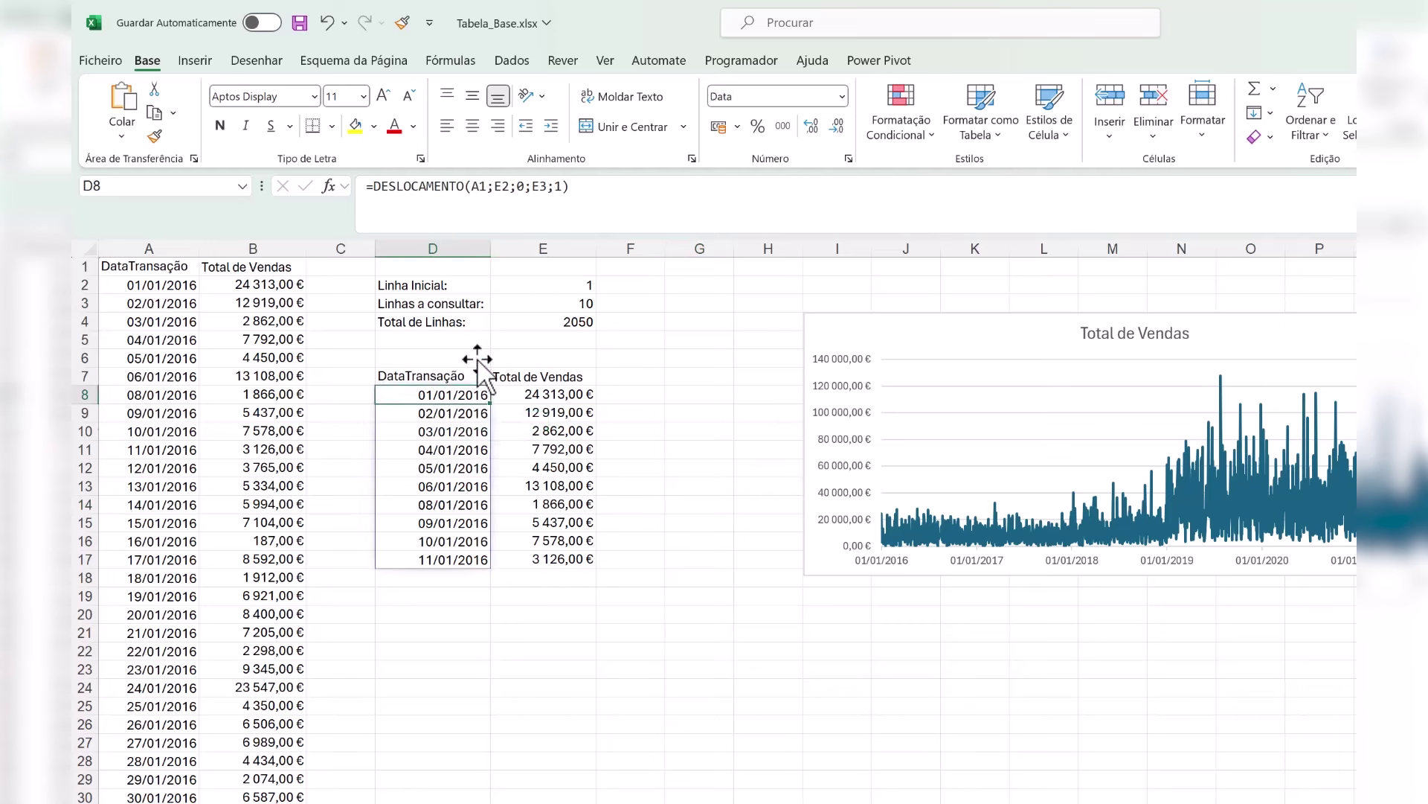
{"action": "left_click", "coordinate": [498, 186]}
{"action": "key", "text": "F4"}
{"action": "left_click", "coordinate": [555, 192]}
{"action": "key", "text": "F4"}
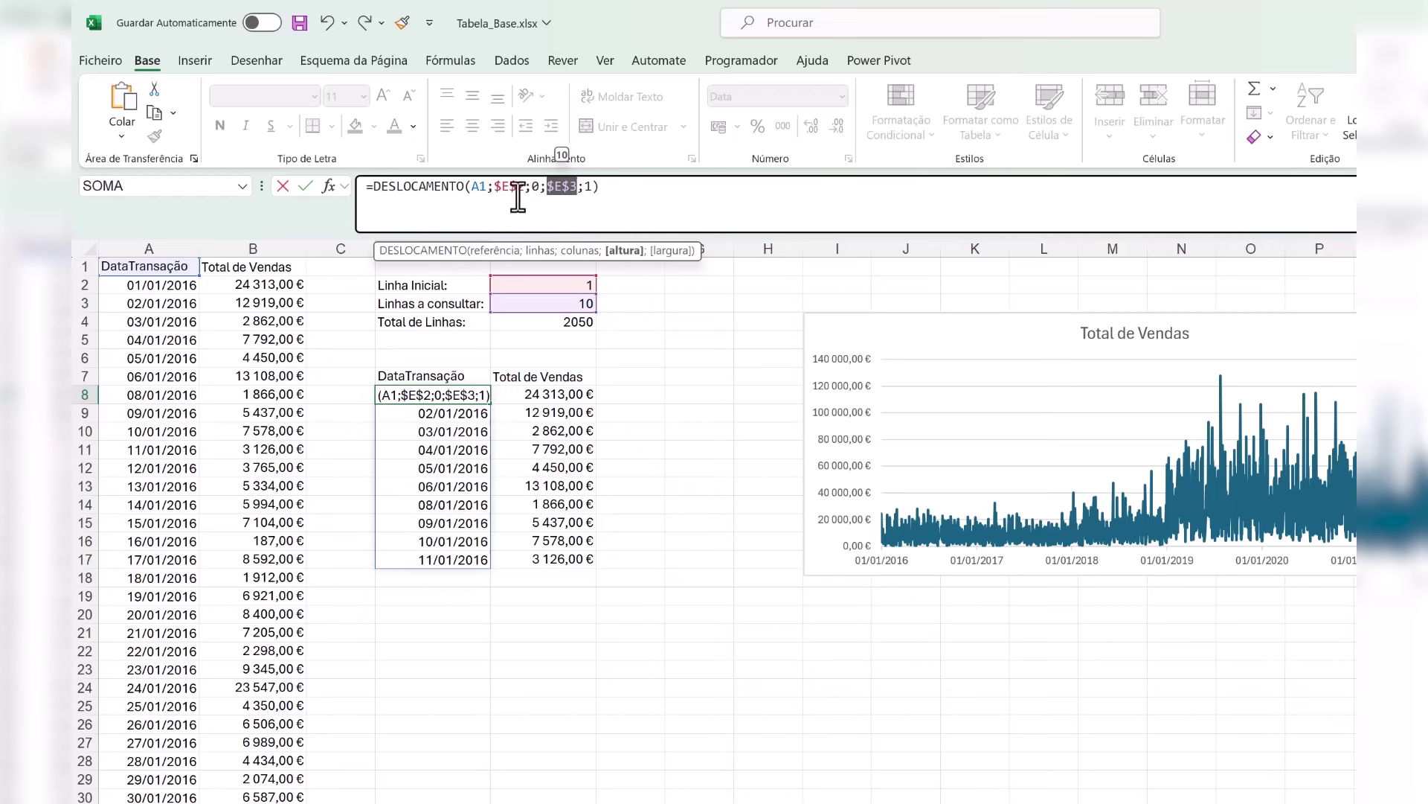
{"action": "left_click", "coordinate": [480, 186]}
{"action": "key", "text": "F4"}
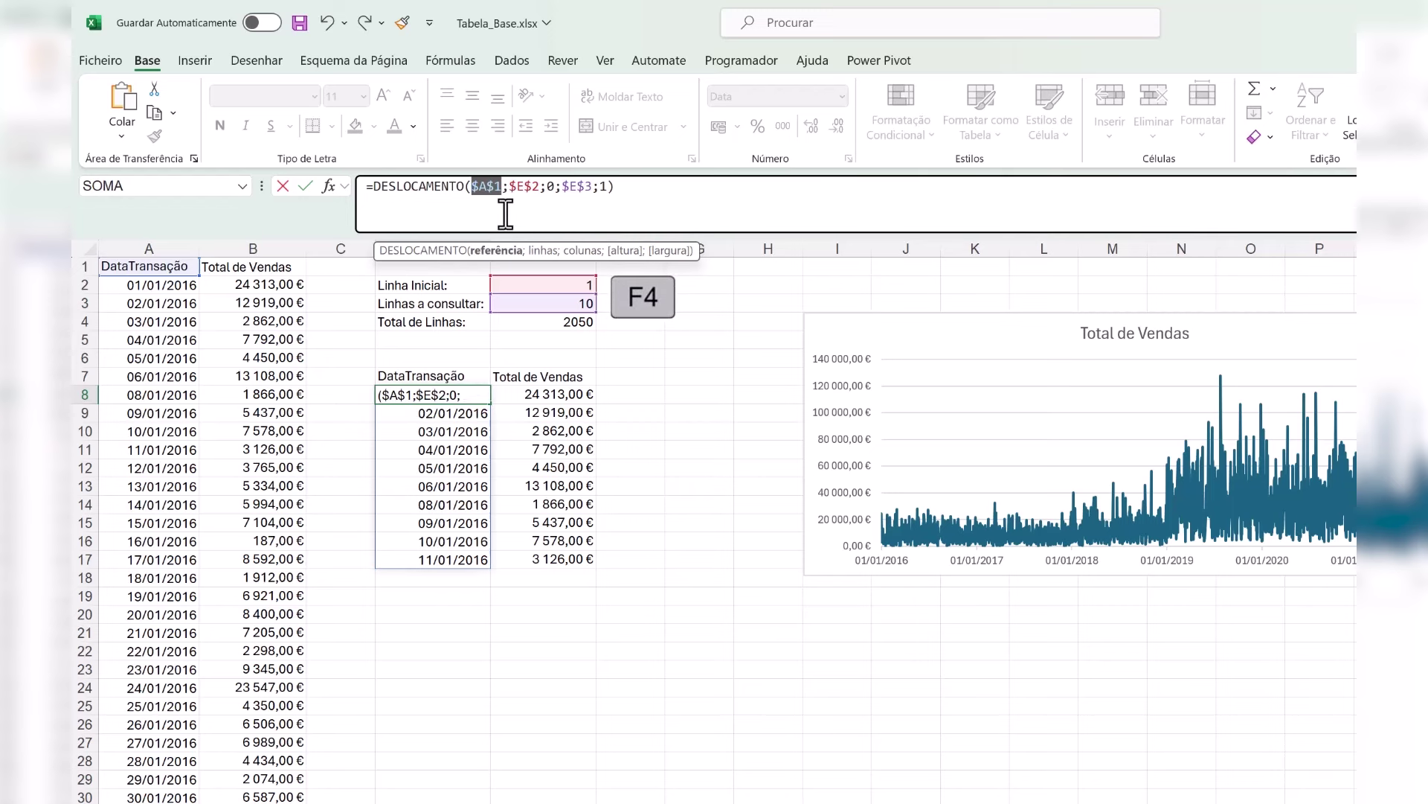
{"action": "key", "text": "Return"}
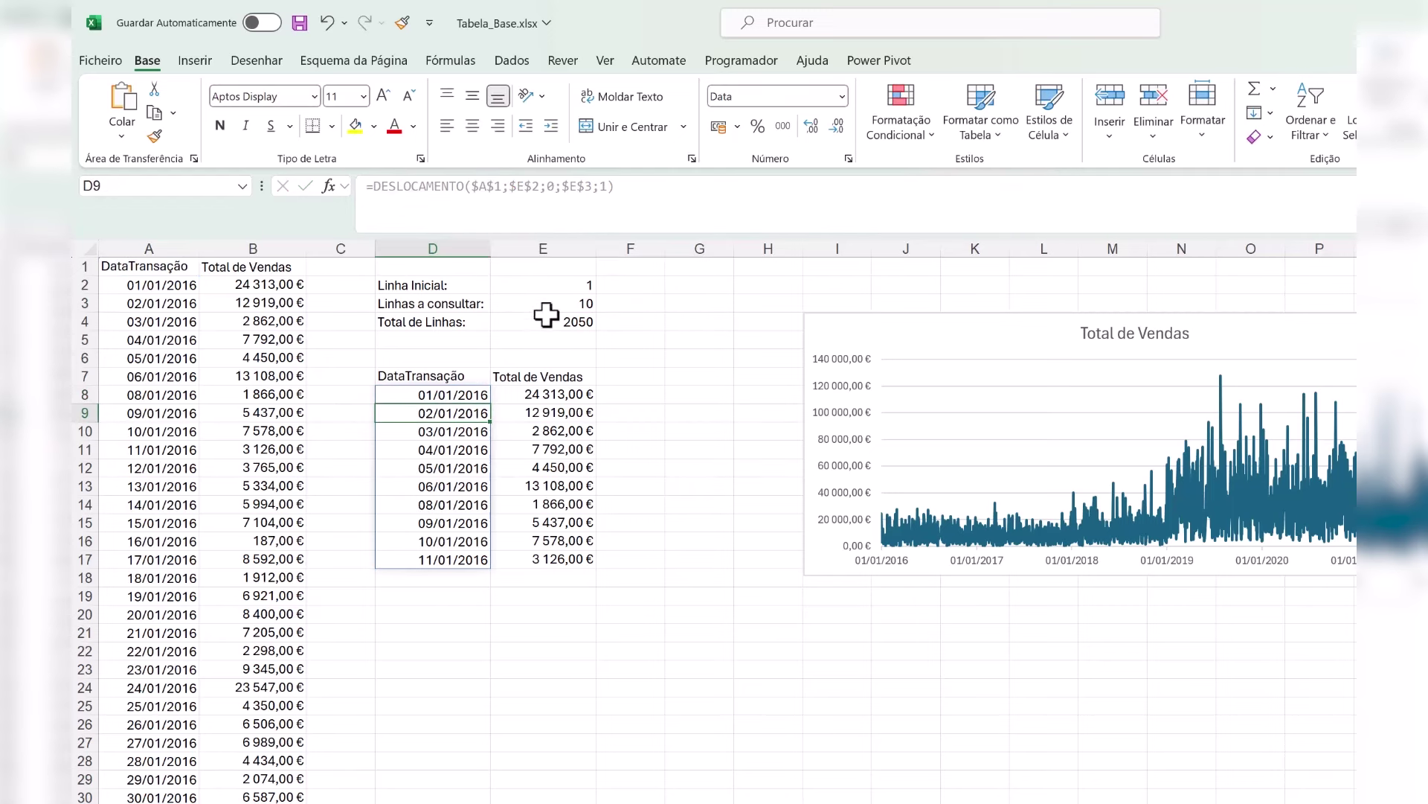
Step: Make the references in the E8 formula absolute: =DESLOCAMENTO($B$1;$E$2;0;$E$3;1)
{"action": "left_click", "coordinate": [550, 395]}
{"action": "left_click", "coordinate": [482, 186]}
{"action": "key", "text": "F4"}
{"action": "key", "text": "F4"}
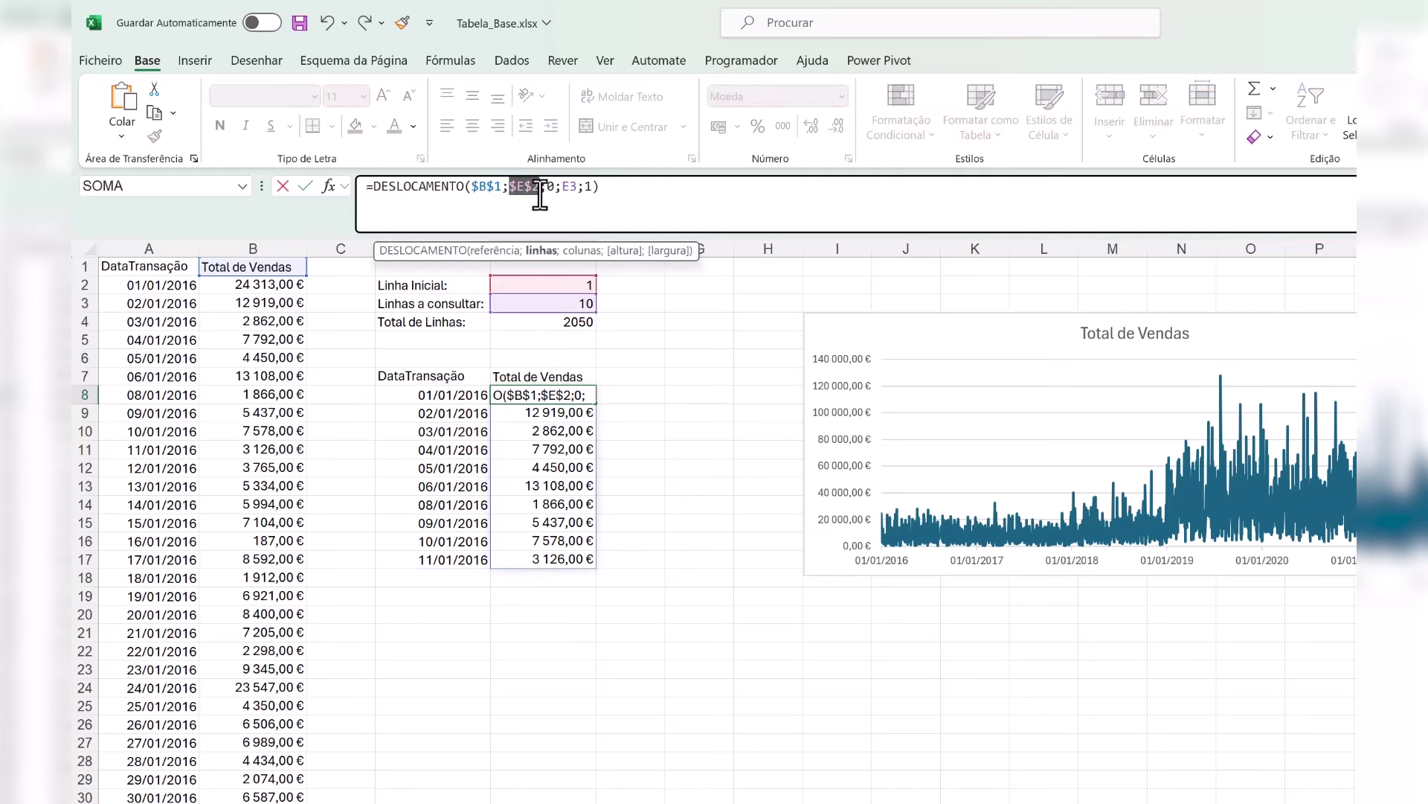
{"action": "left_click", "coordinate": [572, 192]}
{"action": "key", "text": "F4"}
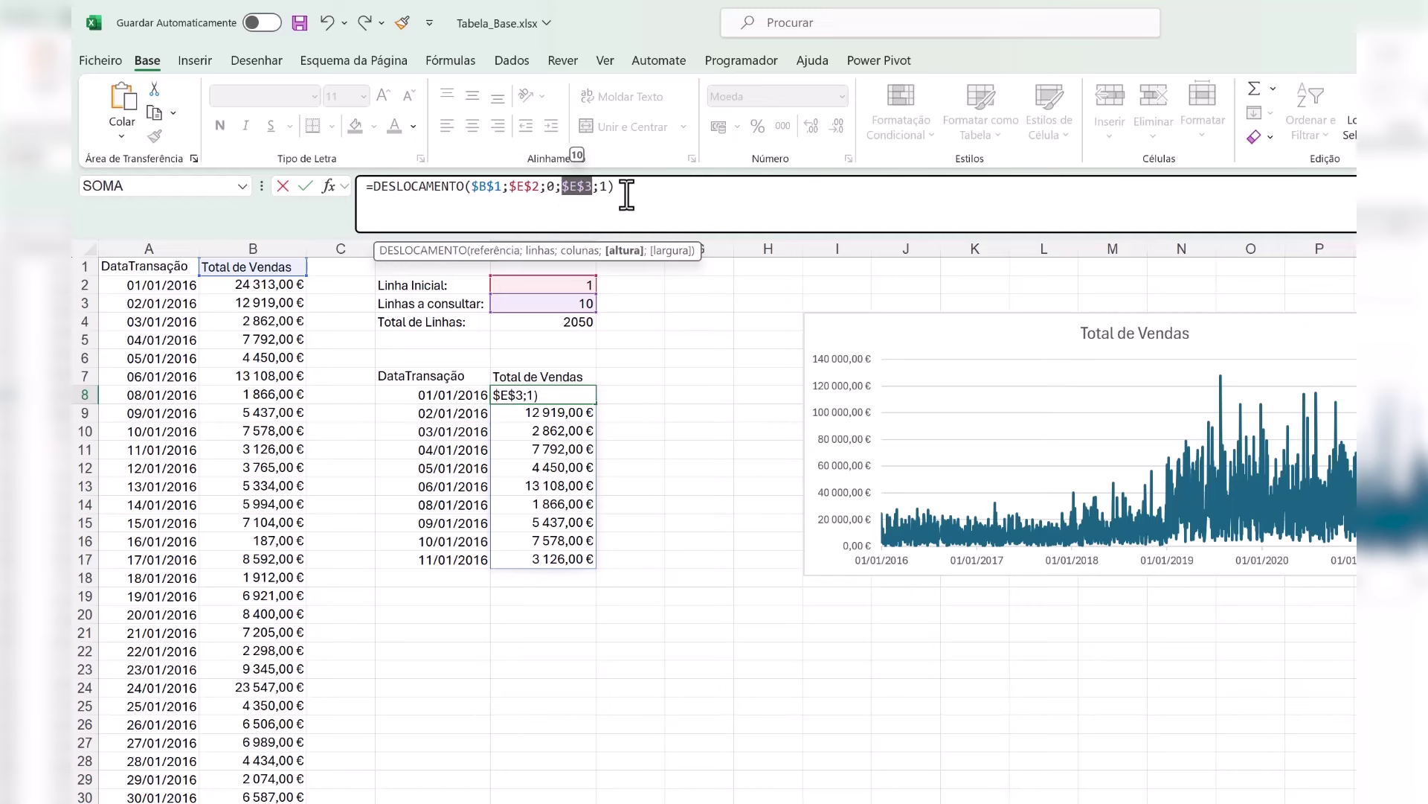
{"action": "key", "text": "Return"}
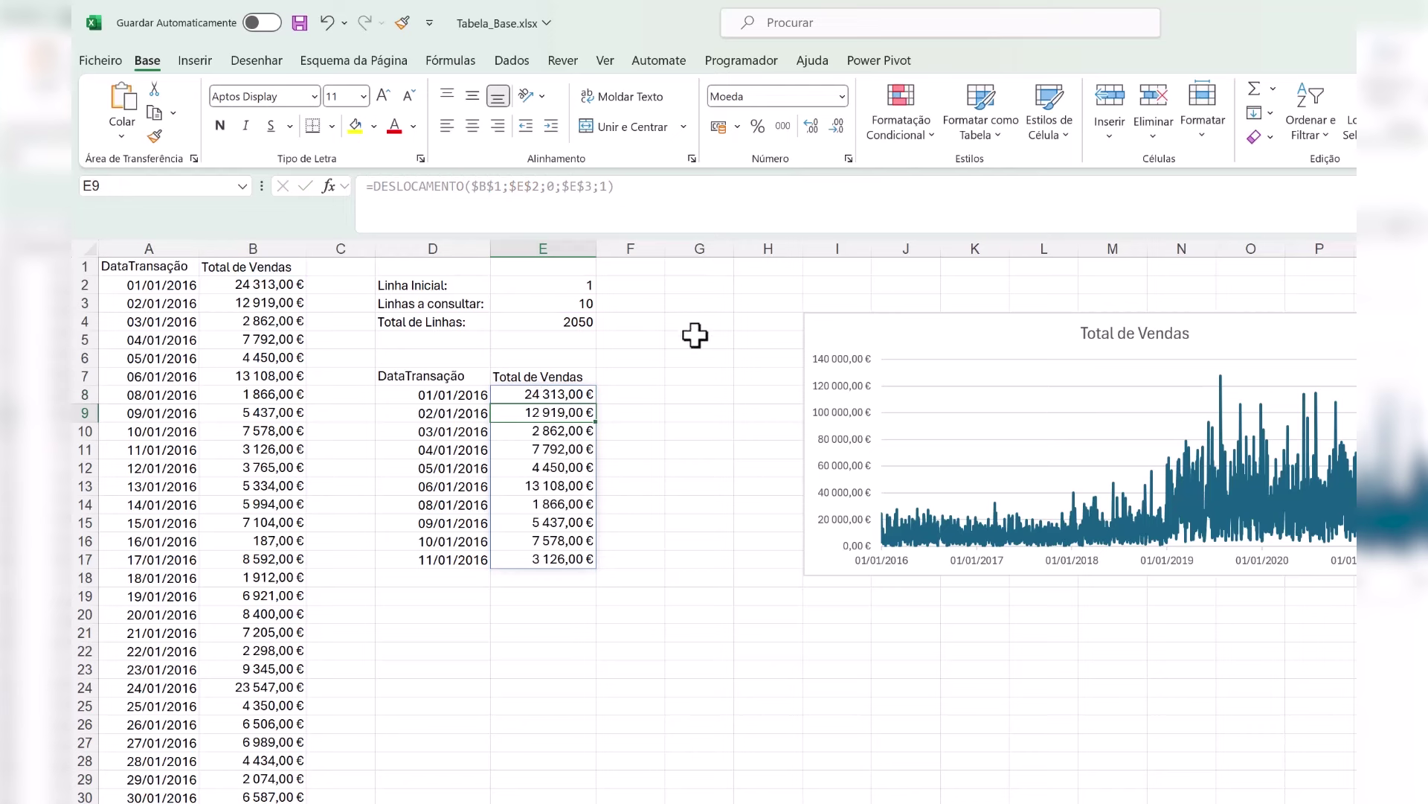
Step: Copy the full formula text of cell E8 and leave the cell unedited
{"action": "left_click", "coordinate": [575, 392]}
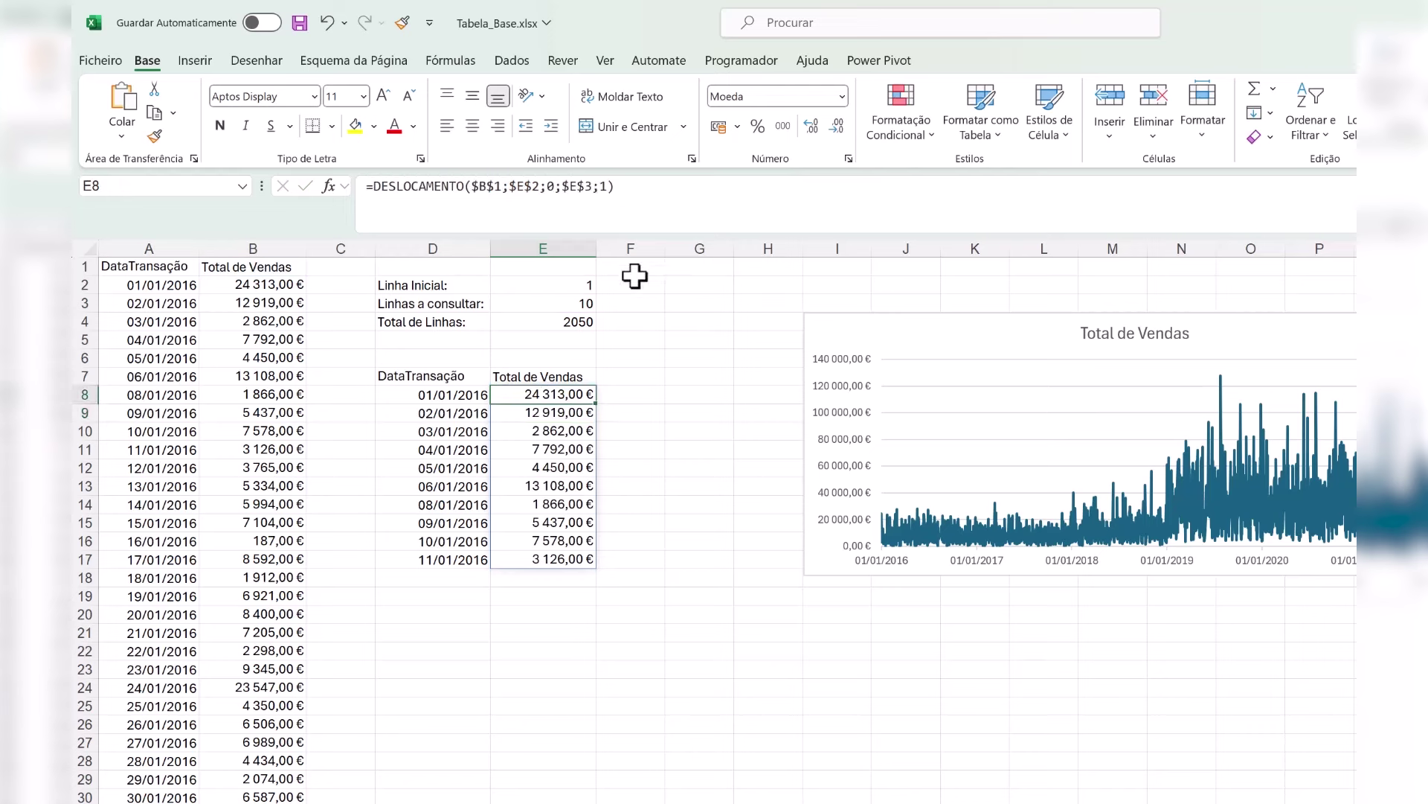
{"action": "left_click", "coordinate": [583, 192]}
{"action": "left_click_drag", "start_coordinate": [583, 198], "coordinate": [359, 198]}
{"action": "key", "text": "ctrl+c"}
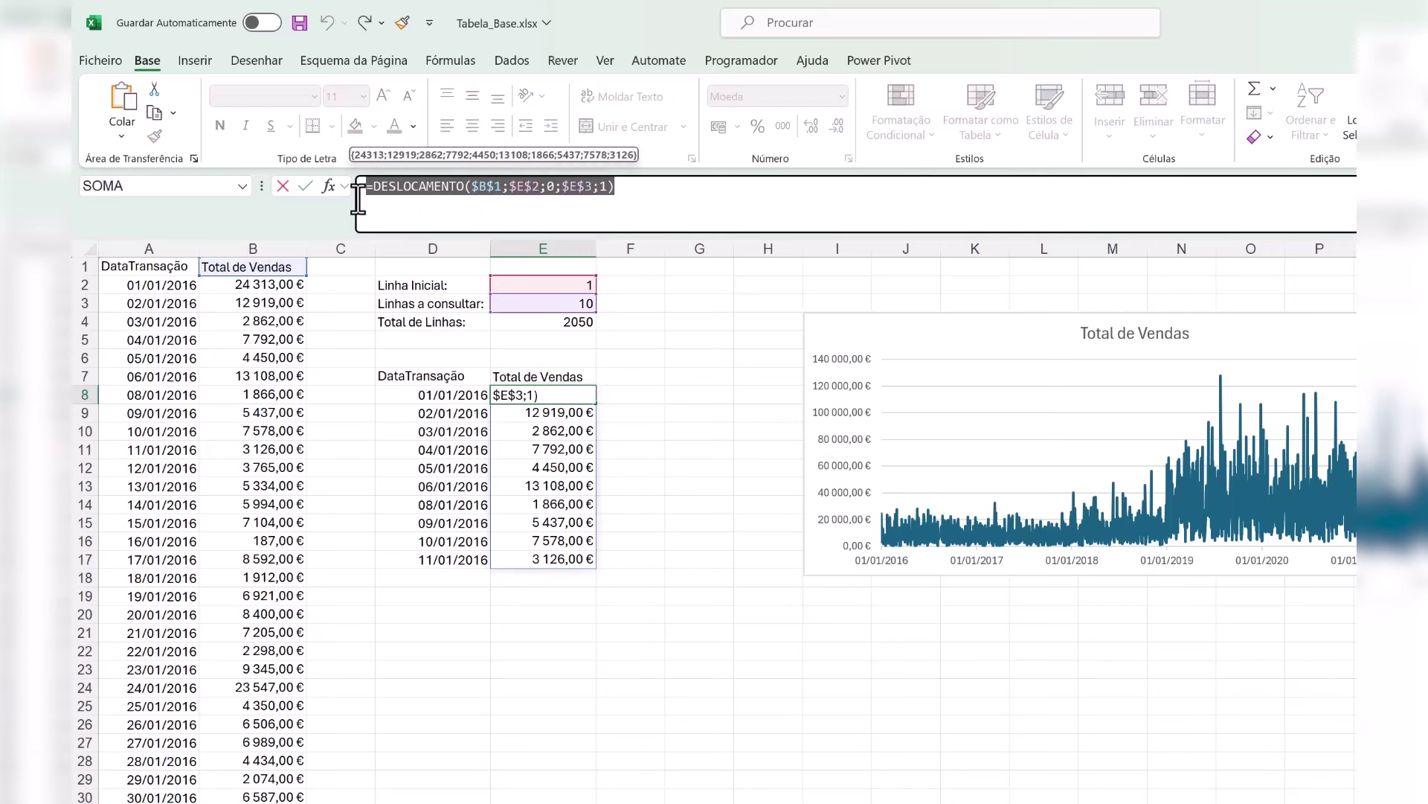
{"action": "key", "text": "Escape"}
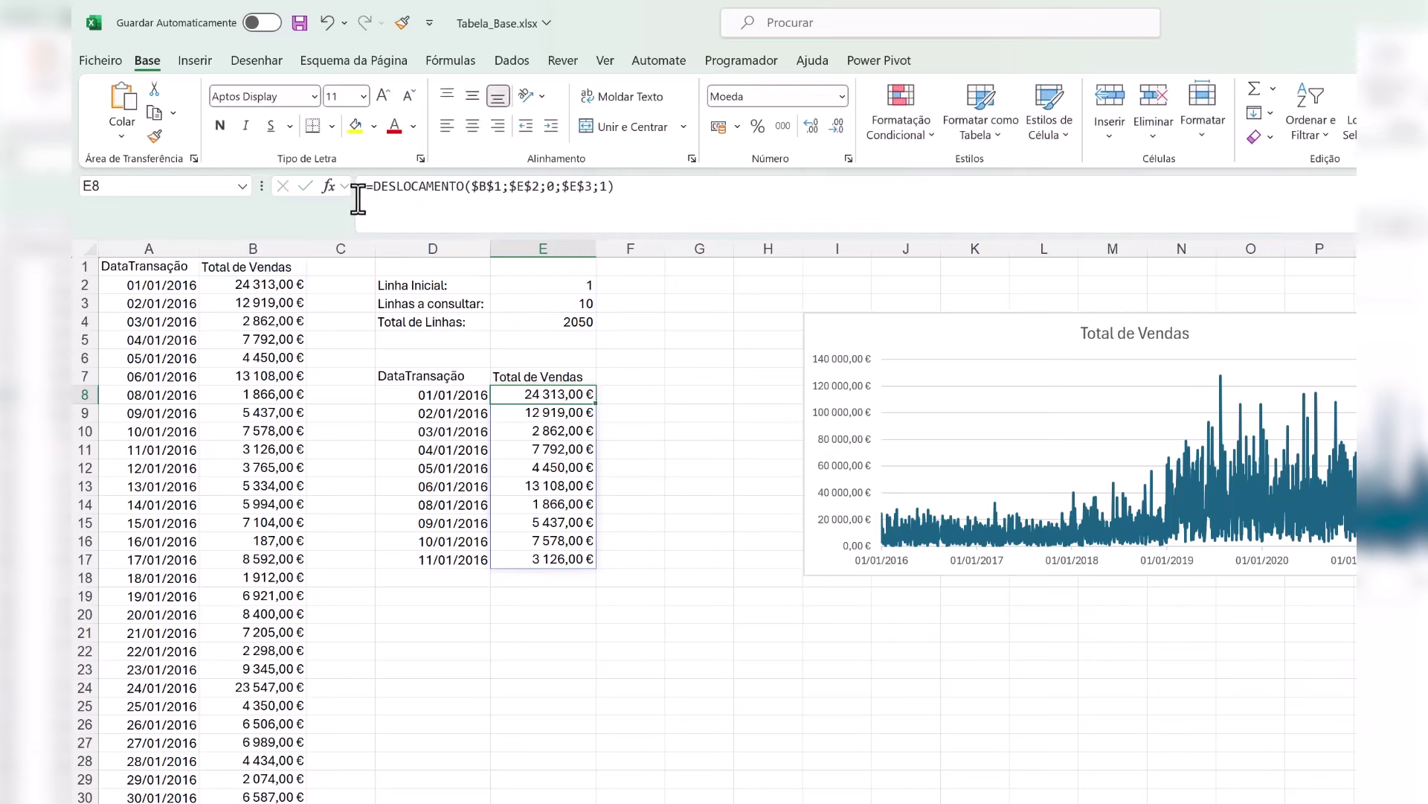
Step: Define a workbook-scoped name Series that refers to the copied formula =DESLOCAMENTO($B$1;$E$2;0;$E$3;1)
{"action": "left_click", "coordinate": [470, 63]}
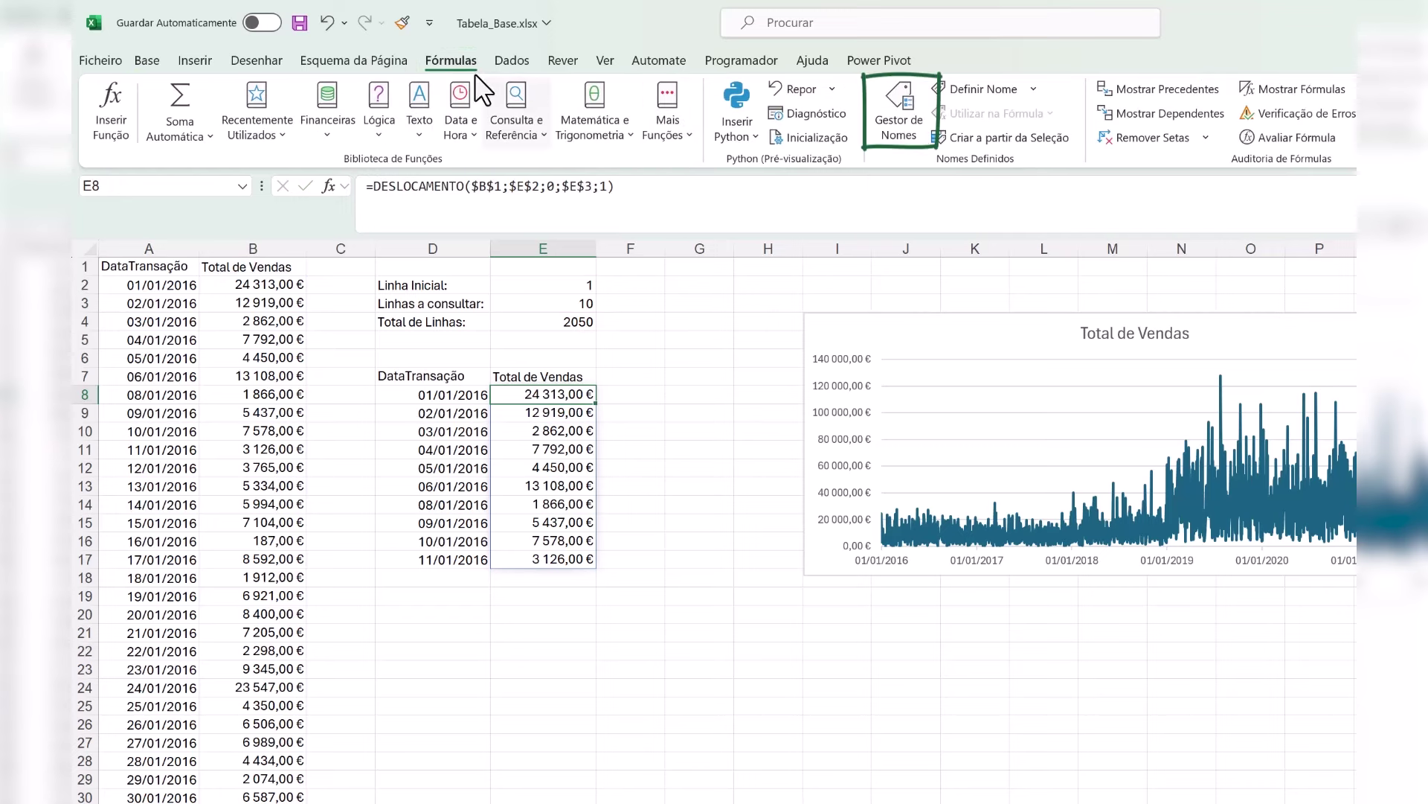
{"action": "left_click", "coordinate": [900, 126]}
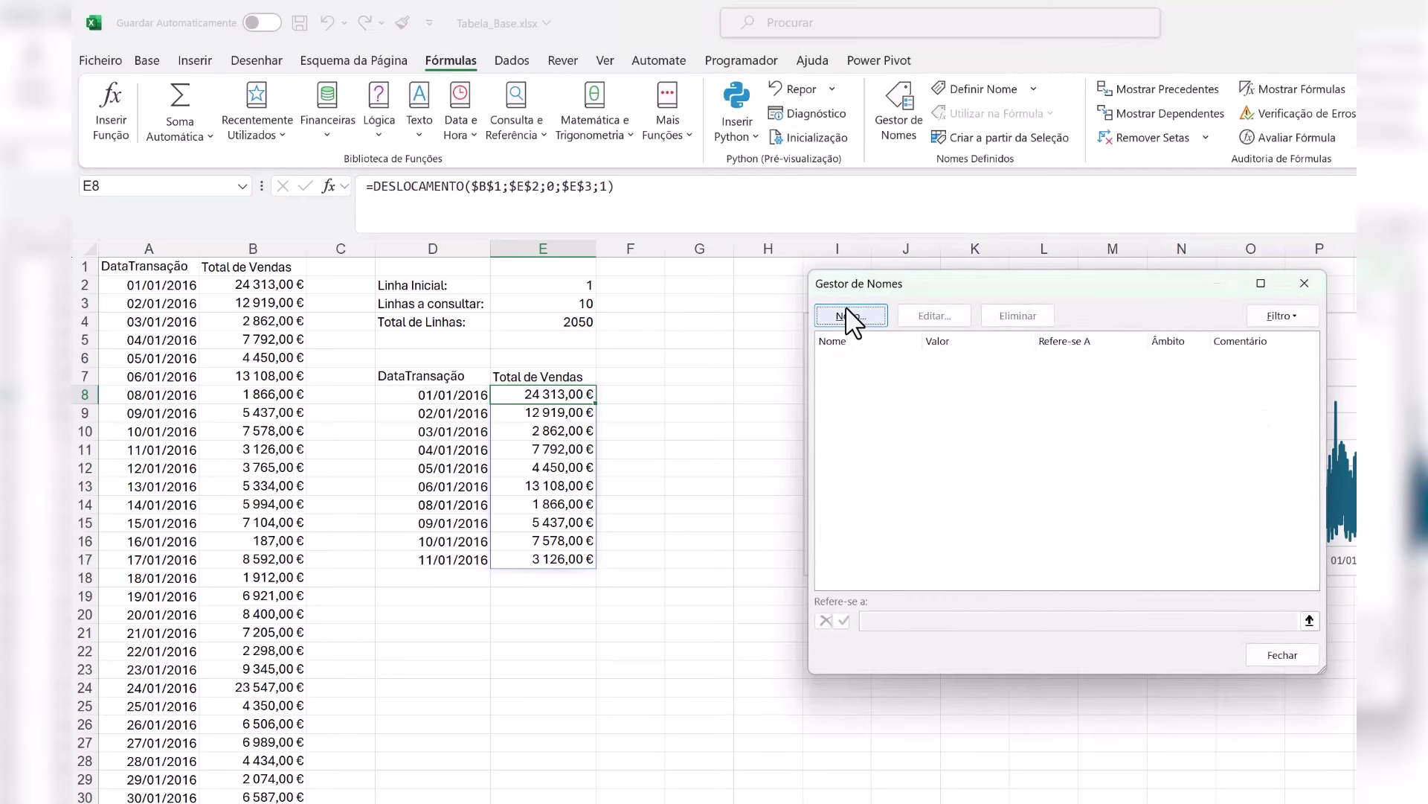
{"action": "left_click", "coordinate": [848, 316]}
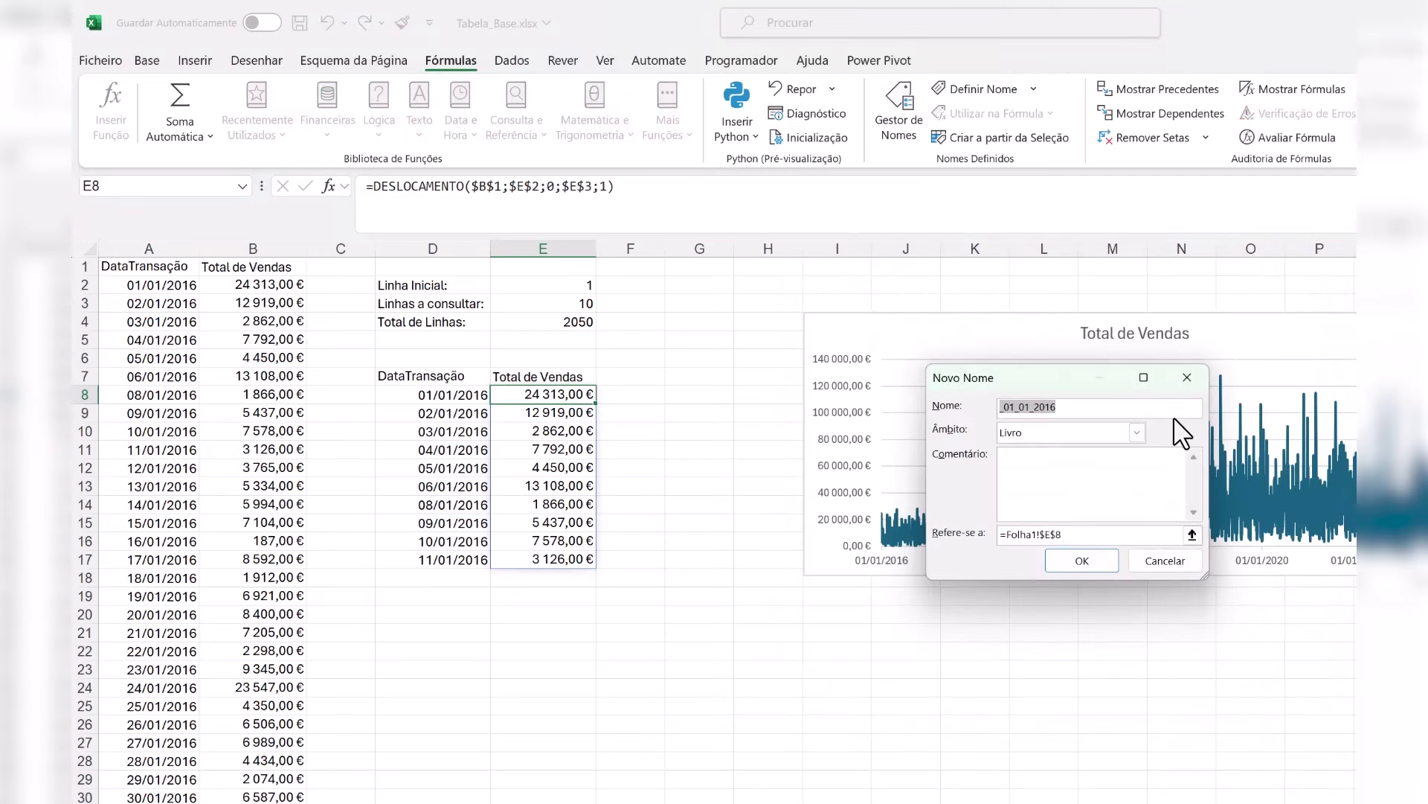
{"action": "type", "text": "Ser"}
{"action": "left_click", "coordinate": [1082, 534]}
{"action": "key", "text": "ctrl+a"}
{"action": "key", "text": "ctrl+v"}
{"action": "left_click", "coordinate": [1083, 561]}
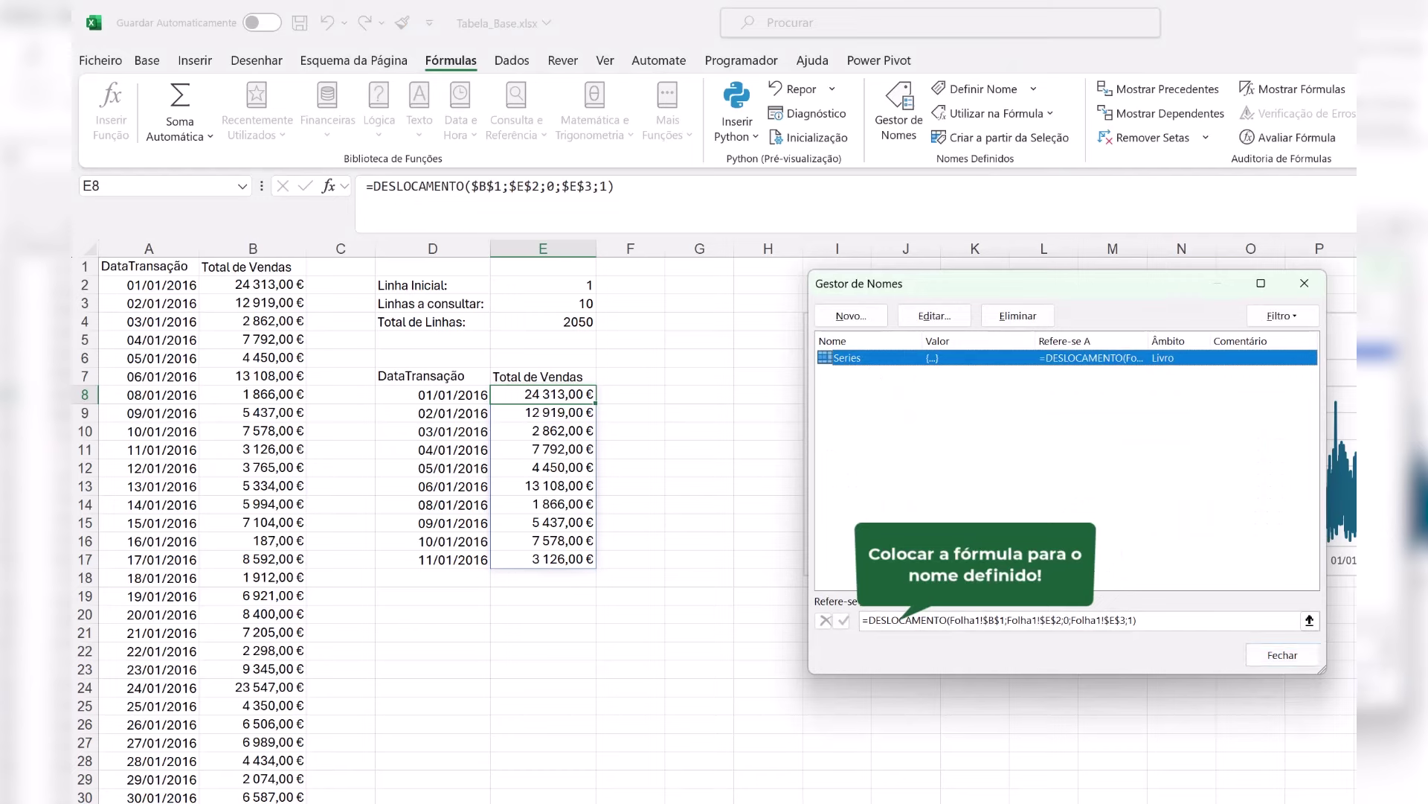
{"action": "left_click", "coordinate": [1299, 656]}
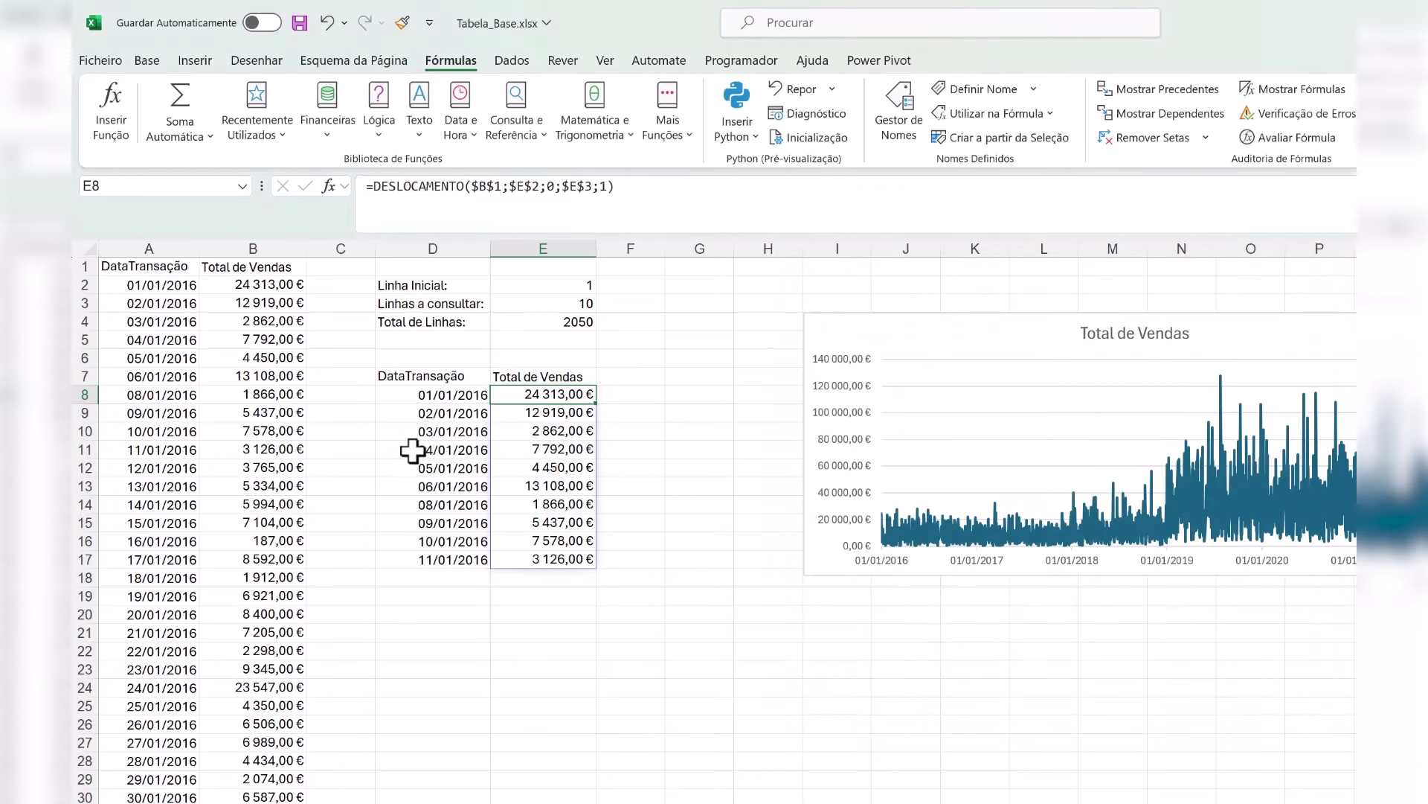
Step: Copy the full formula text of cell D8 and leave the cell unedited
{"action": "left_click", "coordinate": [431, 393]}
{"action": "left_click_drag", "start_coordinate": [629, 198], "coordinate": [332, 163]}
{"action": "key", "text": "ctrl+c"}
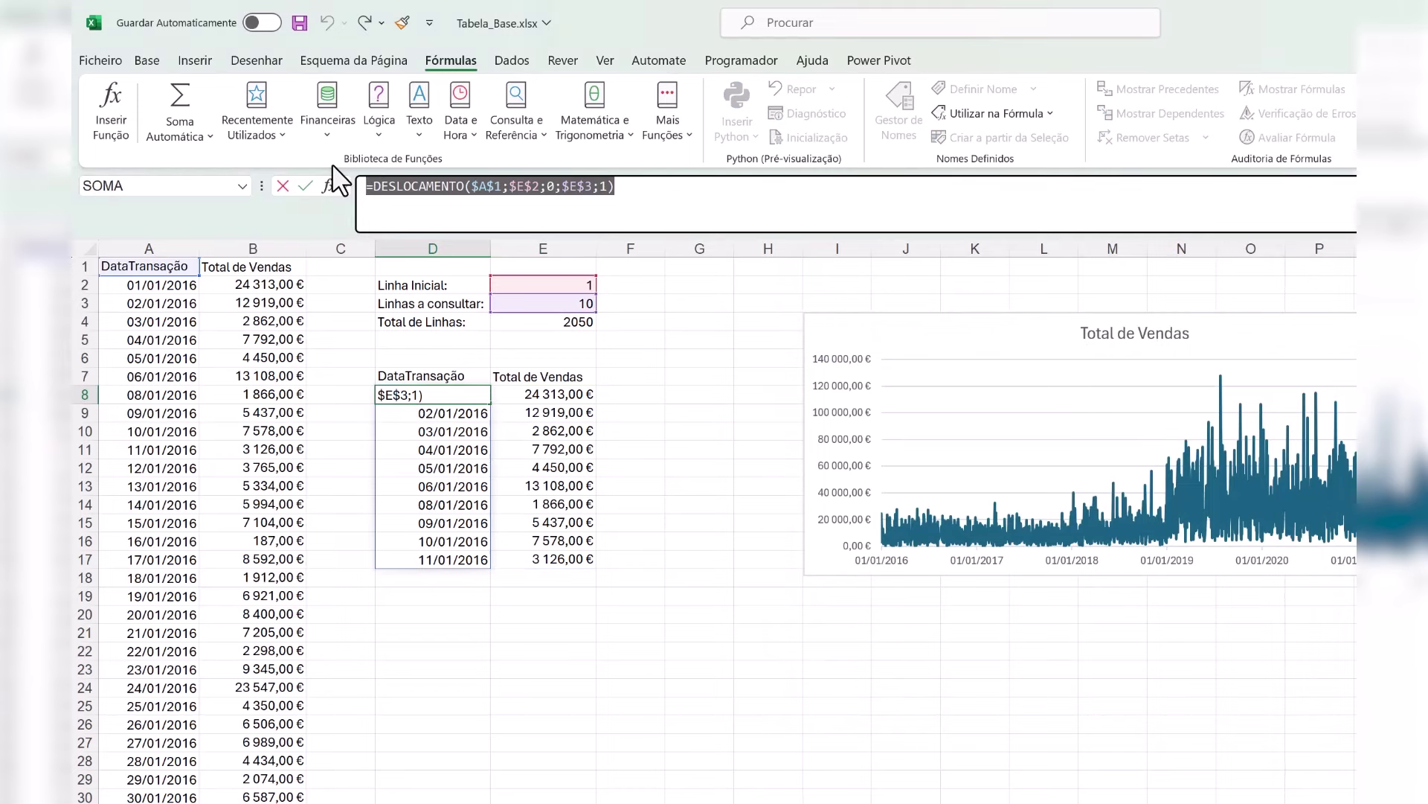
{"action": "key", "text": "Escape"}
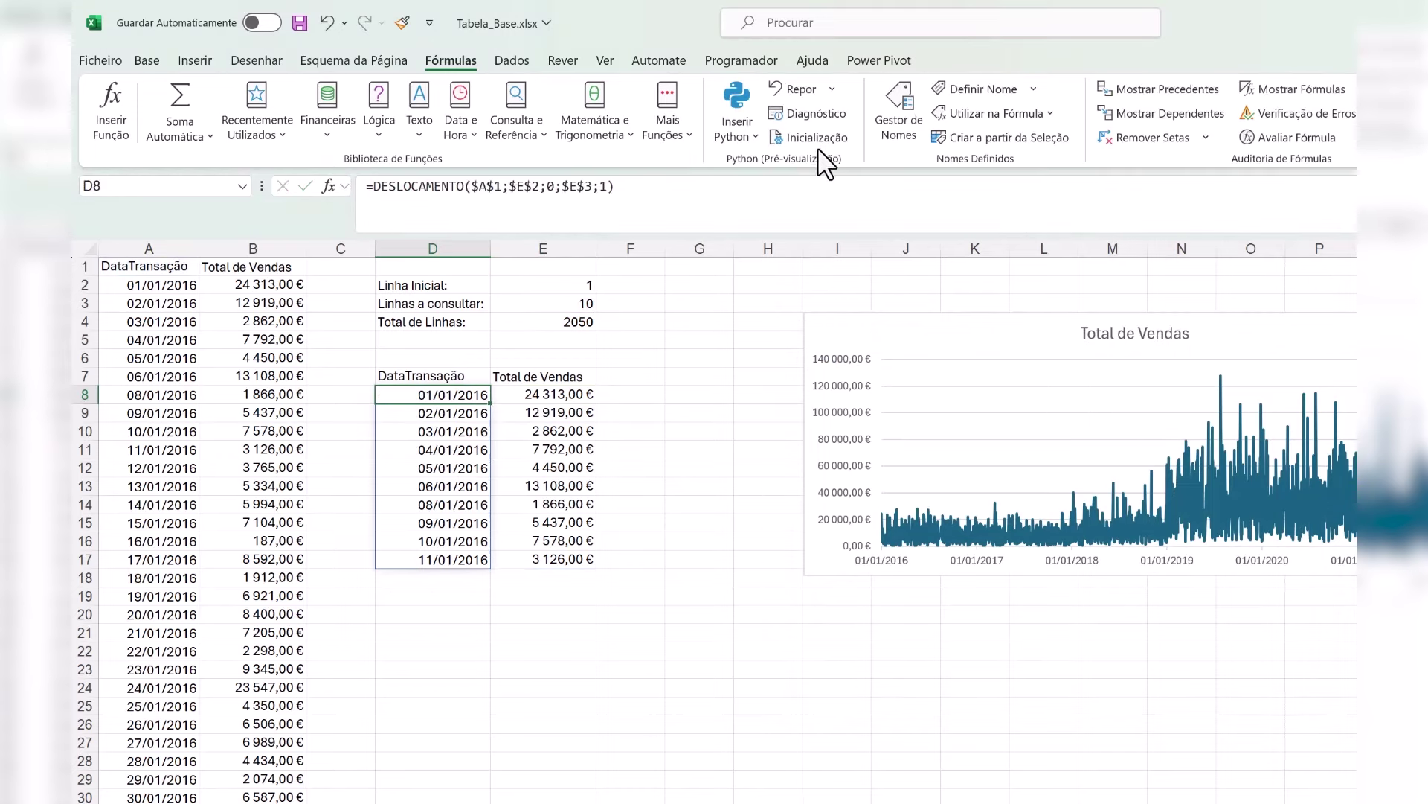
Step: Define a workbook-scoped name Eixo that refers to the copied formula =DESLOCAMENTO($A$1;$E$2;0;$E$3;1)
{"action": "left_click", "coordinate": [909, 113]}
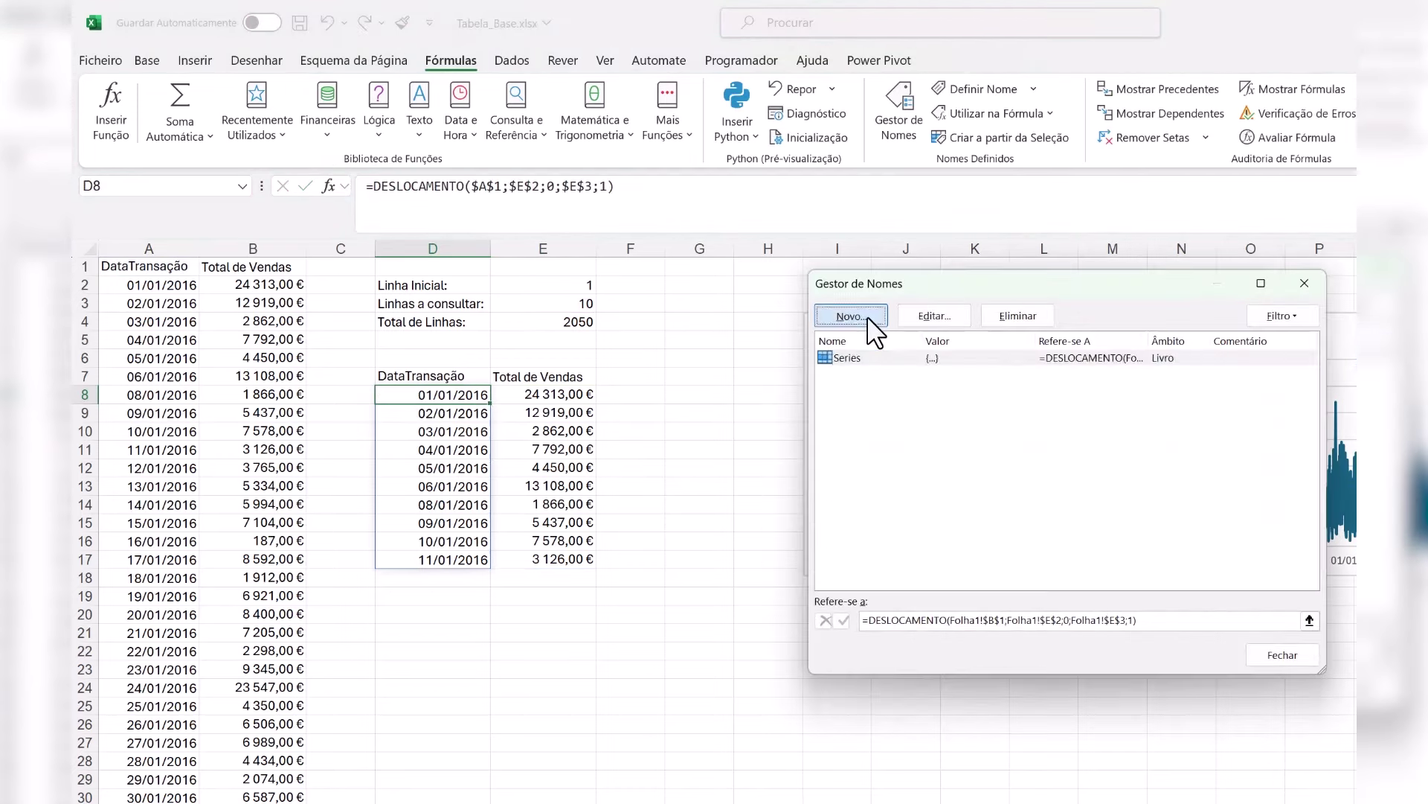
{"action": "left_click", "coordinate": [867, 316]}
{"action": "type", "text": "Eixo"}
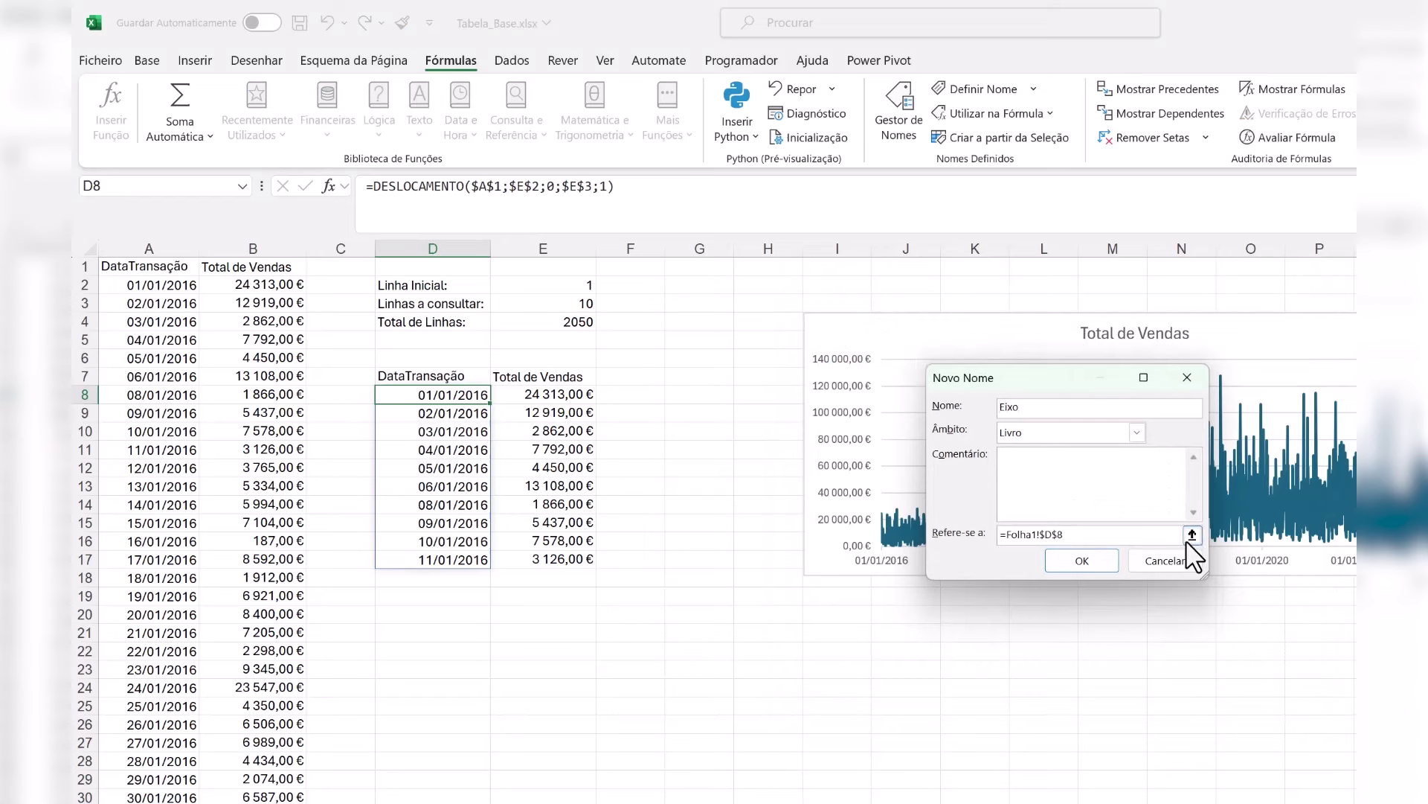
{"action": "left_click_drag", "start_coordinate": [1134, 537], "coordinate": [943, 534]}
{"action": "key", "text": "ctrl+v"}
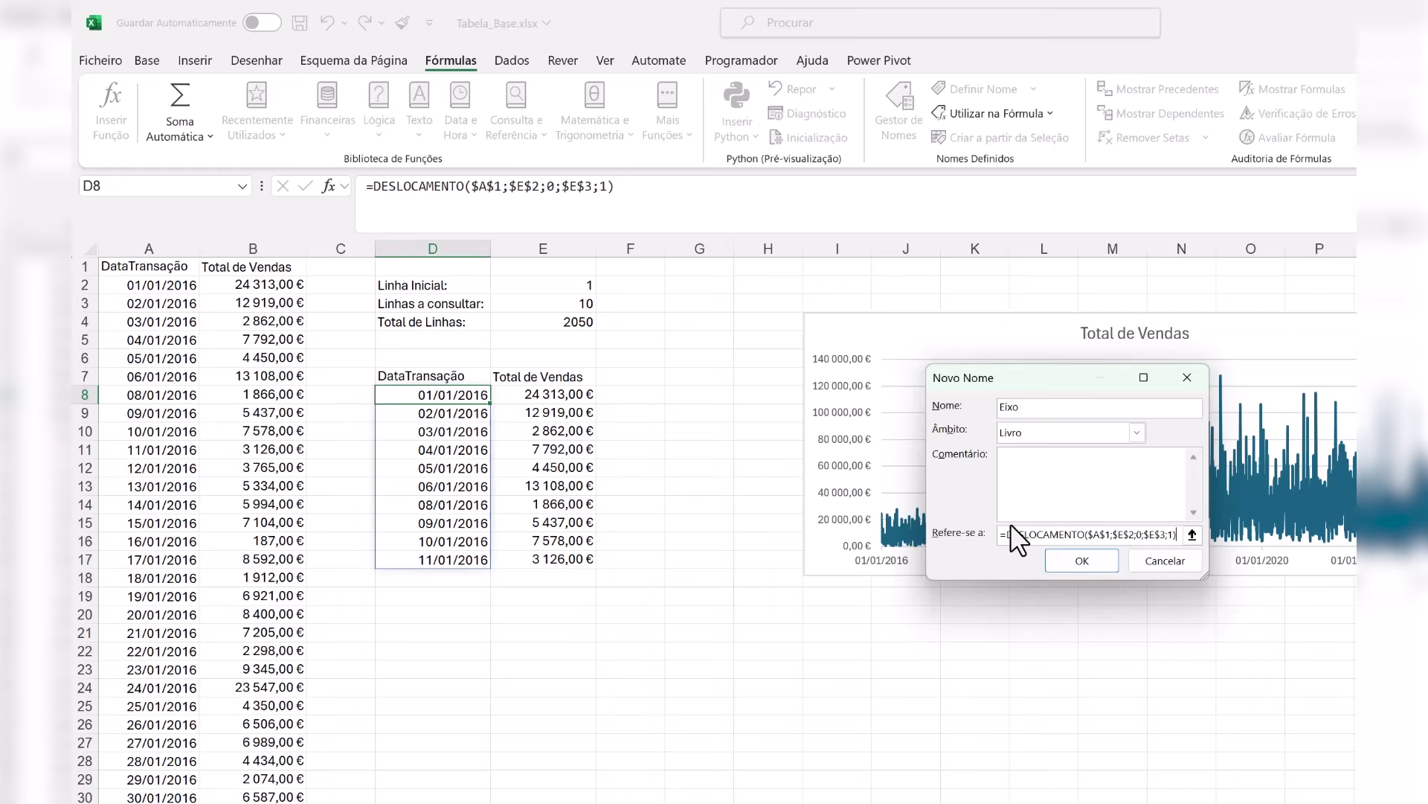
{"action": "left_click", "coordinate": [1082, 561]}
{"action": "left_click", "coordinate": [1281, 655]}
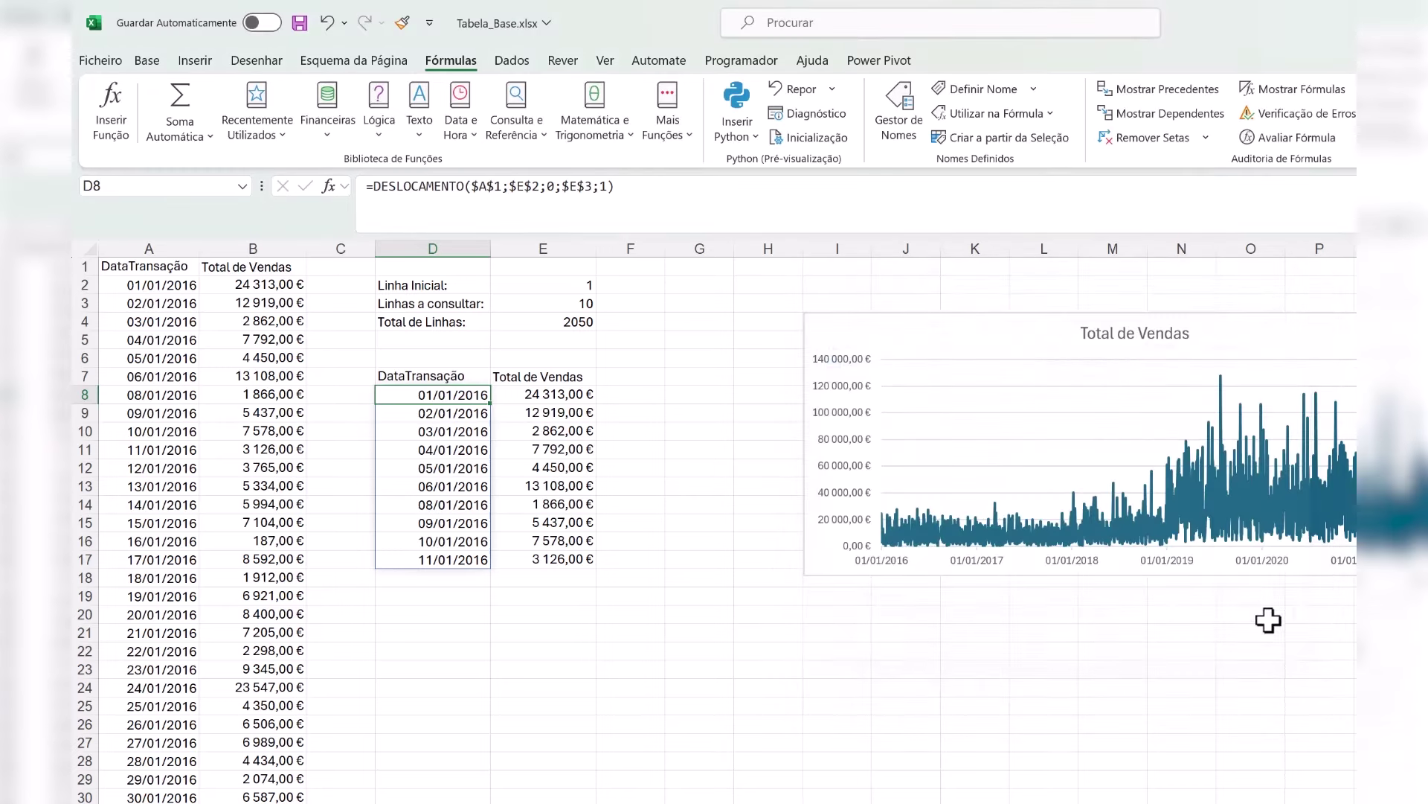
Step: Move the Total de Vendas chart closer to the small table and open its data source settings
{"action": "left_click_drag", "start_coordinate": [967, 350], "coordinate": [888, 376]}
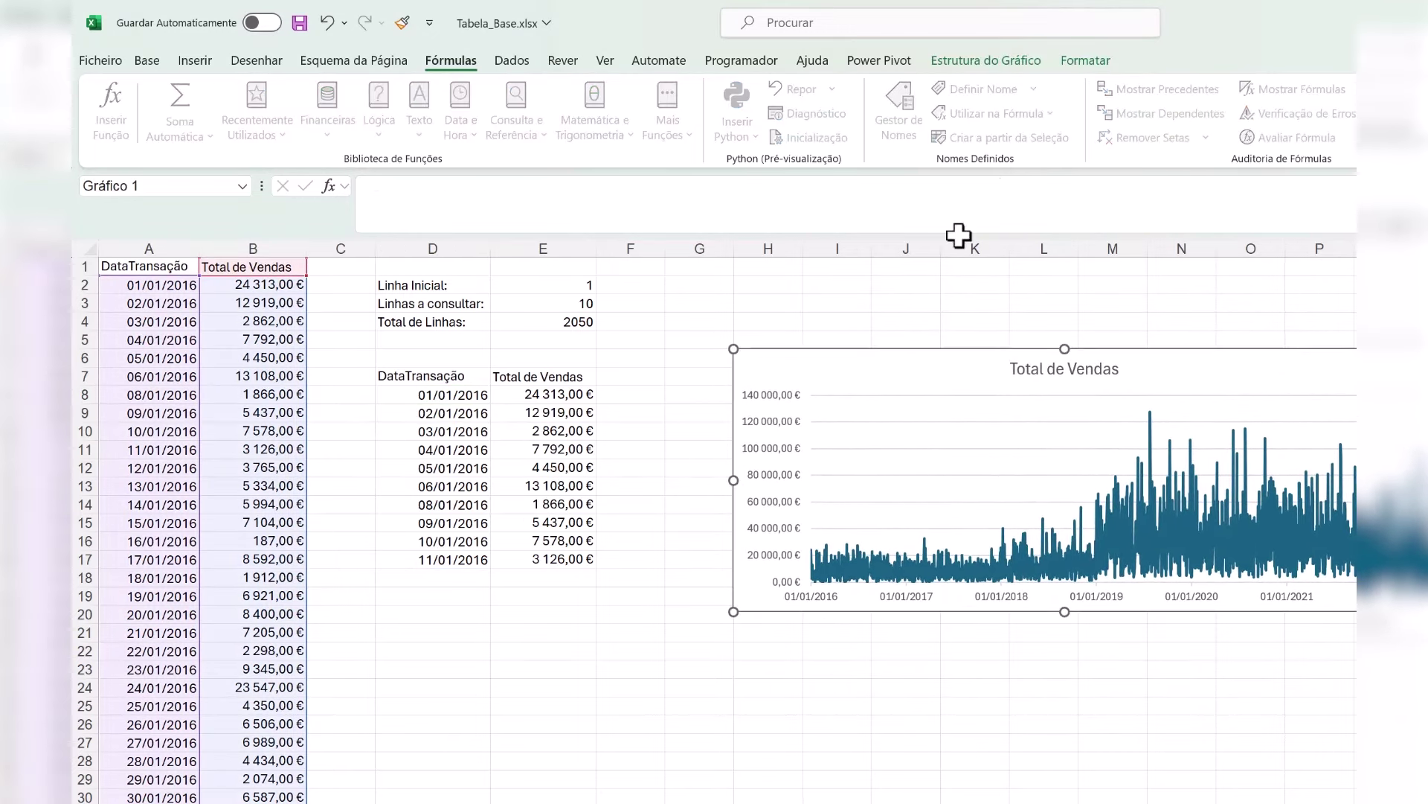
{"action": "left_click", "coordinate": [1038, 59]}
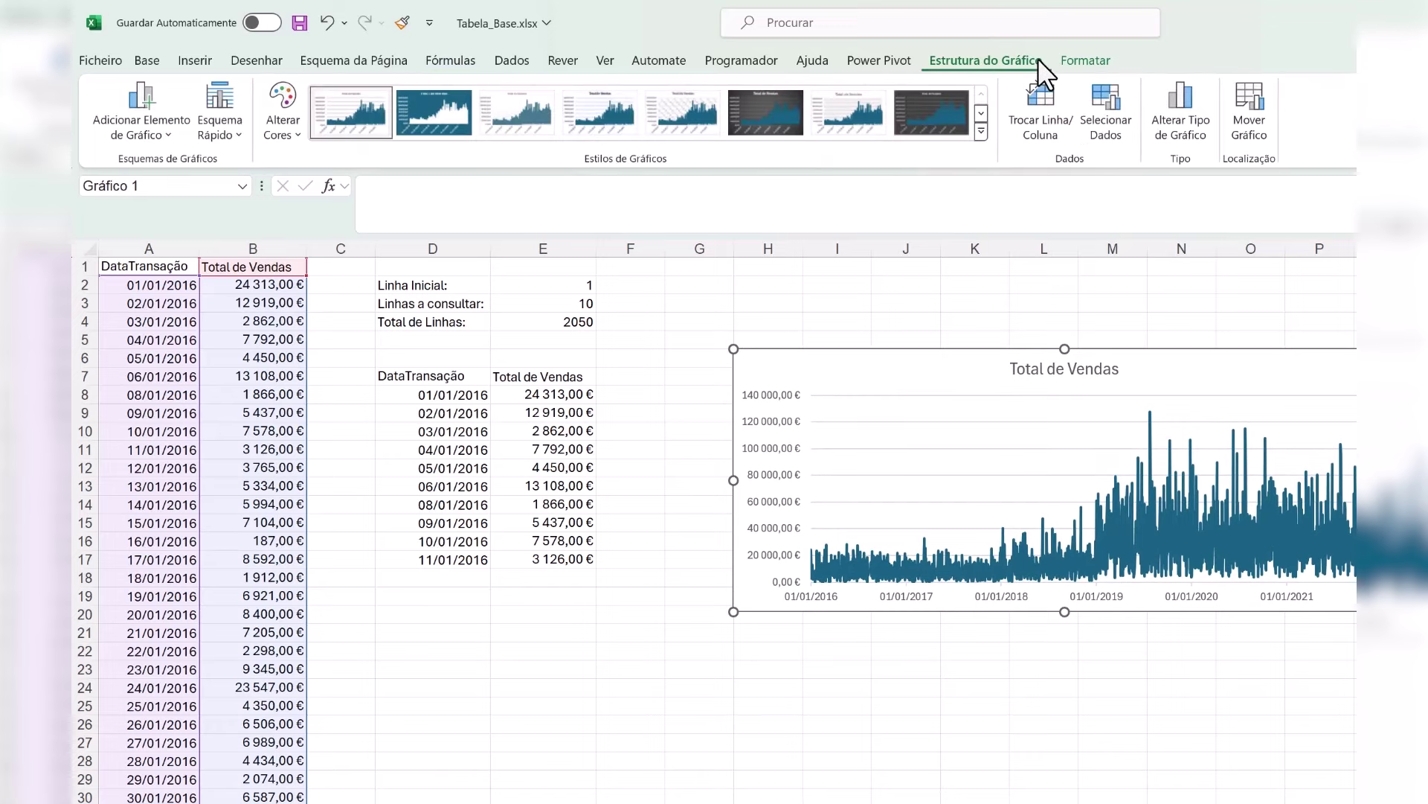
{"action": "left_click", "coordinate": [1112, 134]}
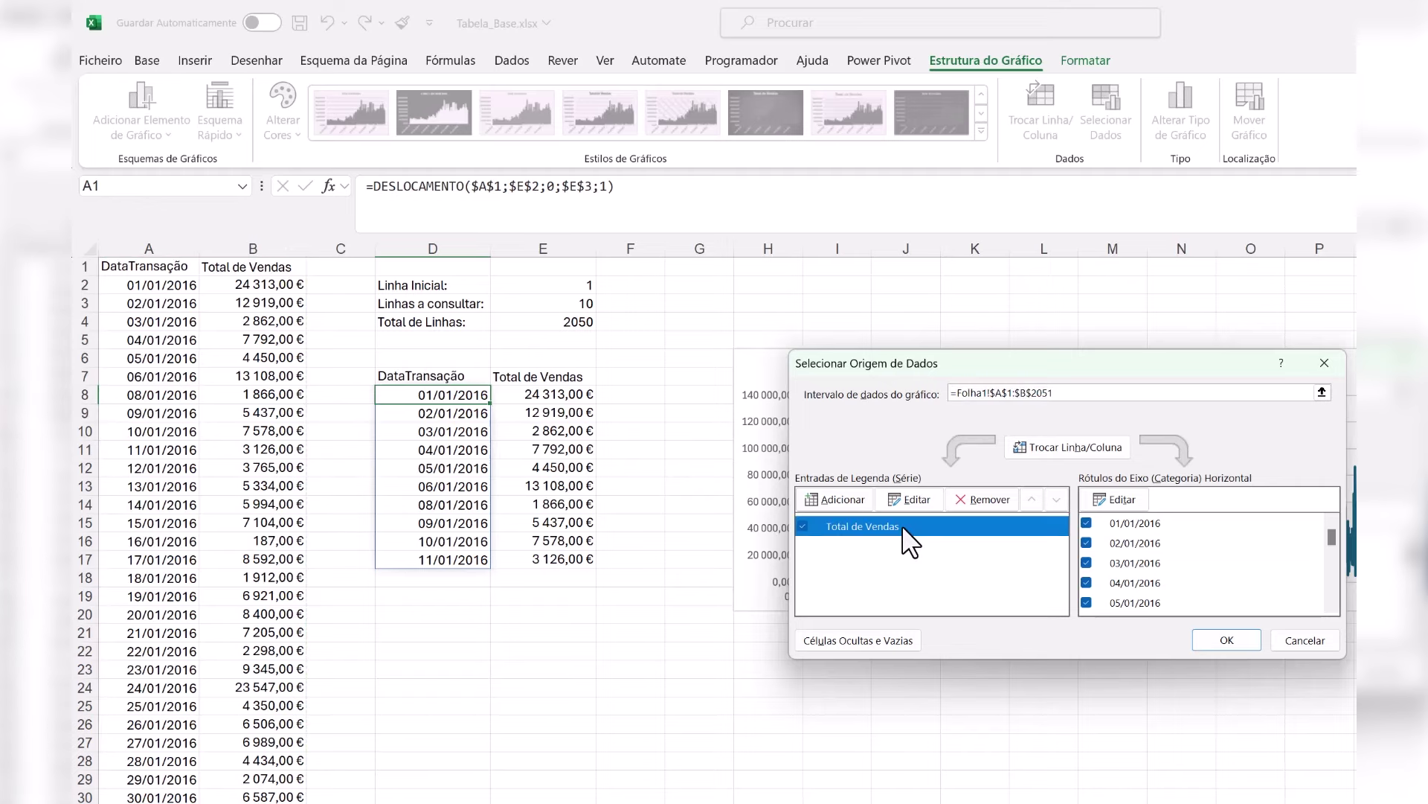
Step: Set the values of the chart's Total de Vendas series to the defined name: =Folha1!Series
{"action": "left_click", "coordinate": [918, 500]}
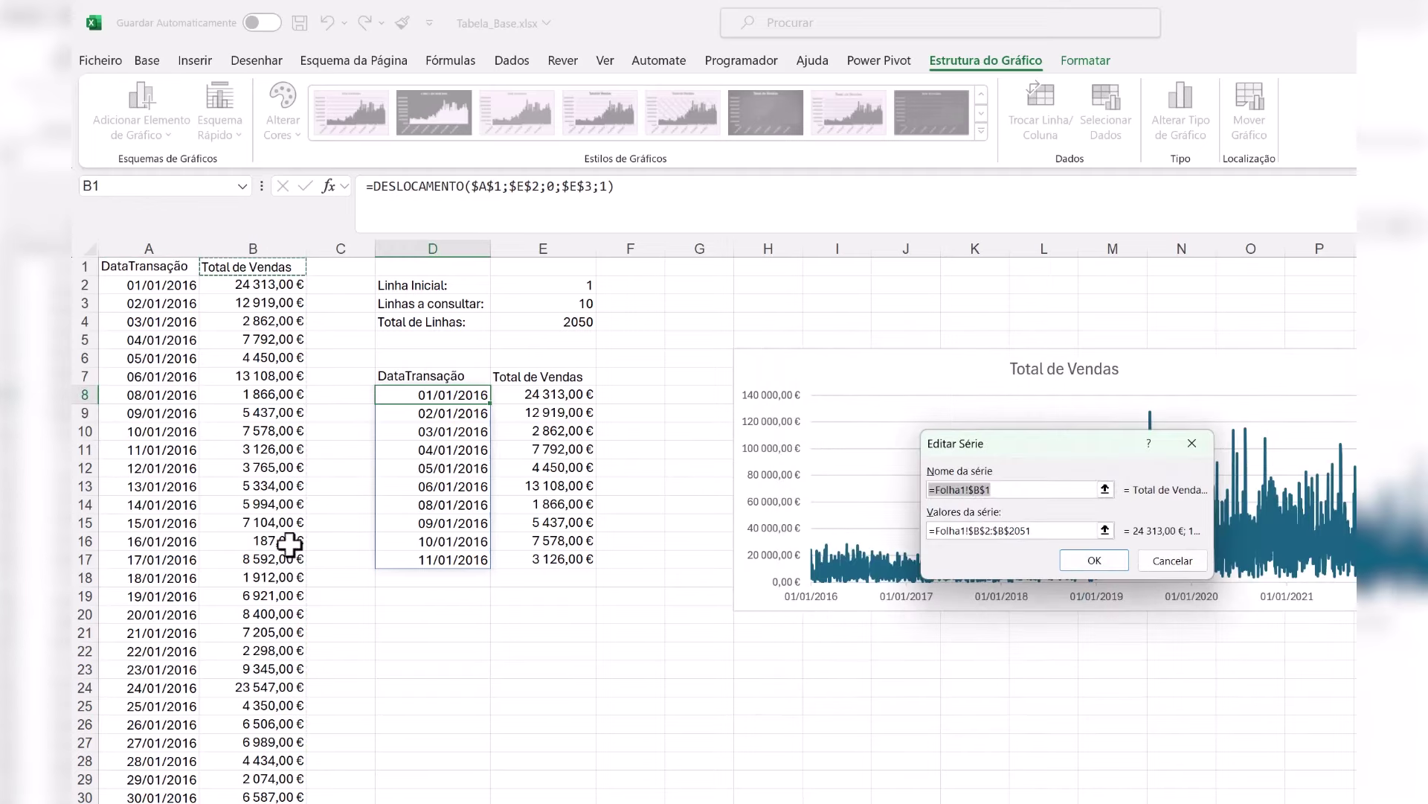
{"action": "left_click", "coordinate": [1059, 530]}
{"action": "scroll", "coordinate": [1060, 530], "scroll_direction": "down", "scroll_amount": 1}
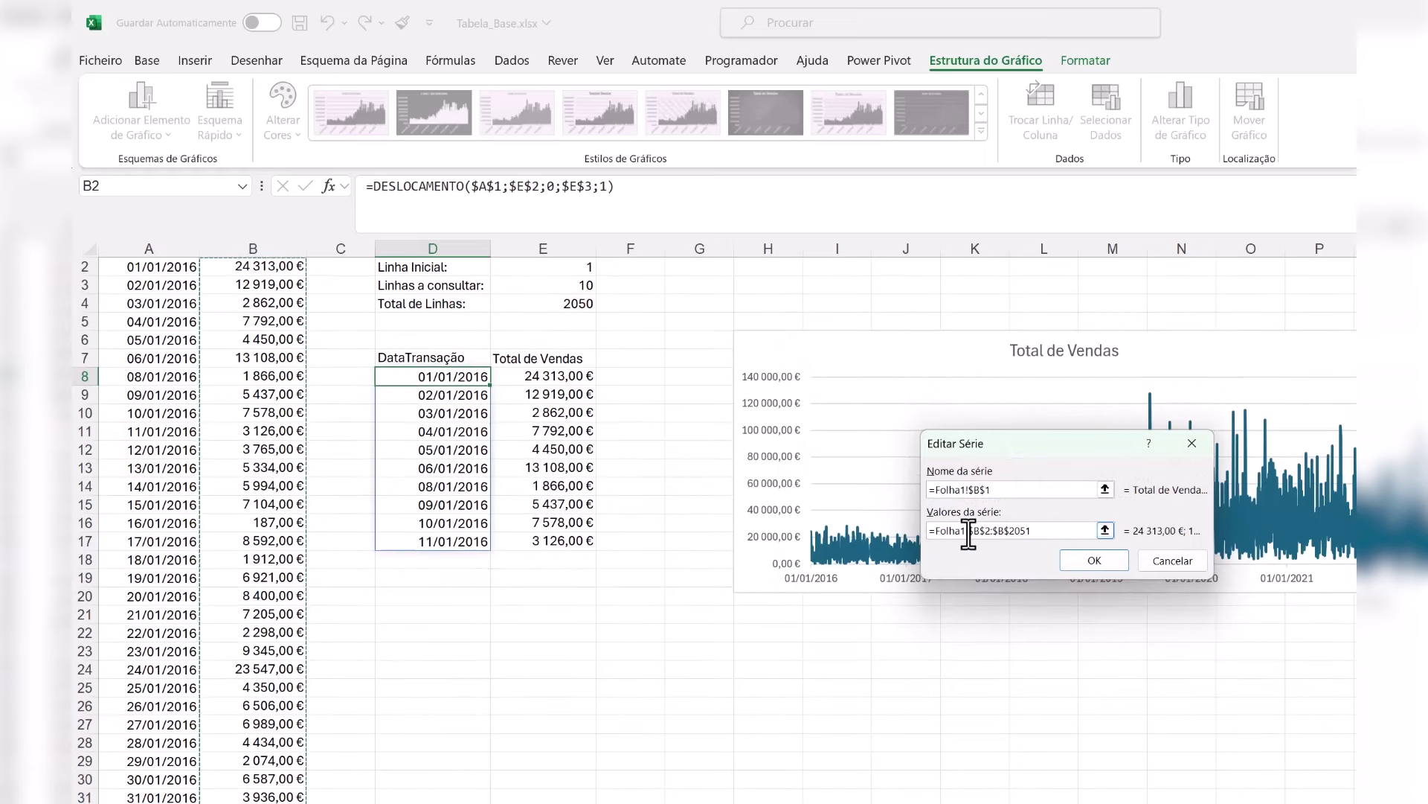
{"action": "left_click_drag", "start_coordinate": [968, 530], "coordinate": [1056, 535]}
{"action": "key", "text": "BackSpace"}
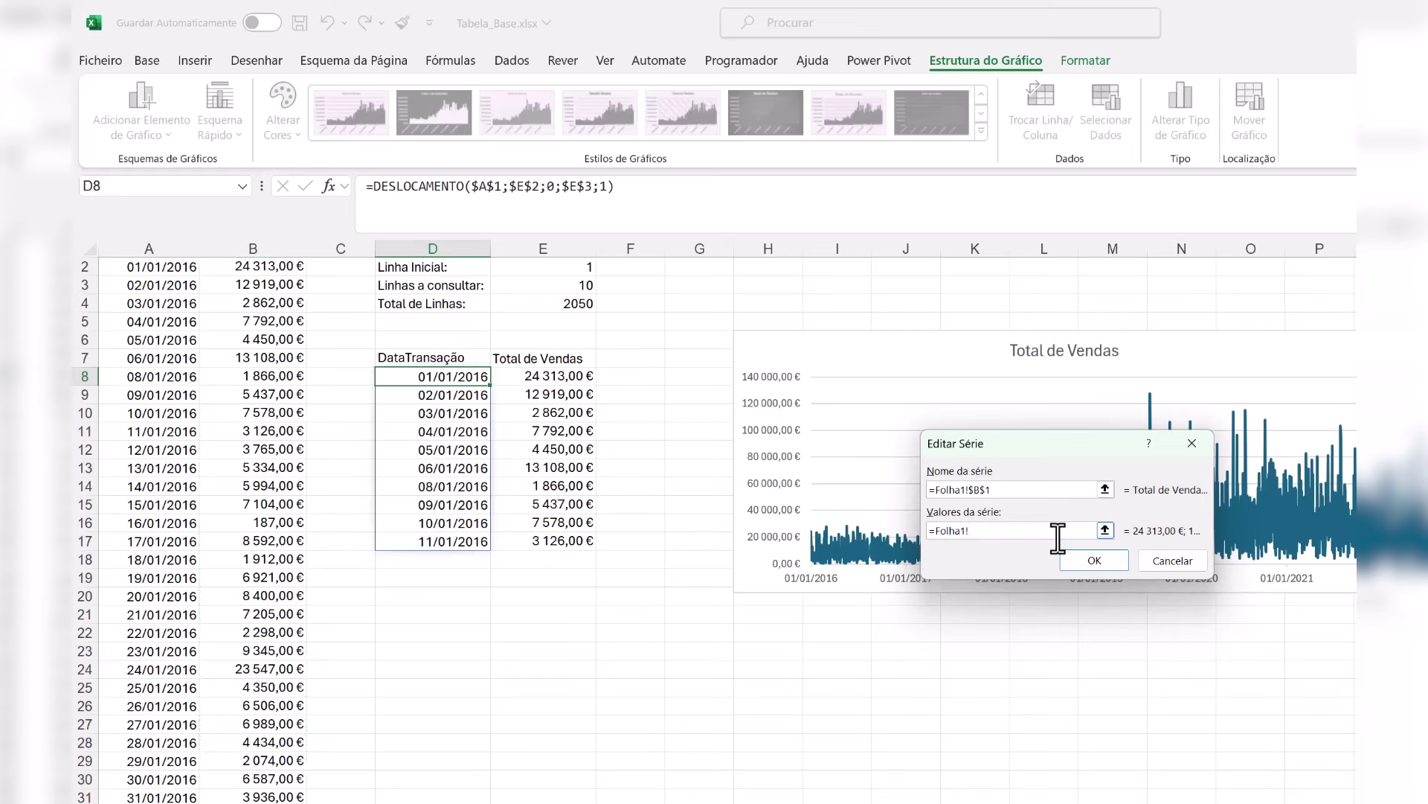
{"action": "key", "text": "F3"}
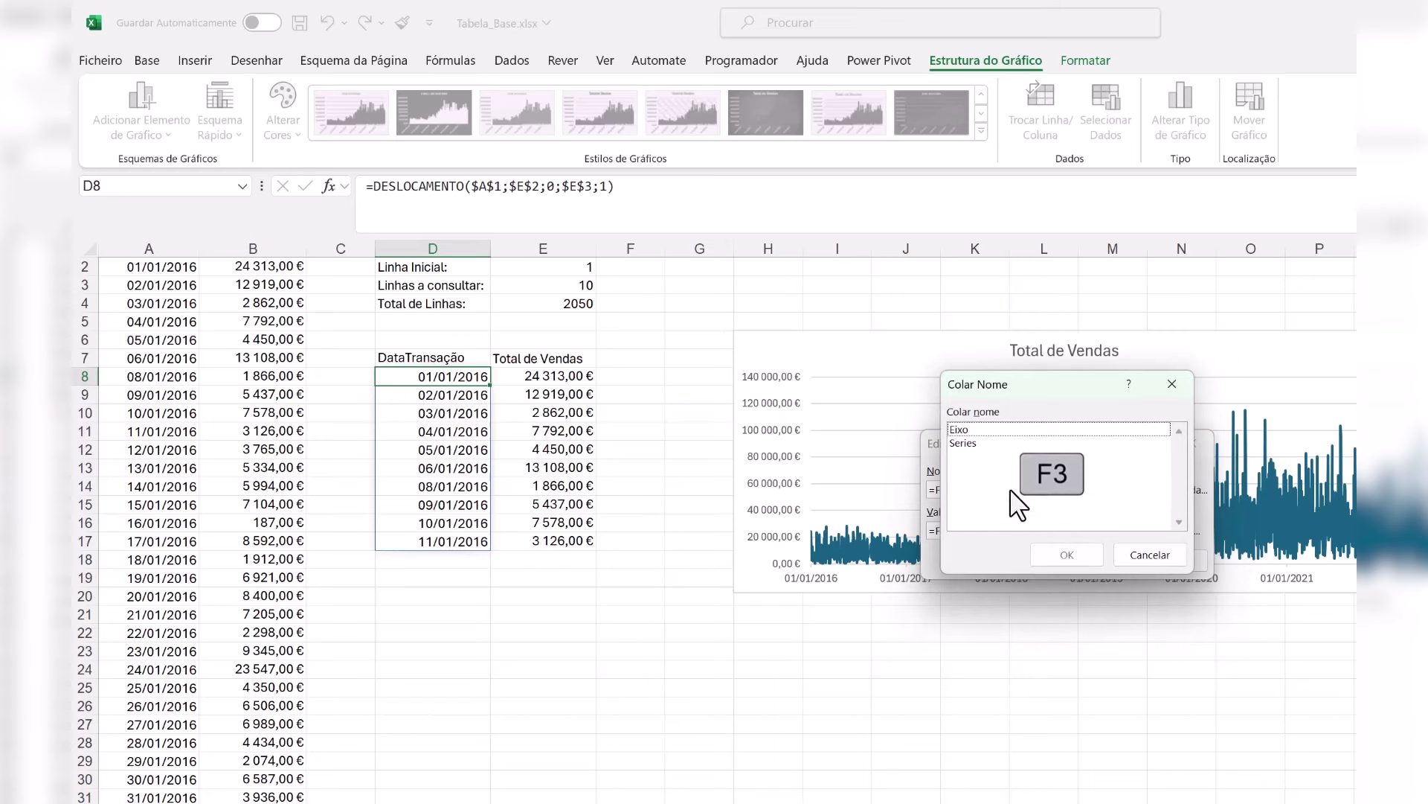
{"action": "left_click", "coordinate": [967, 443]}
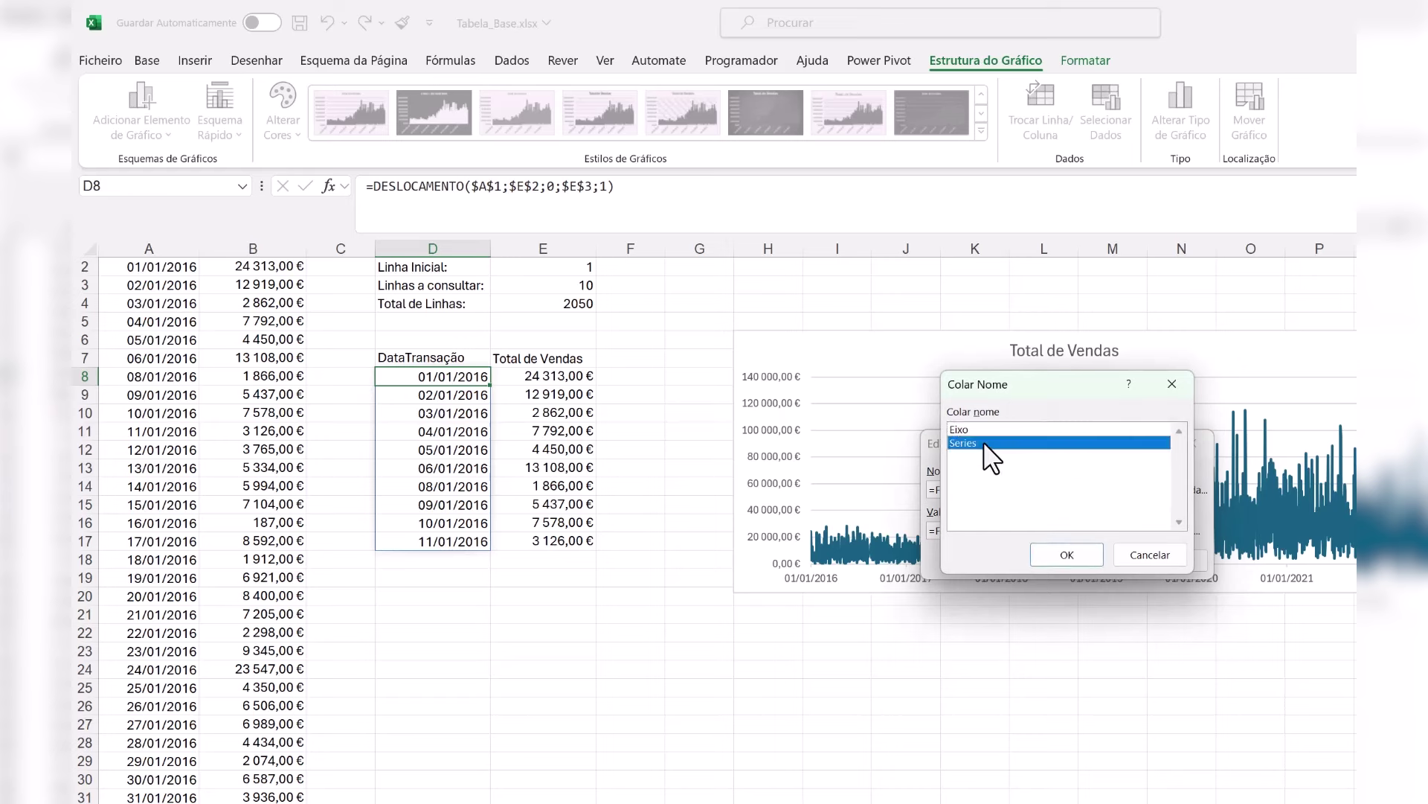
{"action": "left_click", "coordinate": [1066, 555]}
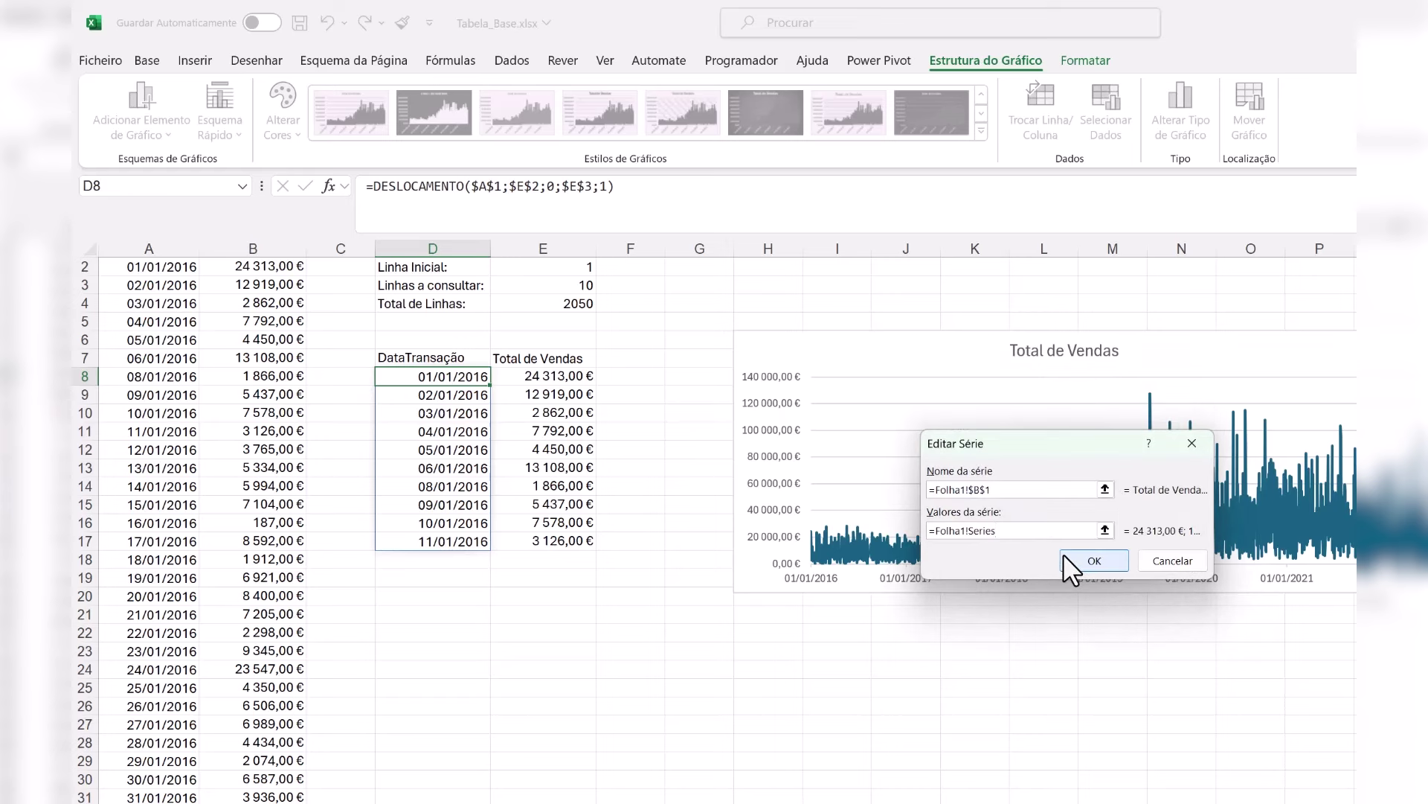
{"action": "left_click", "coordinate": [1092, 560]}
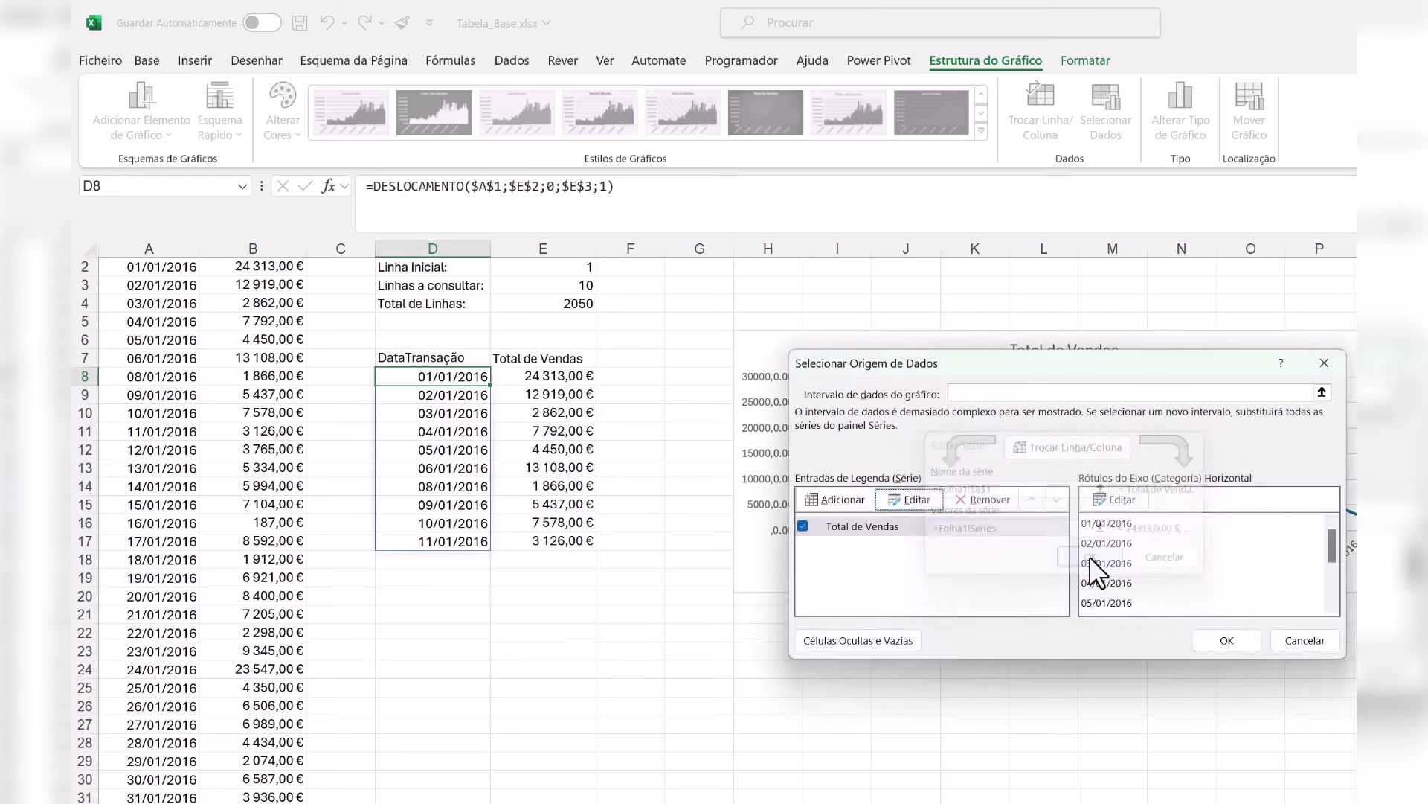
Step: Set the chart's horizontal axis labels to =Folha1!Eixo and apply the data source changes
{"action": "left_click", "coordinate": [1110, 499]}
{"action": "left_click_drag", "start_coordinate": [1034, 513], "coordinate": [969, 513]}
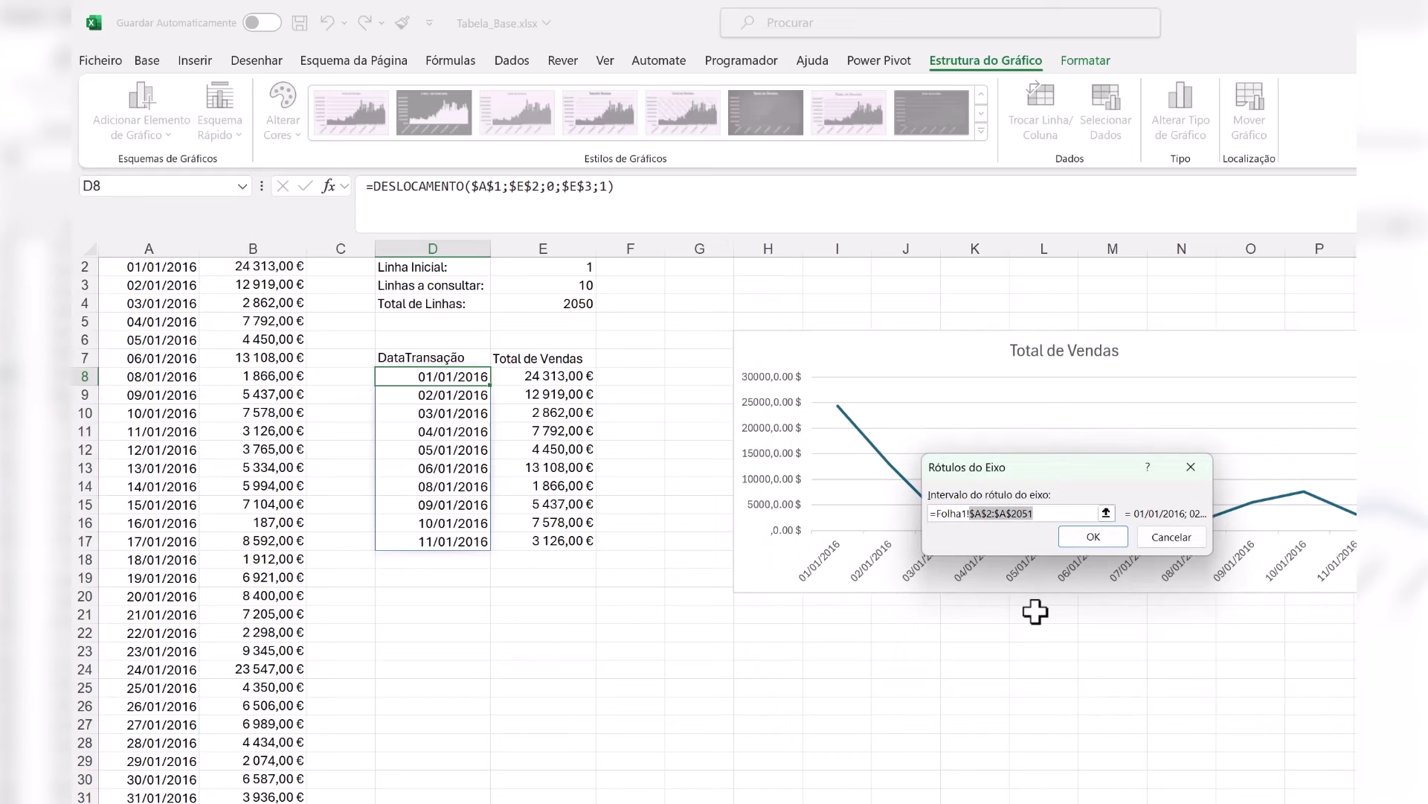
{"action": "key", "text": "BackSpace"}
{"action": "key", "text": "F3"}
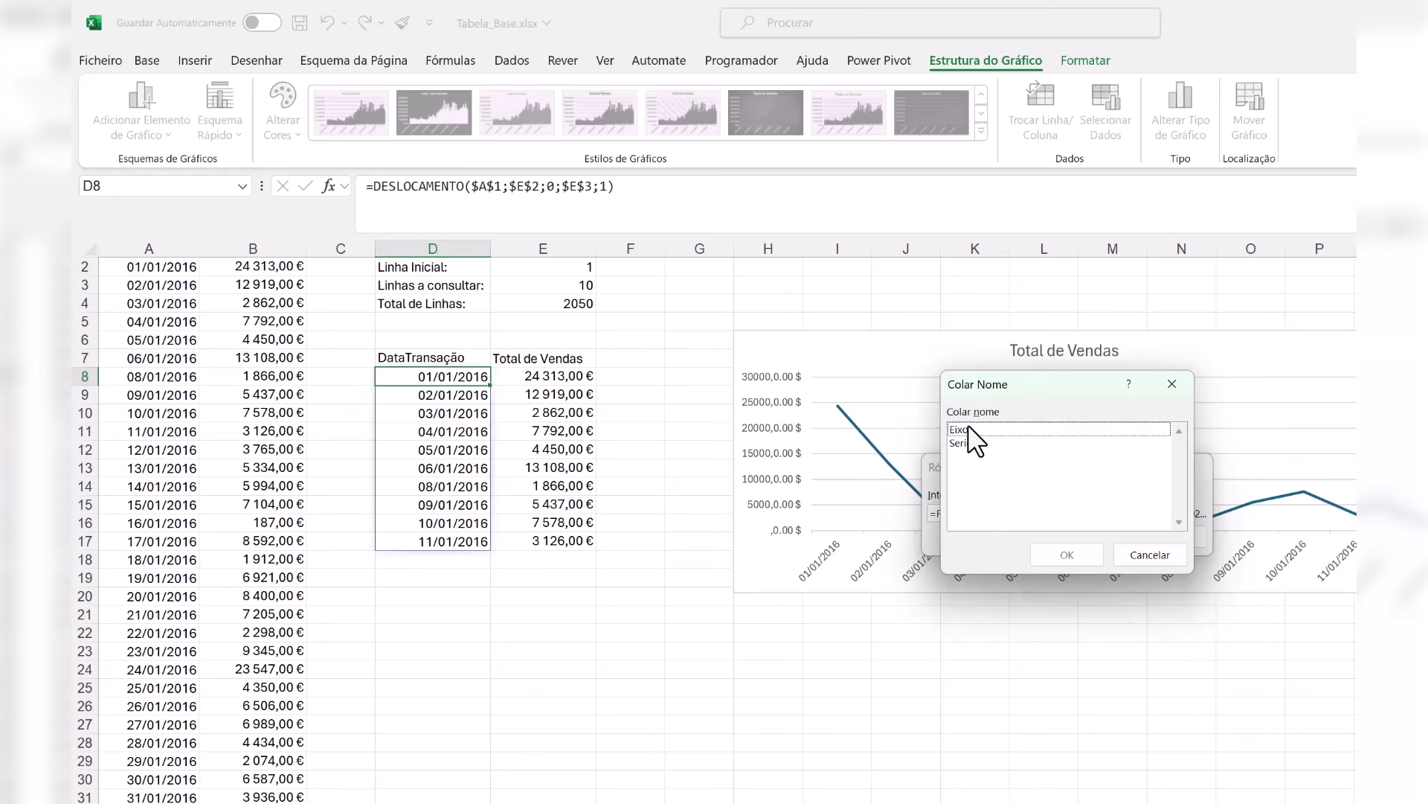
{"action": "left_click", "coordinate": [968, 430]}
{"action": "left_click", "coordinate": [1066, 555]}
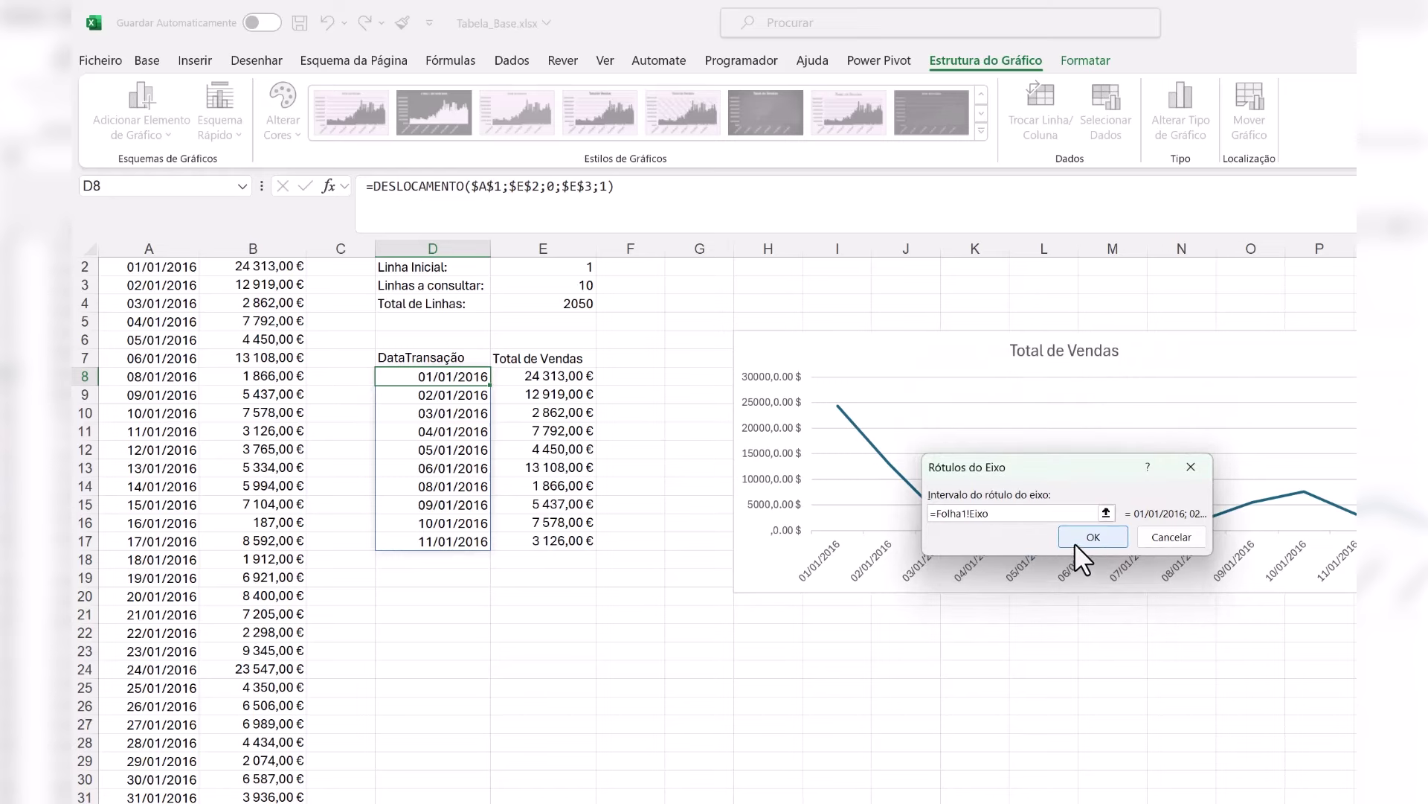
{"action": "left_click", "coordinate": [1090, 538]}
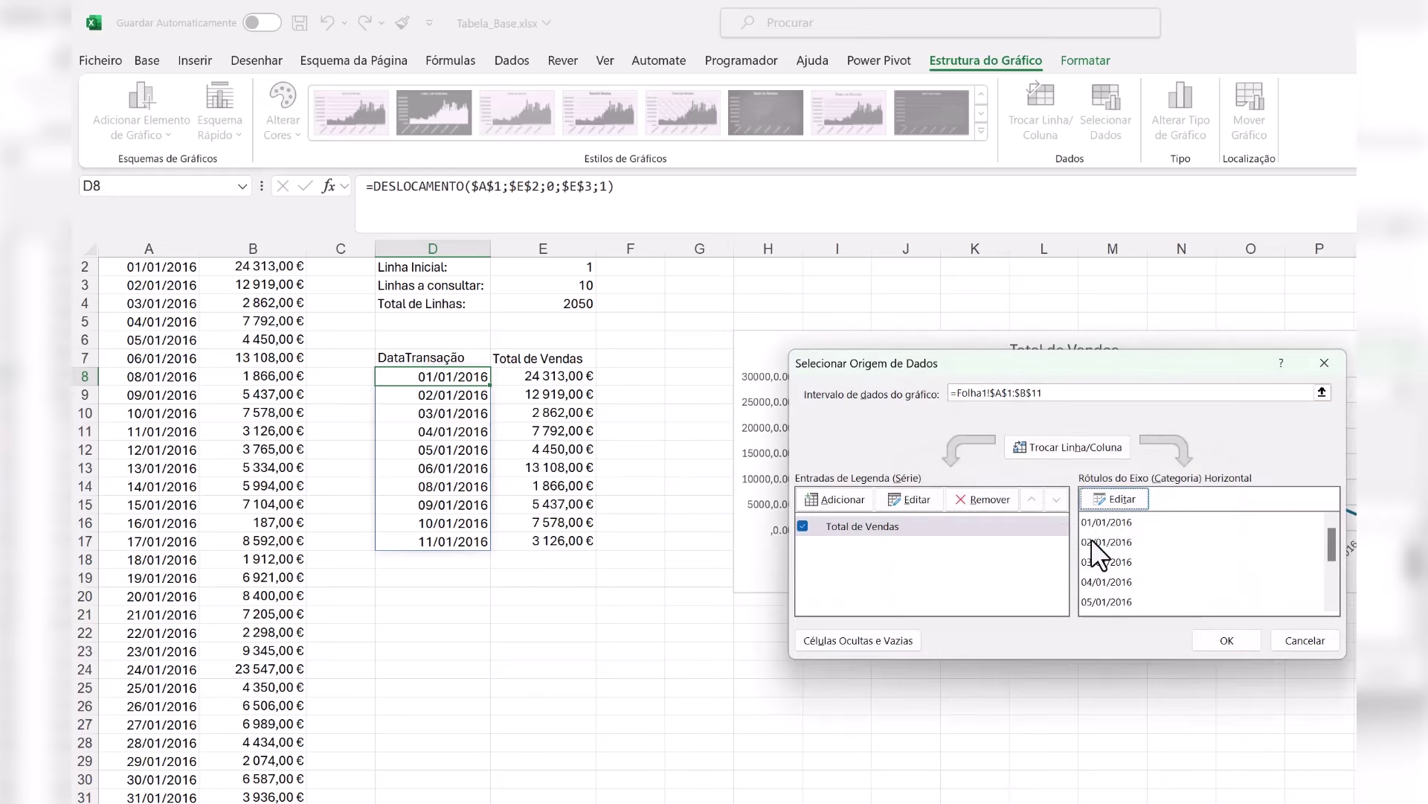
{"action": "left_click", "coordinate": [1241, 636]}
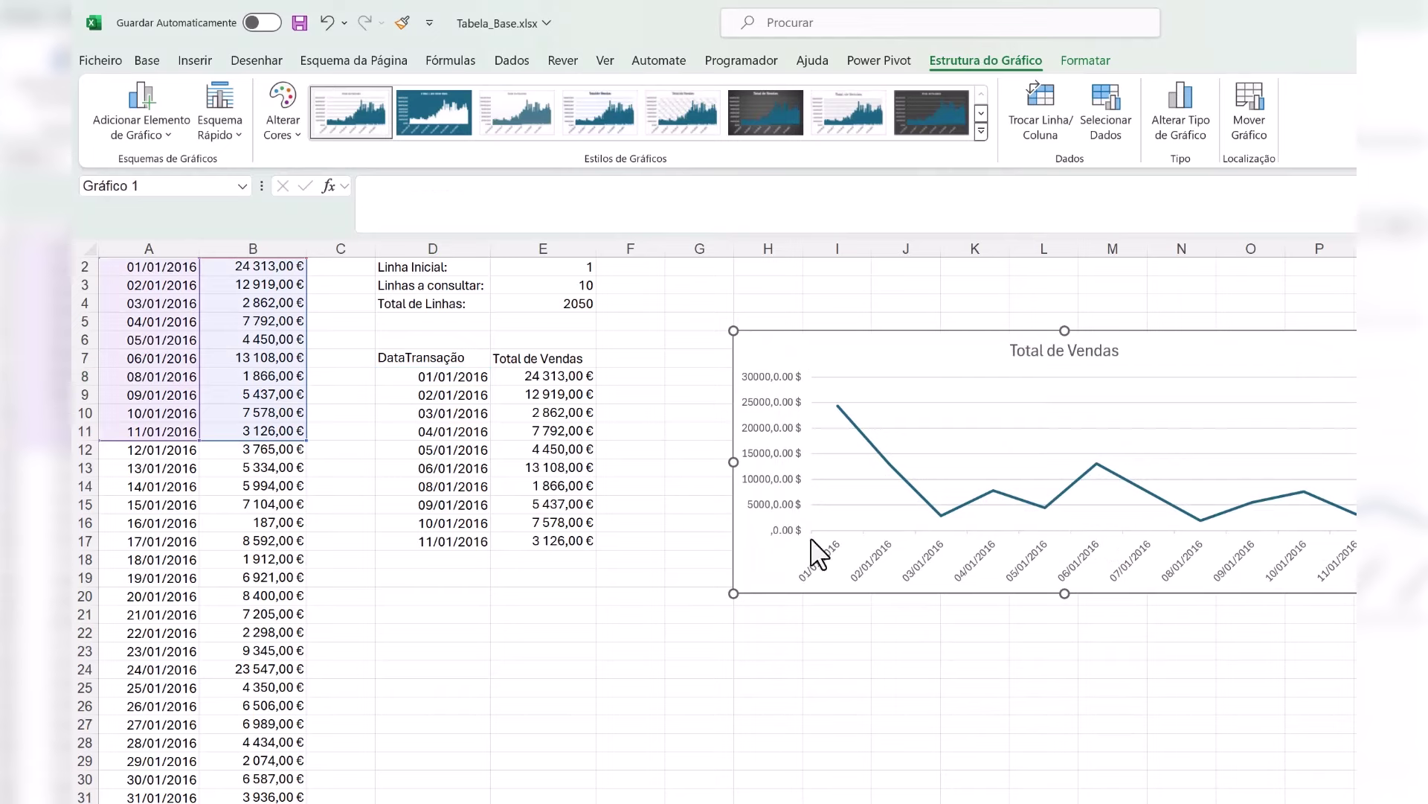
Step: Review the DESLOCAMENTO formulas in D8 and E8, and select the Total de Vendas chart
{"action": "left_click", "coordinate": [444, 374]}
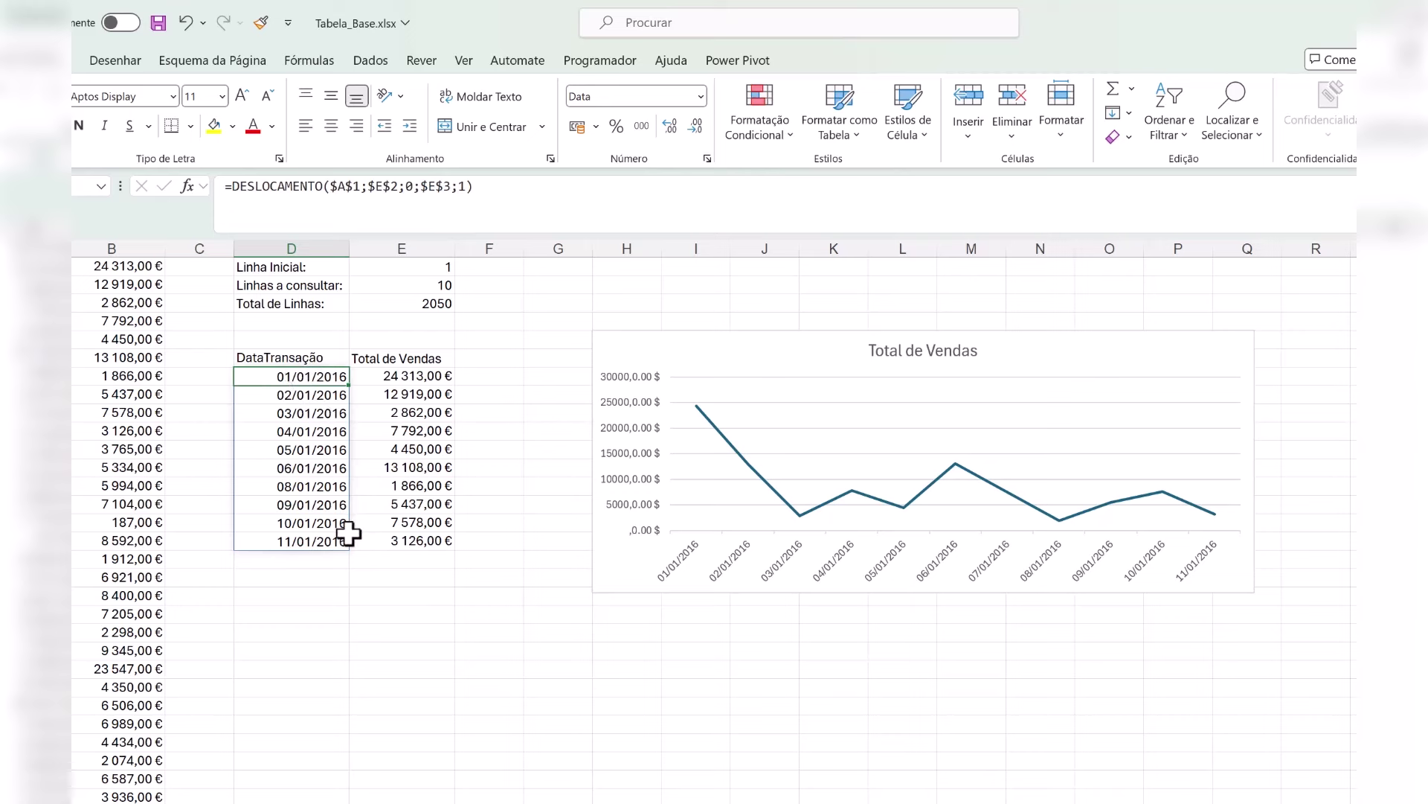
{"action": "left_click", "coordinate": [422, 375]}
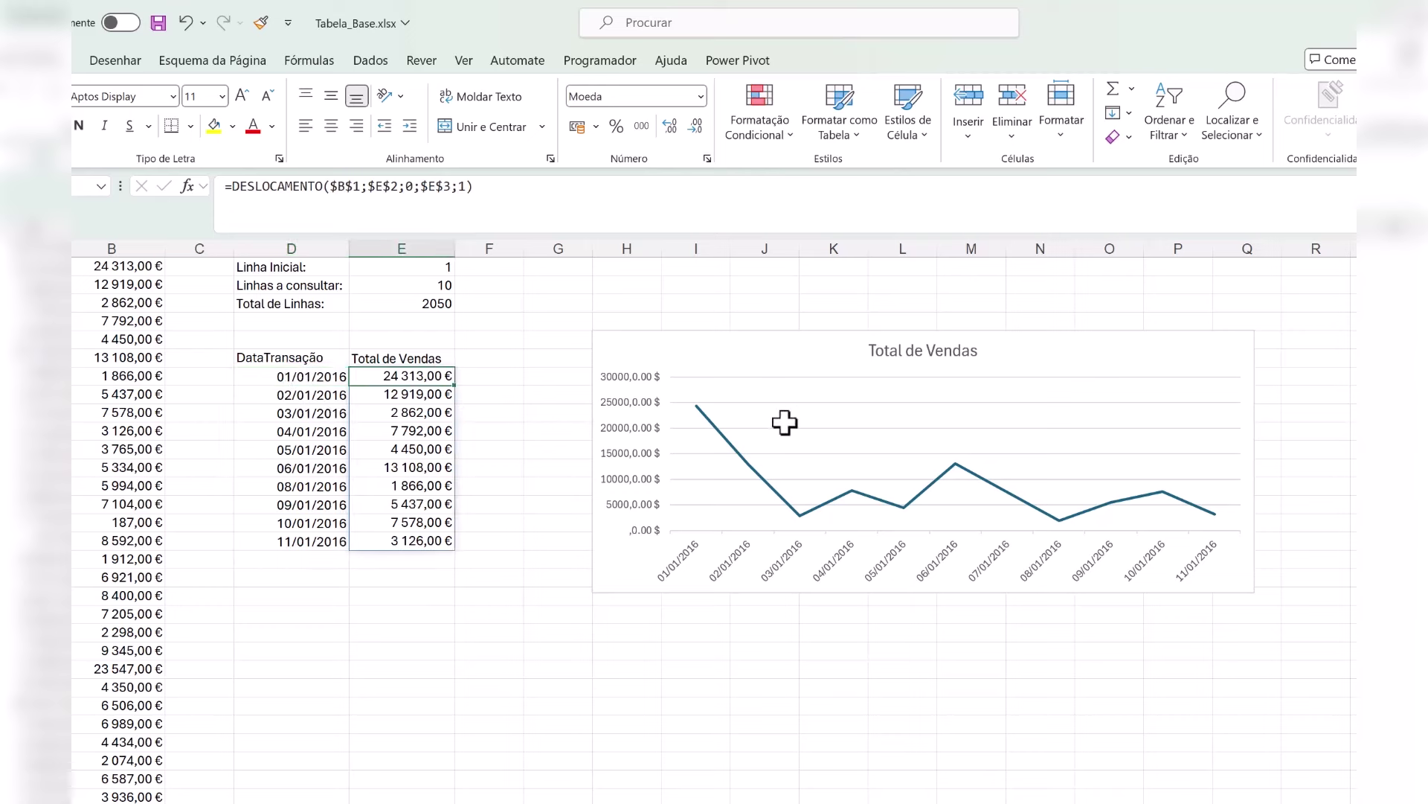
{"action": "left_click", "coordinate": [757, 353]}
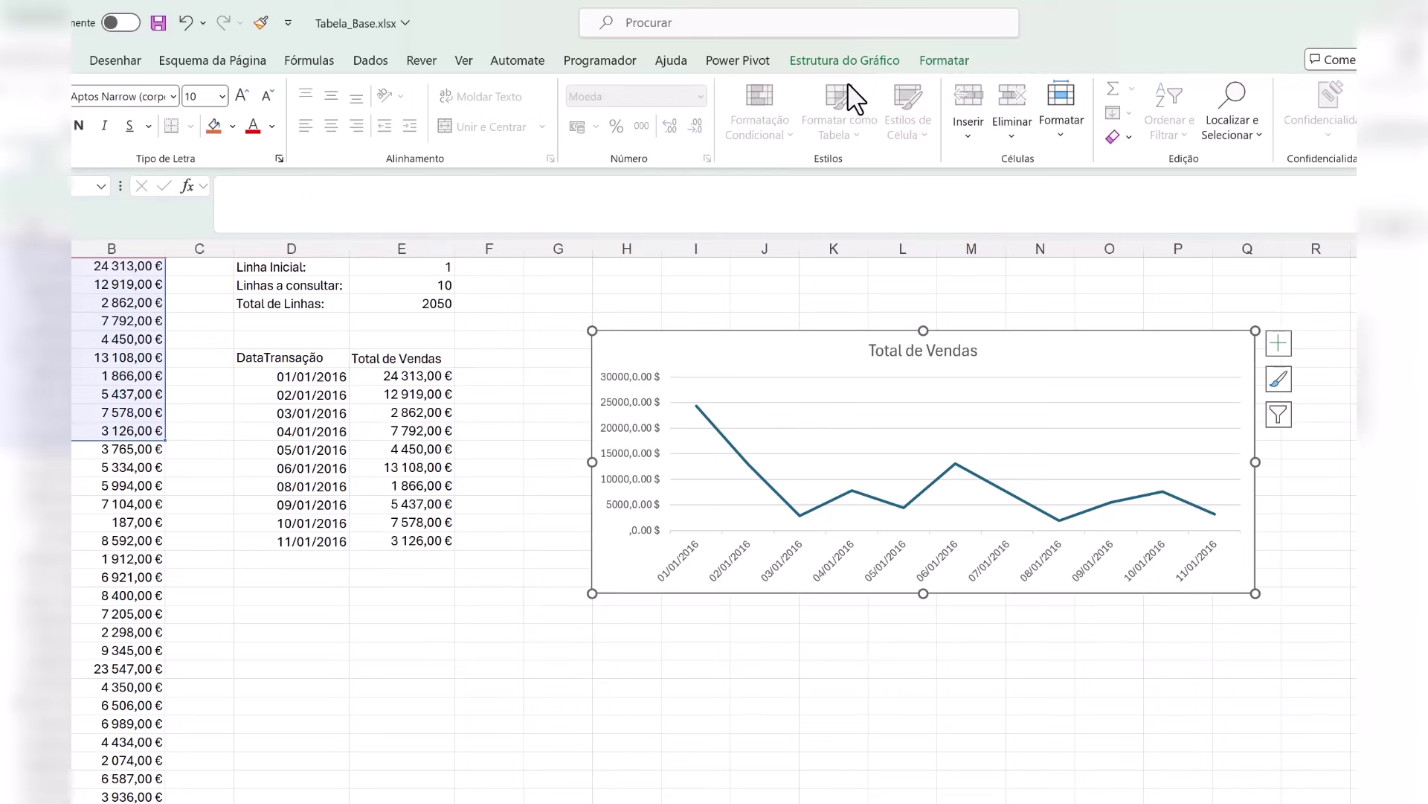
Step: Check the Programador entry in the ribbon customization options and close them
{"action": "left_click", "coordinate": [608, 60]}
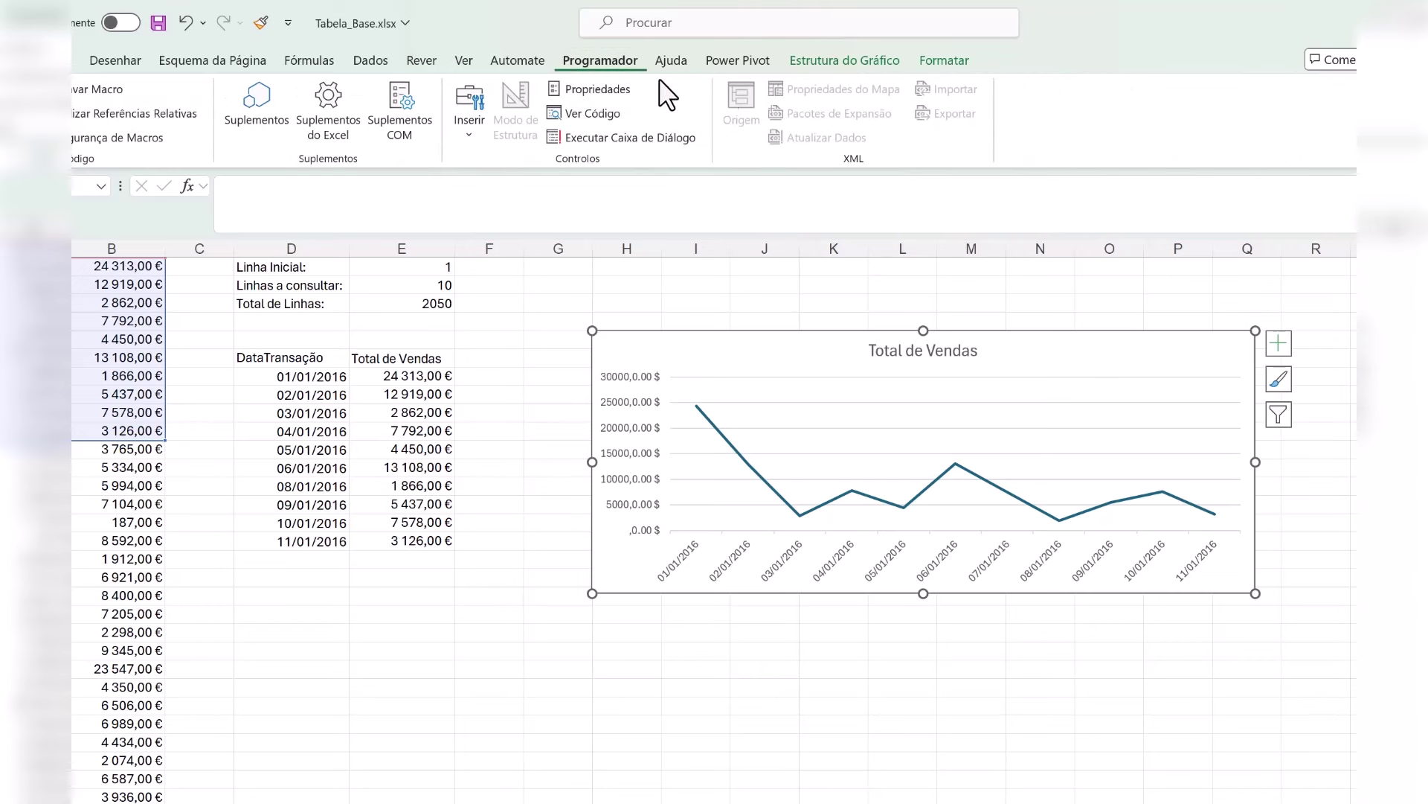
{"action": "right_click", "coordinate": [1049, 123]}
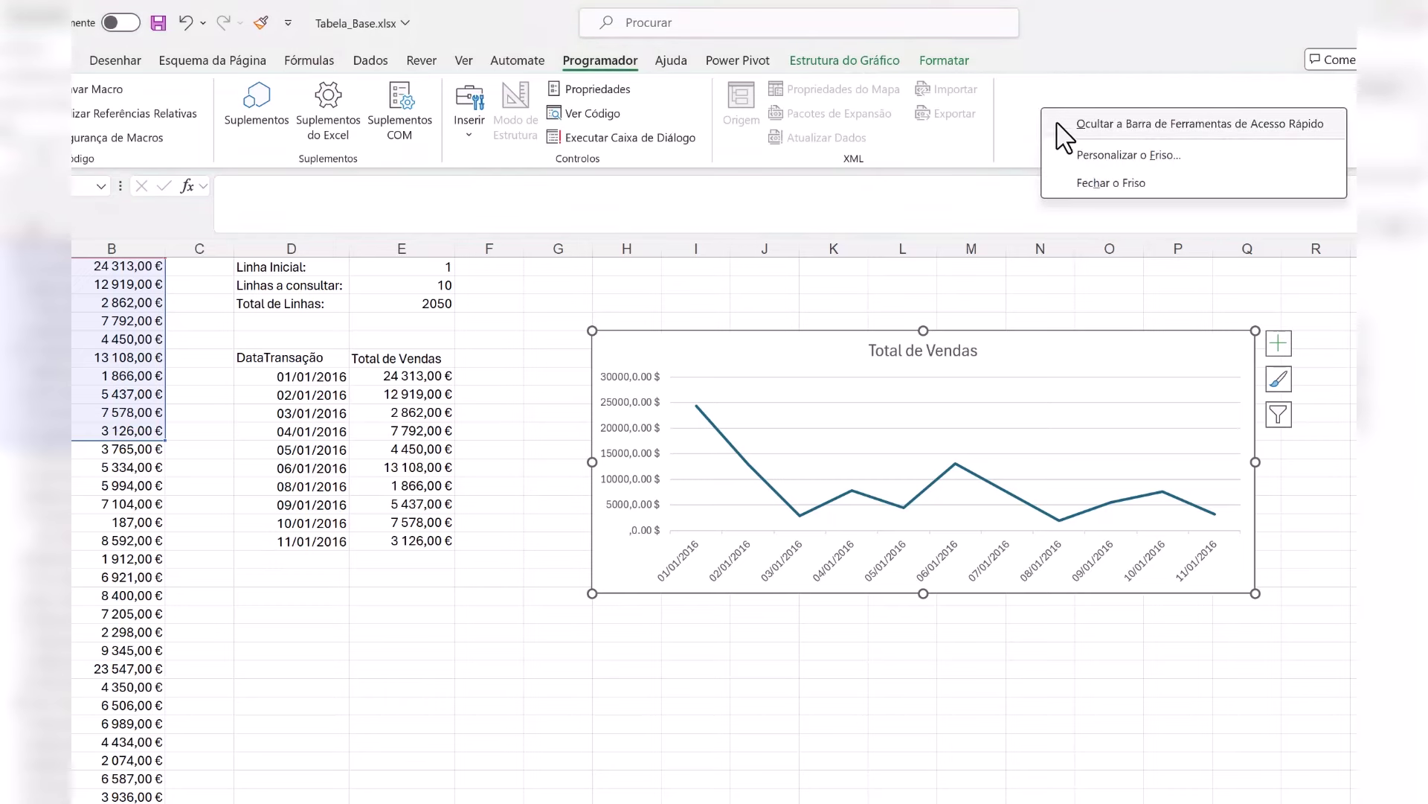
{"action": "left_click", "coordinate": [1109, 157]}
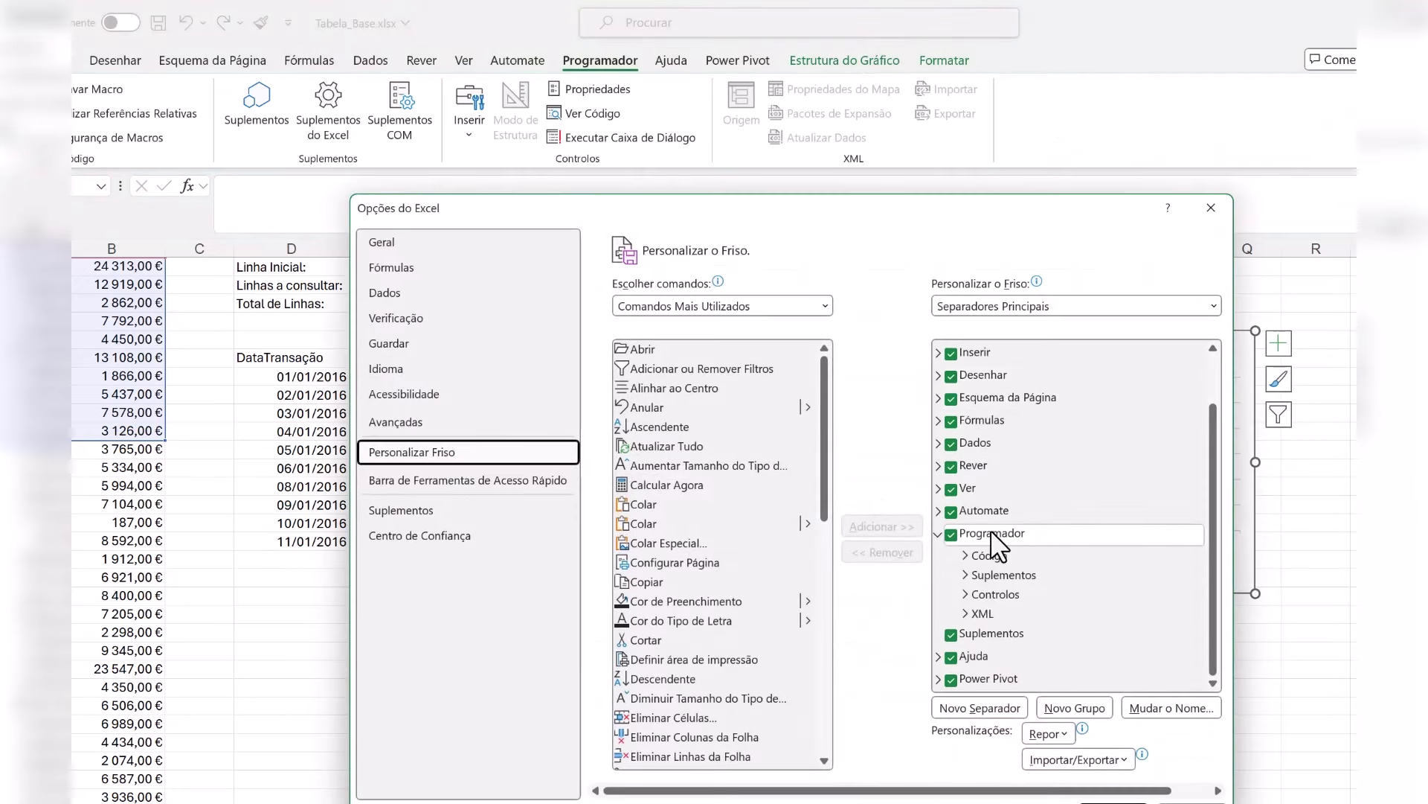
{"action": "left_click", "coordinate": [1188, 801]}
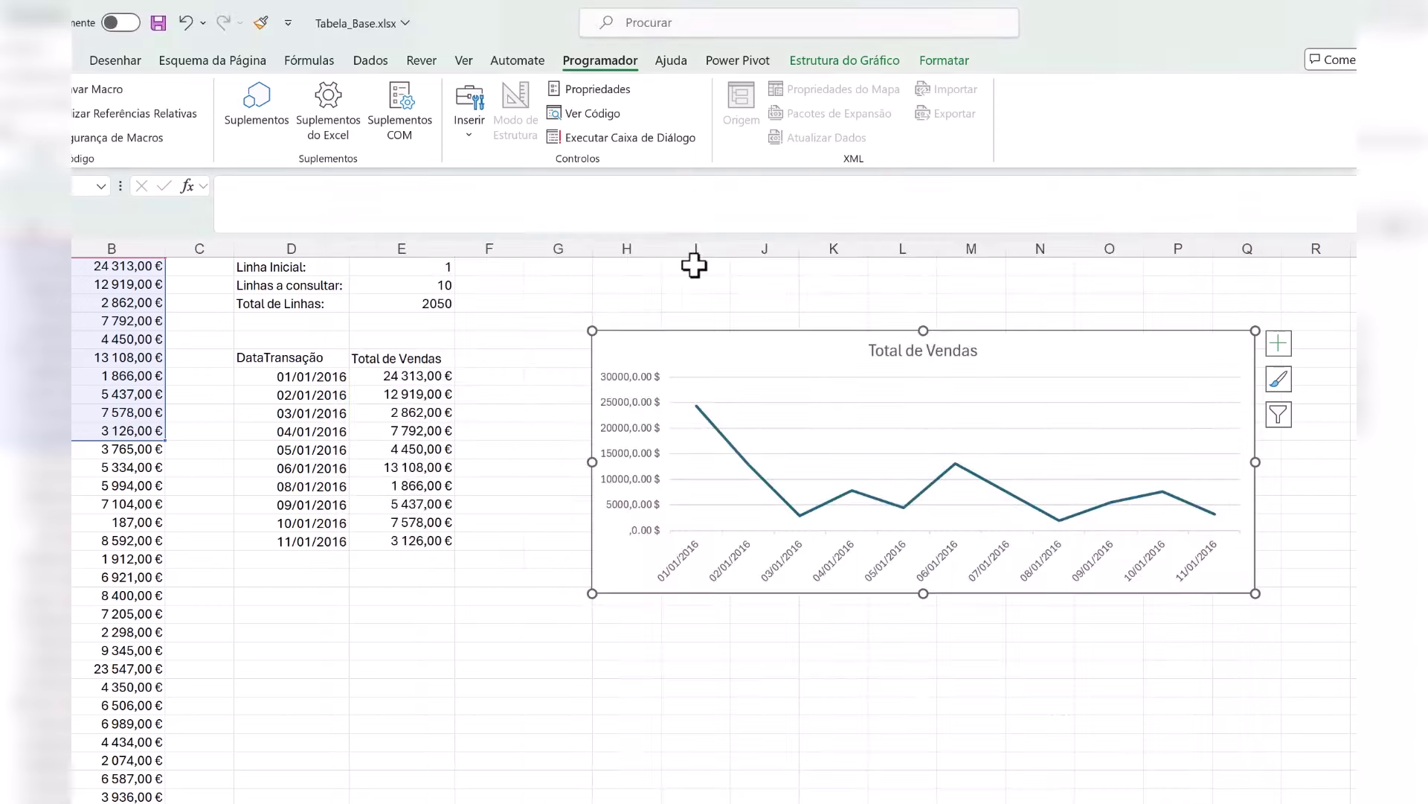
Step: Insert a form-control scroll bar directly below the Total de Vendas chart, matching the chart's width
{"action": "left_click", "coordinate": [470, 125]}
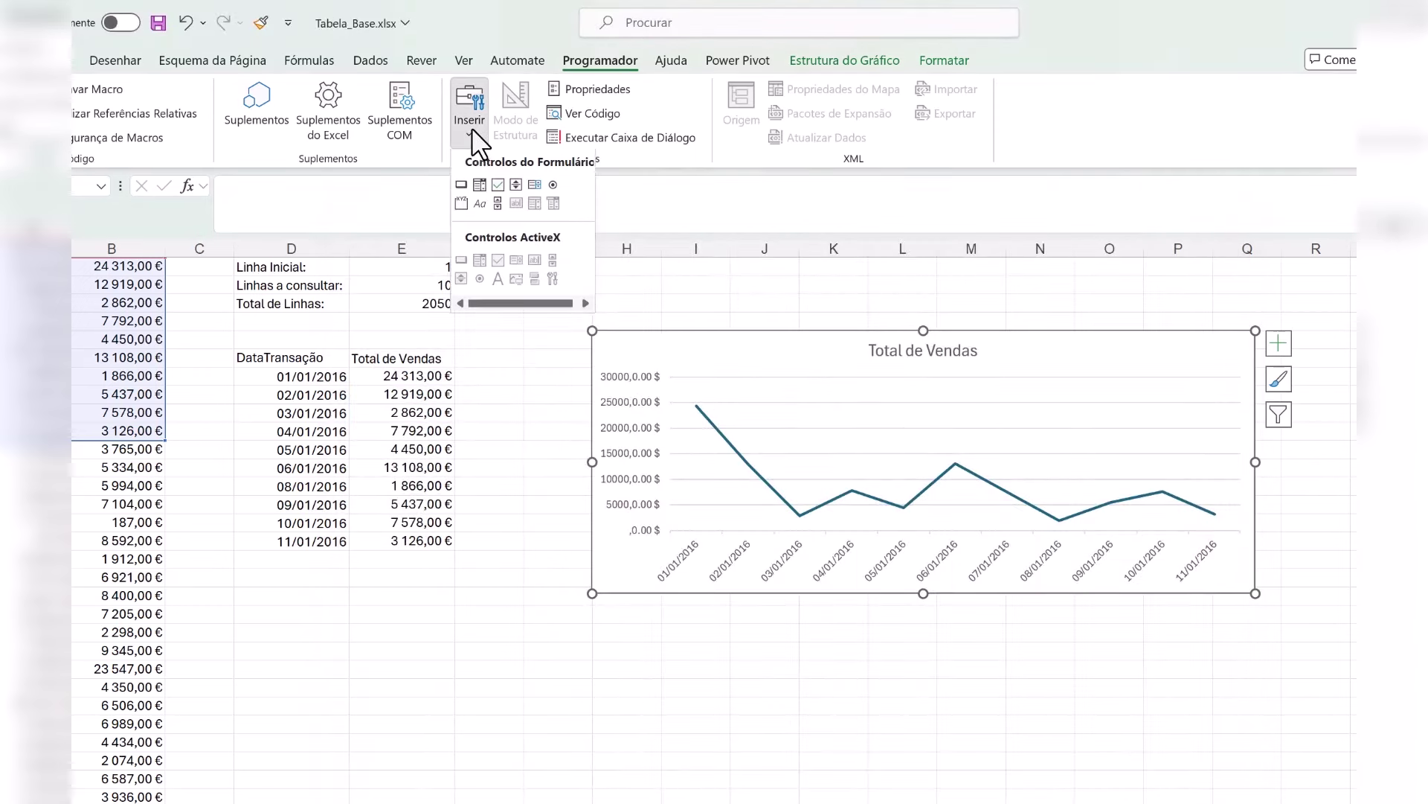
{"action": "left_click", "coordinate": [496, 206]}
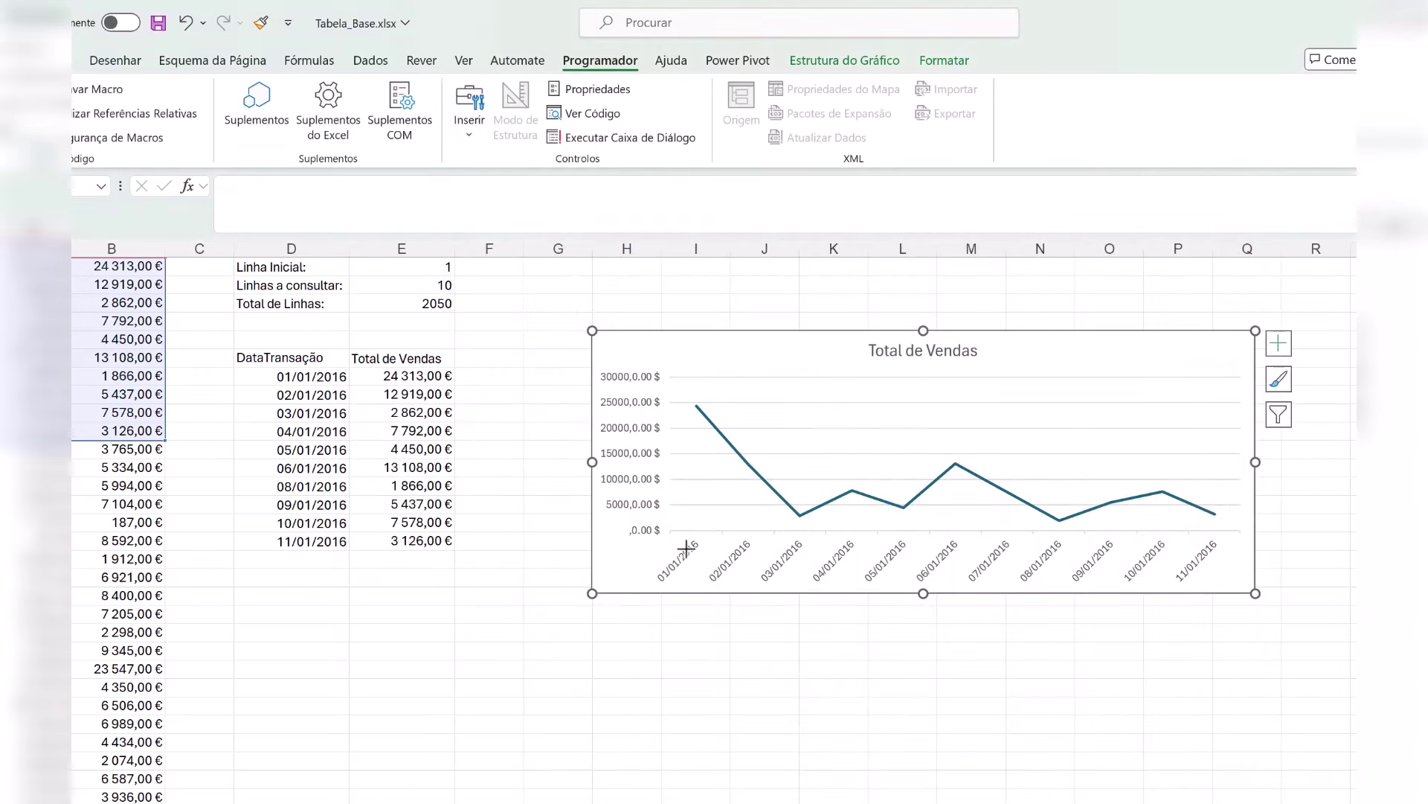
{"action": "left_click_drag", "start_coordinate": [595, 604], "coordinate": [1256, 627]}
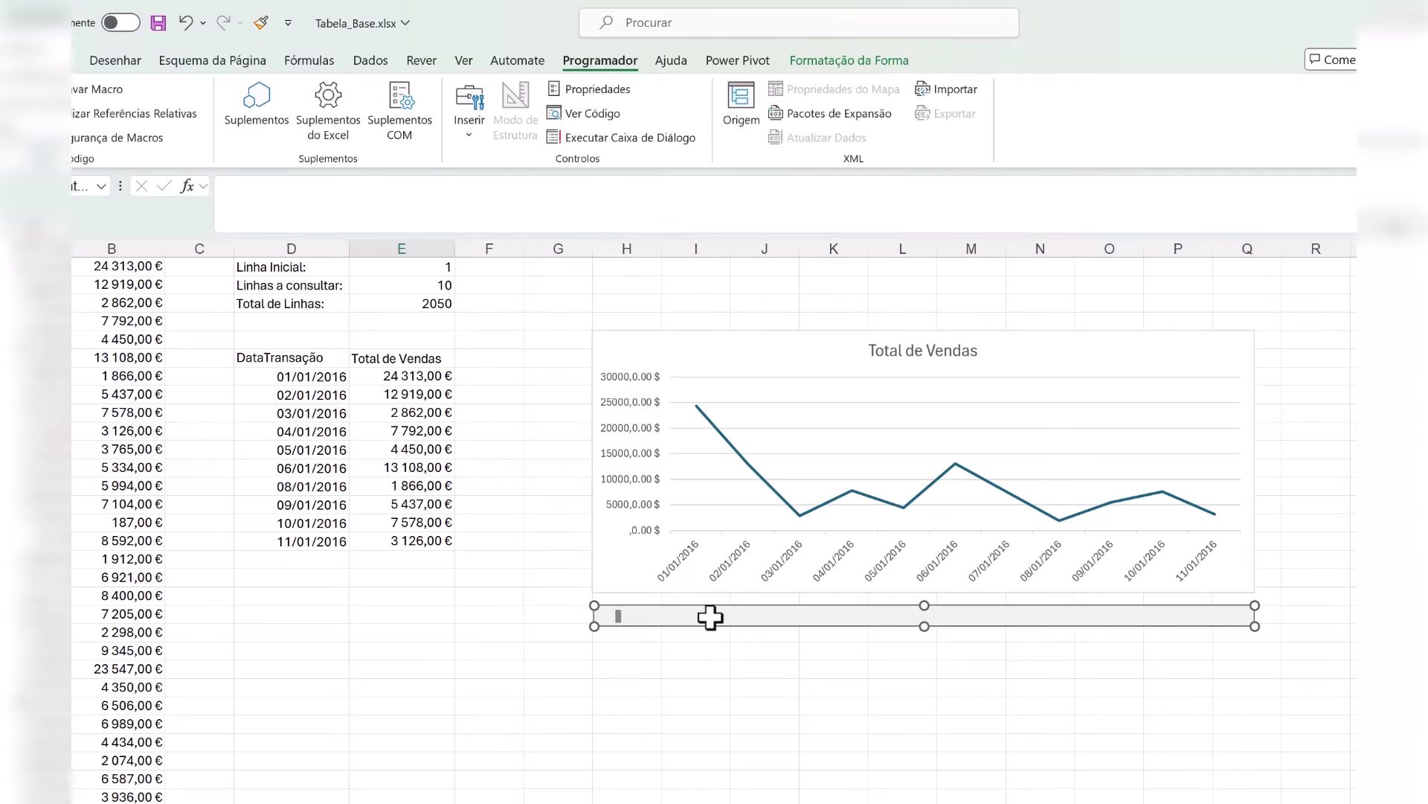
{"action": "scroll", "coordinate": [500, 506], "scroll_direction": "up", "scroll_amount": 1}
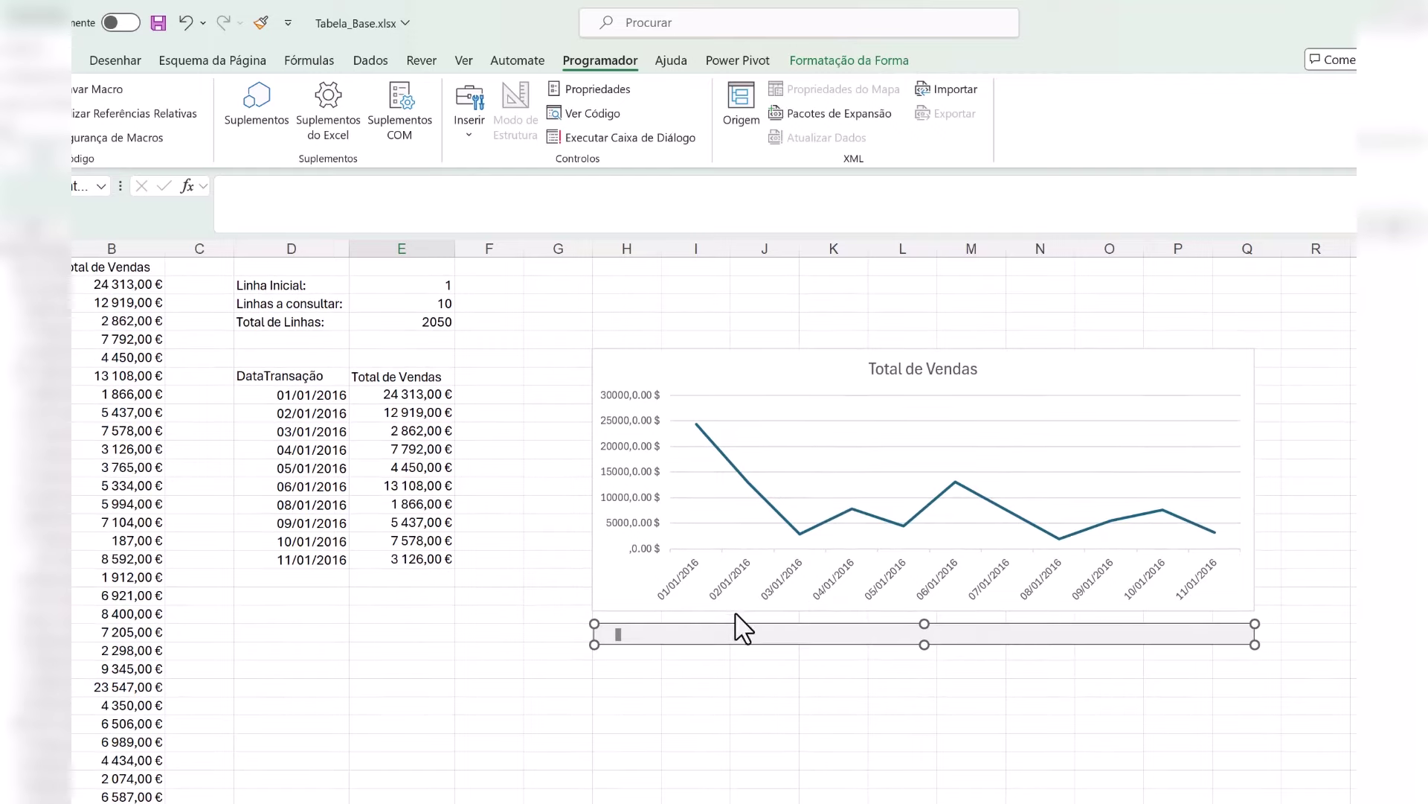
Step: Format the scroll bar control with minimum value 1, maximum 2050, increment 1 and page change 20
{"action": "right_click", "coordinate": [749, 640]}
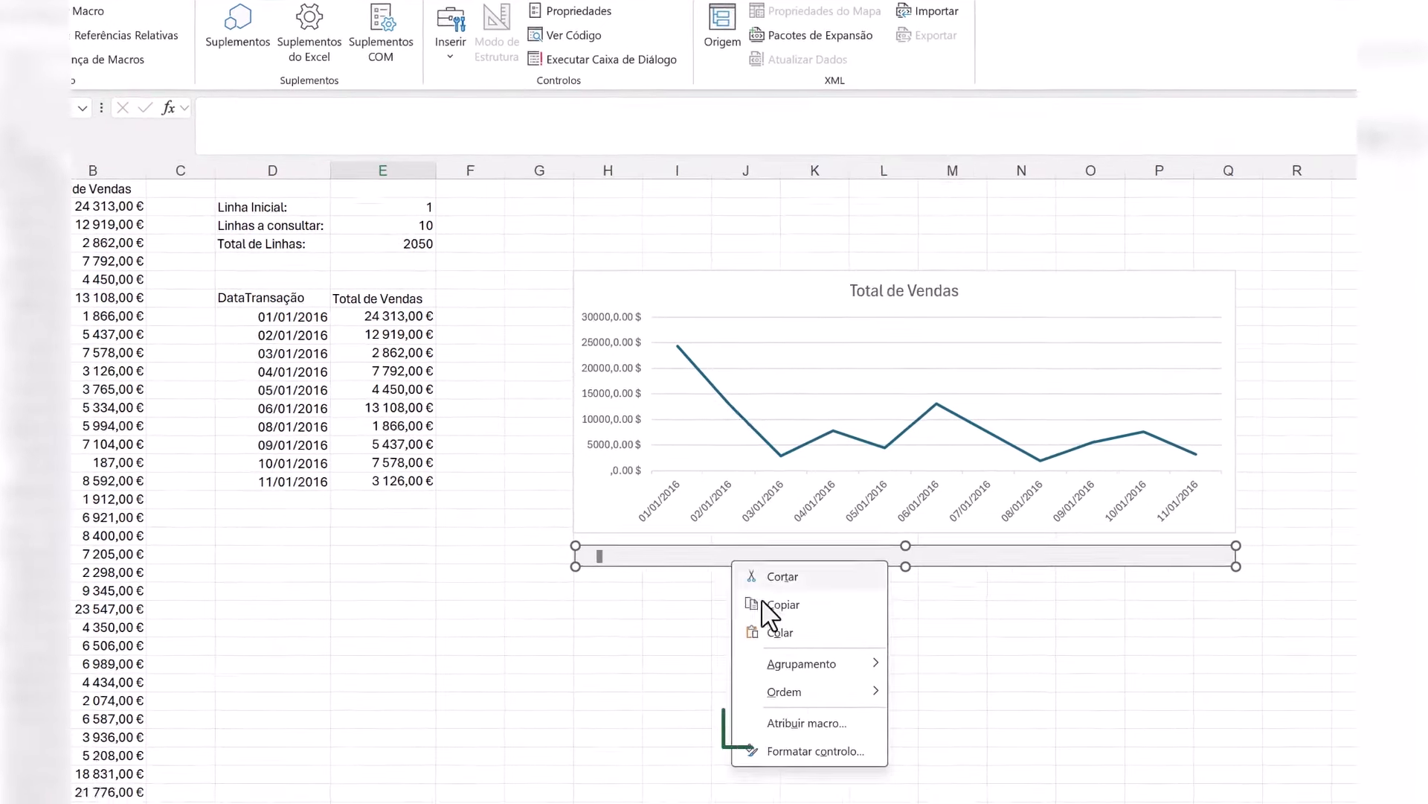
{"action": "left_click", "coordinate": [827, 731]}
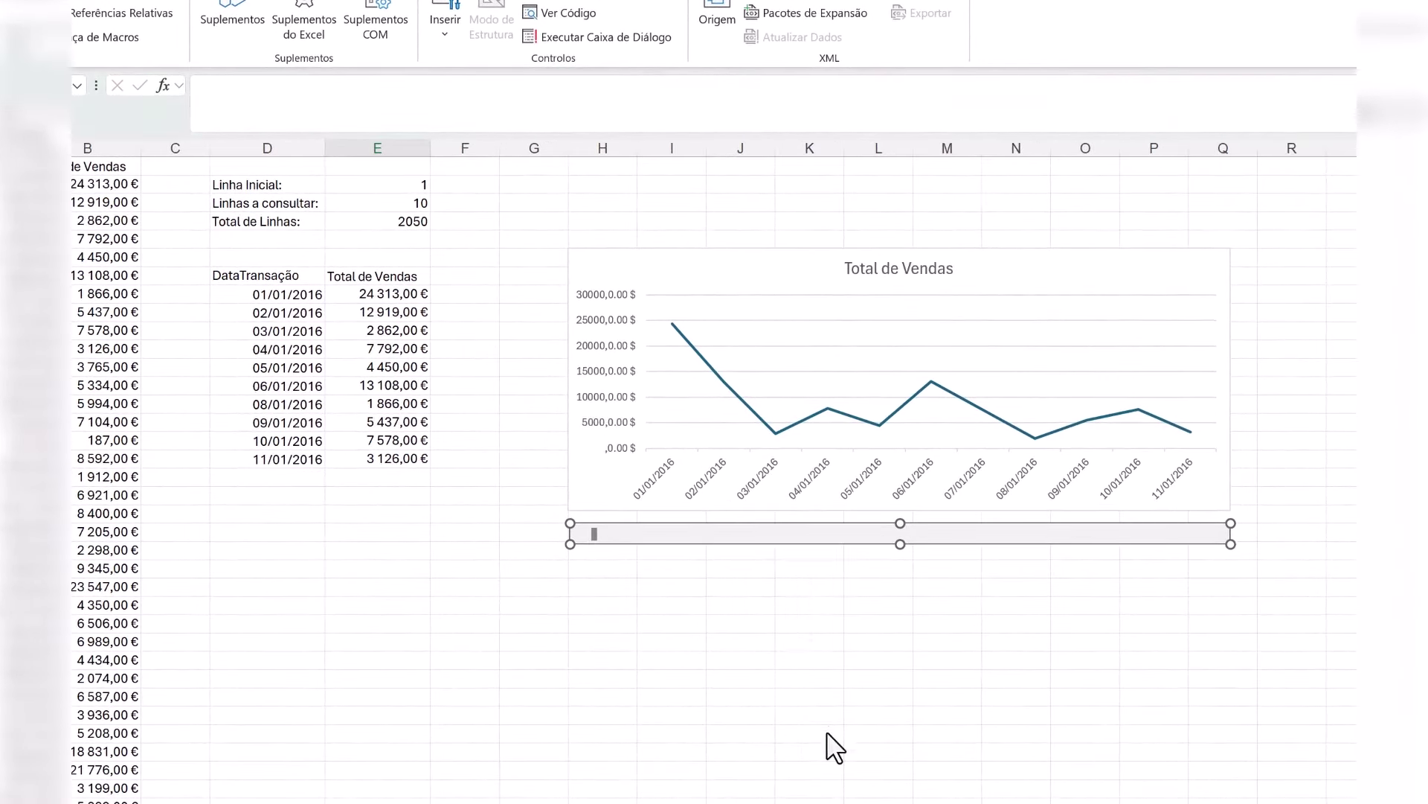
{"action": "double_click", "coordinate": [817, 260]}
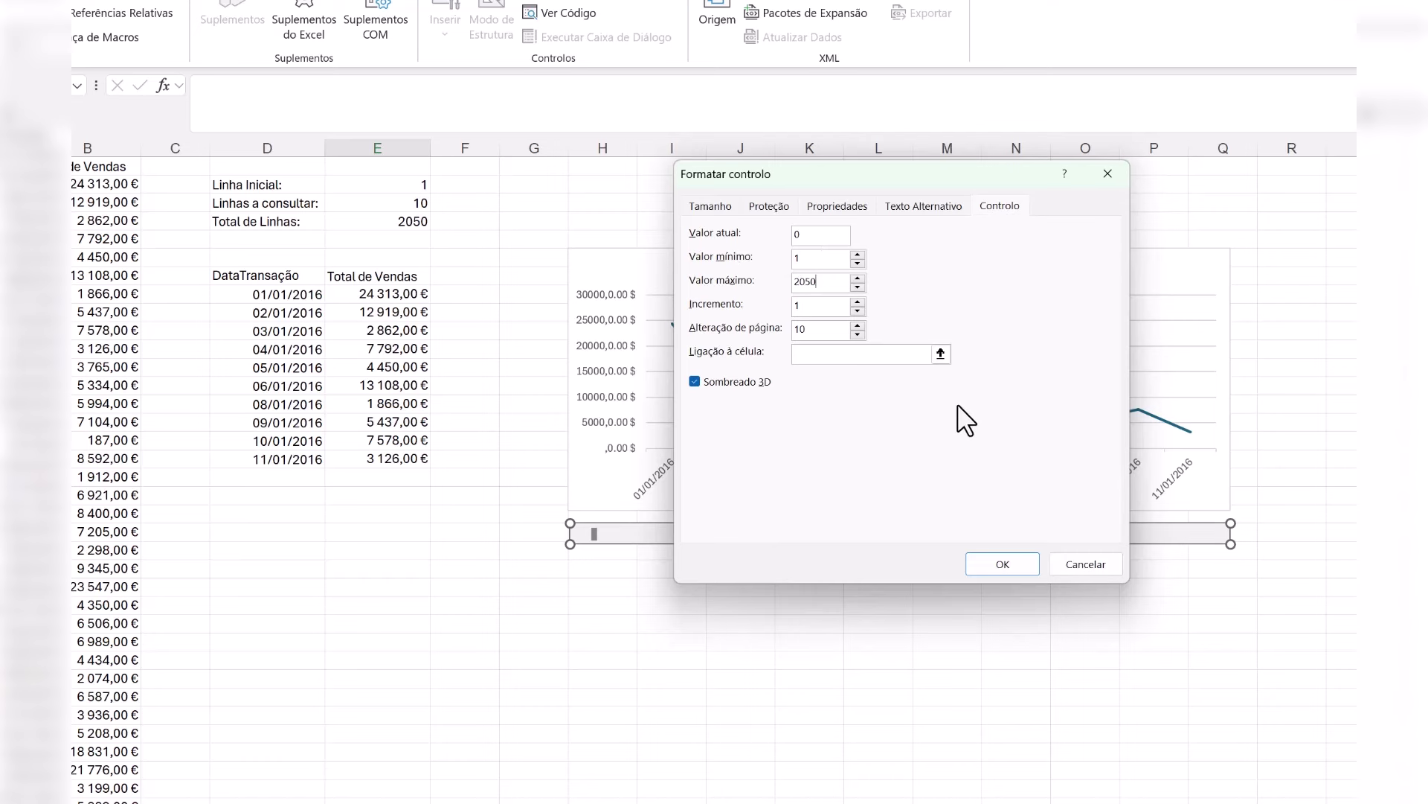
{"action": "left_click", "coordinate": [814, 311]}
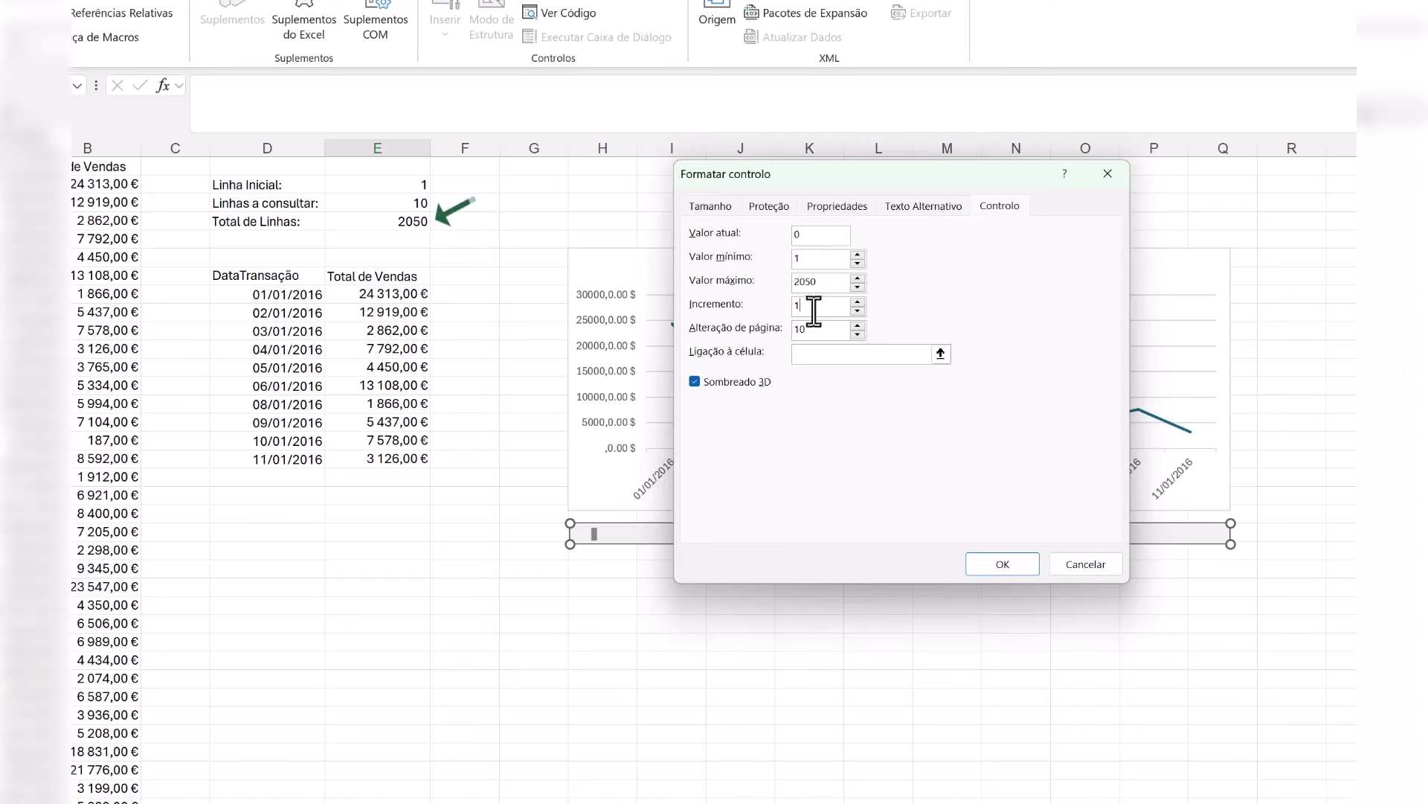
{"action": "key", "text": "Tab"}
Step: Link the scroll bar to the Linha Inicial cell $E$2, apply the control settings and deselect it
{"action": "left_click", "coordinate": [941, 355]}
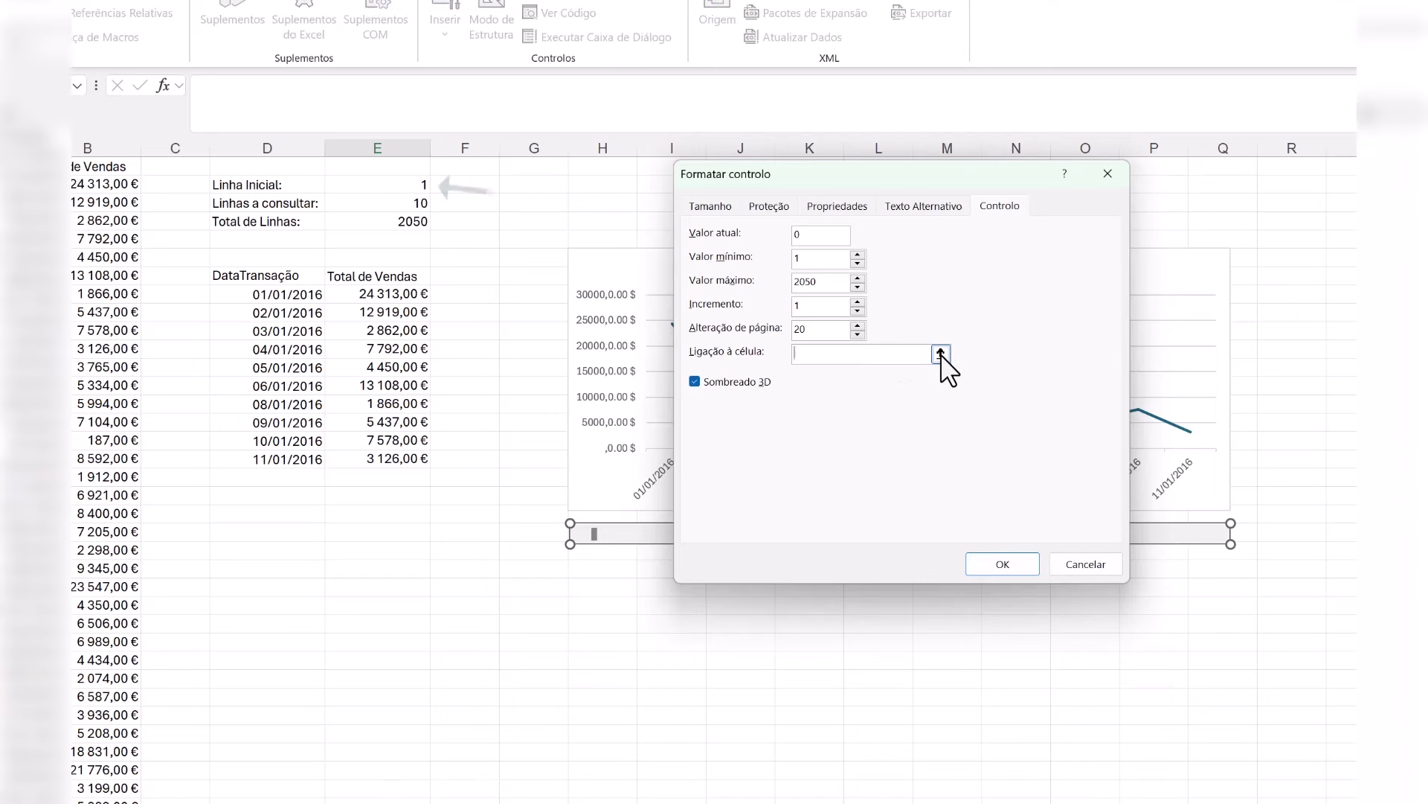
{"action": "left_click", "coordinate": [941, 355]}
{"action": "left_click", "coordinate": [414, 184]}
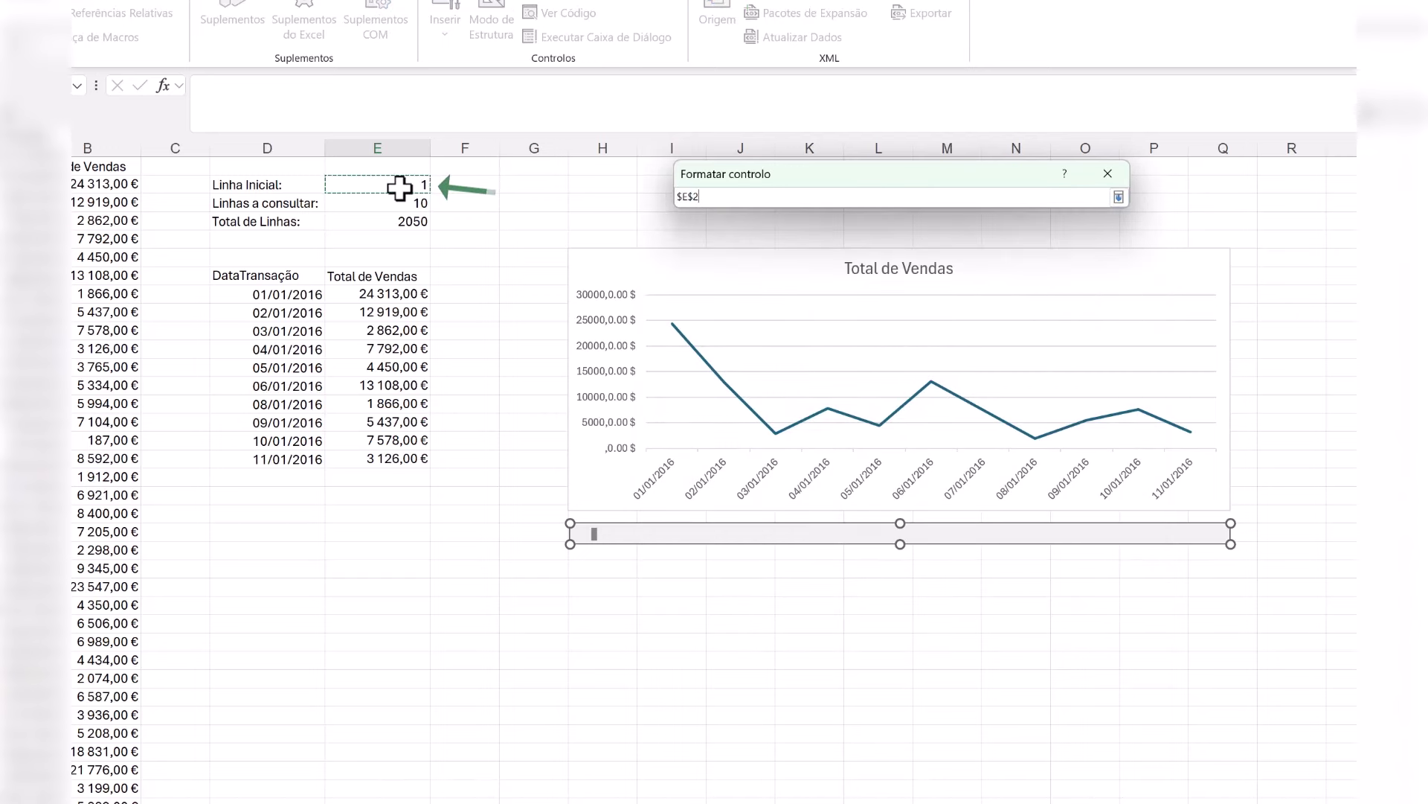
{"action": "left_click", "coordinate": [1118, 197]}
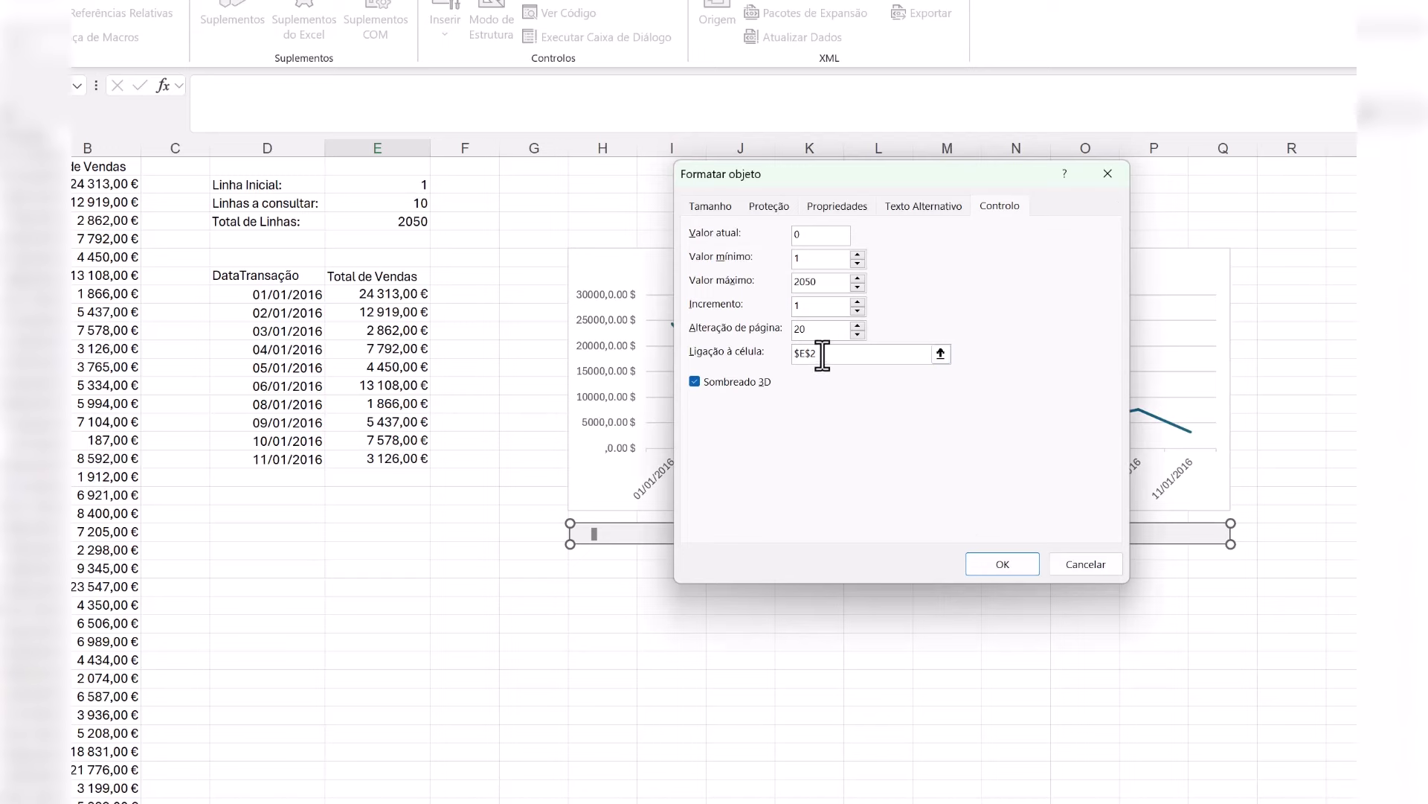
{"action": "left_click", "coordinate": [997, 564]}
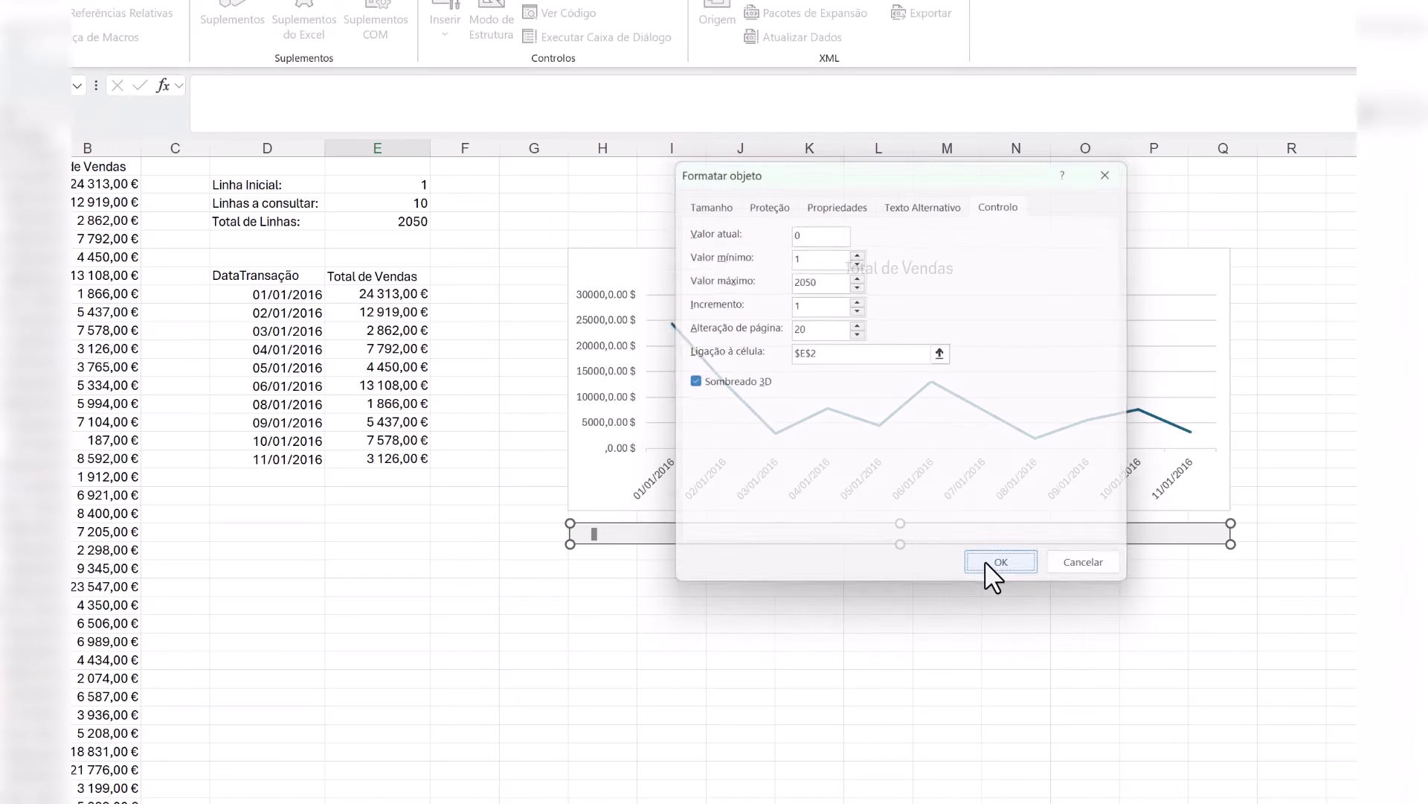
{"action": "left_click", "coordinate": [790, 621]}
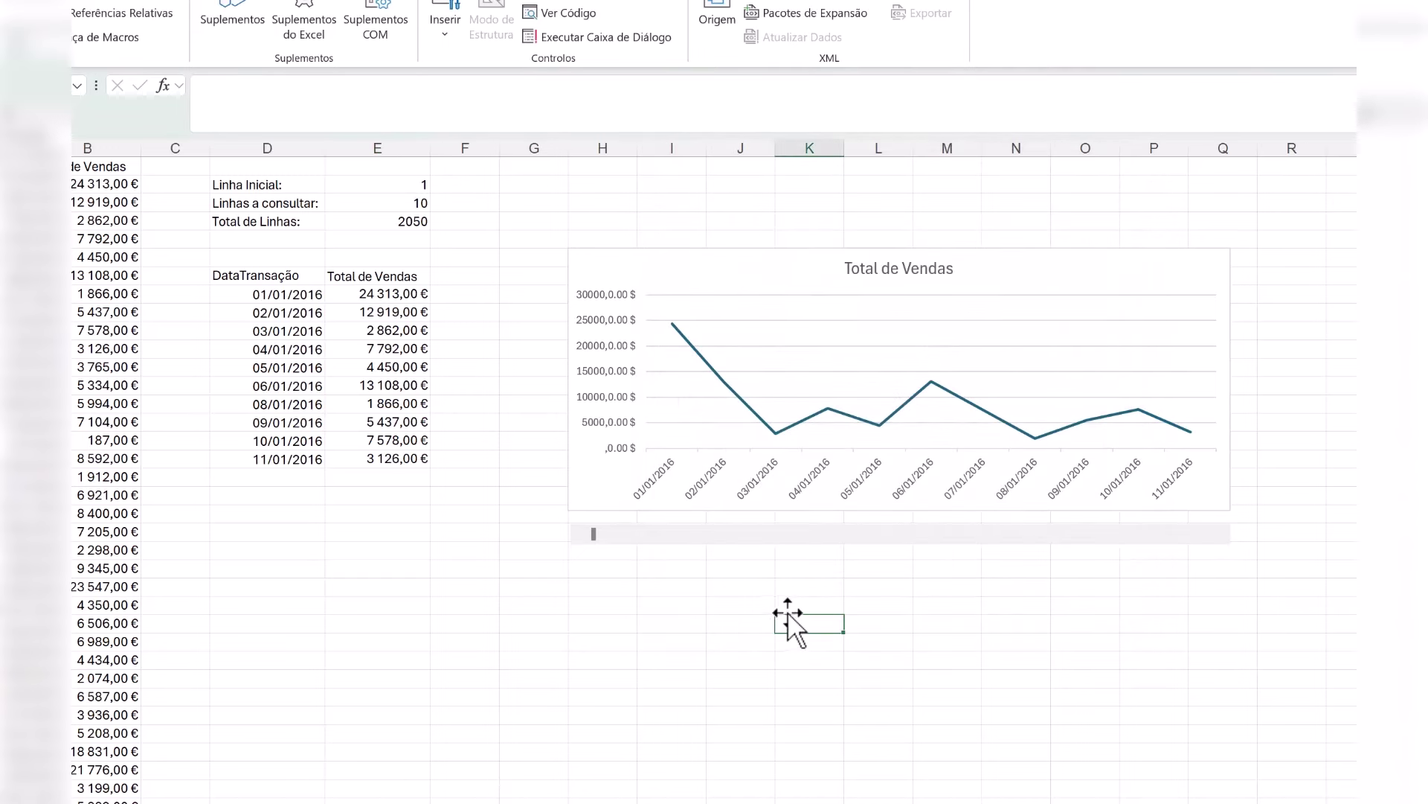
Step: Advance the scroll bar by single increments to move Linha Inicial to 5
{"action": "left_click", "coordinate": [1224, 537]}
{"action": "left_click", "coordinate": [1223, 537]}
{"action": "left_click", "coordinate": [1224, 538]}
{"action": "left_click", "coordinate": [1224, 537]}
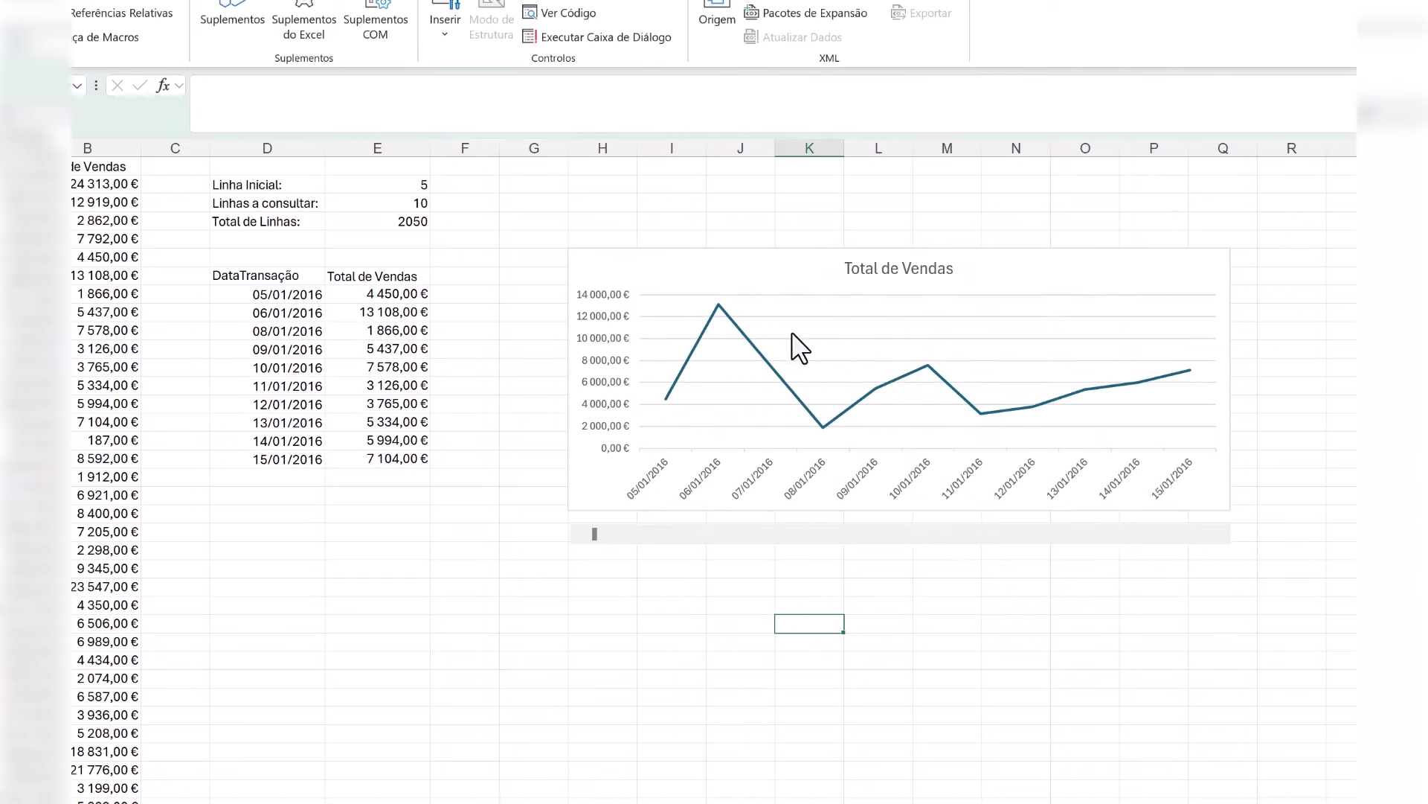
Step: Smooth the Total de Vendas series line and switch its markers to the Incorporado option
{"action": "left_click", "coordinate": [758, 351]}
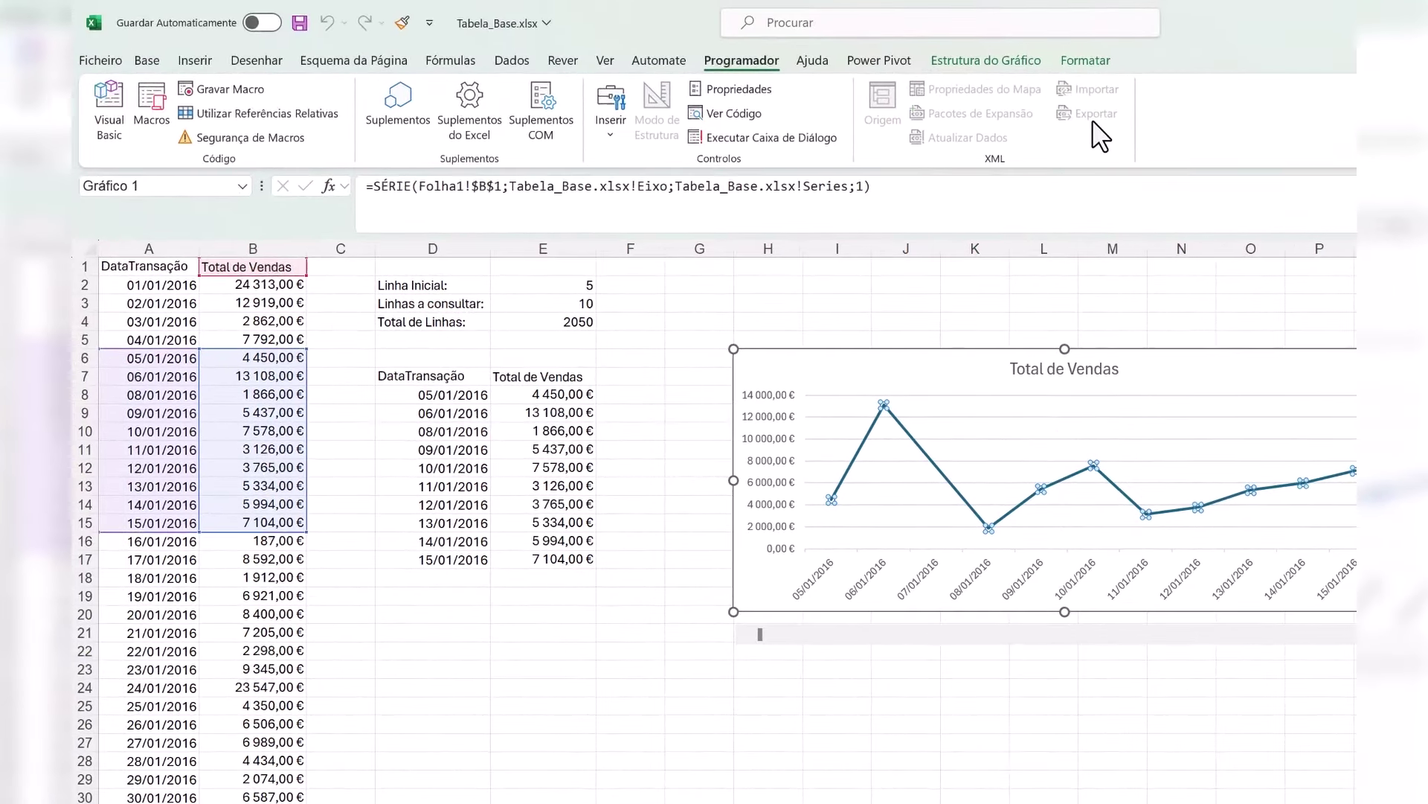
{"action": "left_click", "coordinate": [1071, 61]}
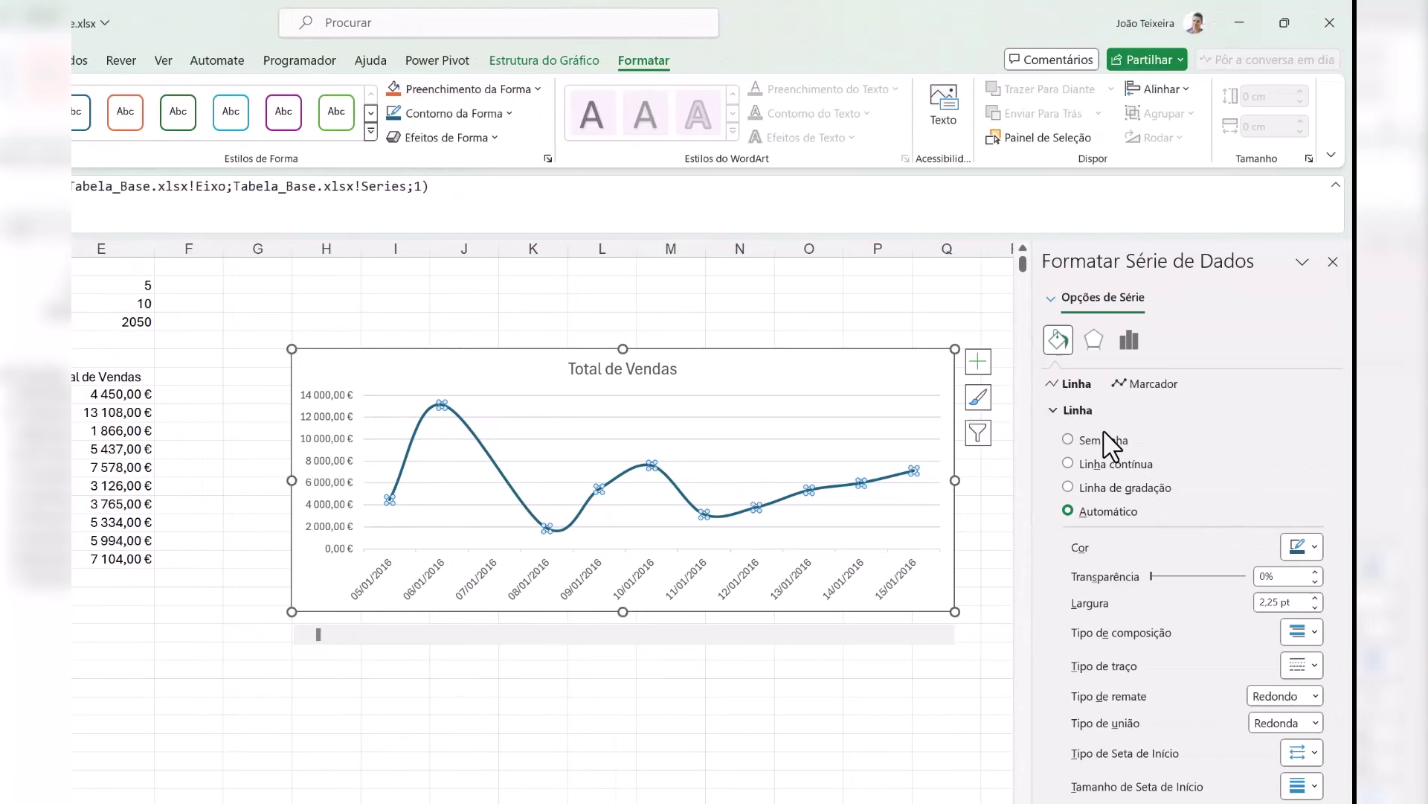
{"action": "left_click", "coordinate": [1127, 384]}
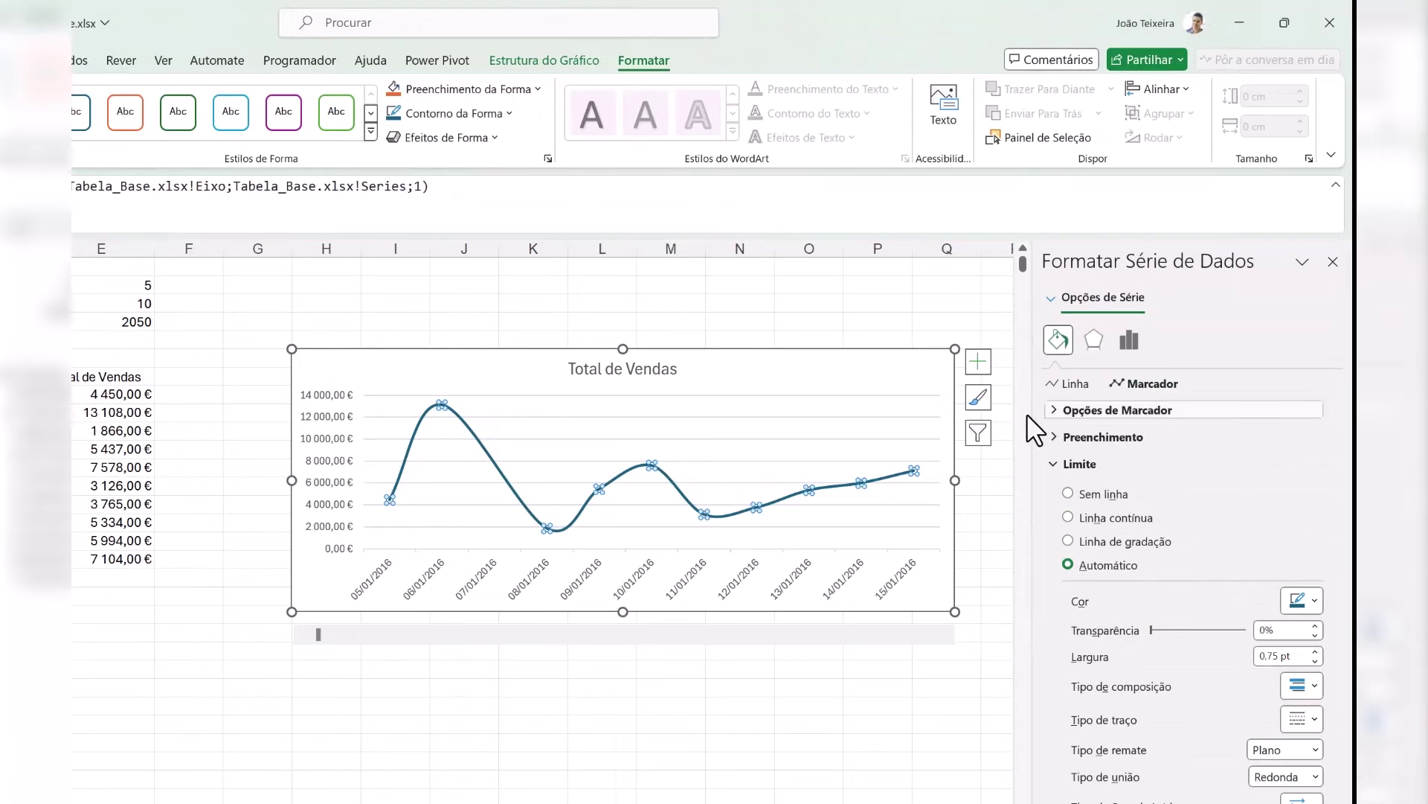
{"action": "left_click", "coordinate": [1057, 410]}
{"action": "left_click", "coordinate": [1069, 484]}
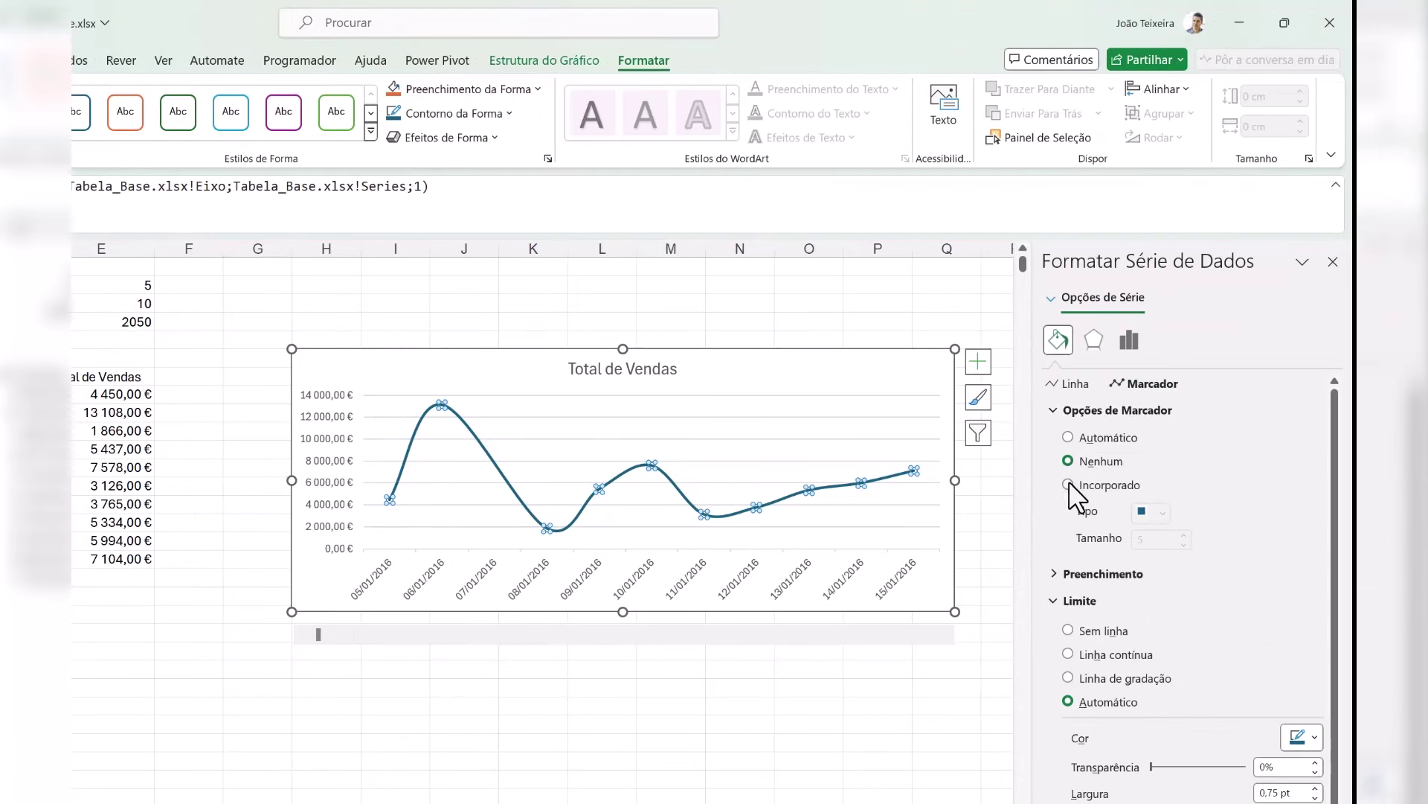
Step: Set the series marker type to a circle, increase its size by three increments and deselect the chart
{"action": "left_click", "coordinate": [1162, 515]}
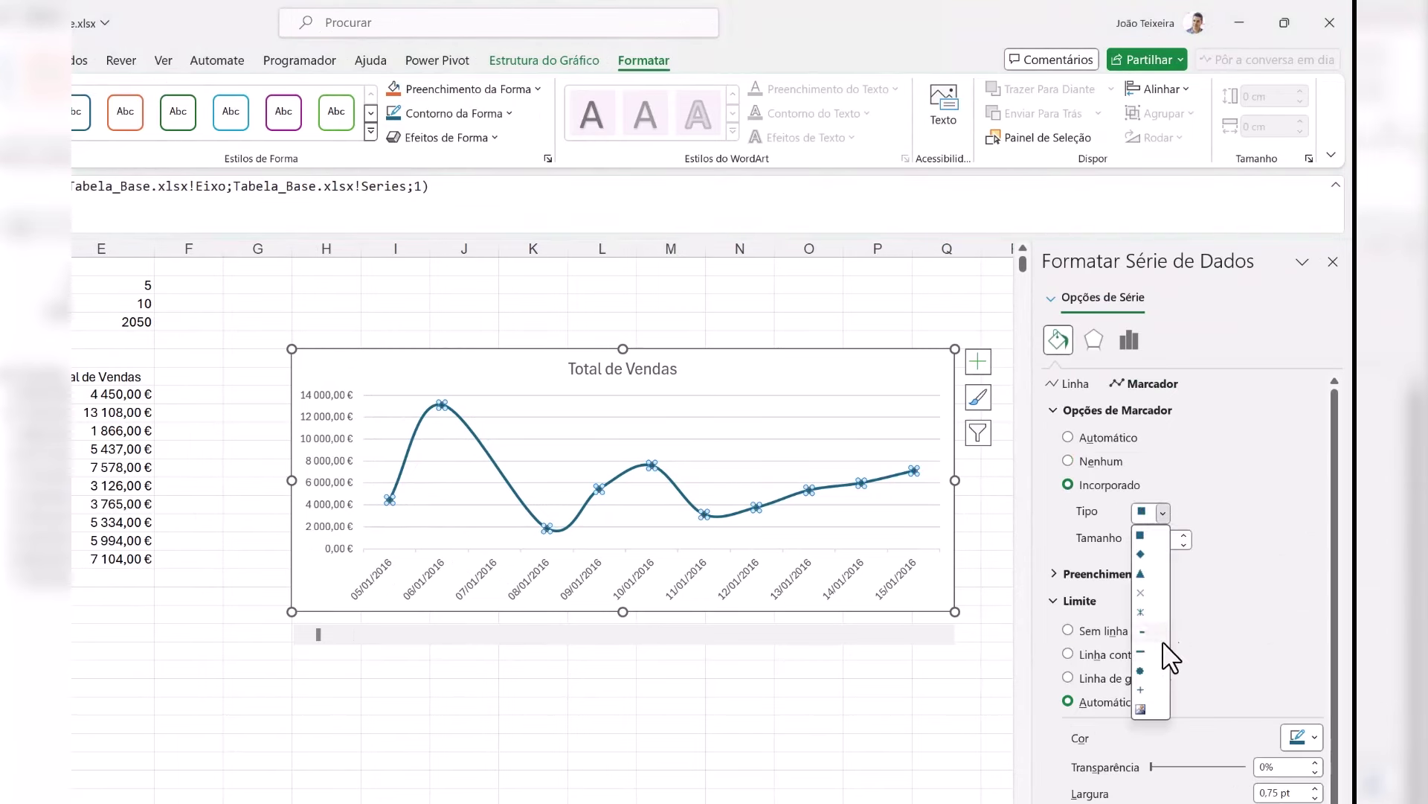
{"action": "left_click", "coordinate": [1154, 682]}
{"action": "left_click", "coordinate": [1184, 535]}
{"action": "left_click", "coordinate": [1183, 535]}
{"action": "left_click", "coordinate": [1184, 535]}
{"action": "left_click", "coordinate": [827, 720]}
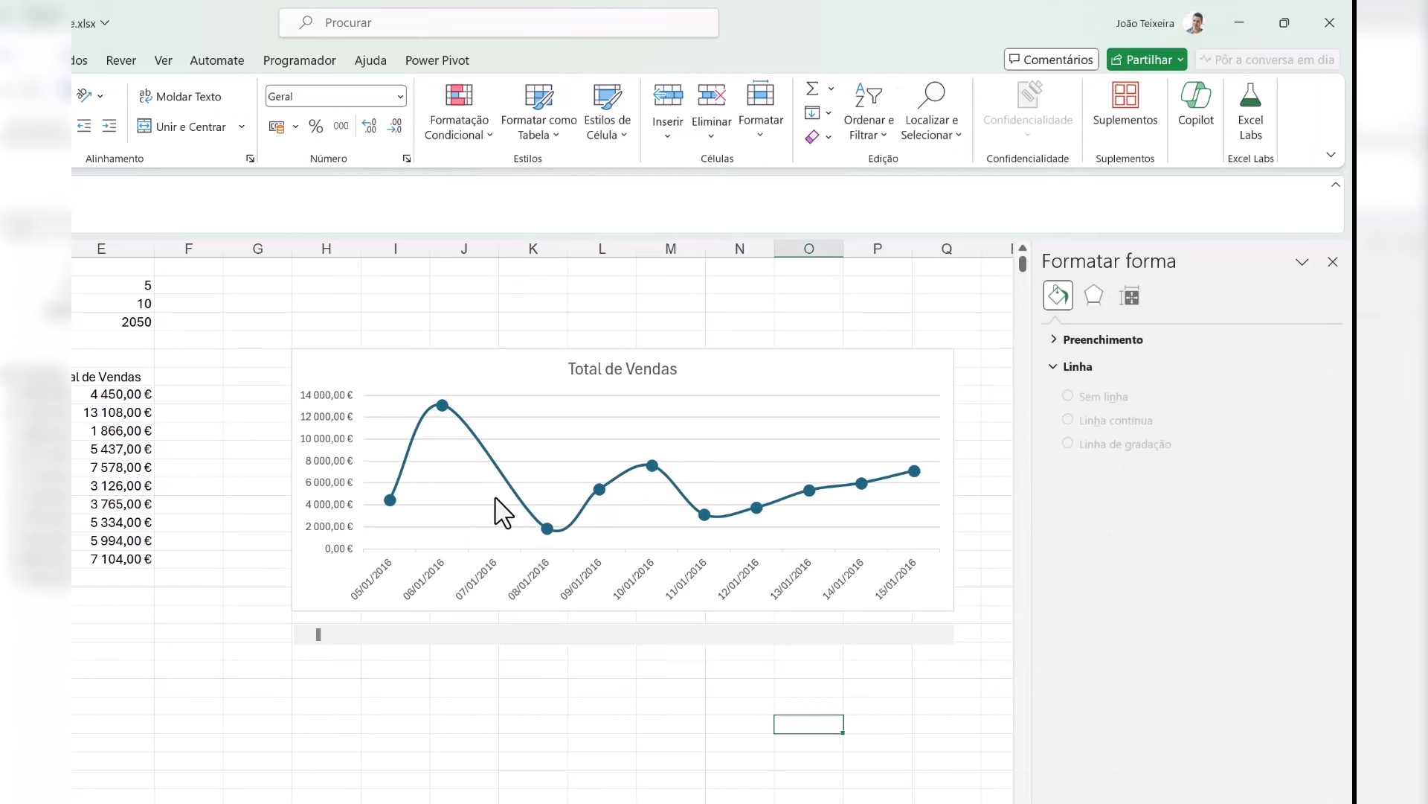
{"action": "left_click", "coordinate": [610, 368]}
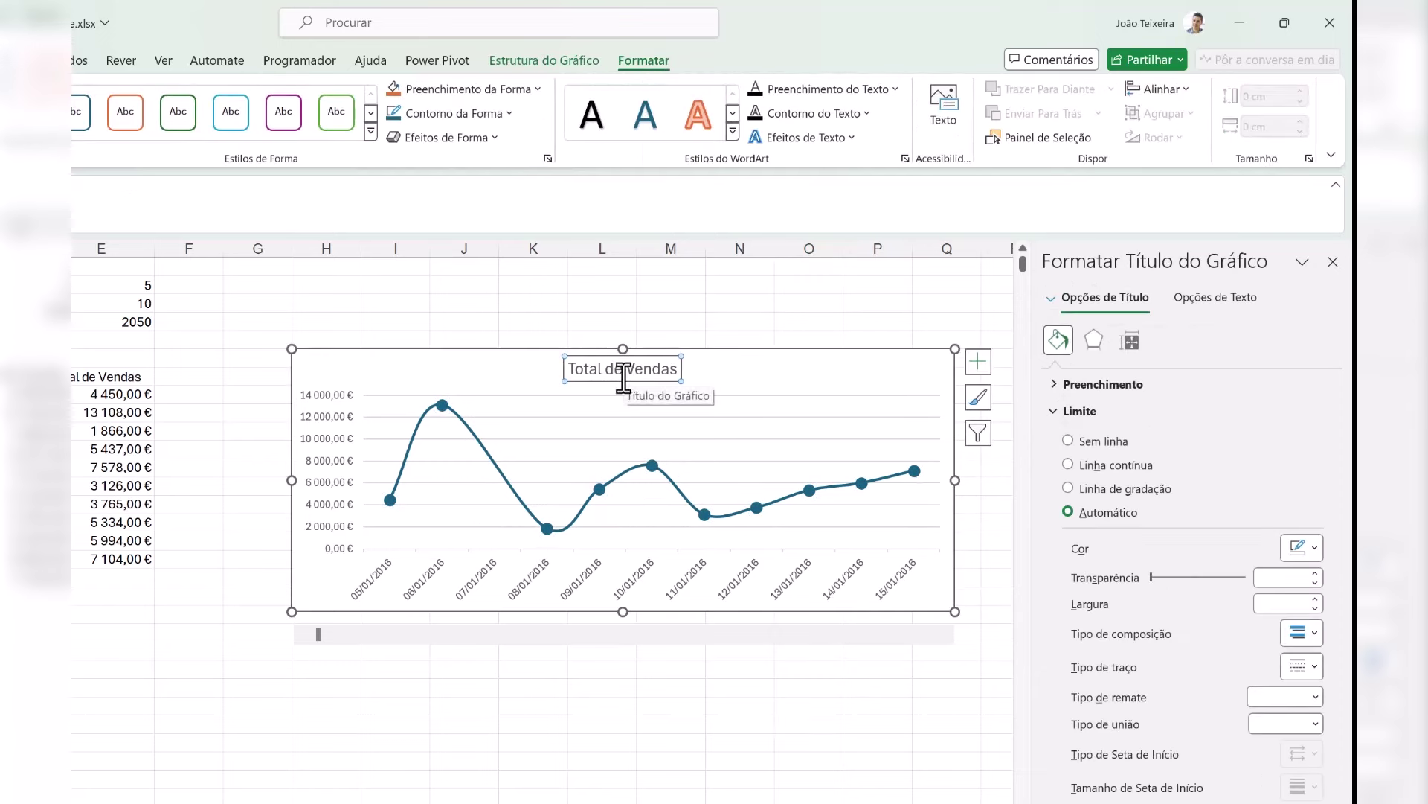
{"action": "left_click", "coordinate": [41, 398]}
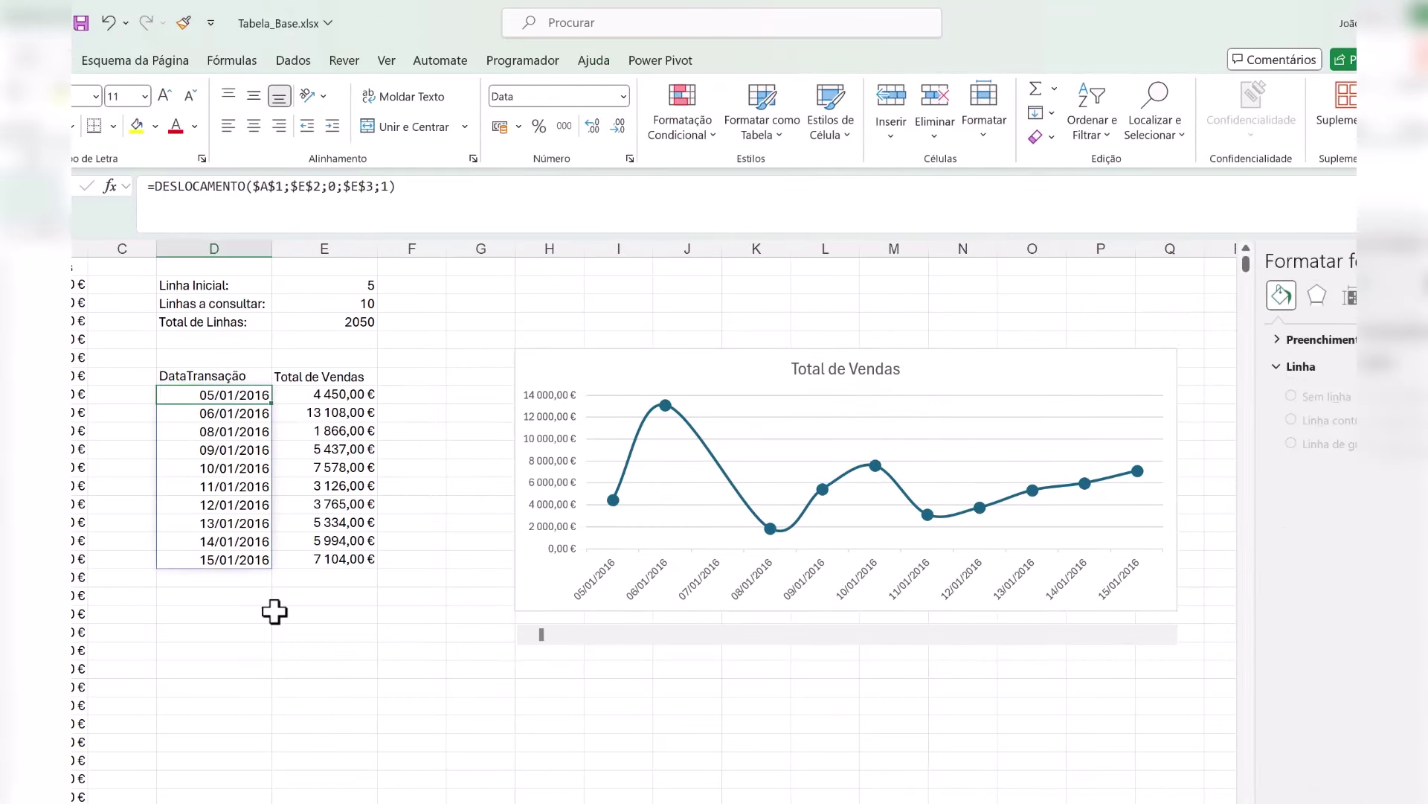
Step: Enter the label "De...:" in cell D20 and "...até:" in cell D21
{"action": "left_click", "coordinate": [250, 609]}
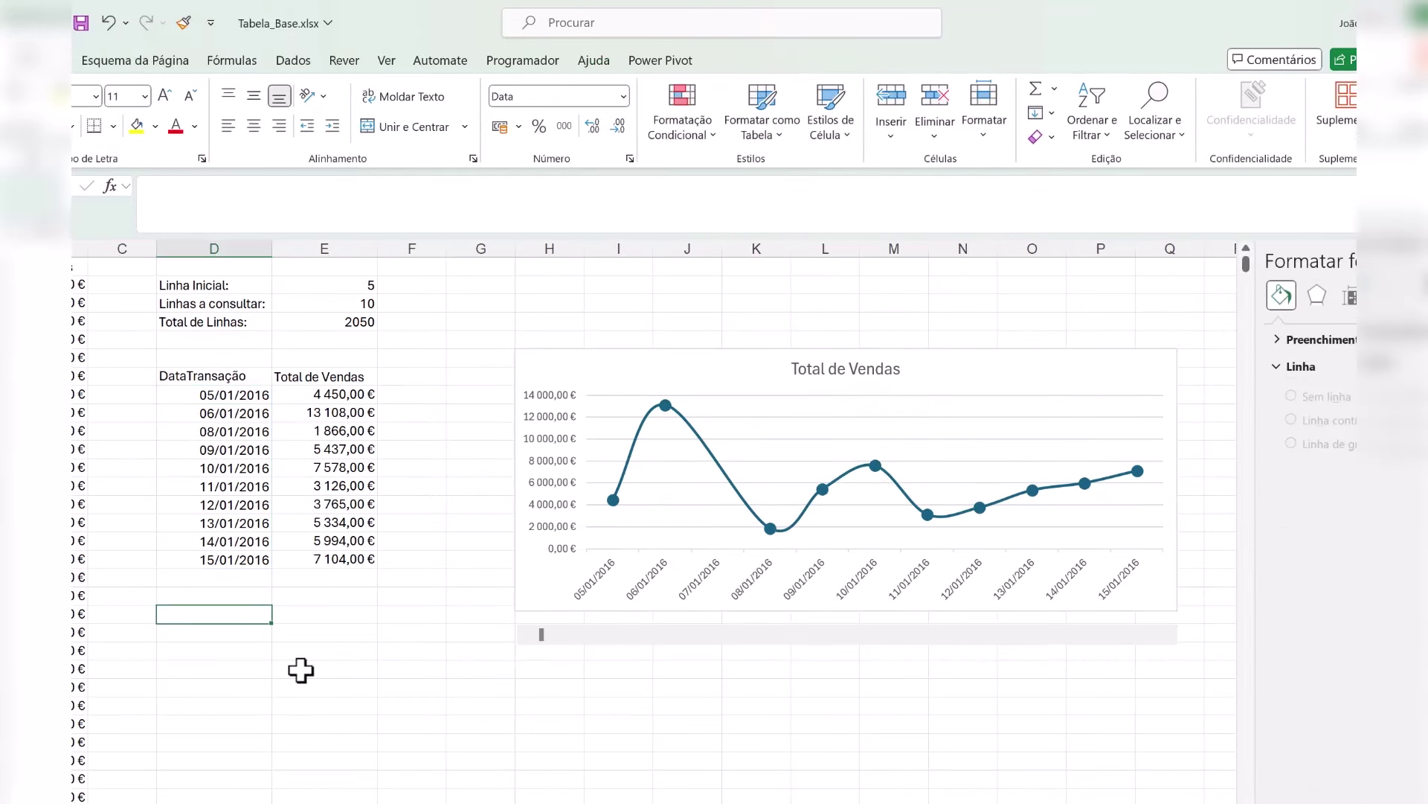
{"action": "type", "text": "De"}
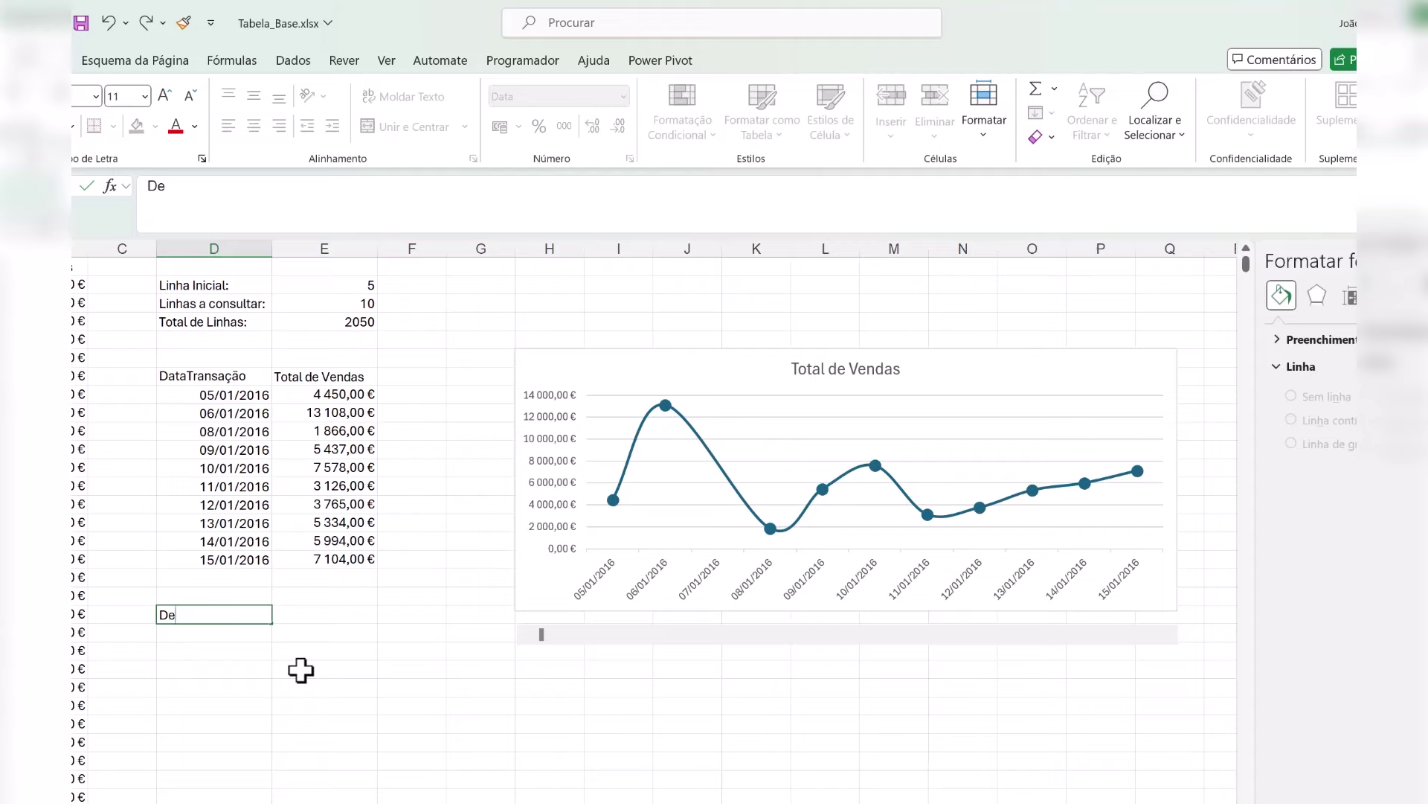
{"action": "type", "text": "..."}
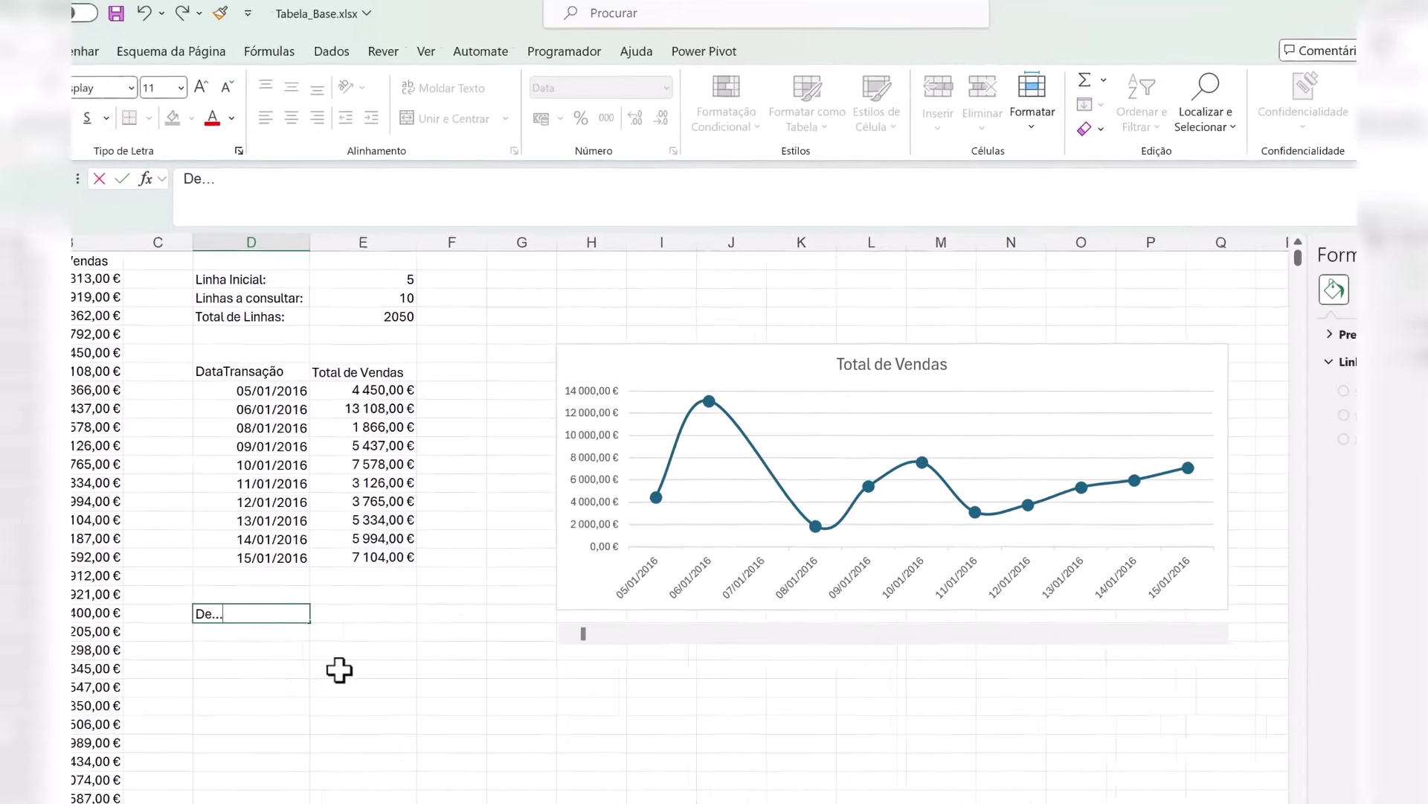
{"action": "type", "text": ":"}
{"action": "key", "text": "Return"}
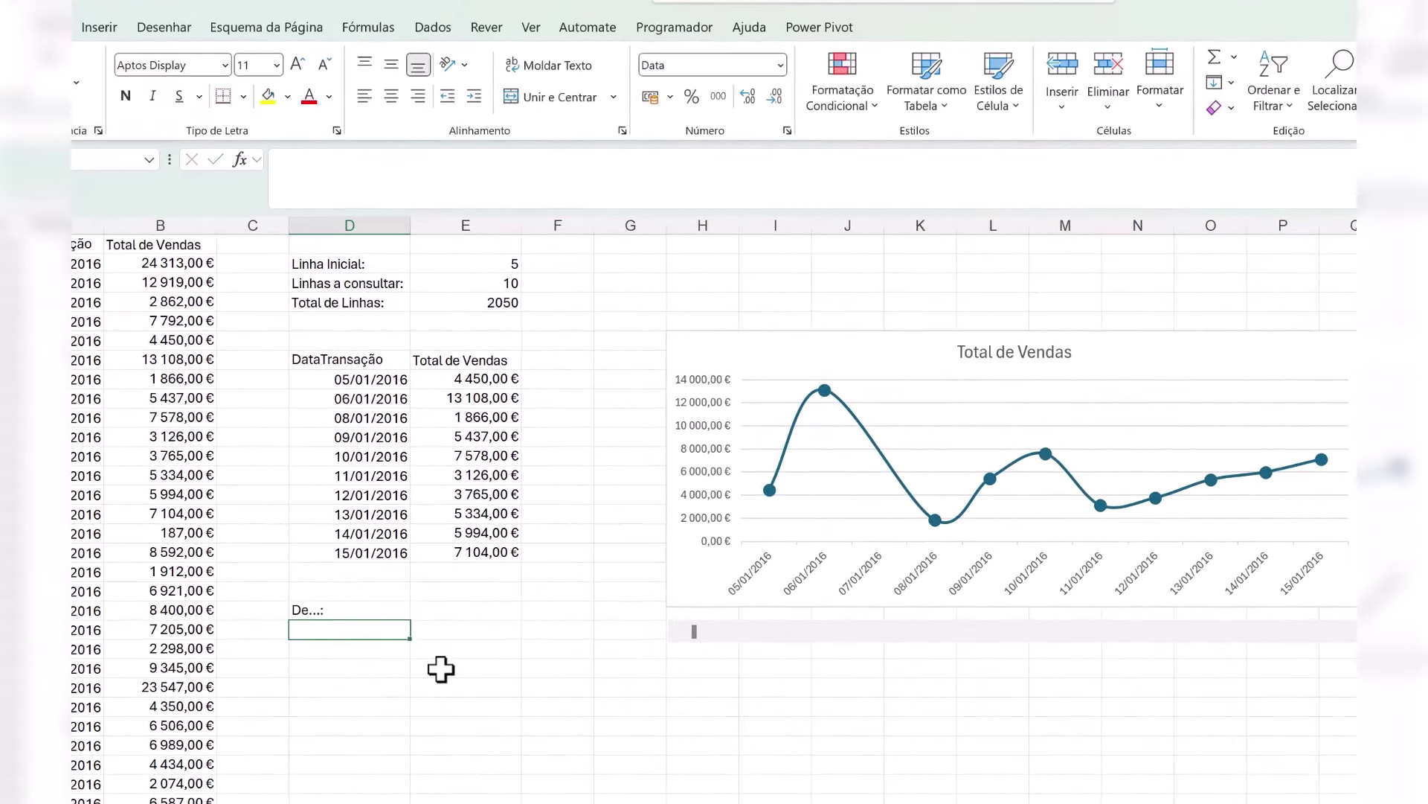
{"action": "type", "text": "...até:"}
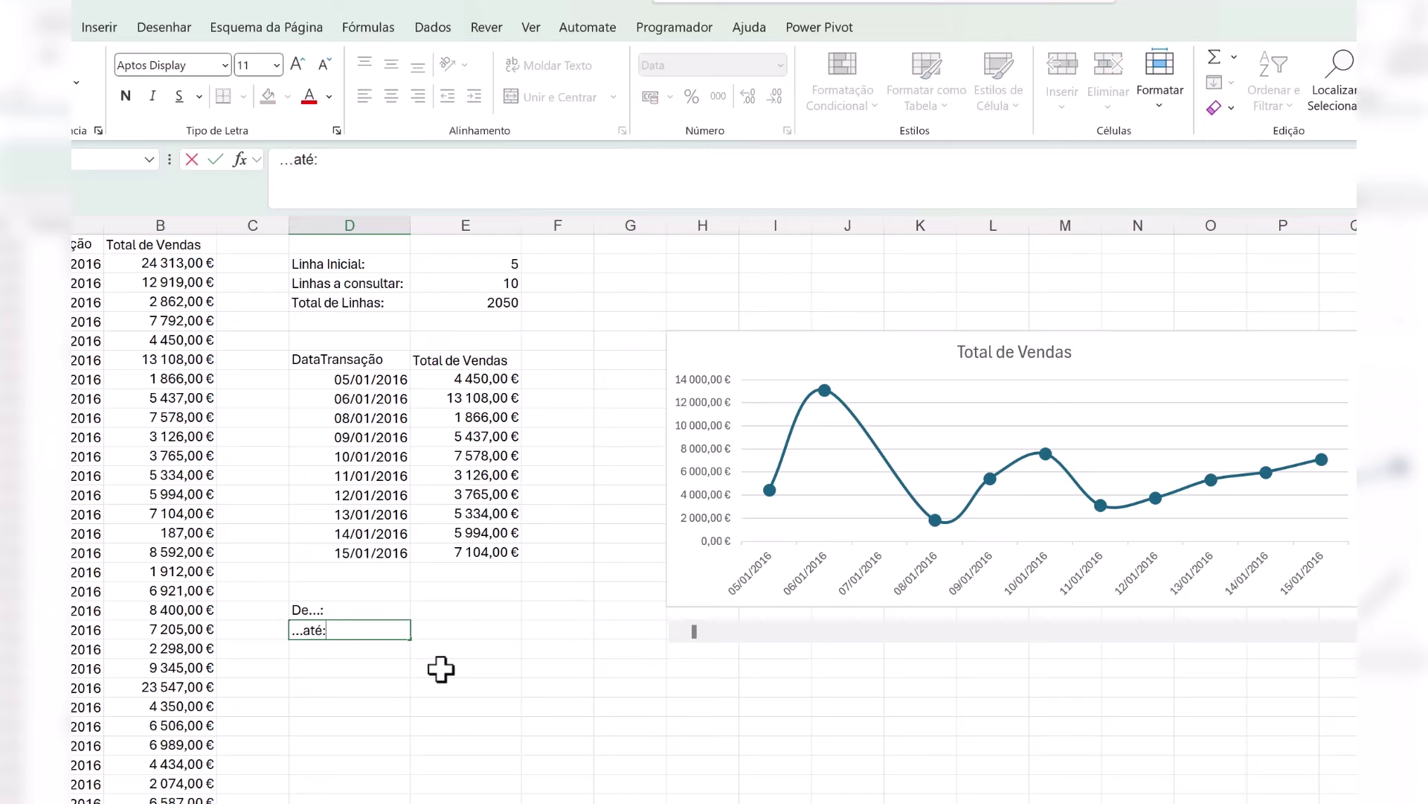
{"action": "key", "text": "Up"}
Step: Enter the formula =ÍNDICE(A2:A2051;E2) in cell E20 to return the start date for the "De...:" label
{"action": "key", "text": "Right"}
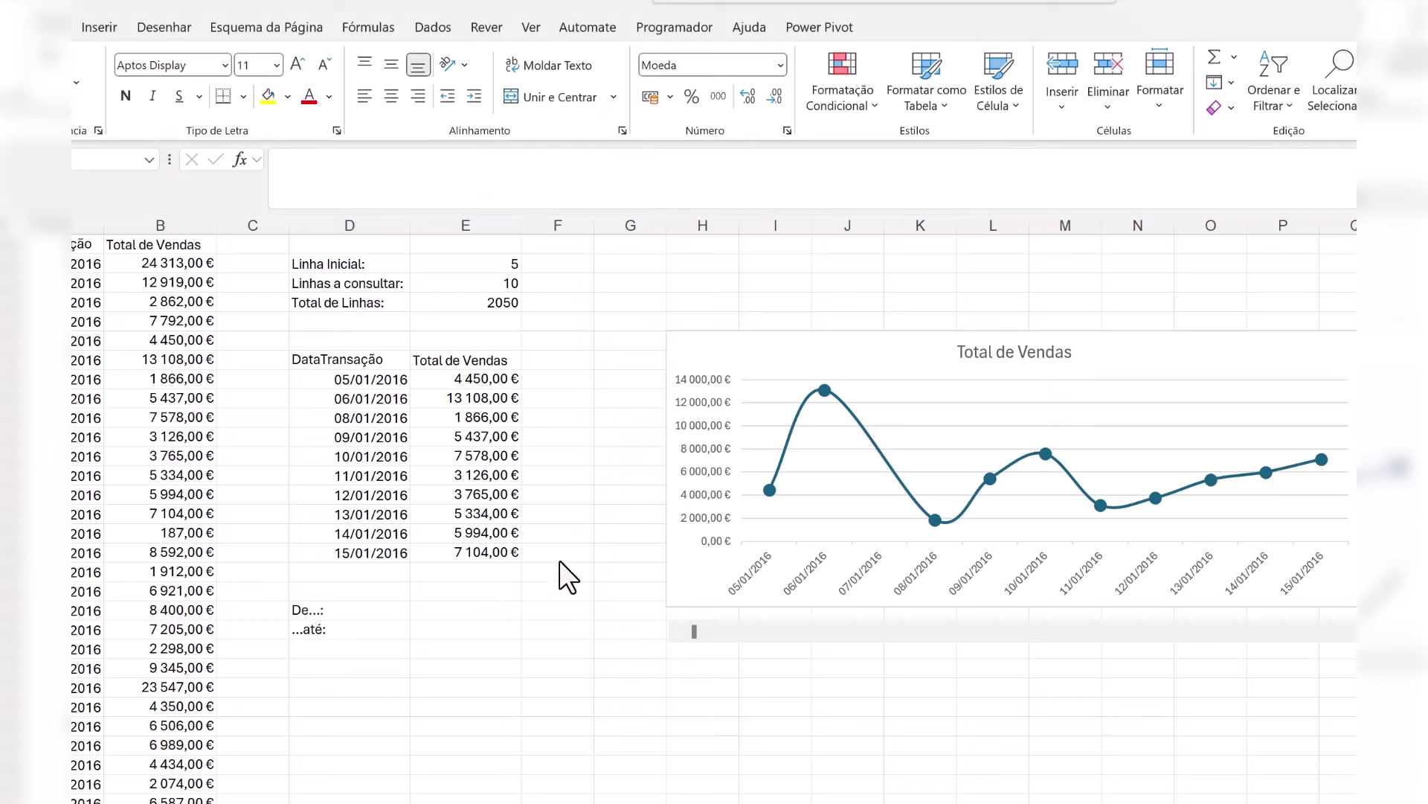
{"action": "left_click", "coordinate": [479, 610]}
{"action": "type", "text": "=ín"}
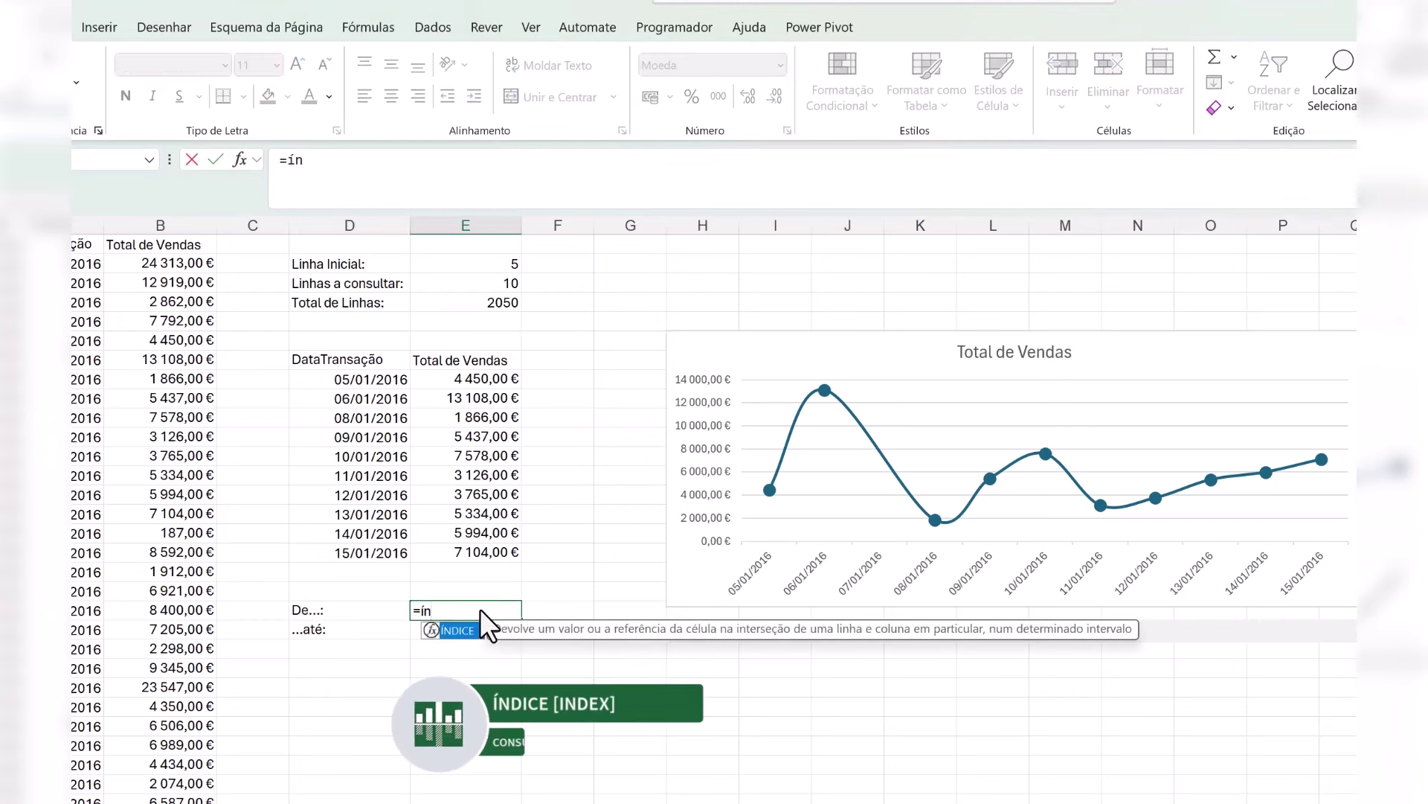
{"action": "key", "text": "Tab"}
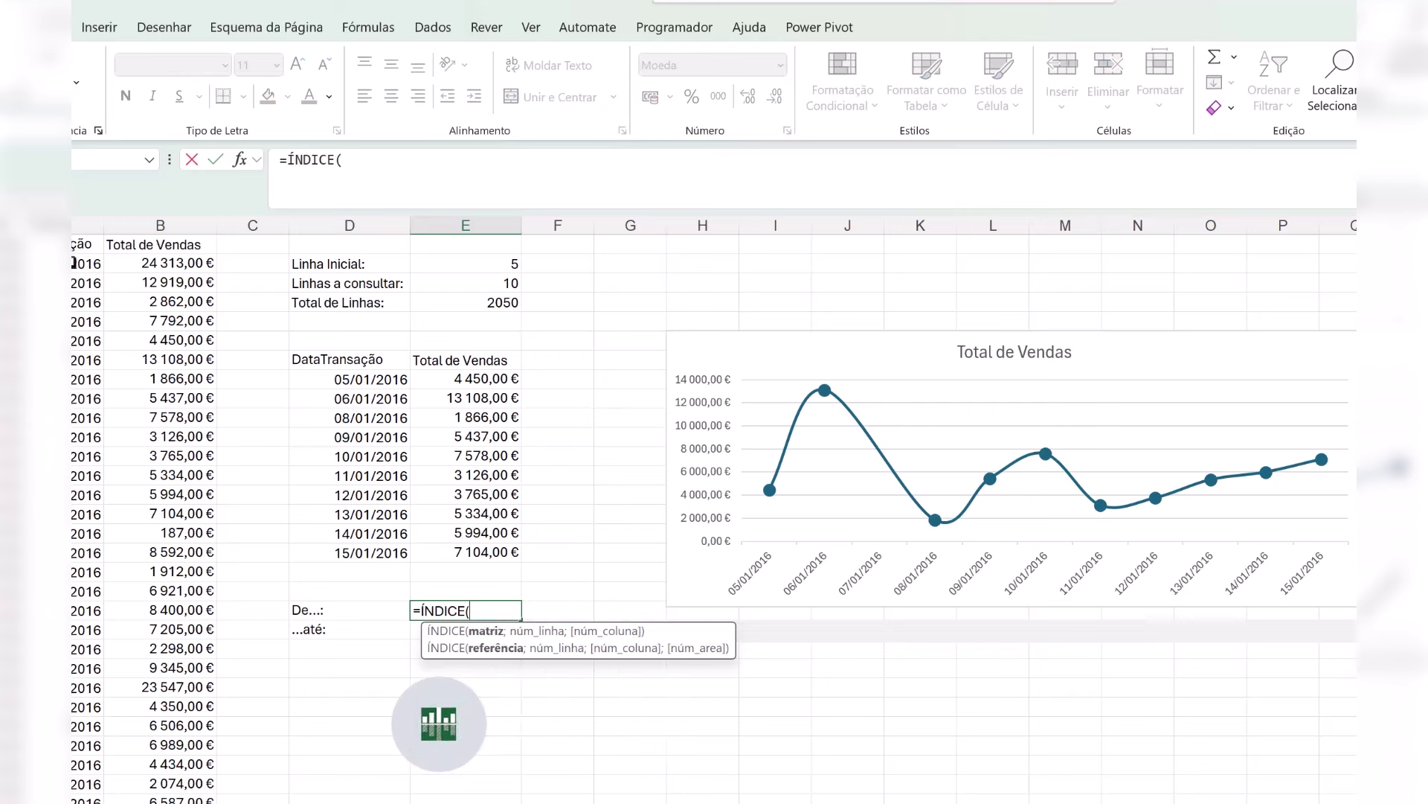
{"action": "left_click", "coordinate": [82, 263]}
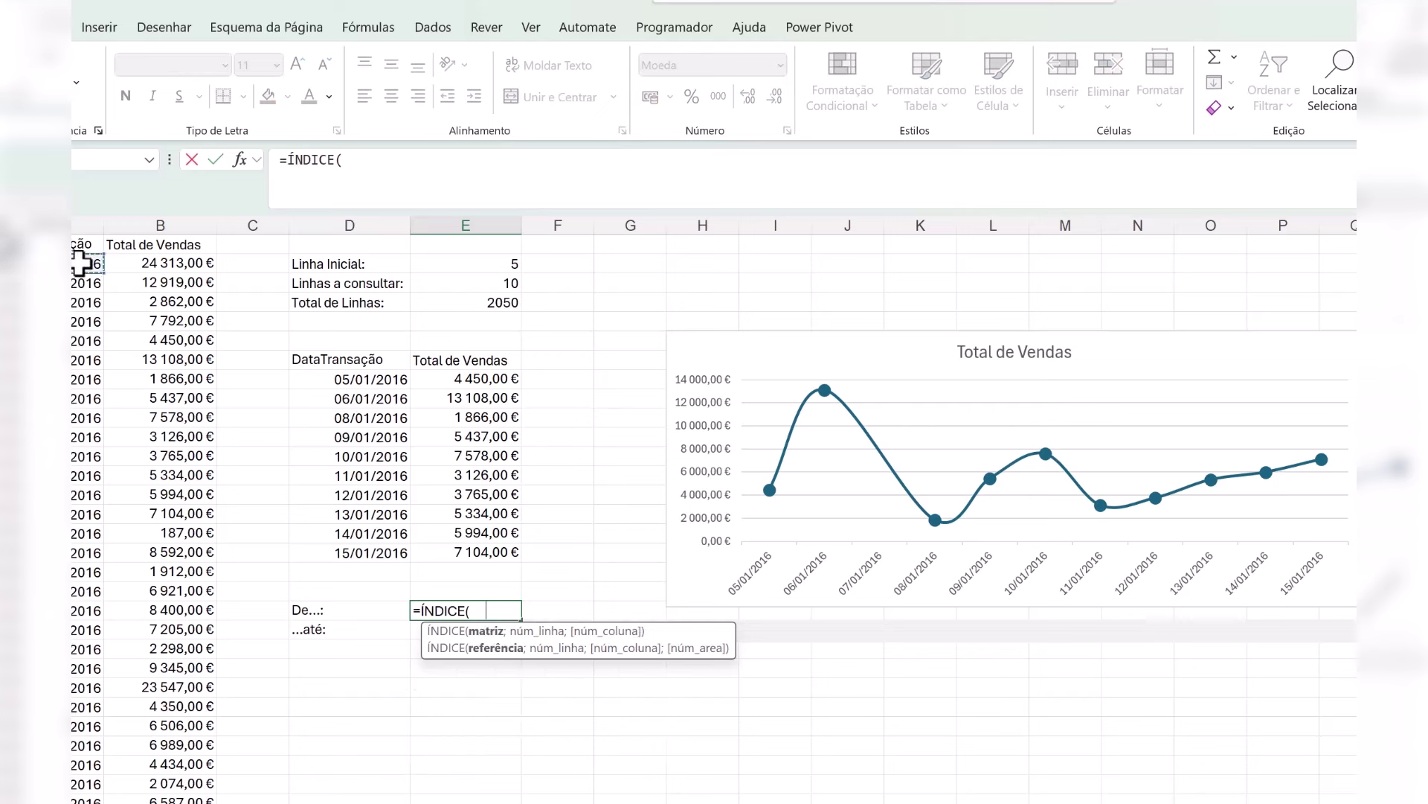
{"action": "key", "text": "ctrl+shift+Down"}
{"action": "scroll", "coordinate": [552, 367], "scroll_direction": "up", "scroll_amount": 7}
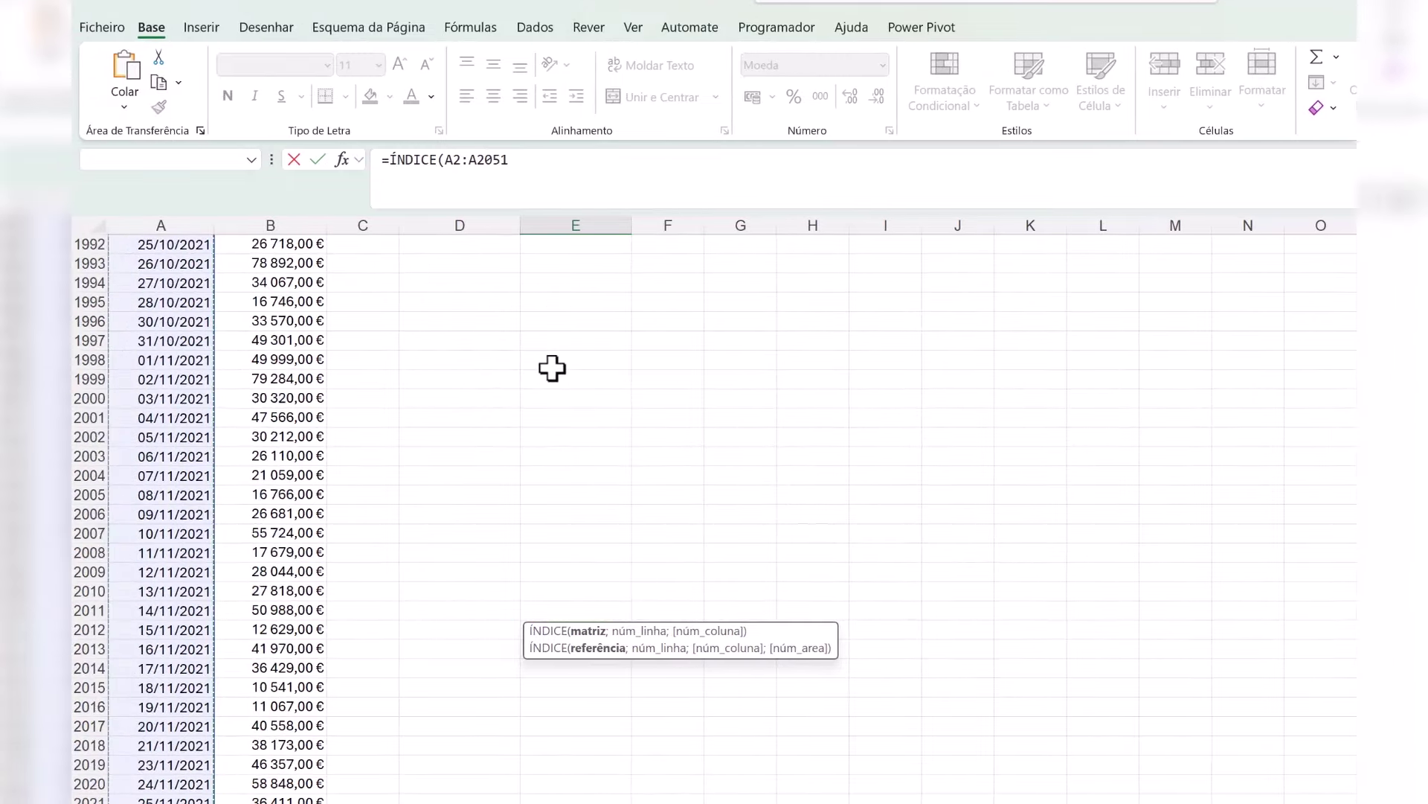
{"action": "scroll", "coordinate": [552, 368], "scroll_direction": "up", "scroll_amount": 20}
{"action": "scroll", "coordinate": [553, 368], "scroll_direction": "up", "scroll_amount": 20}
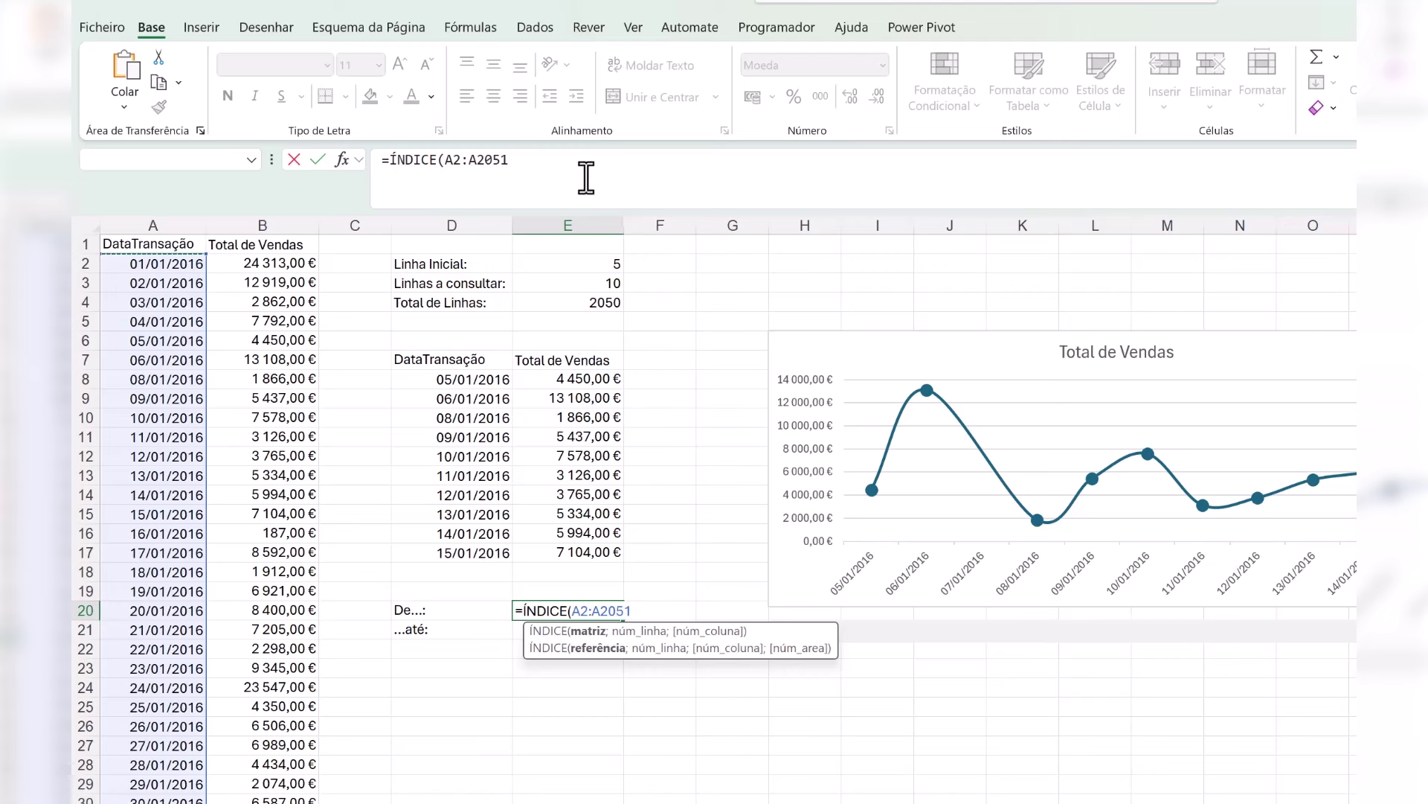
{"action": "type", "text": ";"}
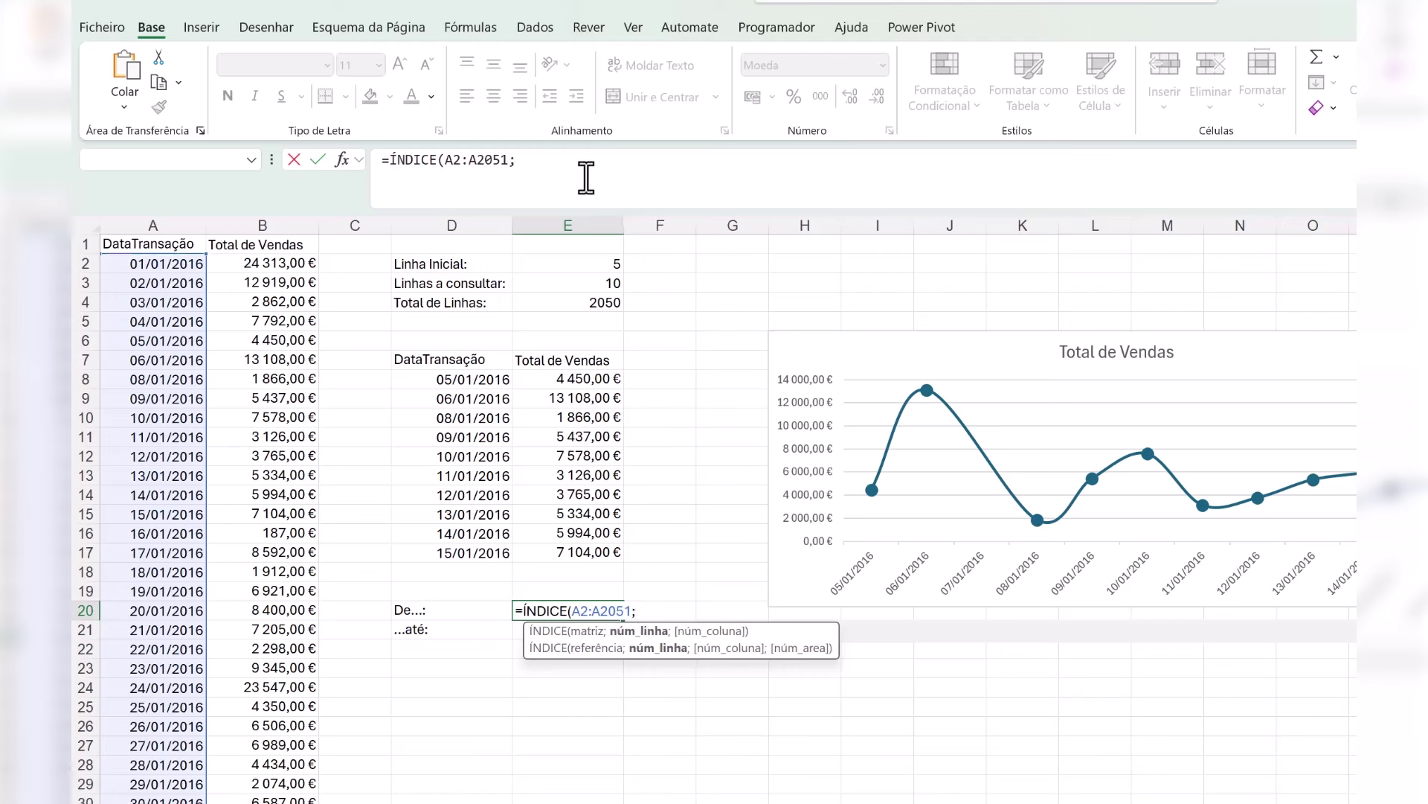
{"action": "left_click", "coordinate": [601, 262]}
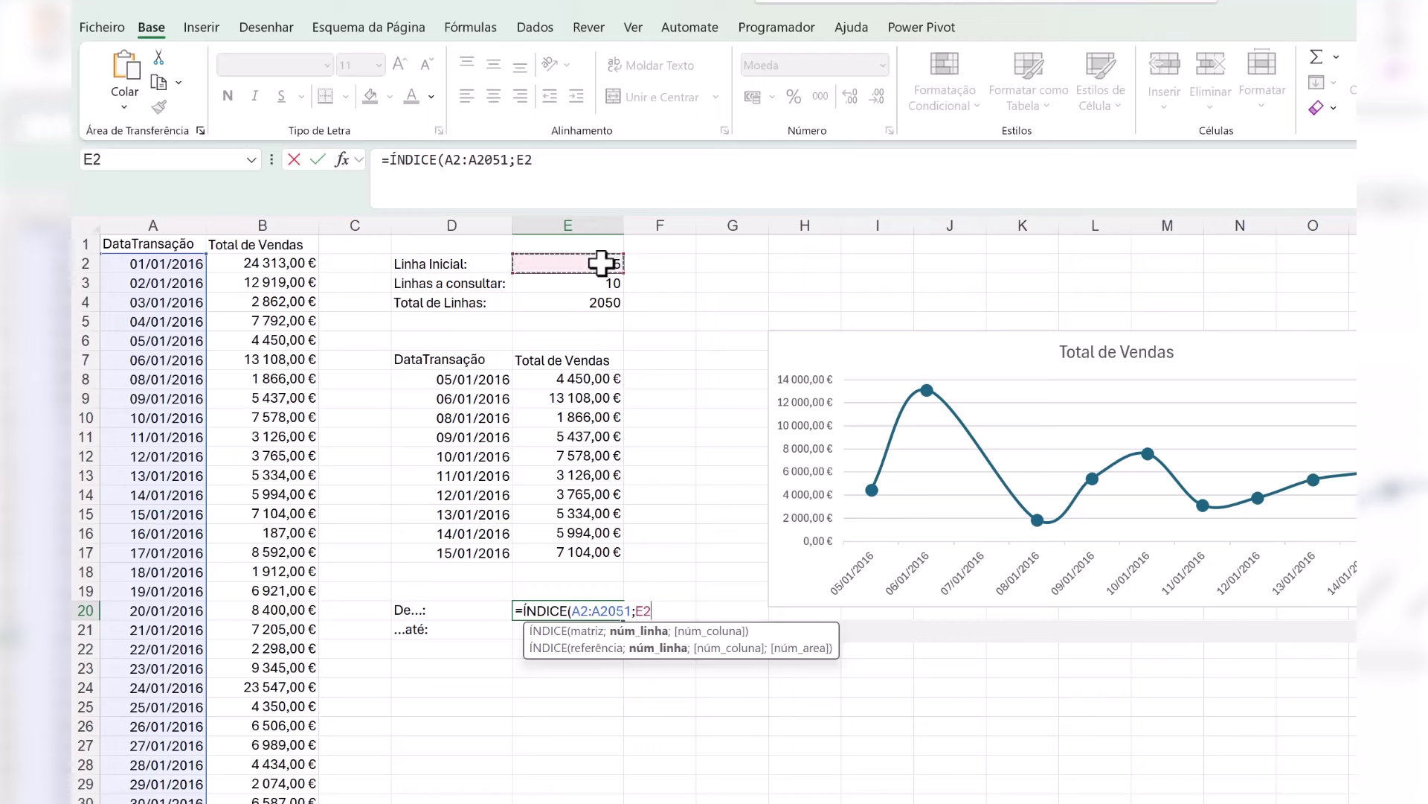
{"action": "key", "text": "Return"}
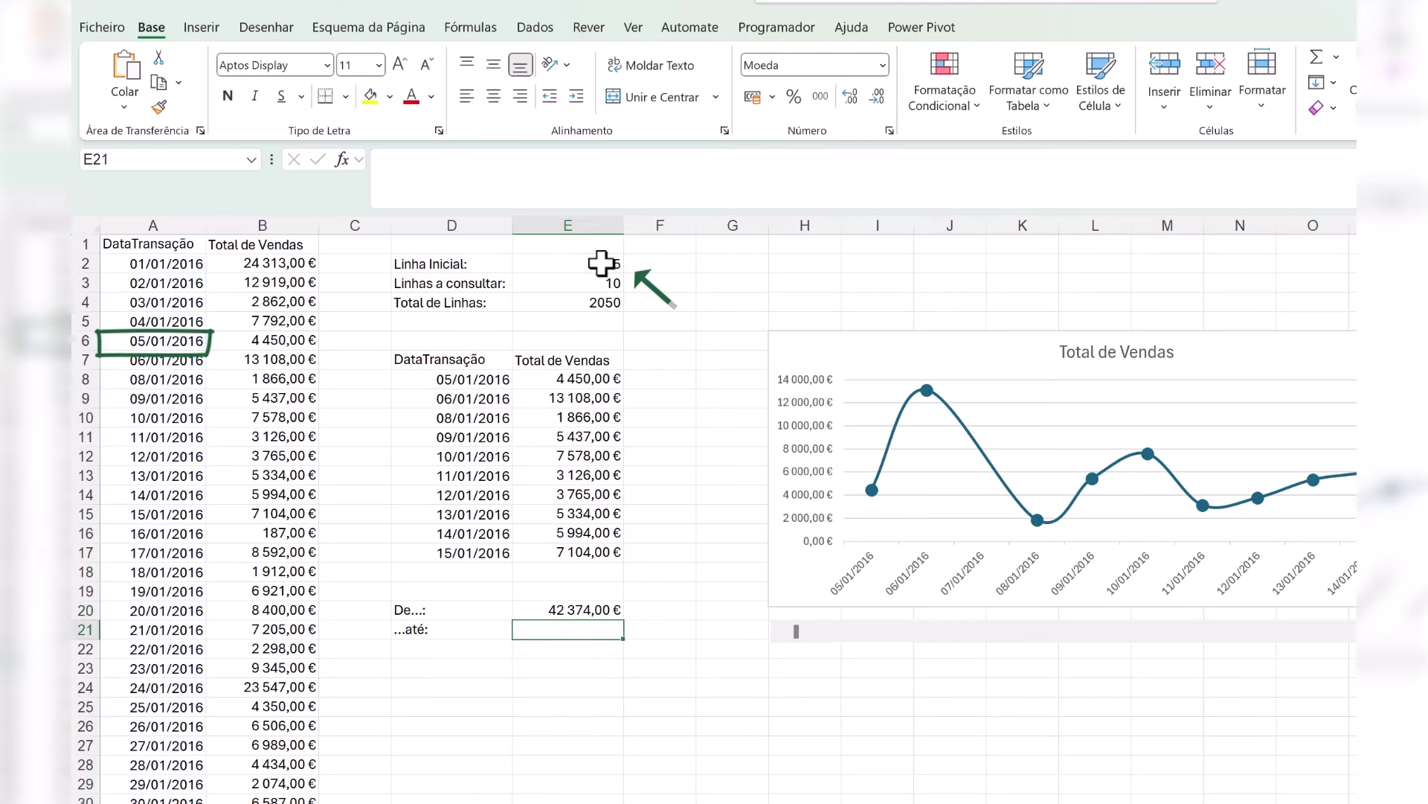
Step: Format cell E20 with the Data Abreviada number format
{"action": "left_click", "coordinate": [595, 612]}
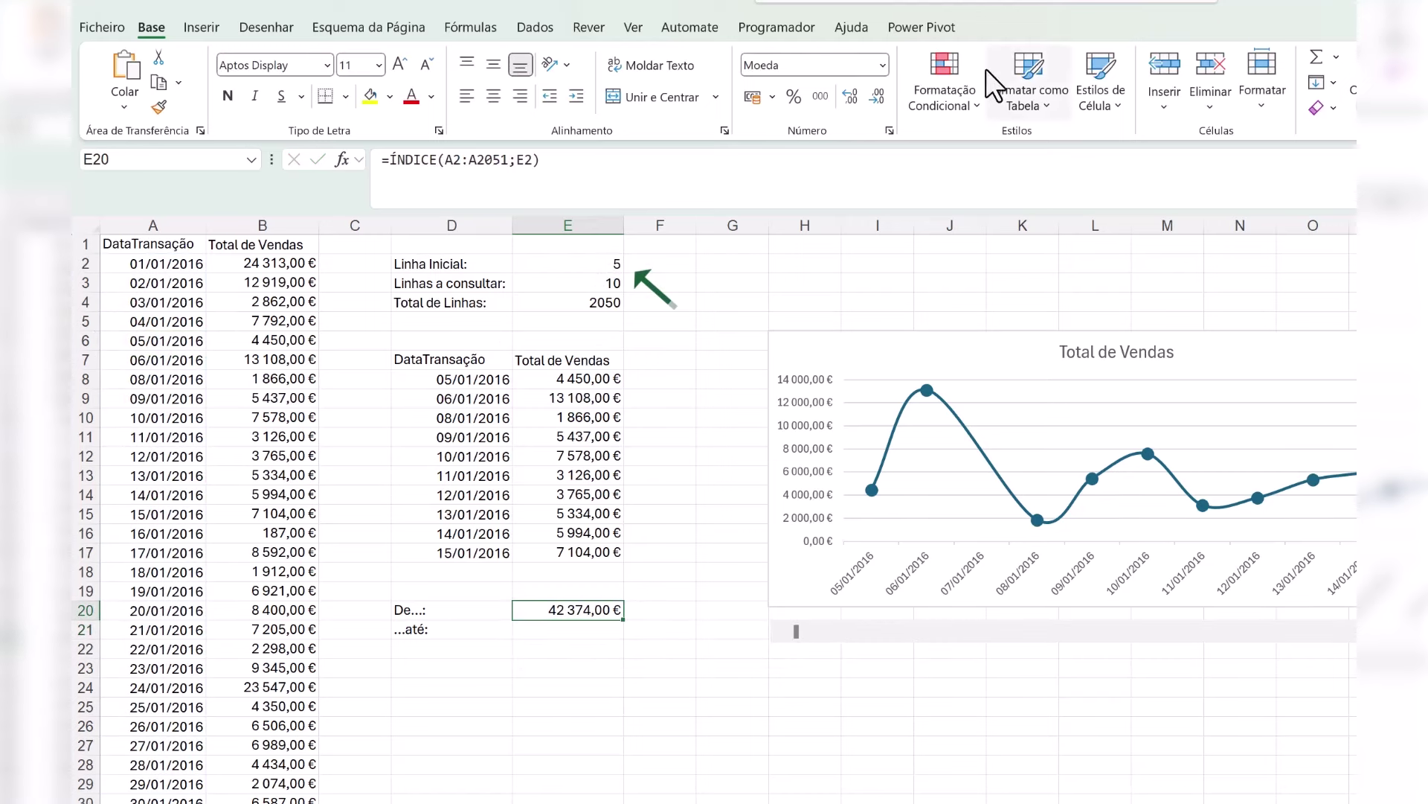
{"action": "left_click", "coordinate": [883, 66]}
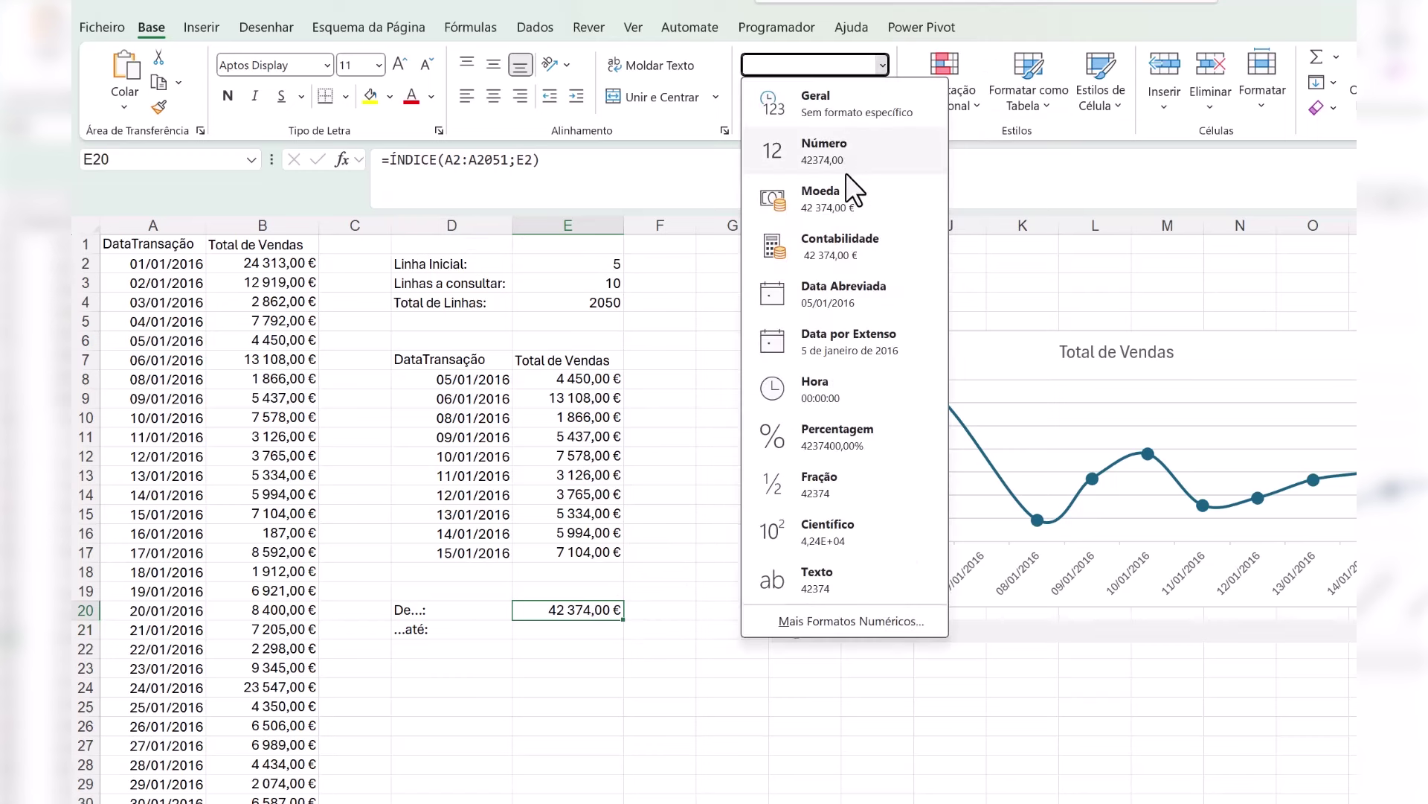
{"action": "left_click", "coordinate": [840, 302]}
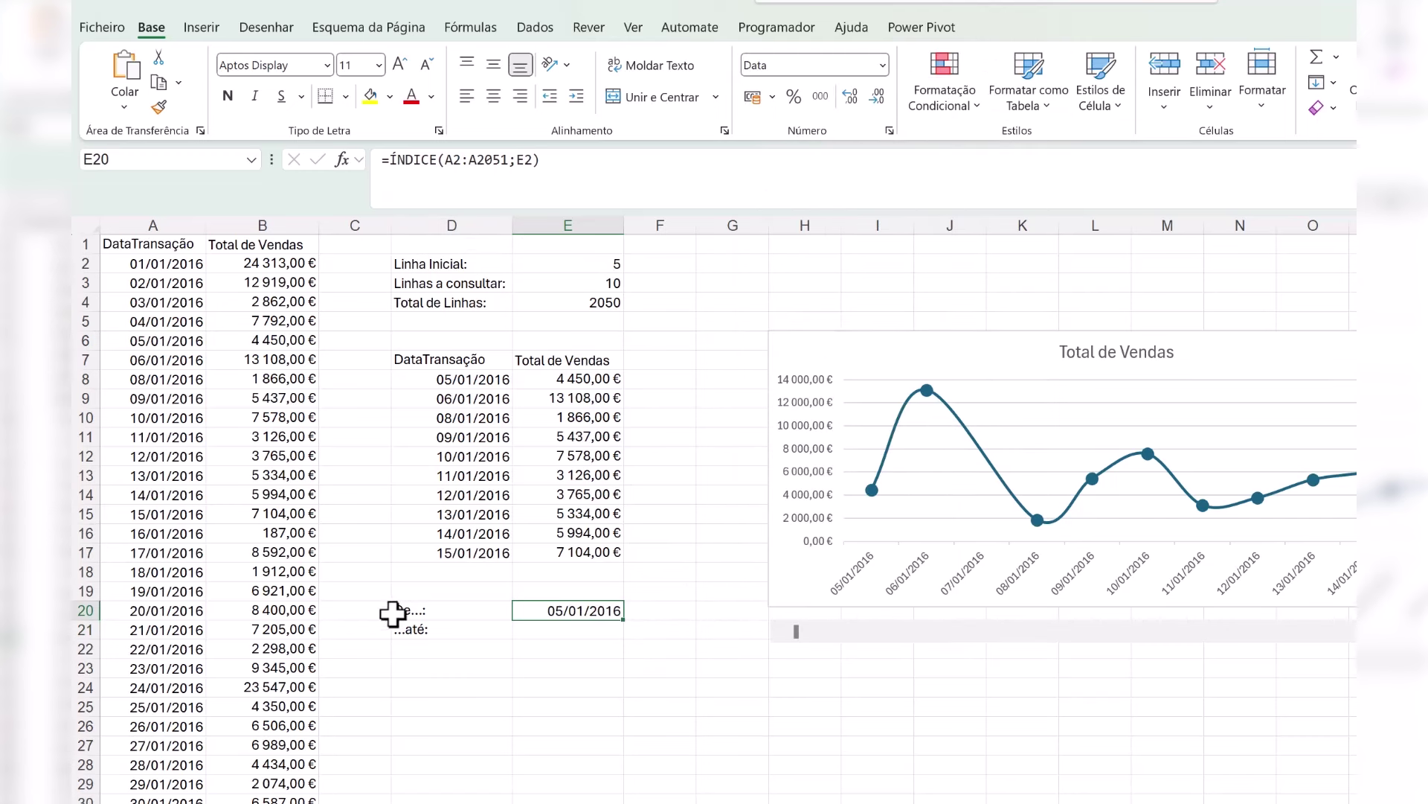
Step: Move the De/até block from D20:E21 to G24:H25 and autofit the width of column H
{"action": "left_click", "coordinate": [452, 617]}
{"action": "left_click_drag", "start_coordinate": [451, 618], "coordinate": [801, 692]}
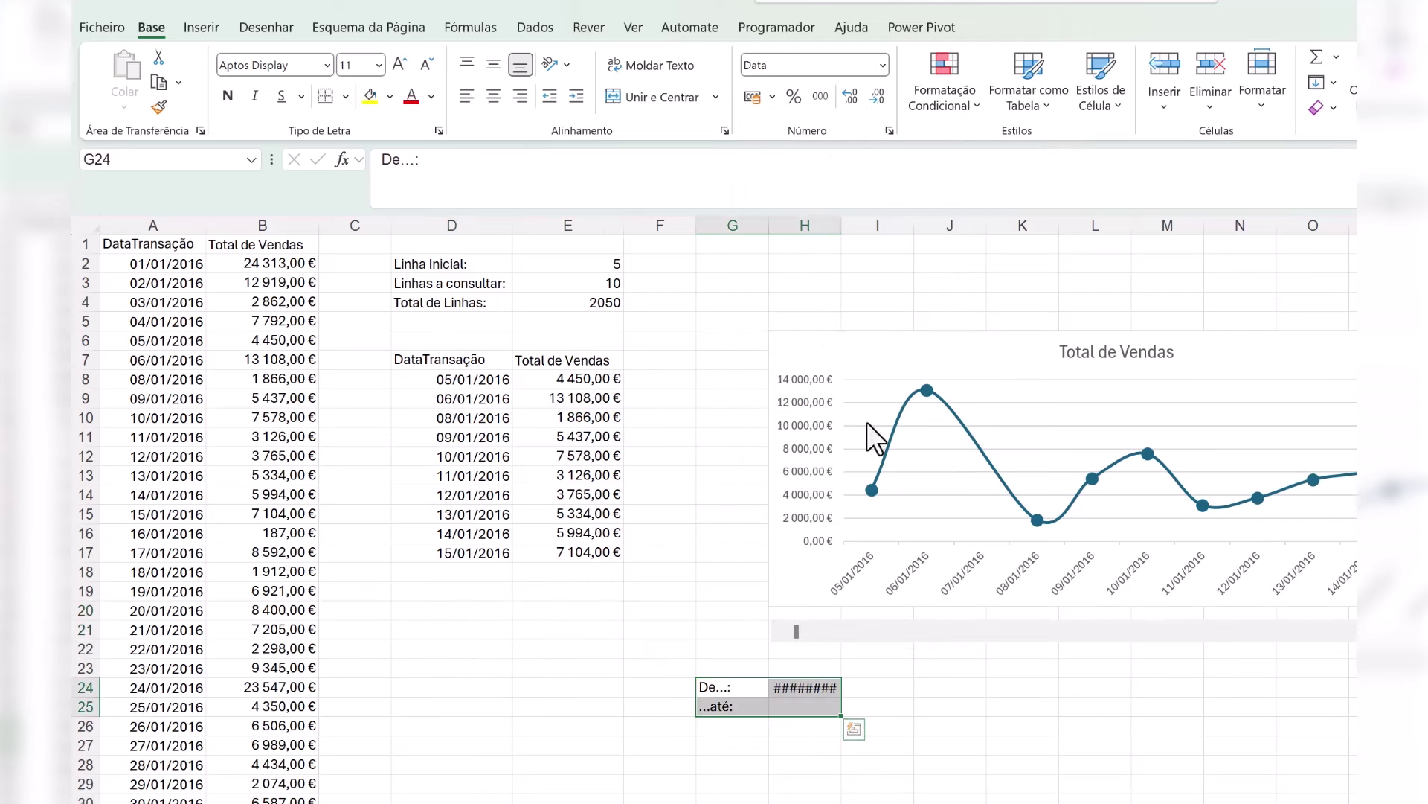
{"action": "left_click", "coordinate": [823, 216]}
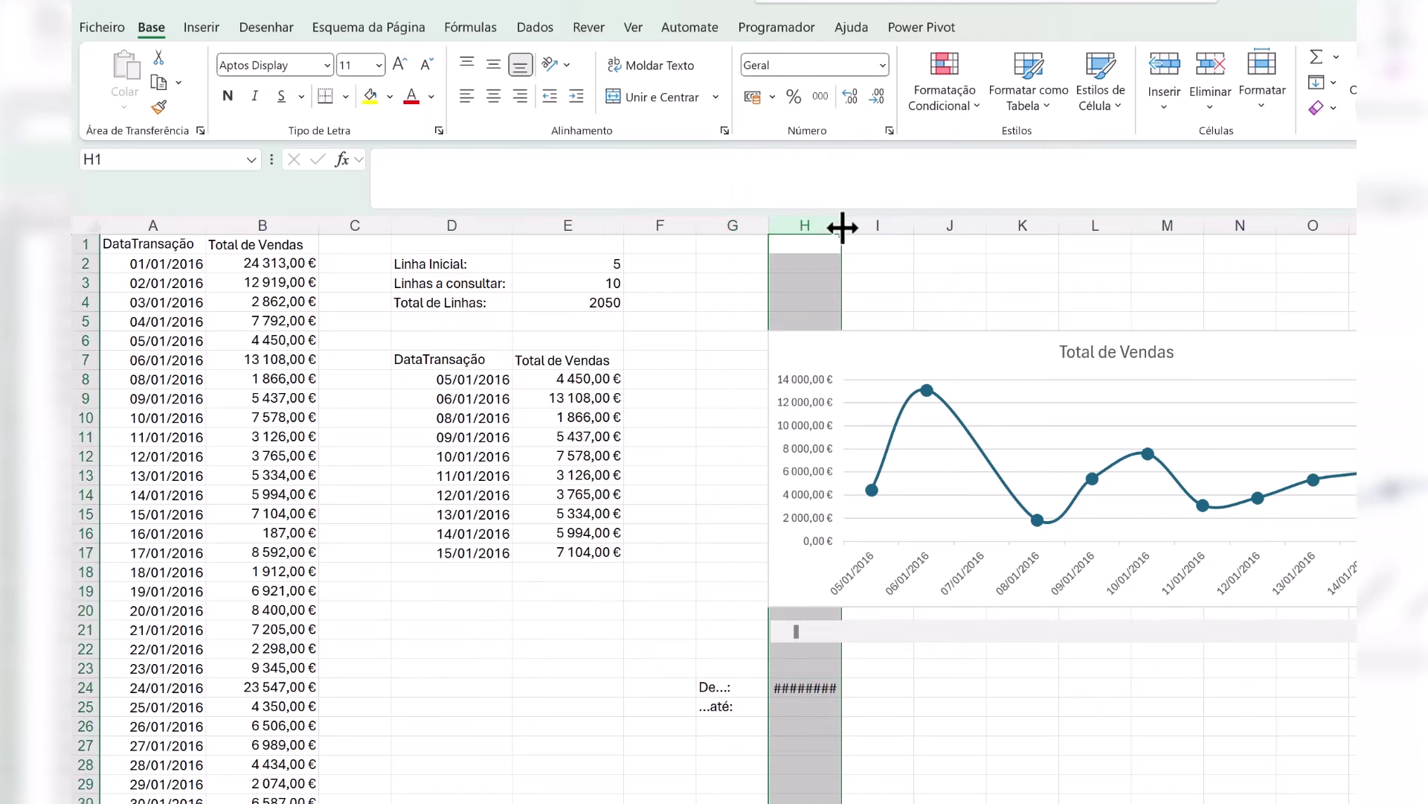
{"action": "double_click", "coordinate": [842, 227]}
{"action": "left_click", "coordinate": [818, 691]}
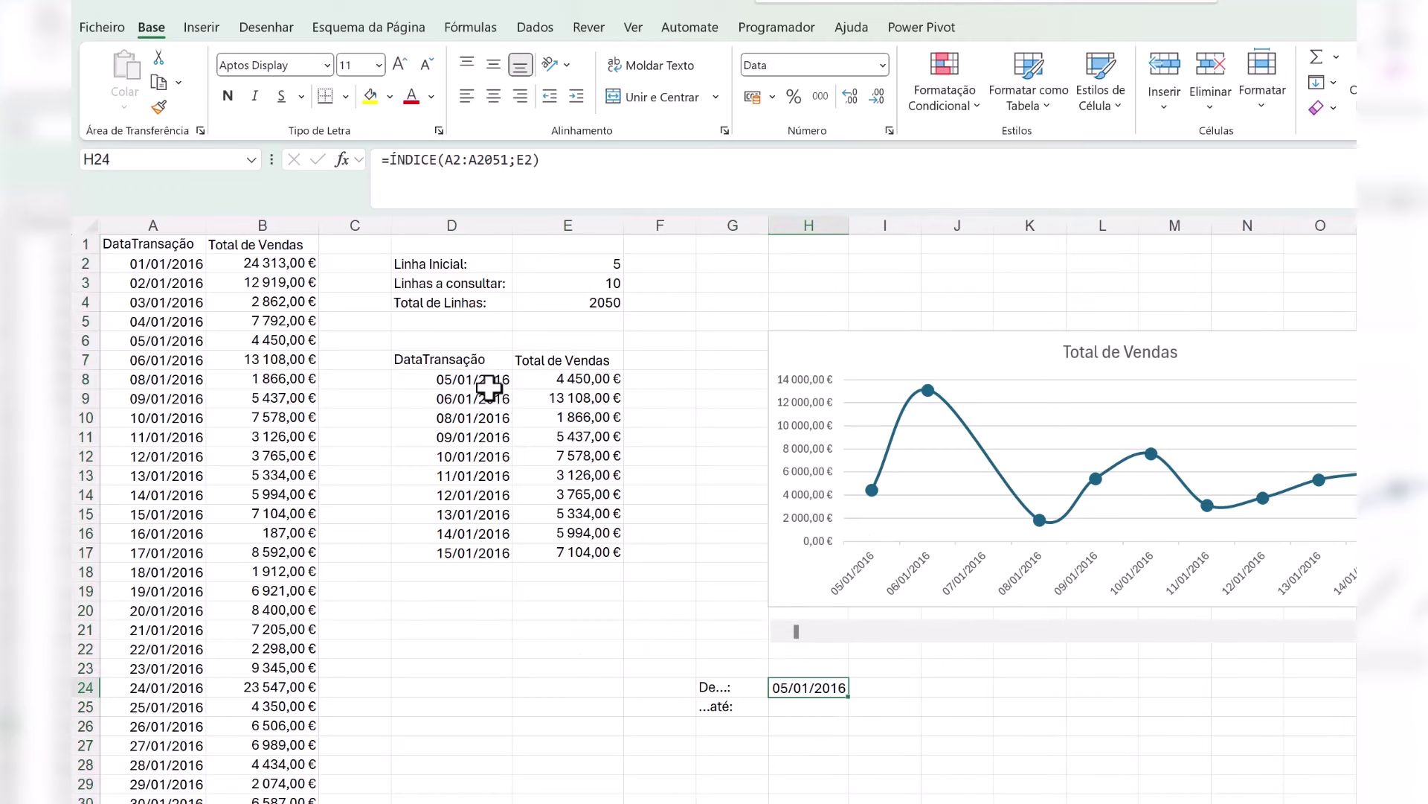
Step: Copy the H24 formula text into cell H25 and change its row argument, giving =ÍNDICE(A2:A2051;E3-E2)
{"action": "left_click", "coordinate": [818, 709]}
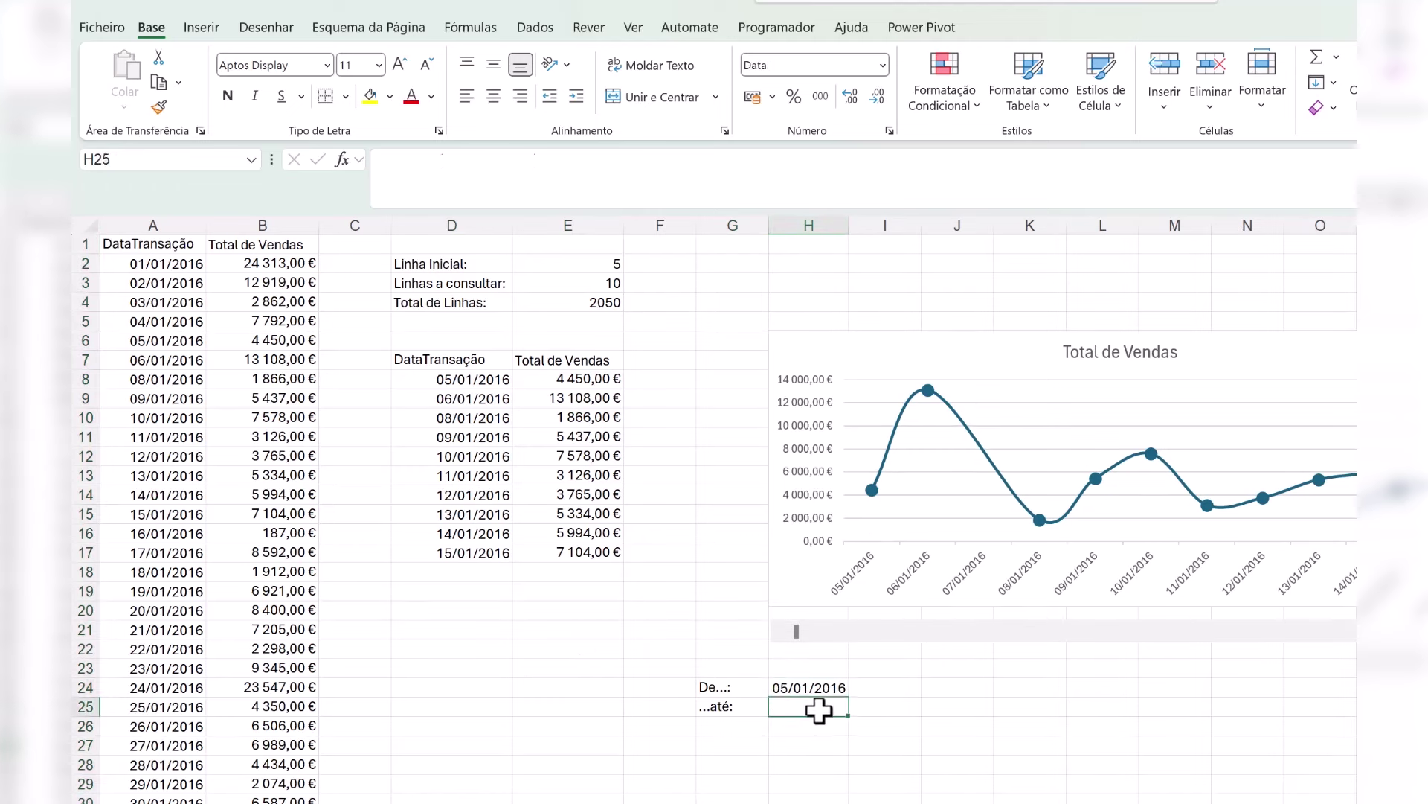
{"action": "left_click", "coordinate": [834, 684]}
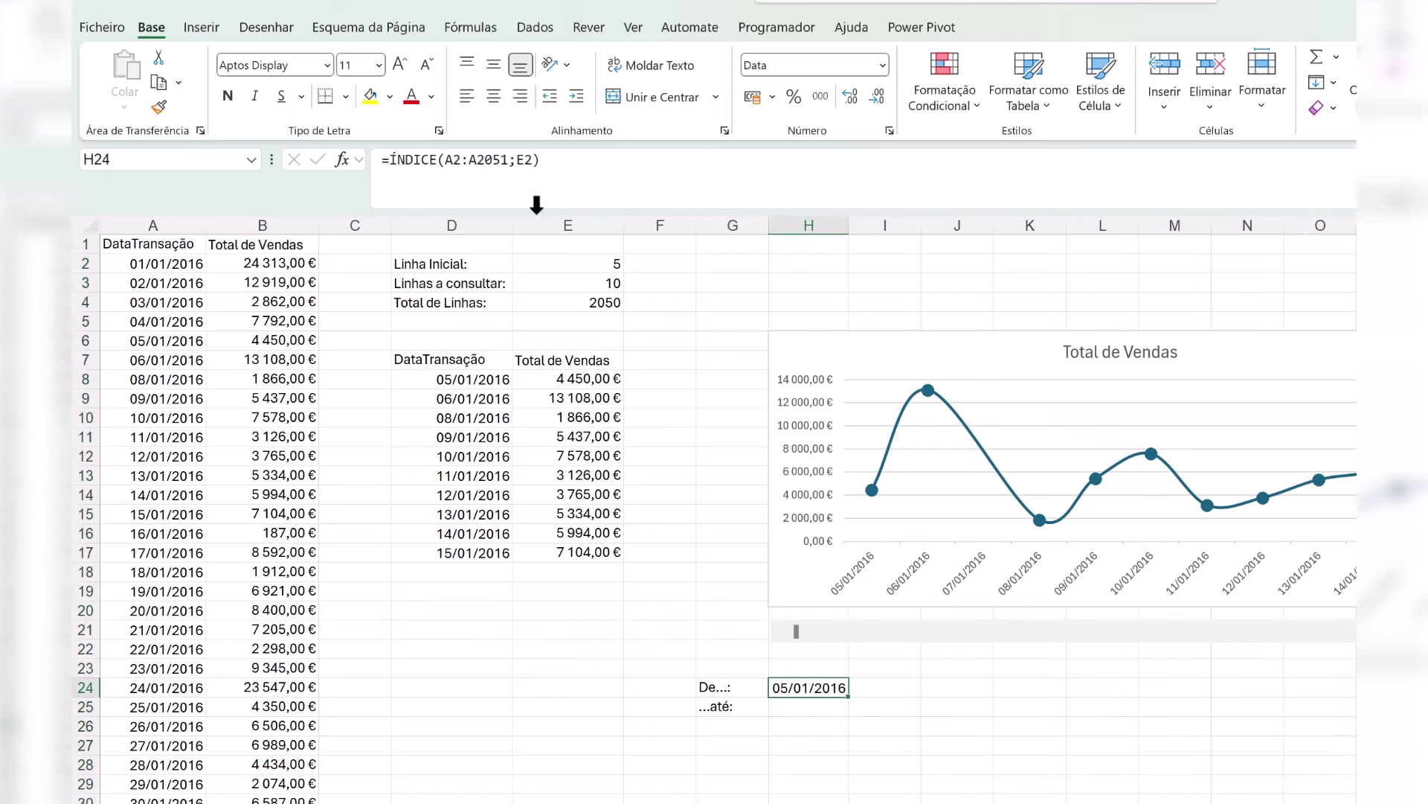
{"action": "left_click", "coordinate": [571, 158]}
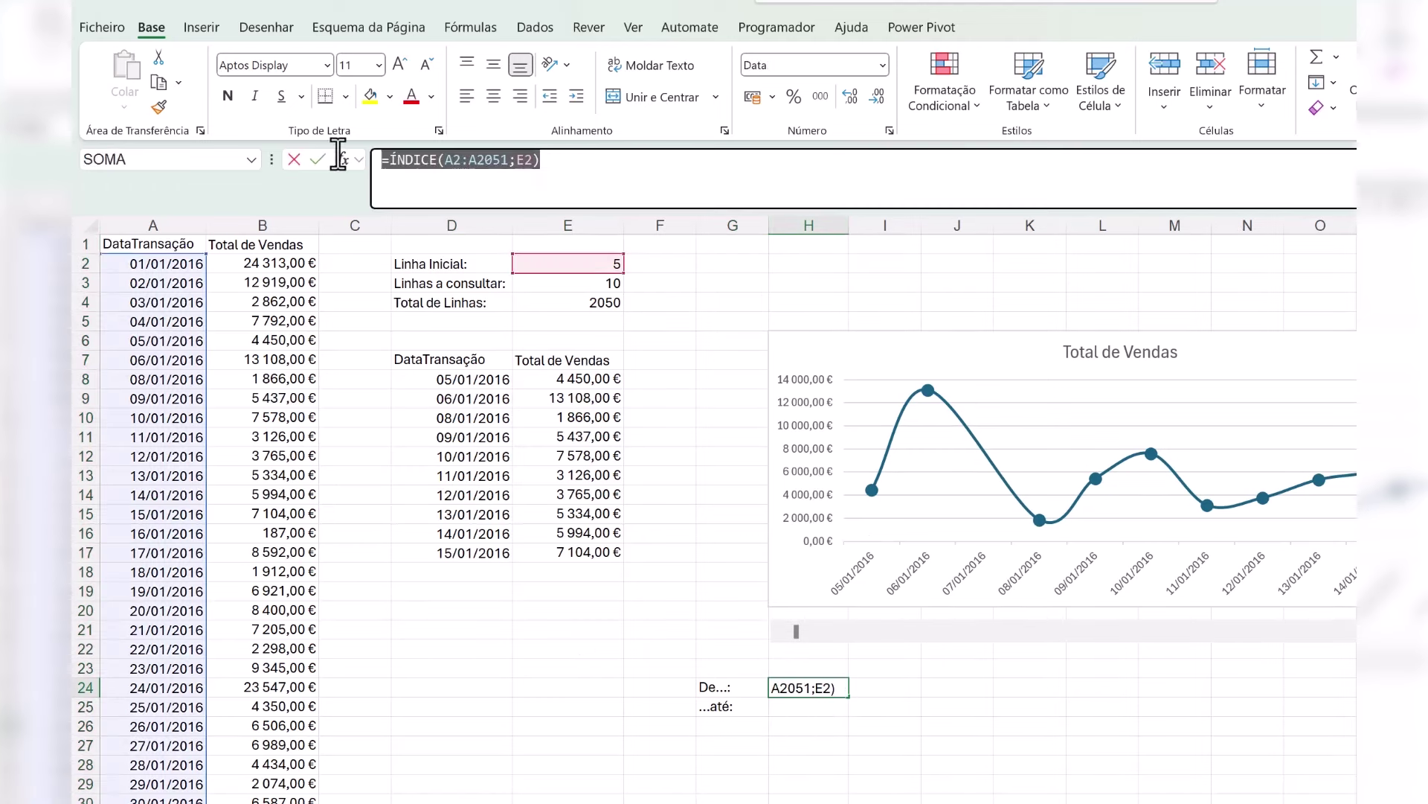
{"action": "left_click", "coordinate": [837, 711]}
{"action": "left_click", "coordinate": [558, 182]}
{"action": "type", "text": "=ÍNDICE(A2:A2051;E2)"}
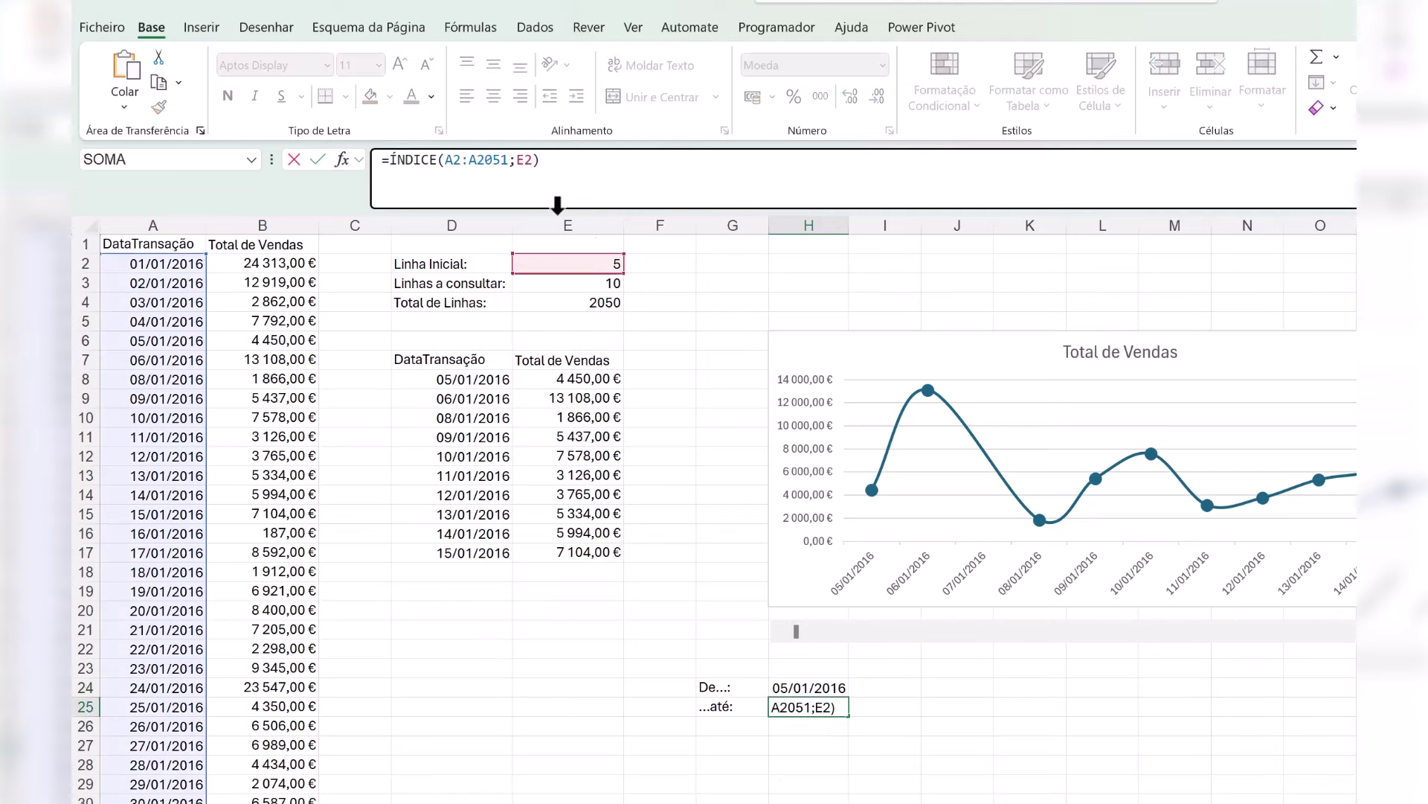
{"action": "double_click", "coordinate": [525, 159]}
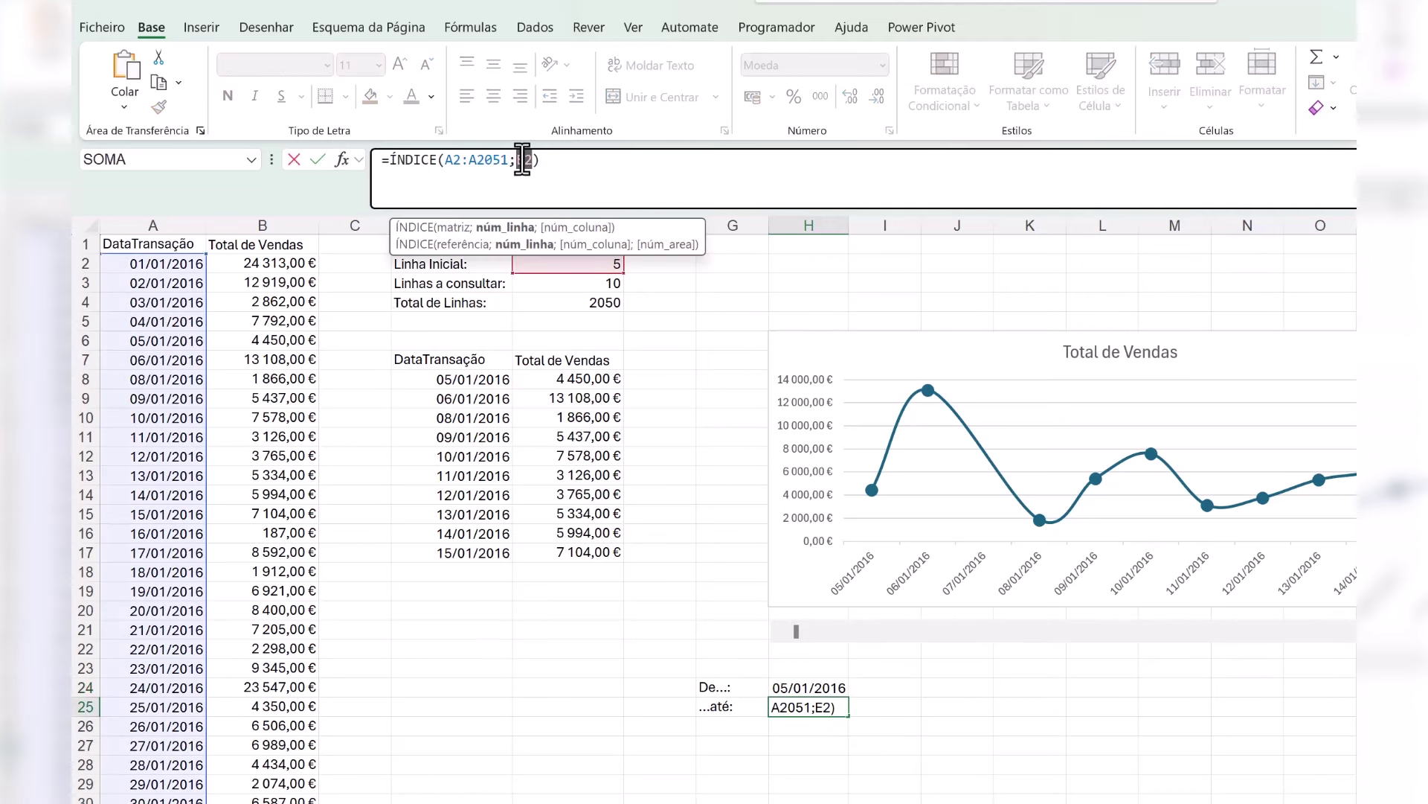
{"action": "left_click", "coordinate": [572, 284]}
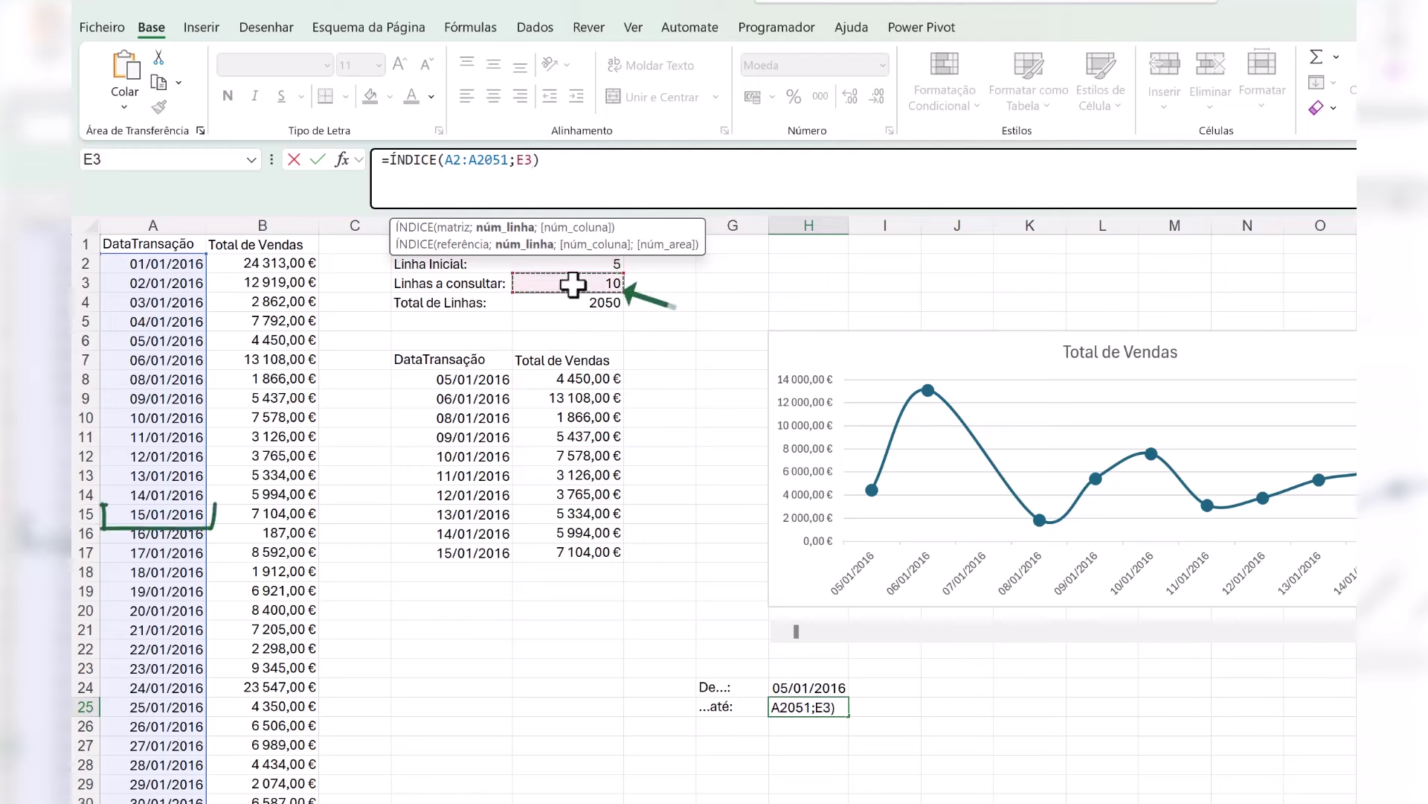
{"action": "type", "text": "-"}
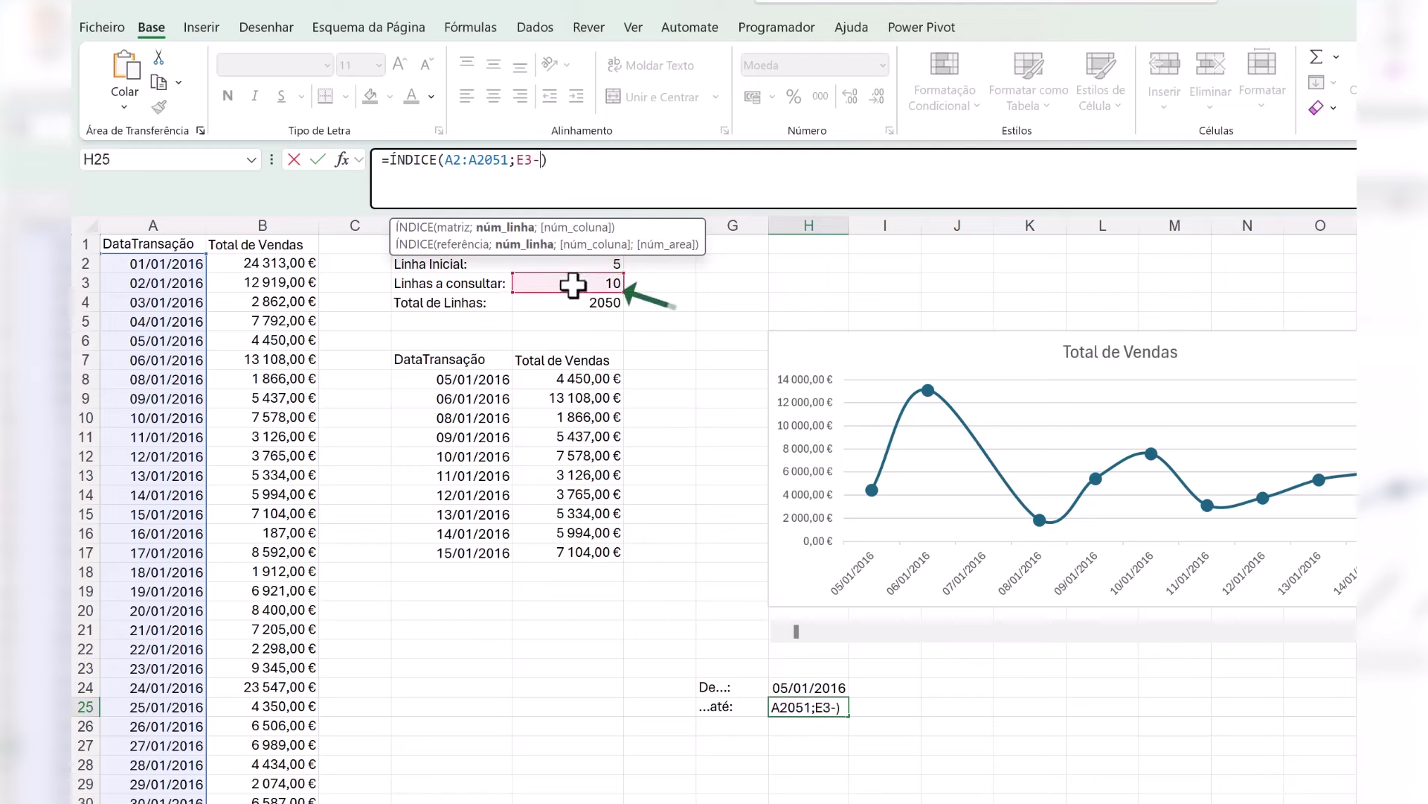
{"action": "left_click", "coordinate": [584, 265]}
{"action": "key", "text": "Return"}
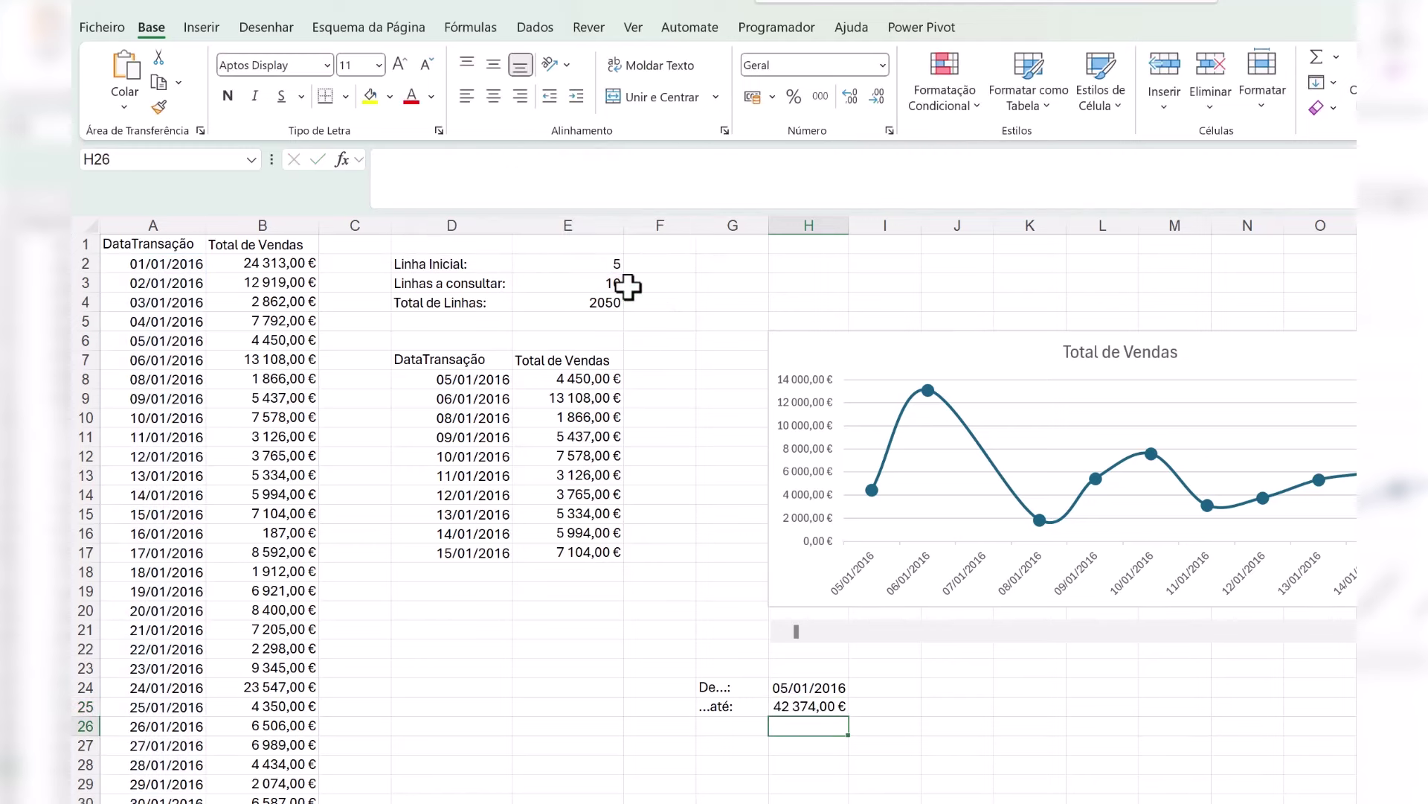
Step: Format cell H25 with the Data Abreviada number format
{"action": "left_click", "coordinate": [831, 708]}
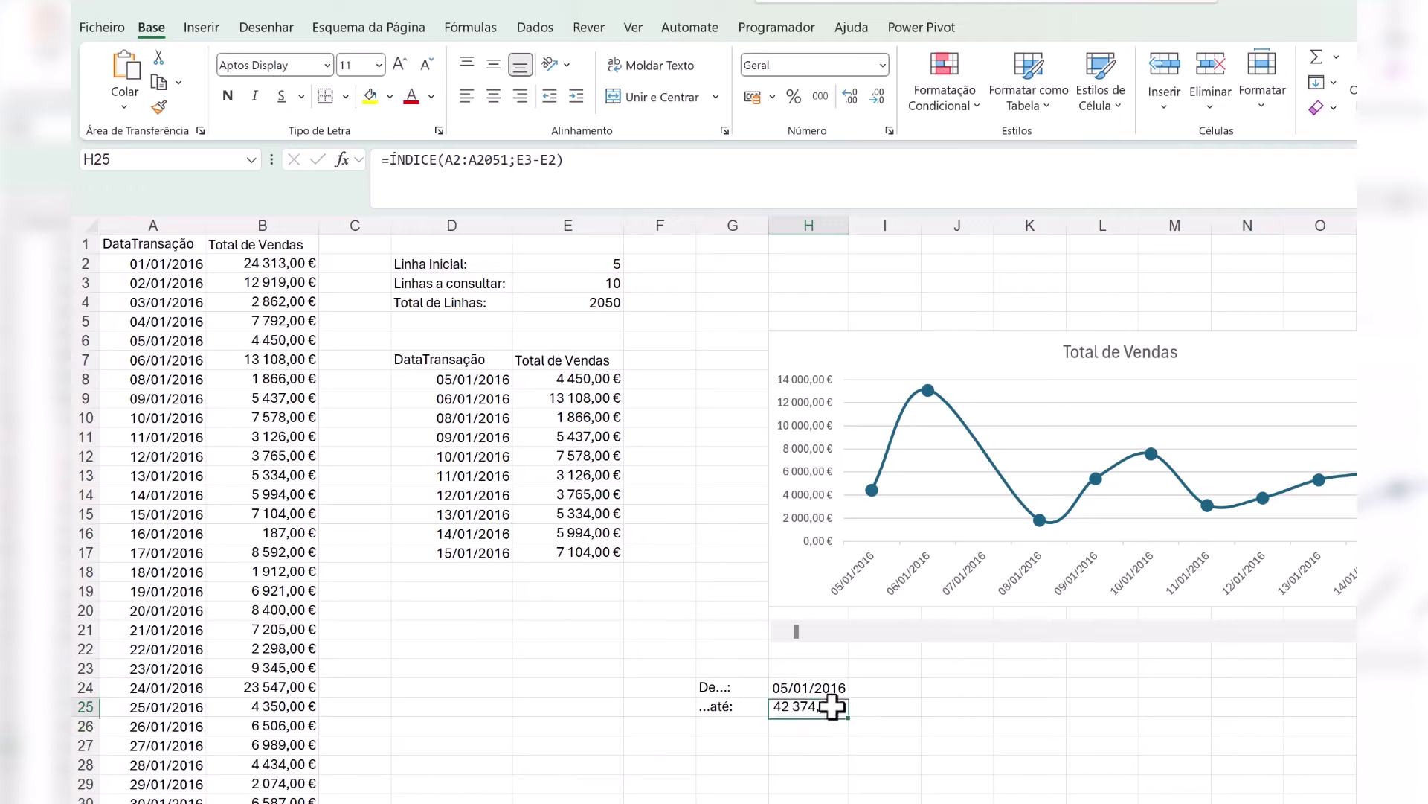
{"action": "left_click", "coordinate": [881, 64]}
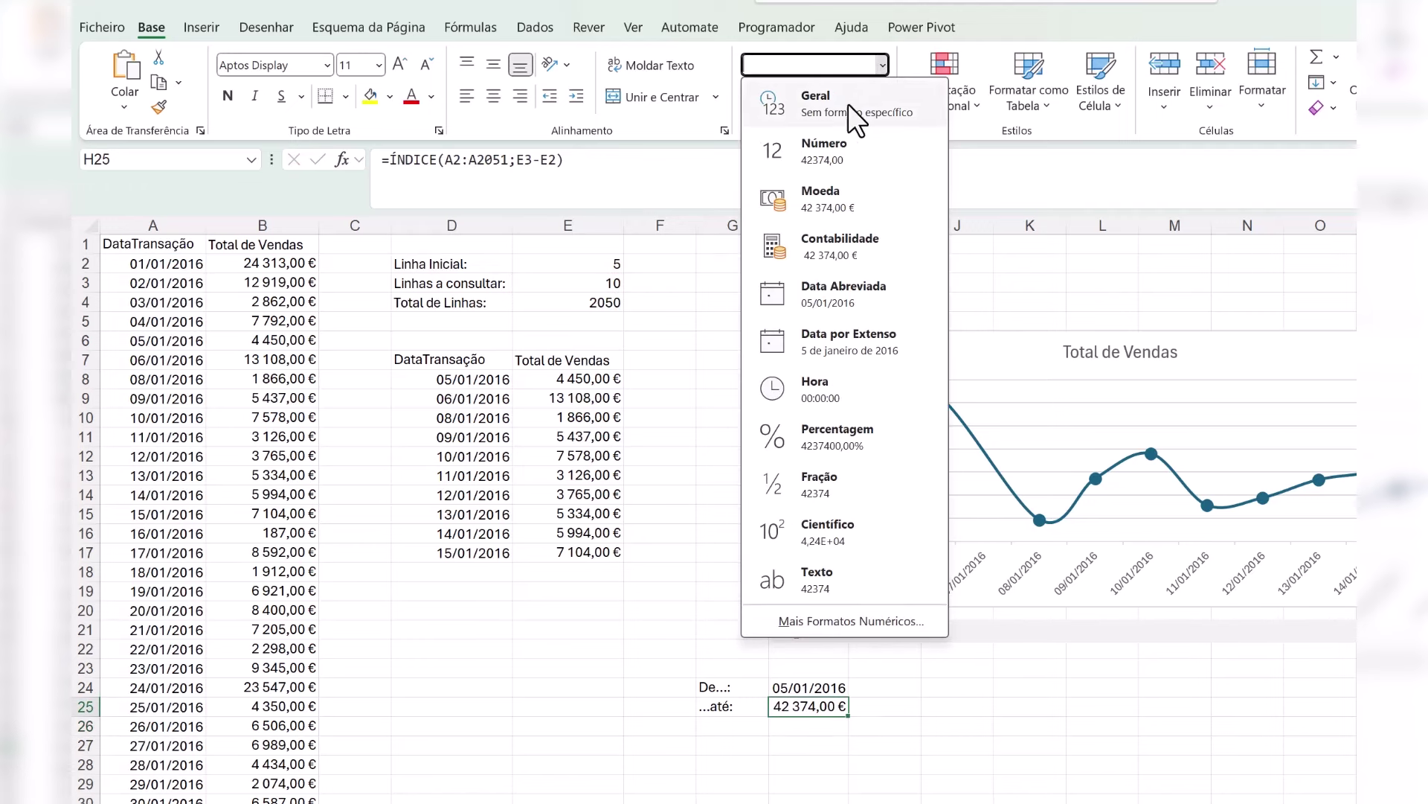
{"action": "left_click", "coordinate": [836, 287]}
{"action": "left_click", "coordinate": [961, 783]}
Step: Replace the minus with a plus in the H25 formula so it reads =ÍNDICE(A2:A2051;E3+E2)
{"action": "left_click", "coordinate": [812, 711]}
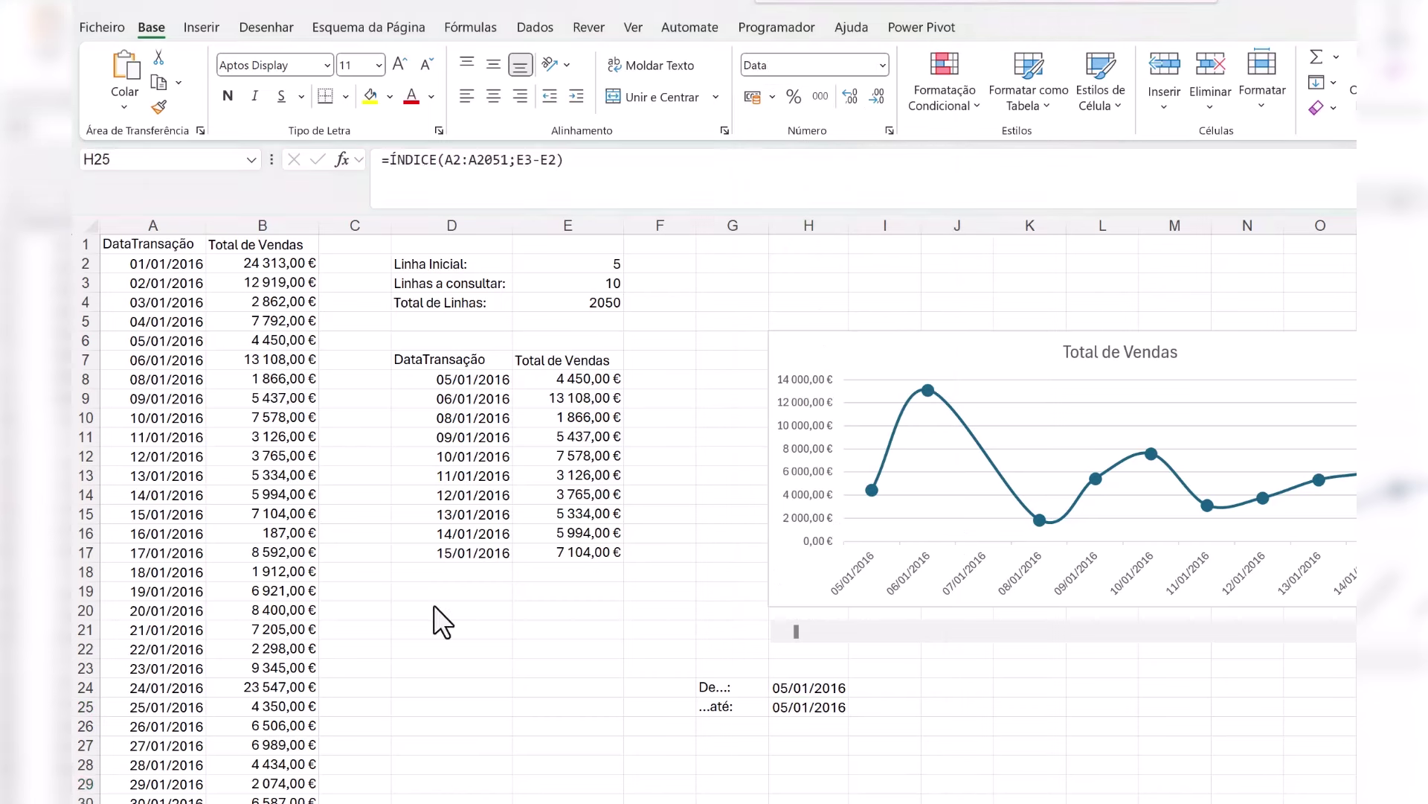
{"action": "left_click", "coordinate": [793, 708]}
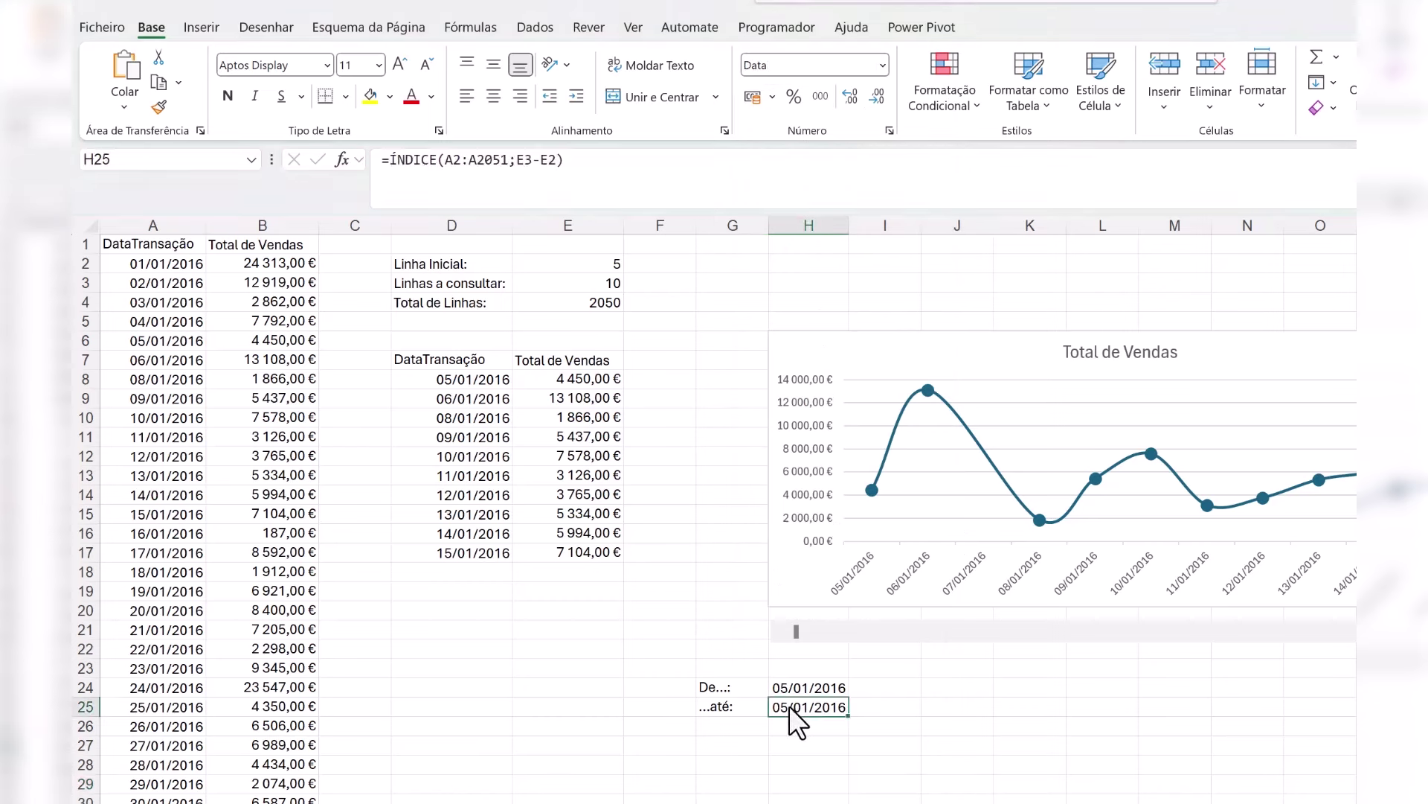
{"action": "left_click", "coordinate": [535, 160]}
{"action": "key", "text": "BackSpace"}
{"action": "type", "text": "+"}
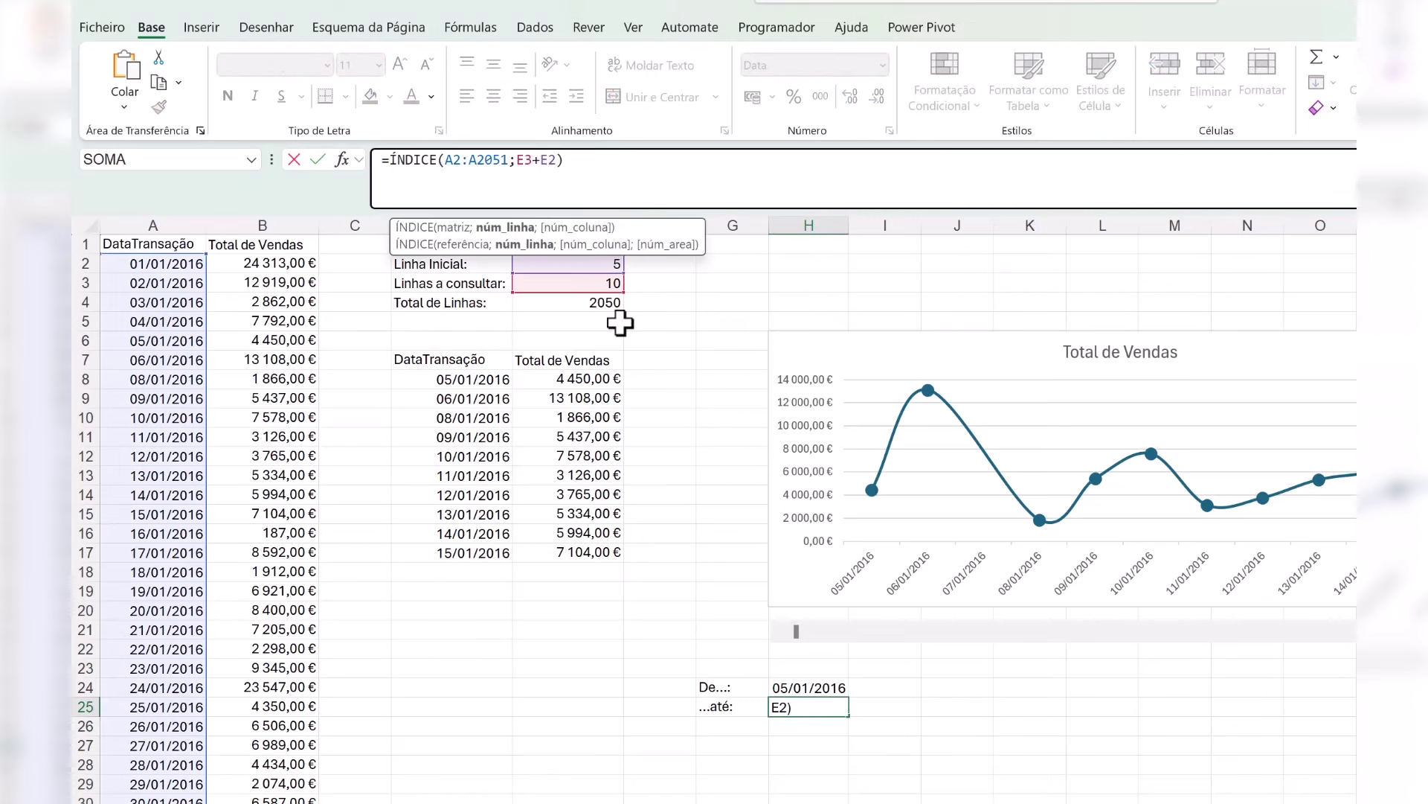
{"action": "key", "text": "Return"}
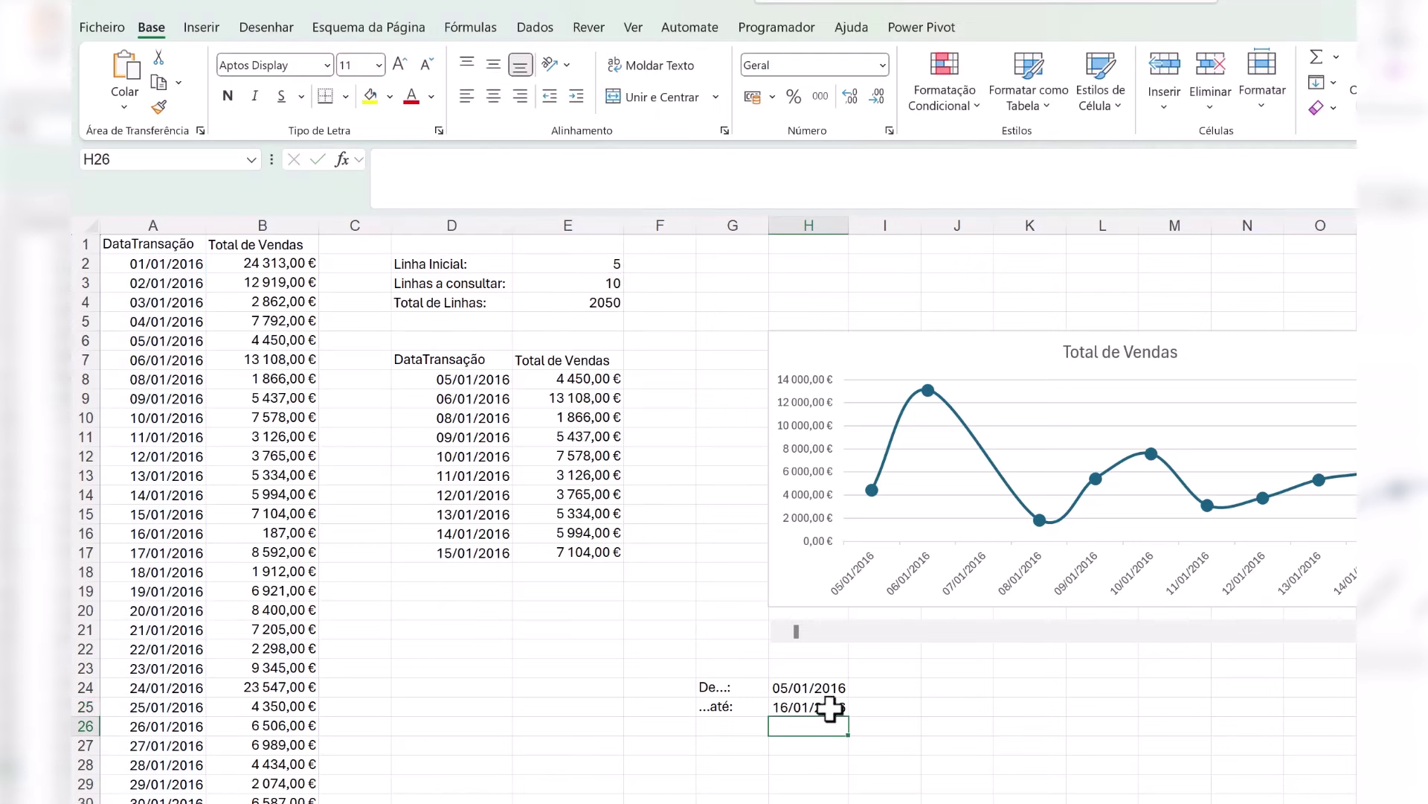
Step: Subtract 1 from the row argument in cell H25, making the formula =ÍNDICE(A2:A2051;E3+E2-1)
{"action": "left_click", "coordinate": [830, 708]}
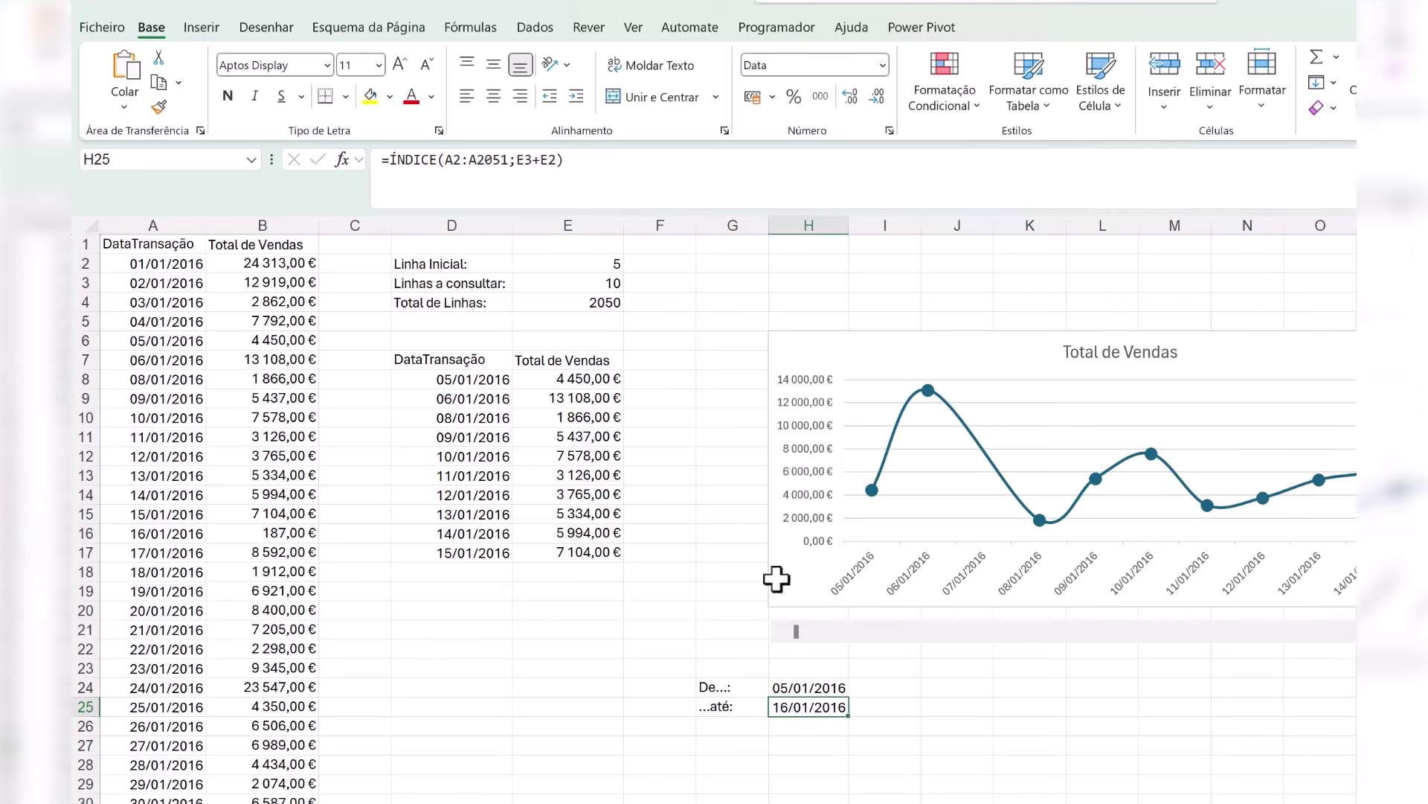
{"action": "left_click", "coordinate": [557, 159]}
{"action": "type", "text": "-1"}
{"action": "key", "text": "Return"}
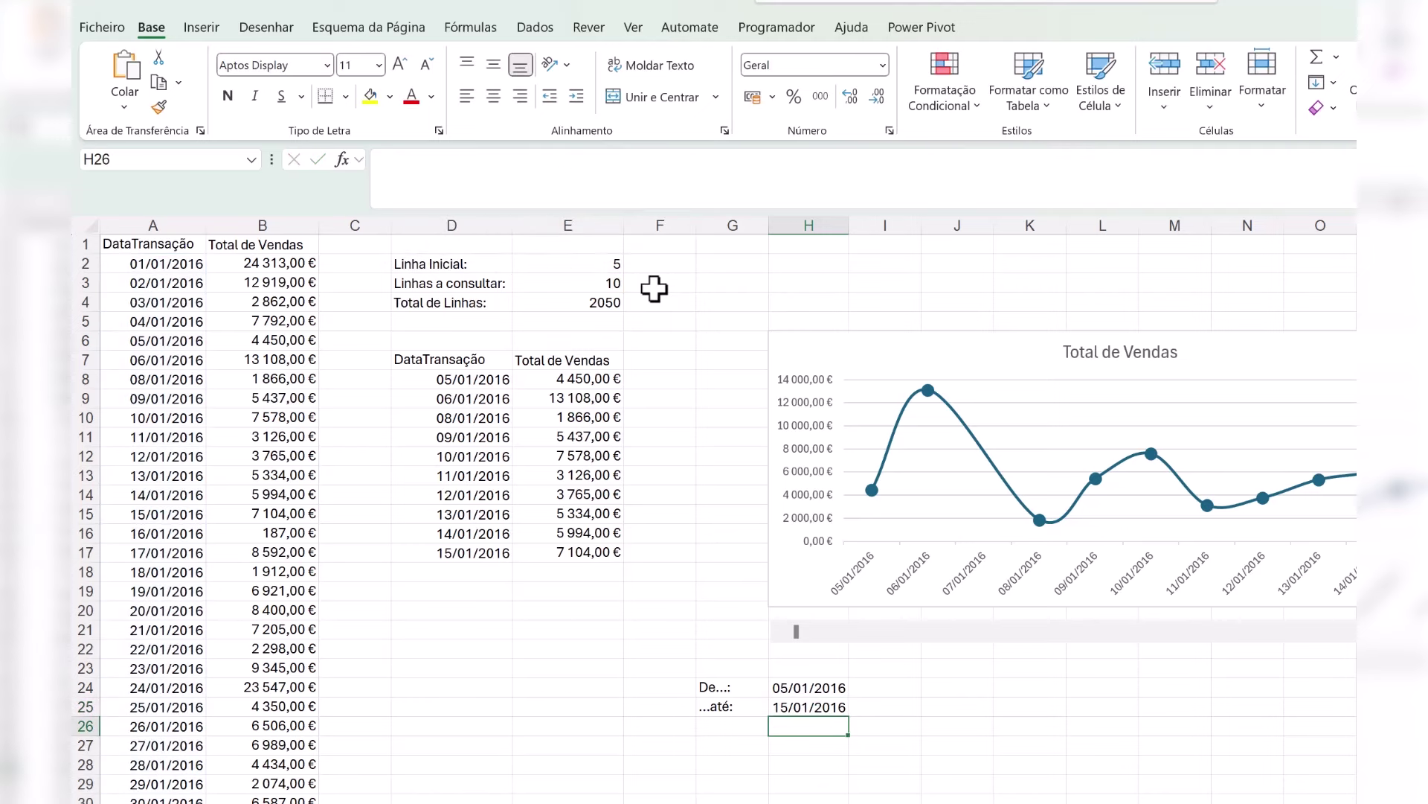
Step: Compare the De and até dates in H24:H25 with the first and last dates of the DataTransação list in column D
{"action": "left_click", "coordinate": [830, 686]}
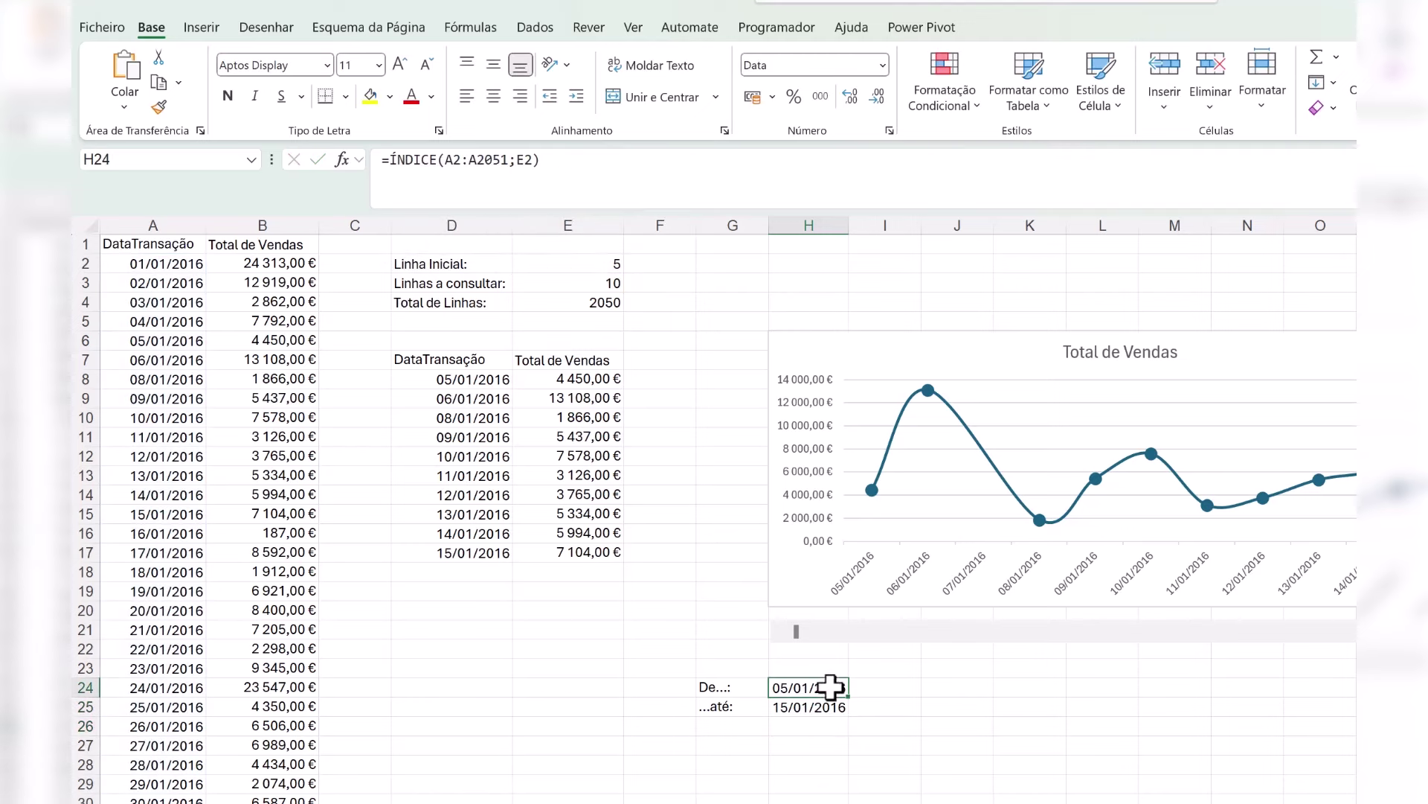
{"action": "left_click", "coordinate": [480, 378]}
{"action": "left_click", "coordinate": [476, 551]}
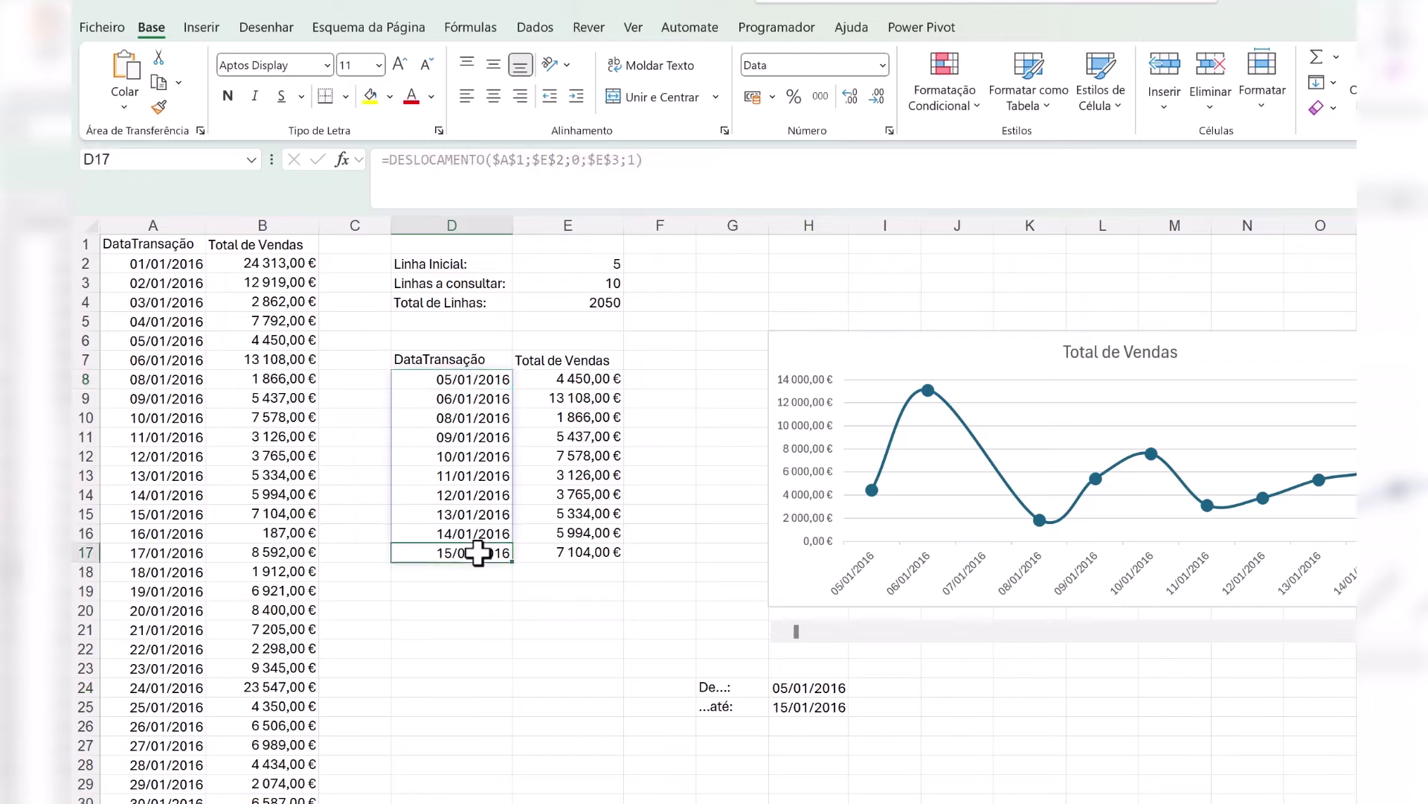
{"action": "left_click", "coordinate": [785, 707]}
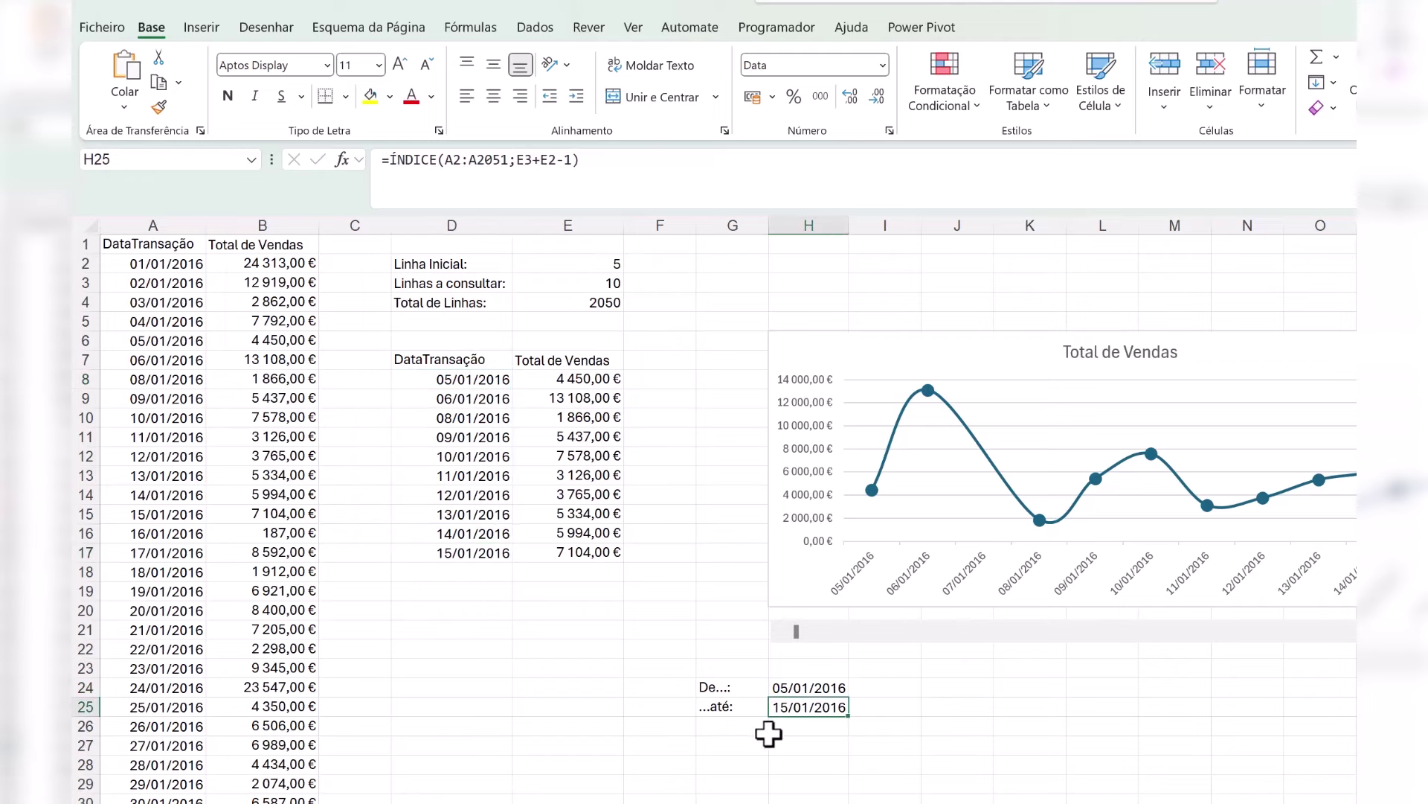
{"action": "left_click", "coordinate": [744, 764]}
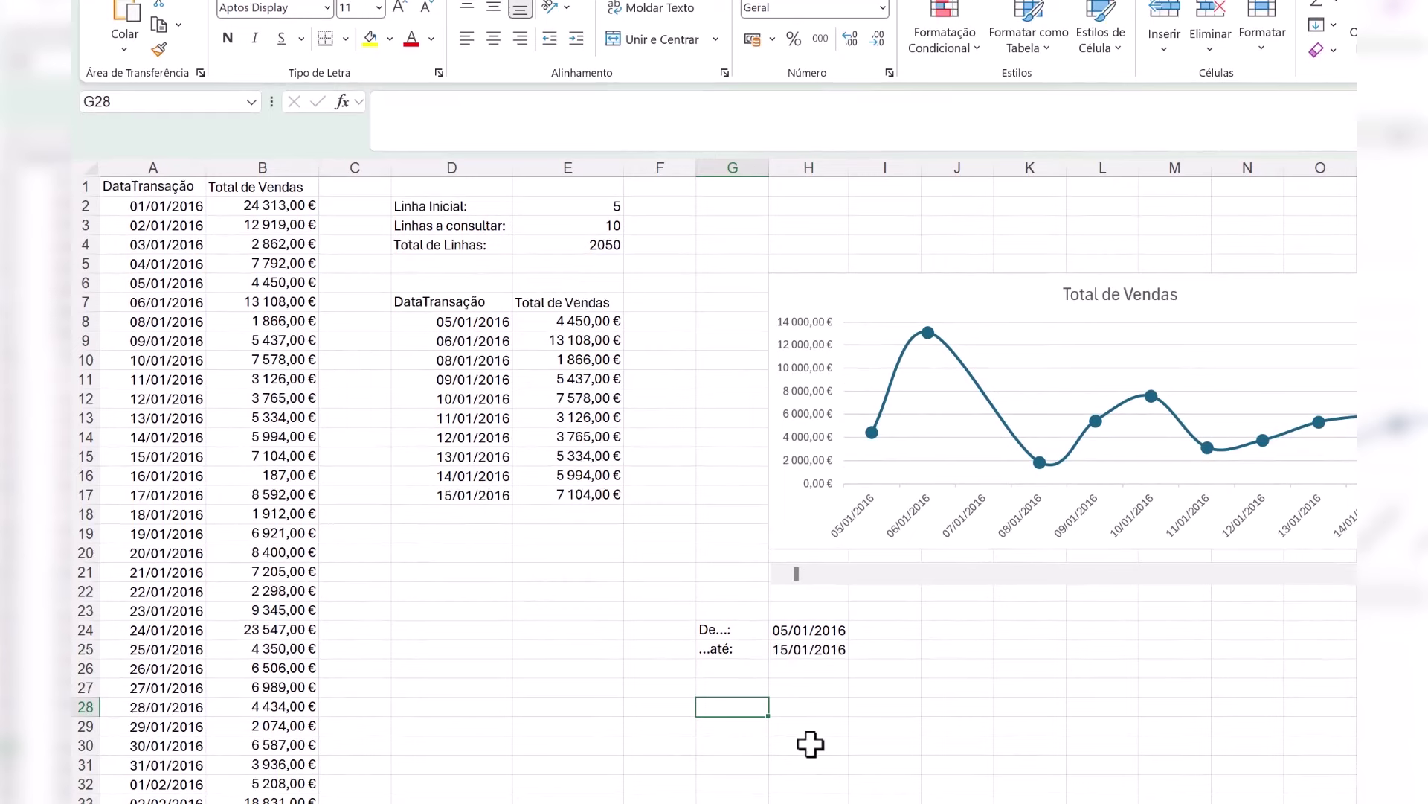
Step: Enter the formula ="Total de Vendas de "&H24&" até "&H25 in cell G28
{"action": "type", "text": "="}
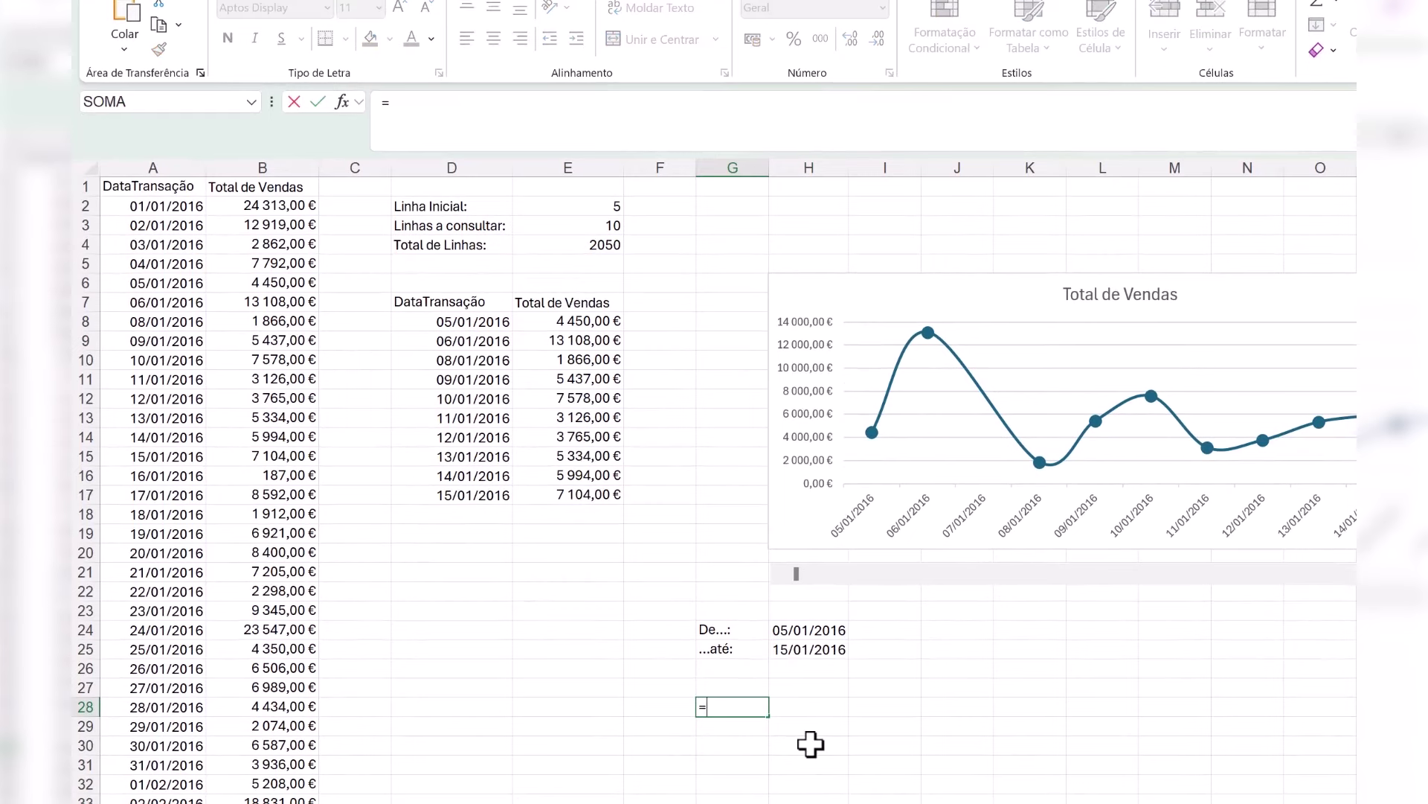
{"action": "type", "text": "\"Total de Vendas de \"&"}
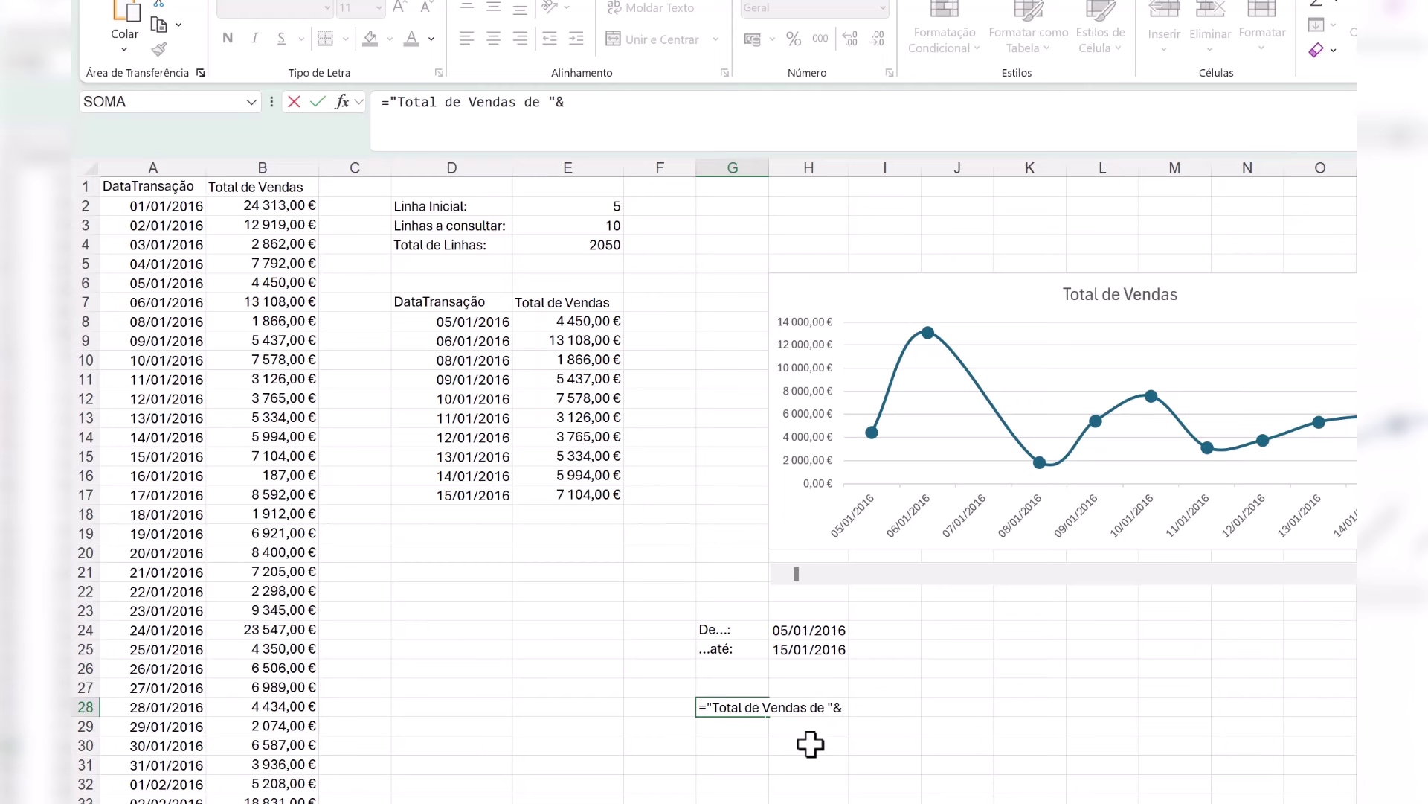
{"action": "left_click", "coordinate": [811, 631]}
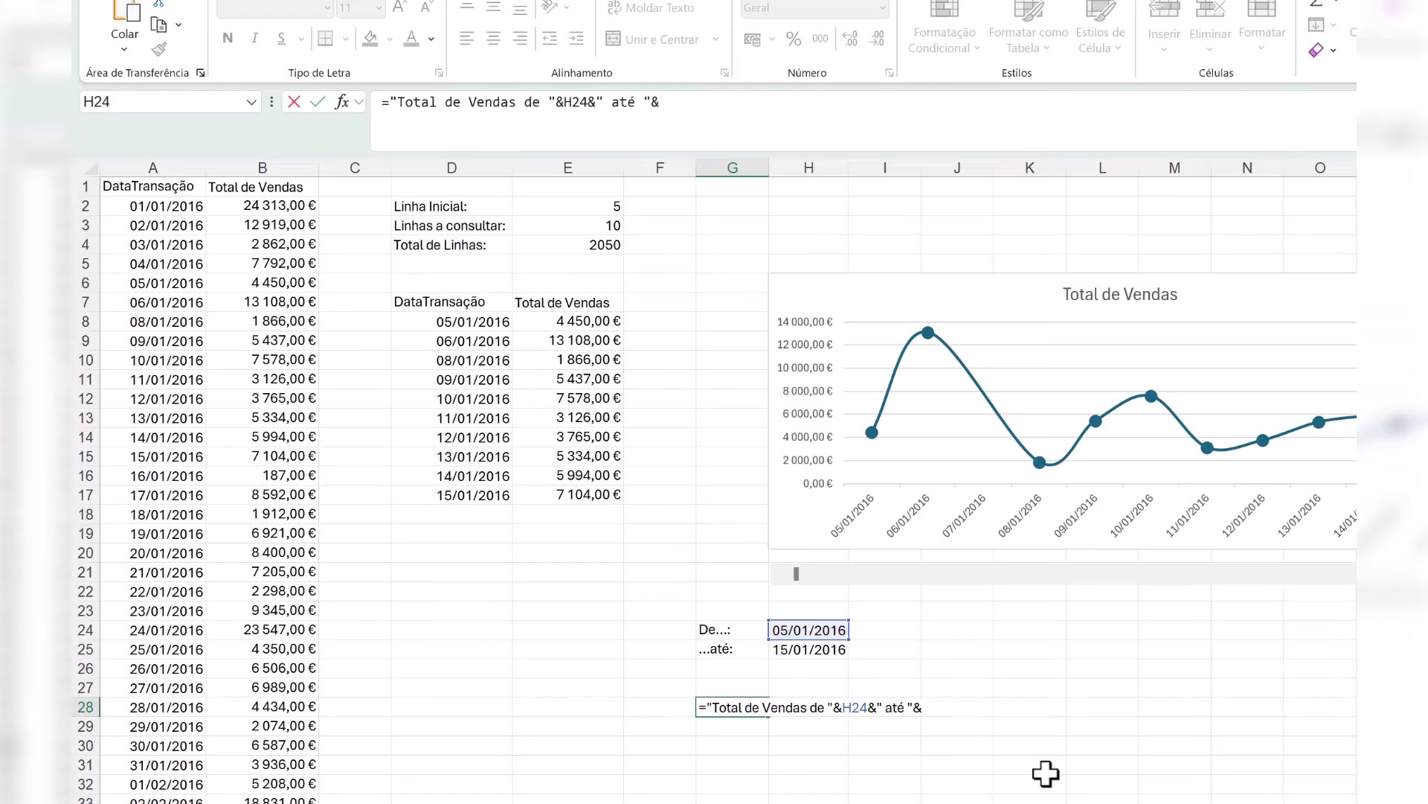
{"action": "left_click", "coordinate": [837, 651]}
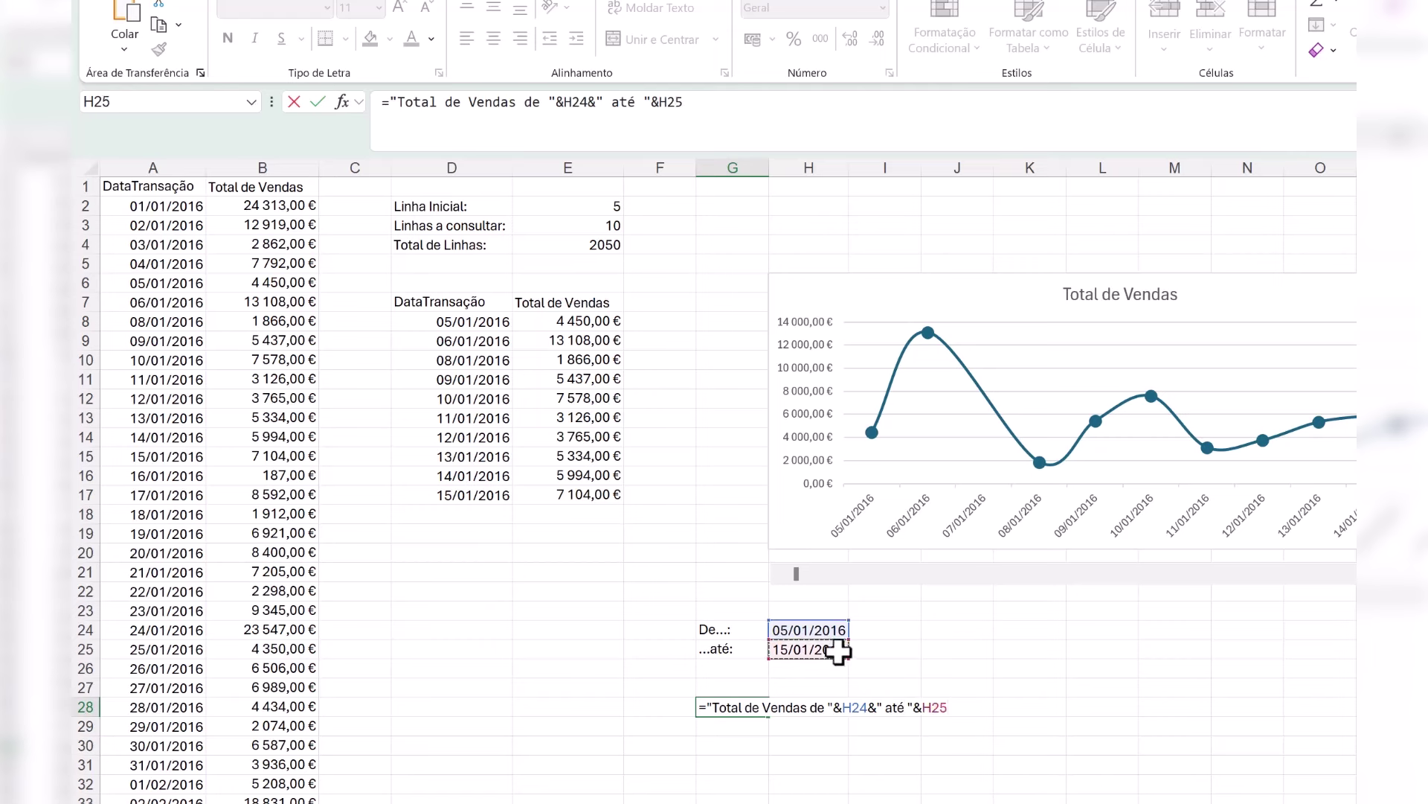
{"action": "key", "text": "Return"}
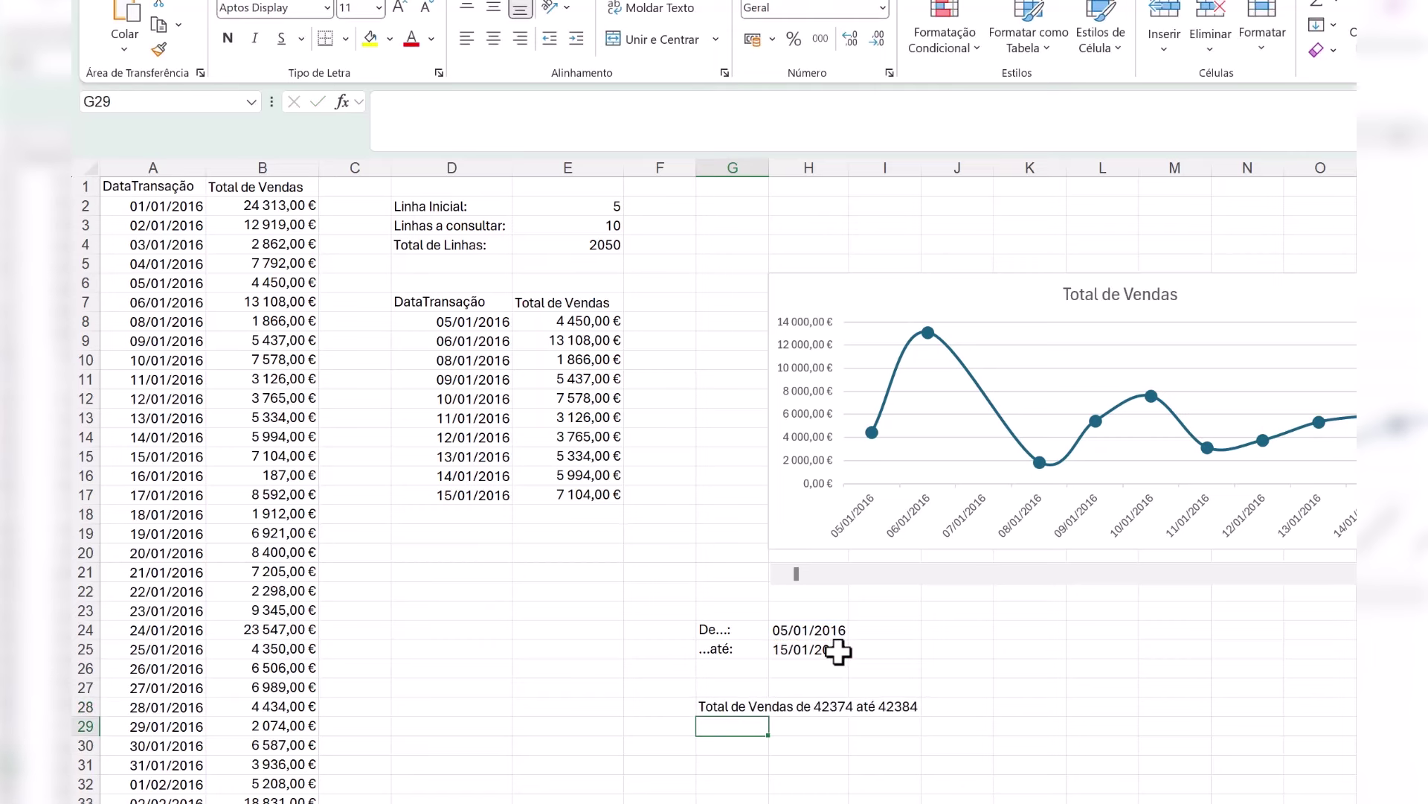
Step: Write TEXTO(H24;"dd/mm/aaa") around the H24 reference in G28's formula, copy that expression and discard the edit
{"action": "key", "text": "Up"}
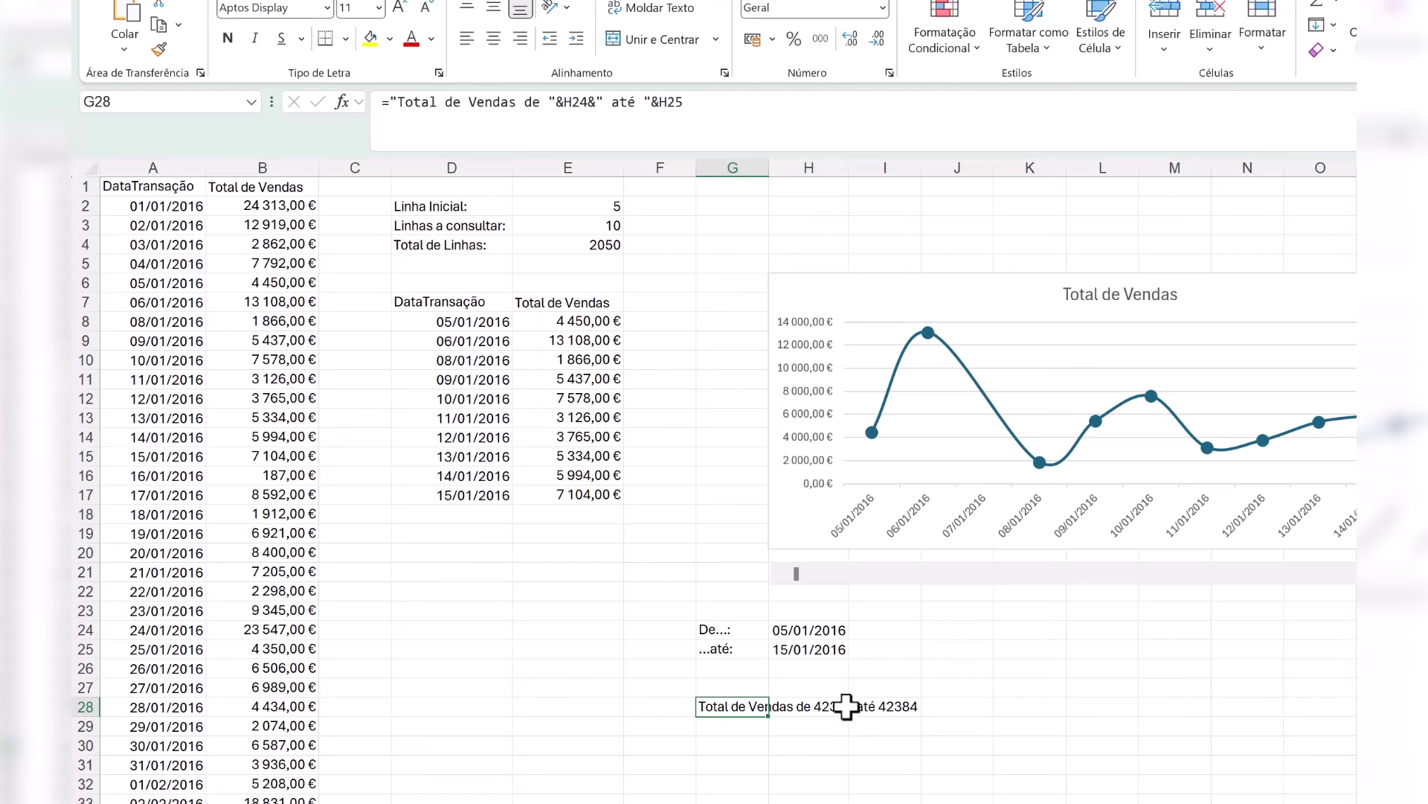
{"action": "left_click", "coordinate": [566, 103]}
{"action": "double_click", "coordinate": [568, 102]}
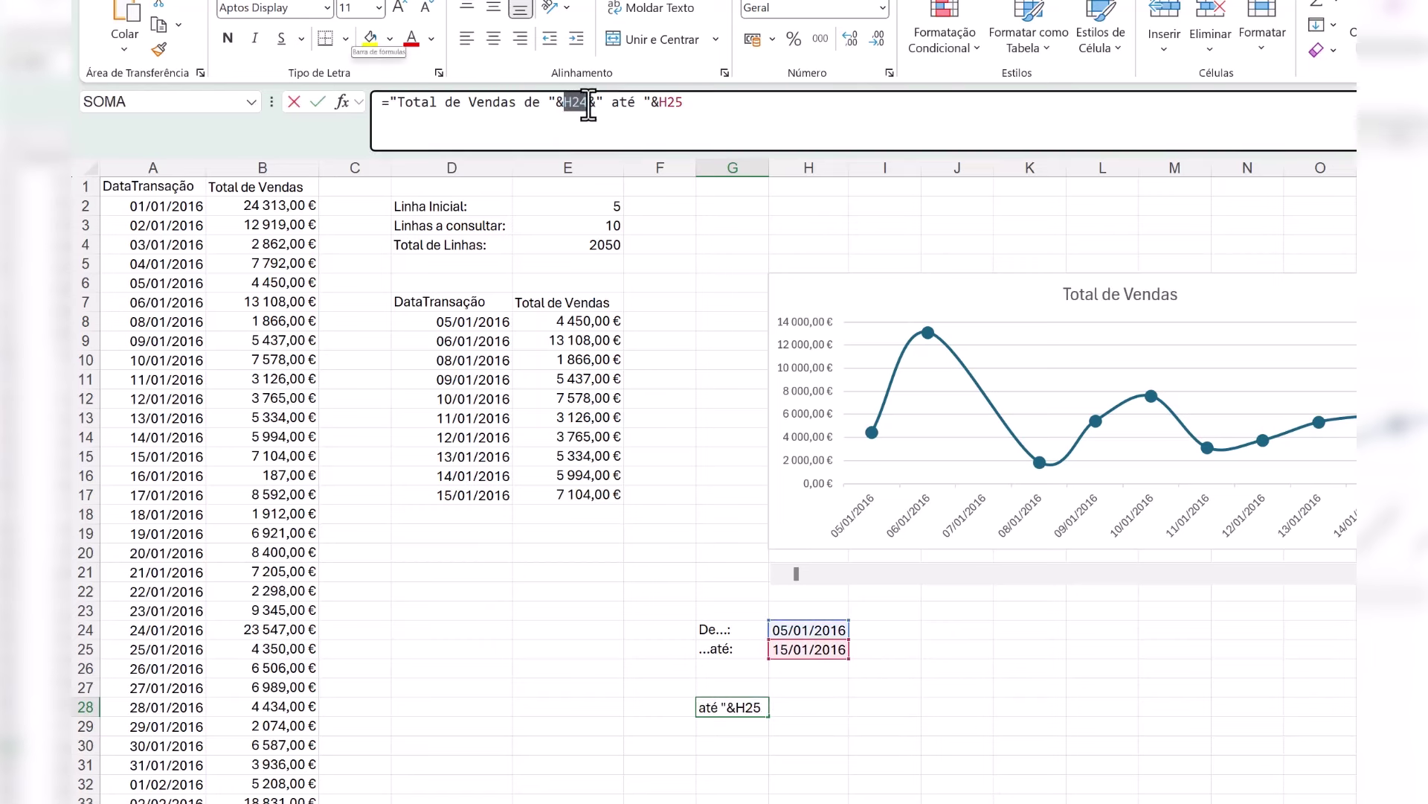
{"action": "key", "text": "Right"}
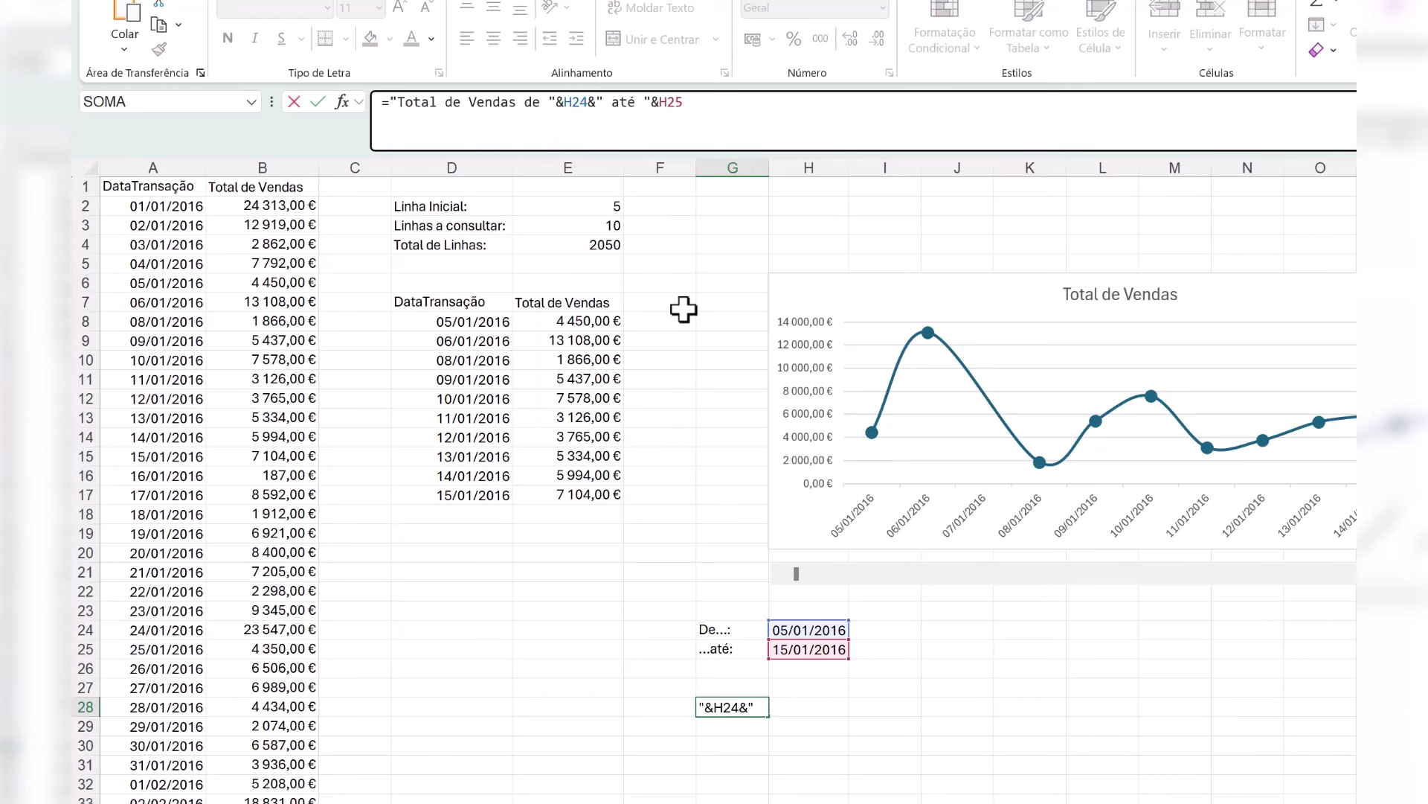
{"action": "type", "text": "TEX"}
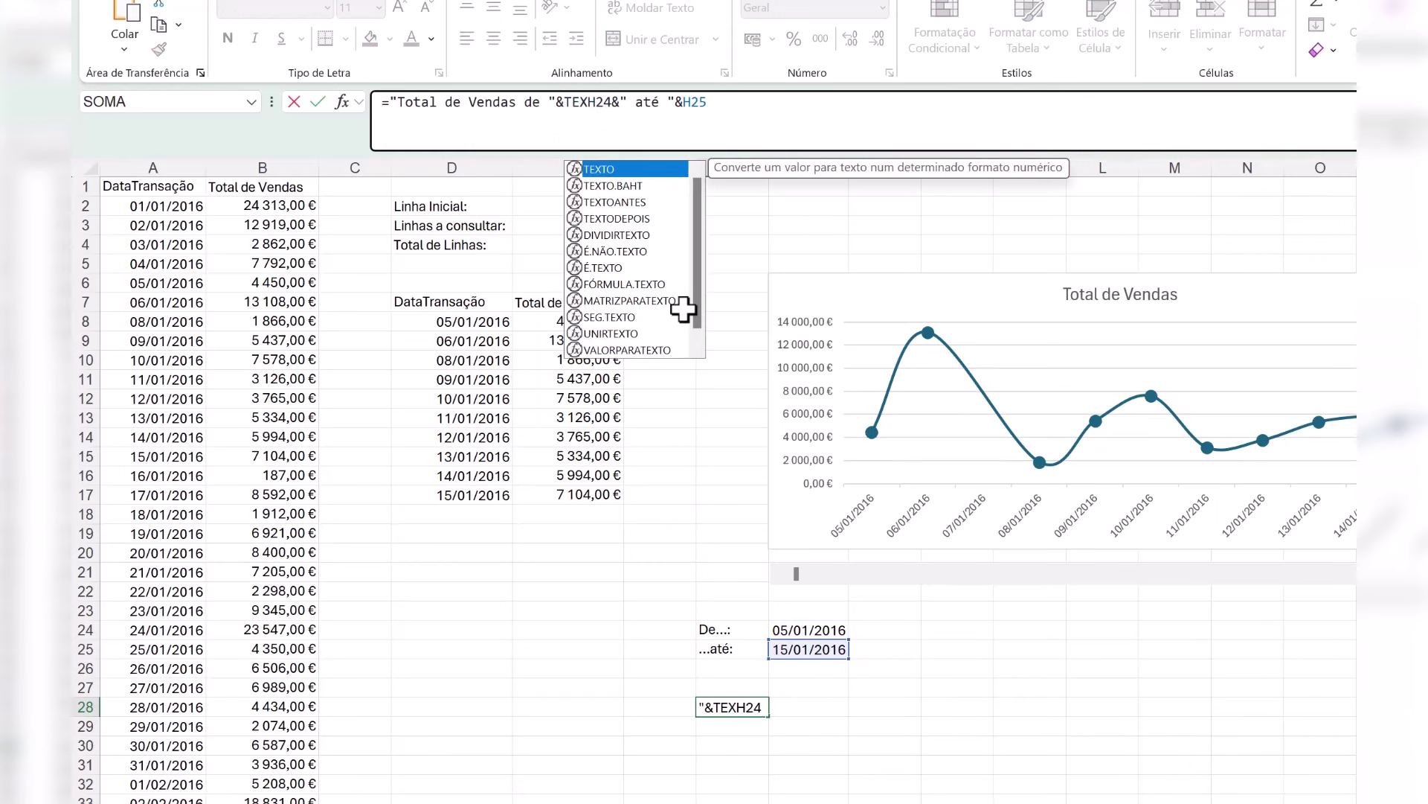
{"action": "key", "text": "Tab"}
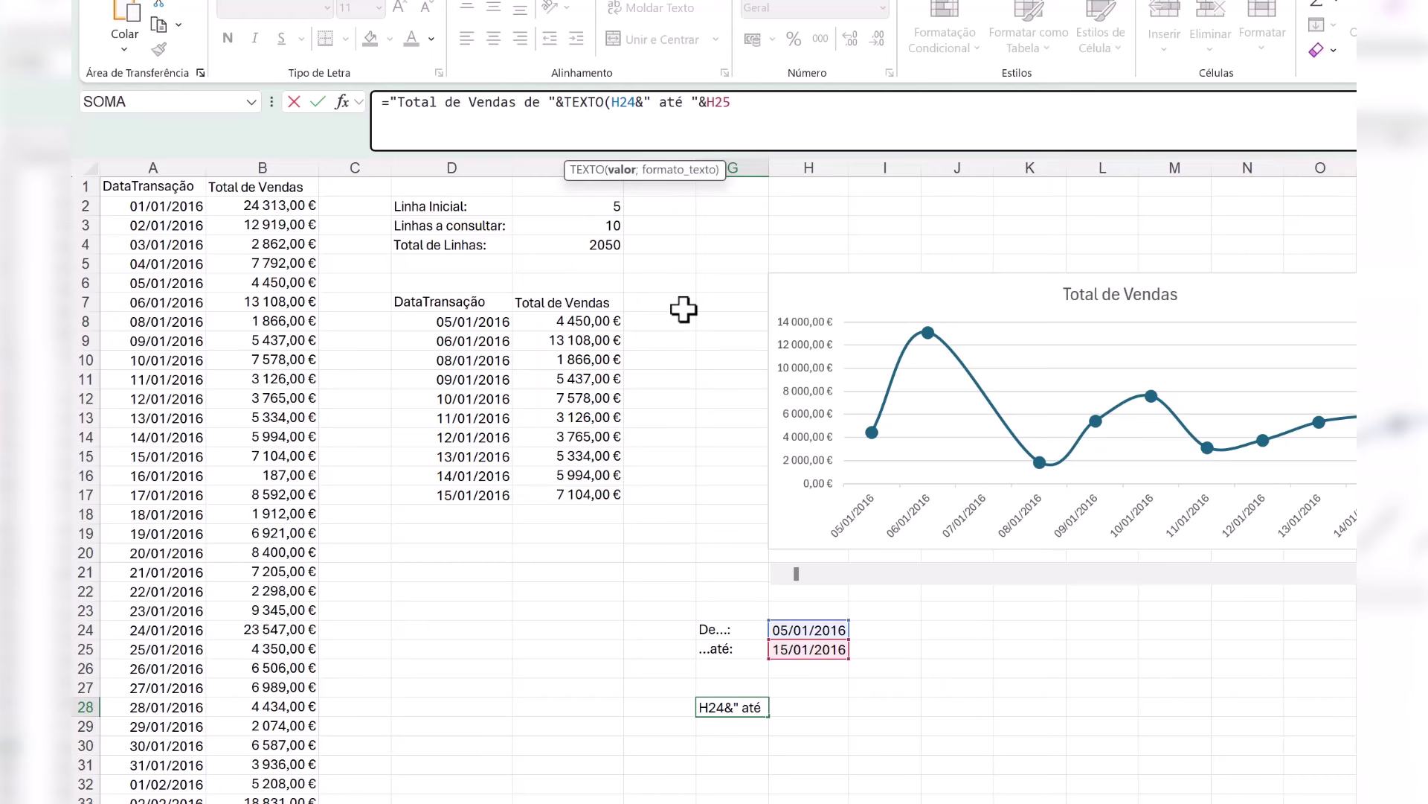
{"action": "type", "text": ";\"dd"}
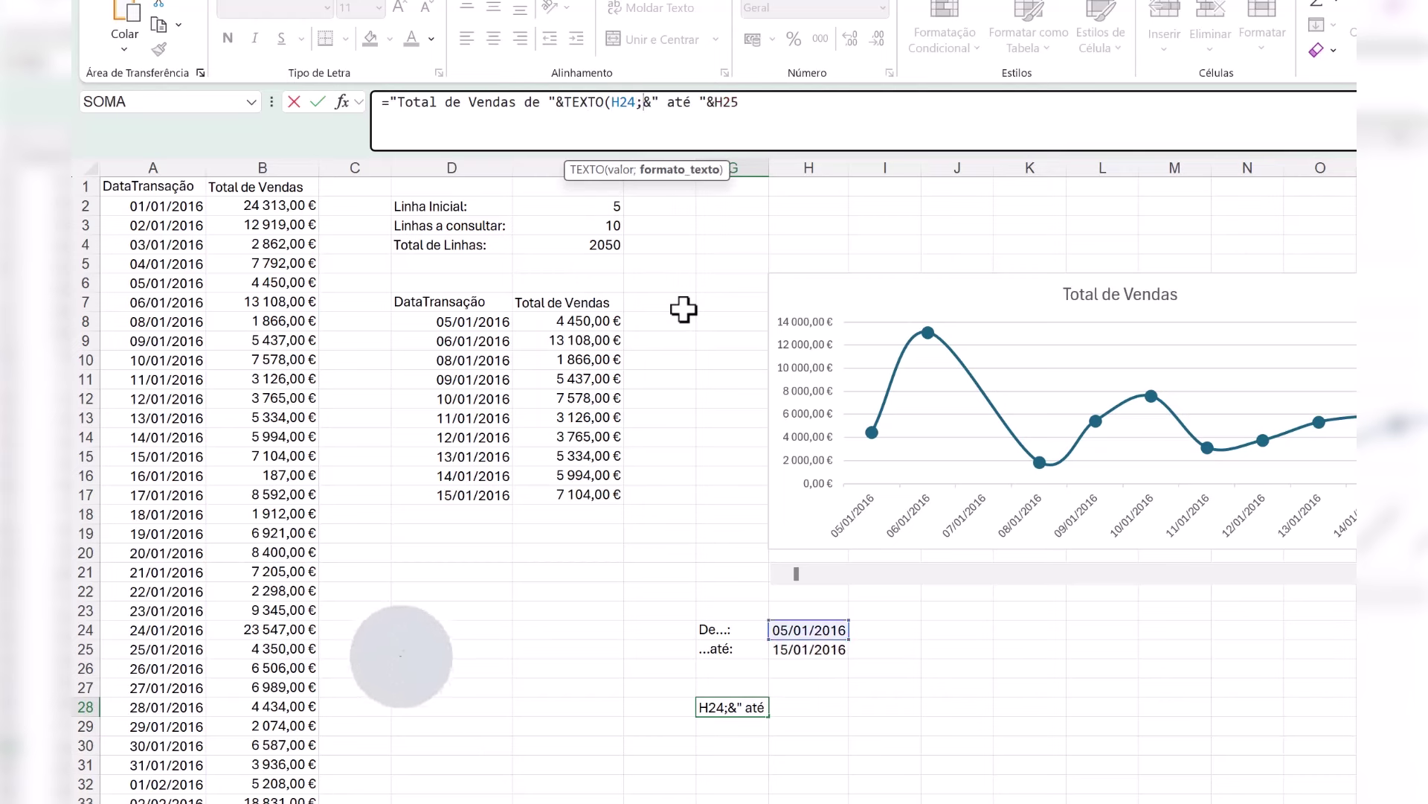
{"action": "type", "text": "/"}
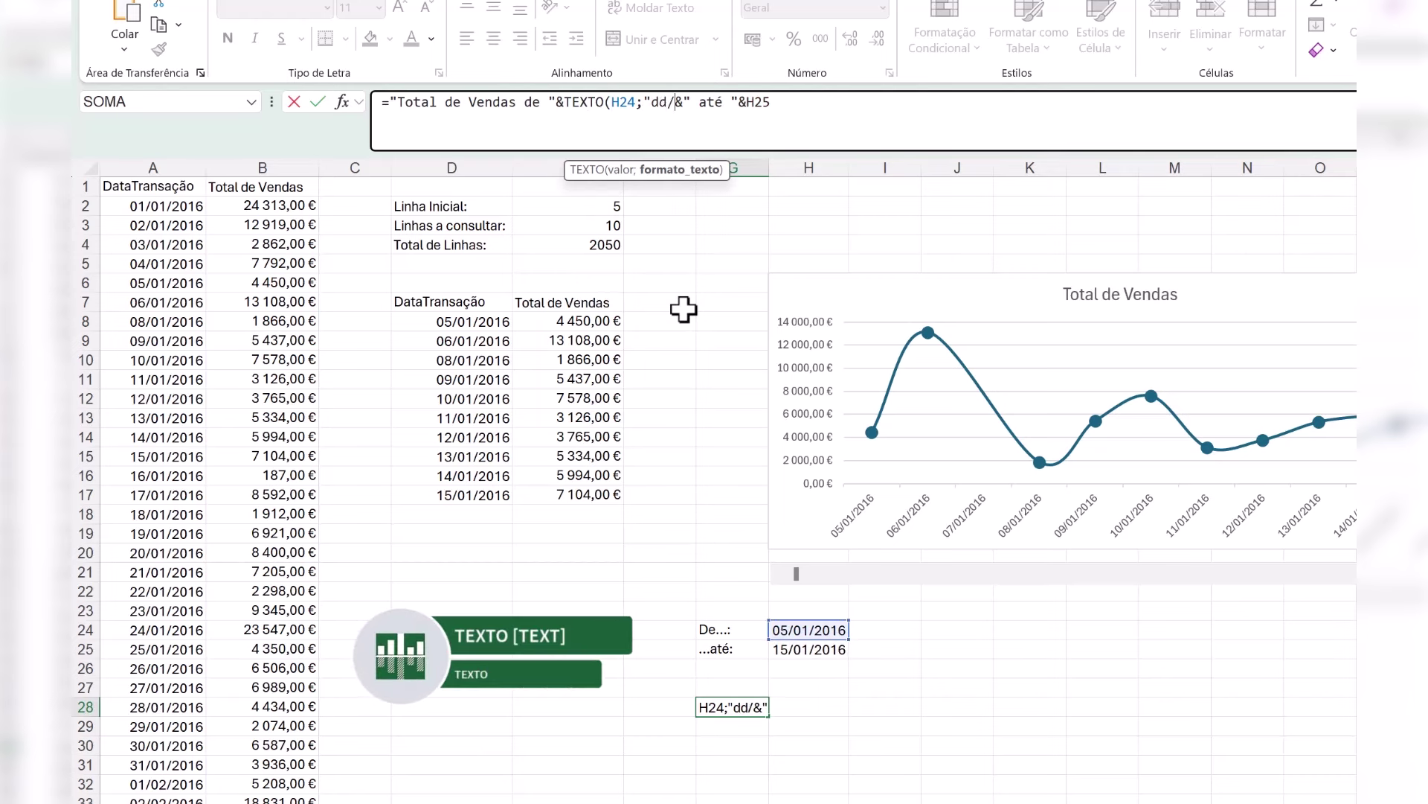
{"action": "type", "text": "mm/aaa"}
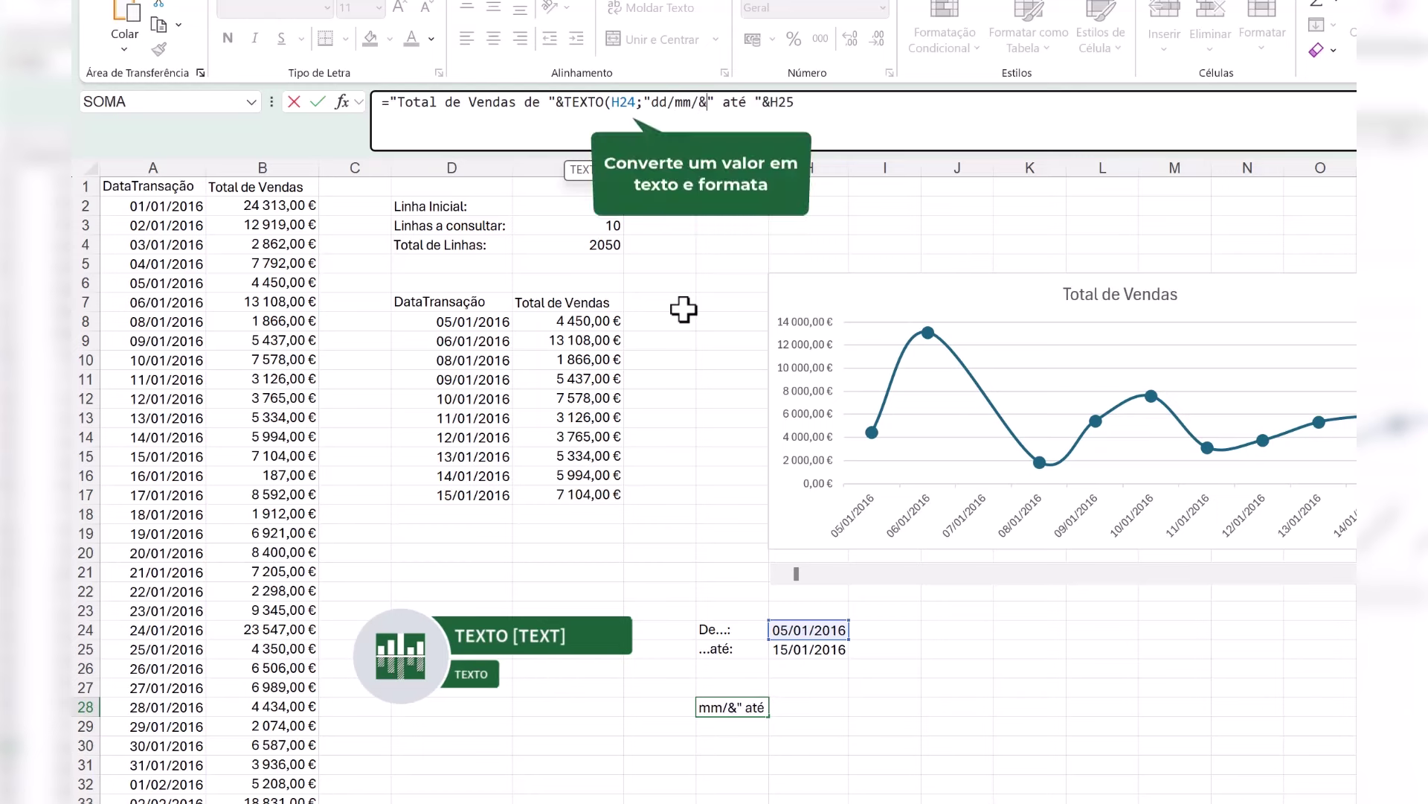
{"action": "type", "text": "\""}
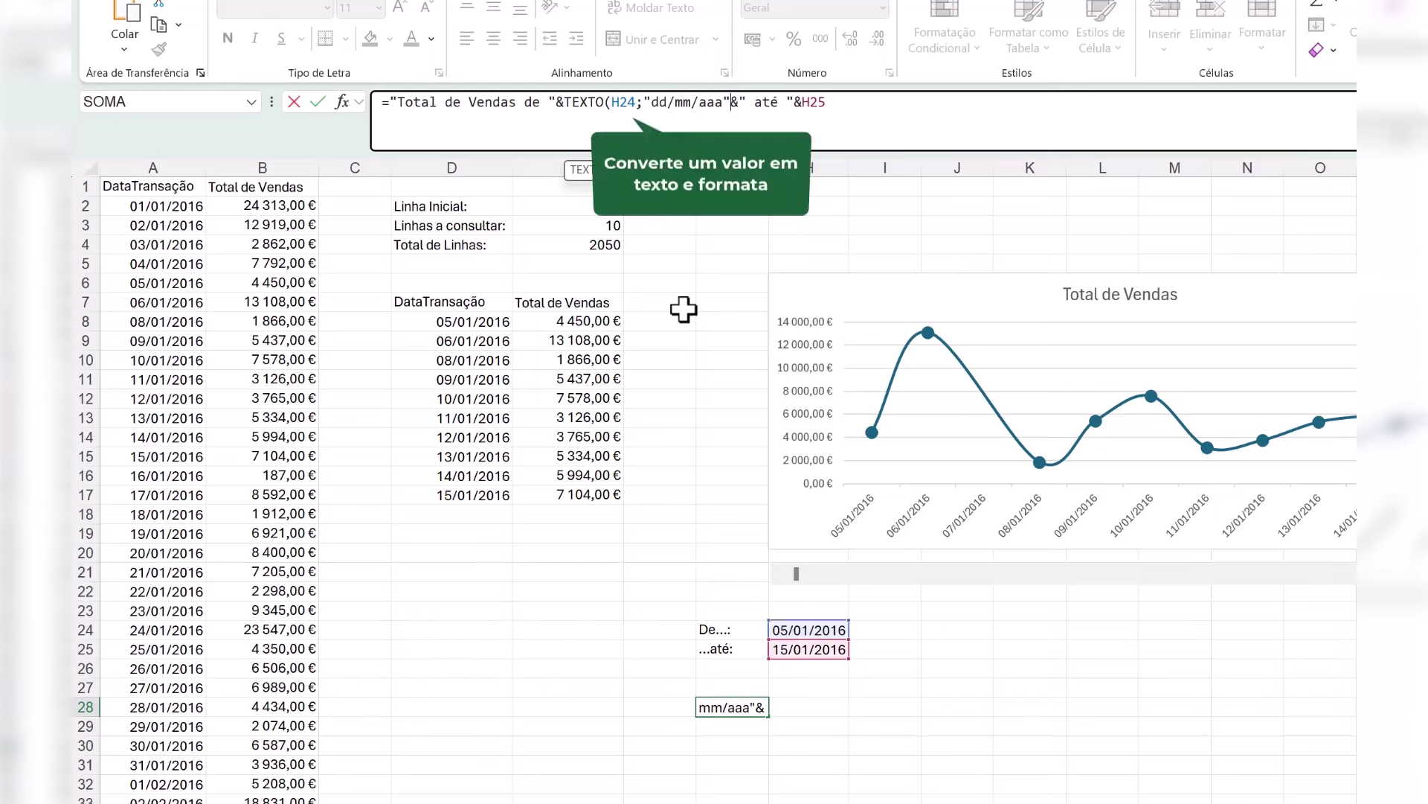
{"action": "type", "text": ")"}
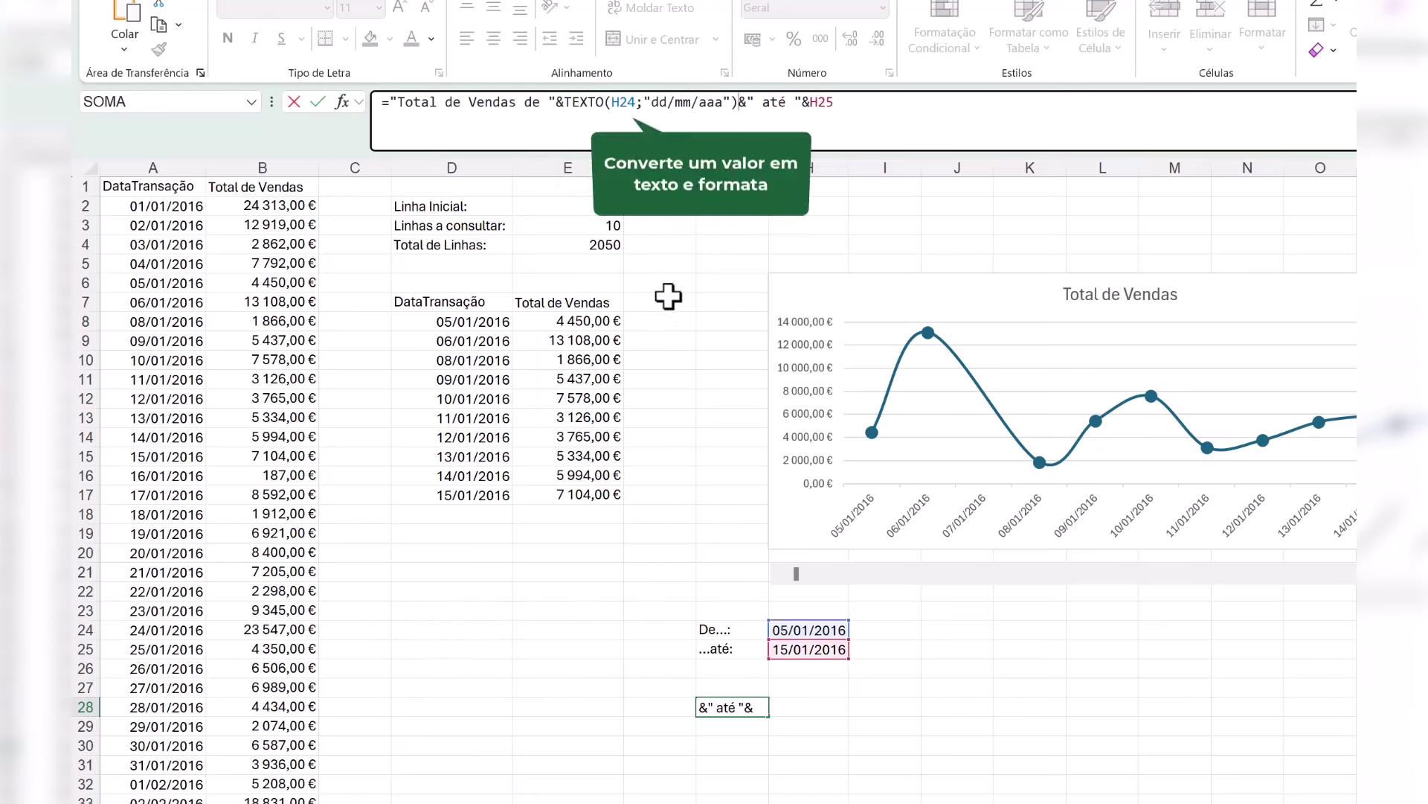
{"action": "left_click_drag", "start_coordinate": [567, 104], "coordinate": [738, 108]}
{"action": "key", "text": "ctrl+c"}
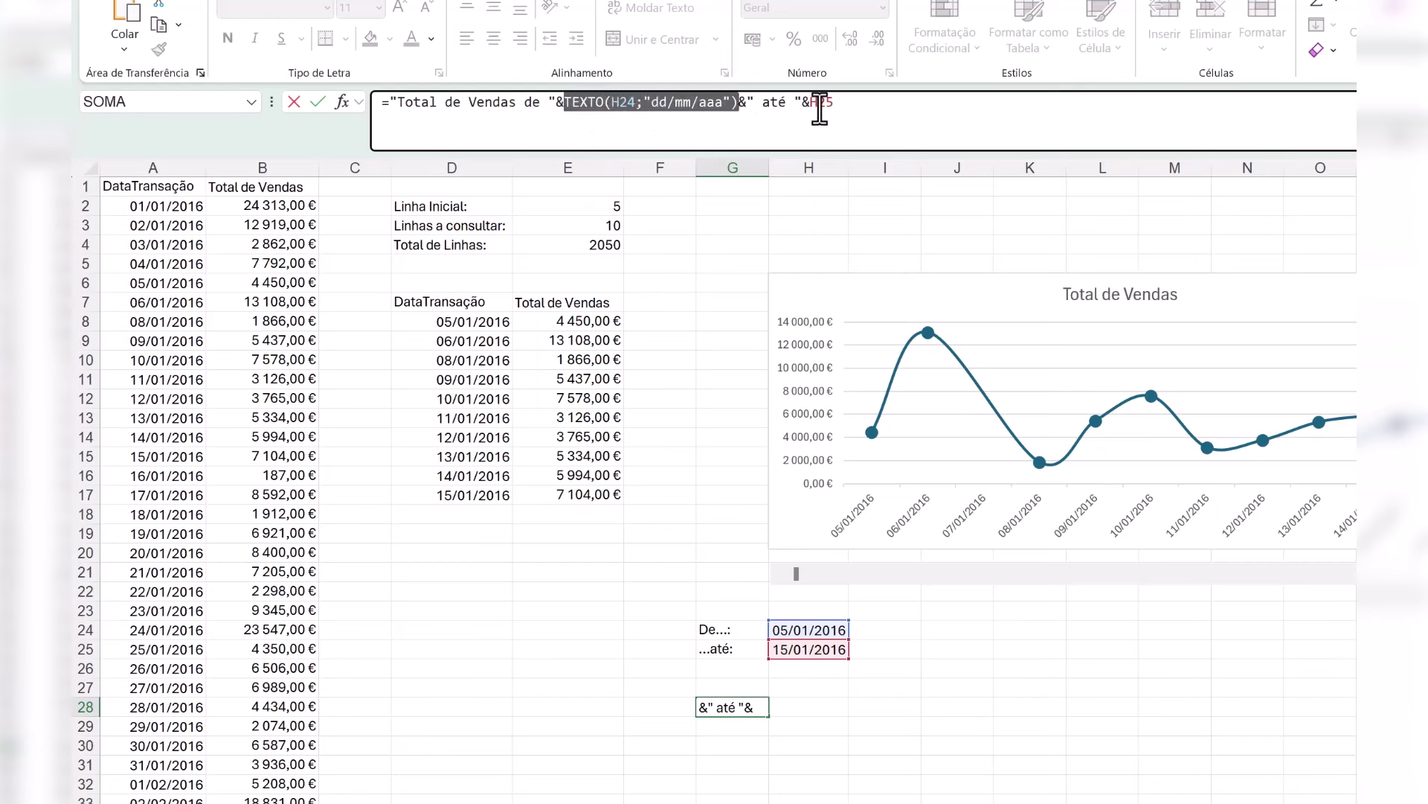
{"action": "key", "text": "Escape"}
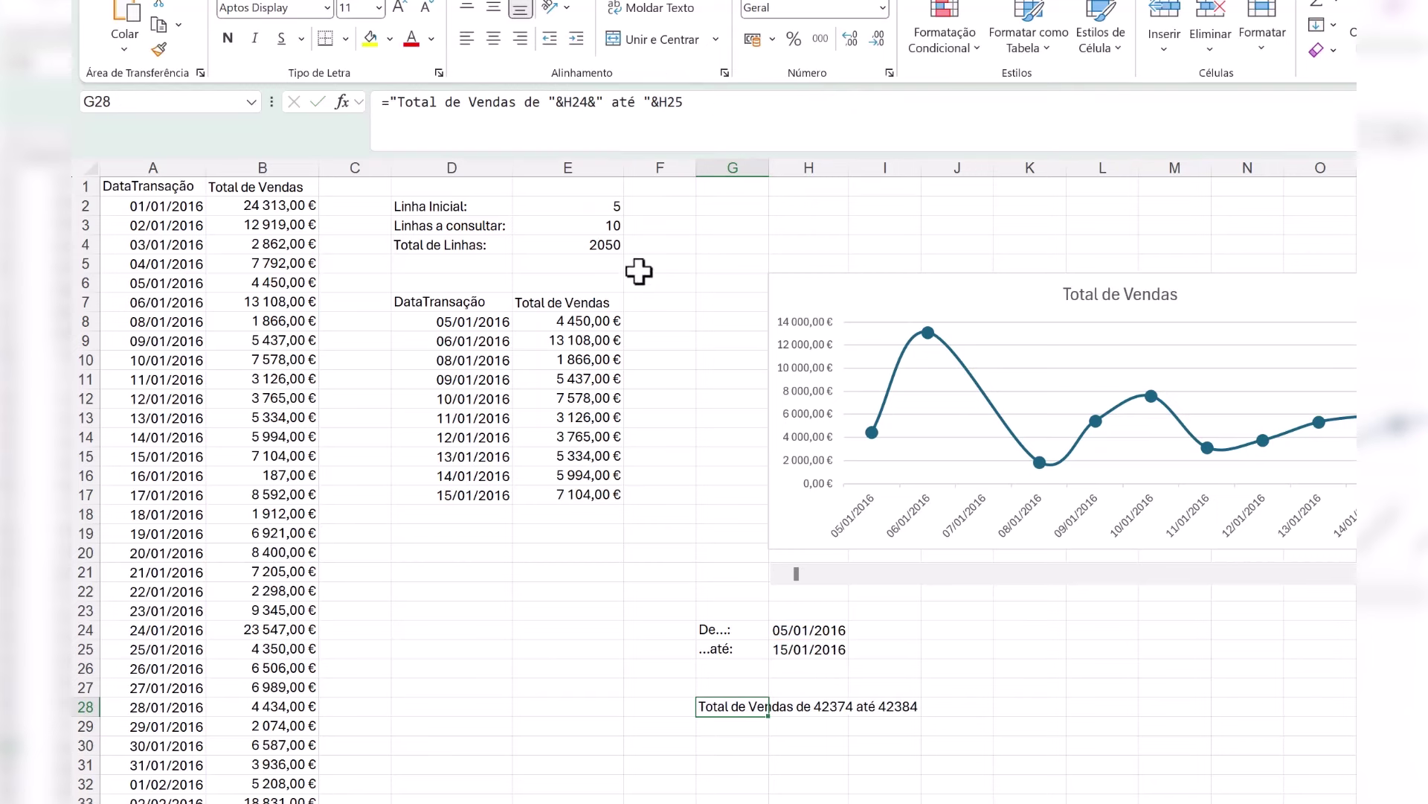
Step: Replace both date references in G28's formula with the copied TEXTO expression, pointing the second at H25: TEXTO(H25;"dd/mm/aaa")
{"action": "left_click", "coordinate": [571, 109]}
{"action": "double_click", "coordinate": [572, 104]}
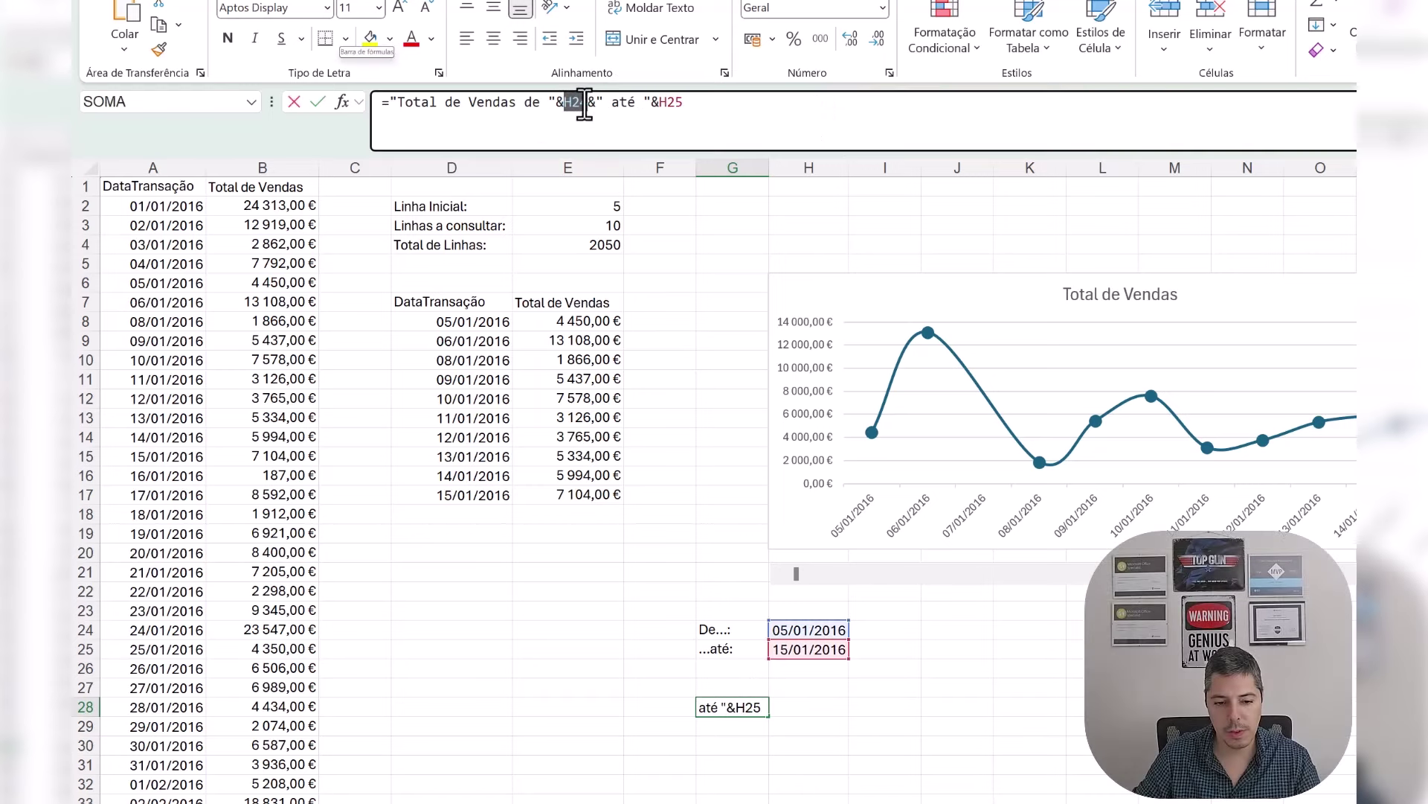
{"action": "key", "text": "ctrl+v"}
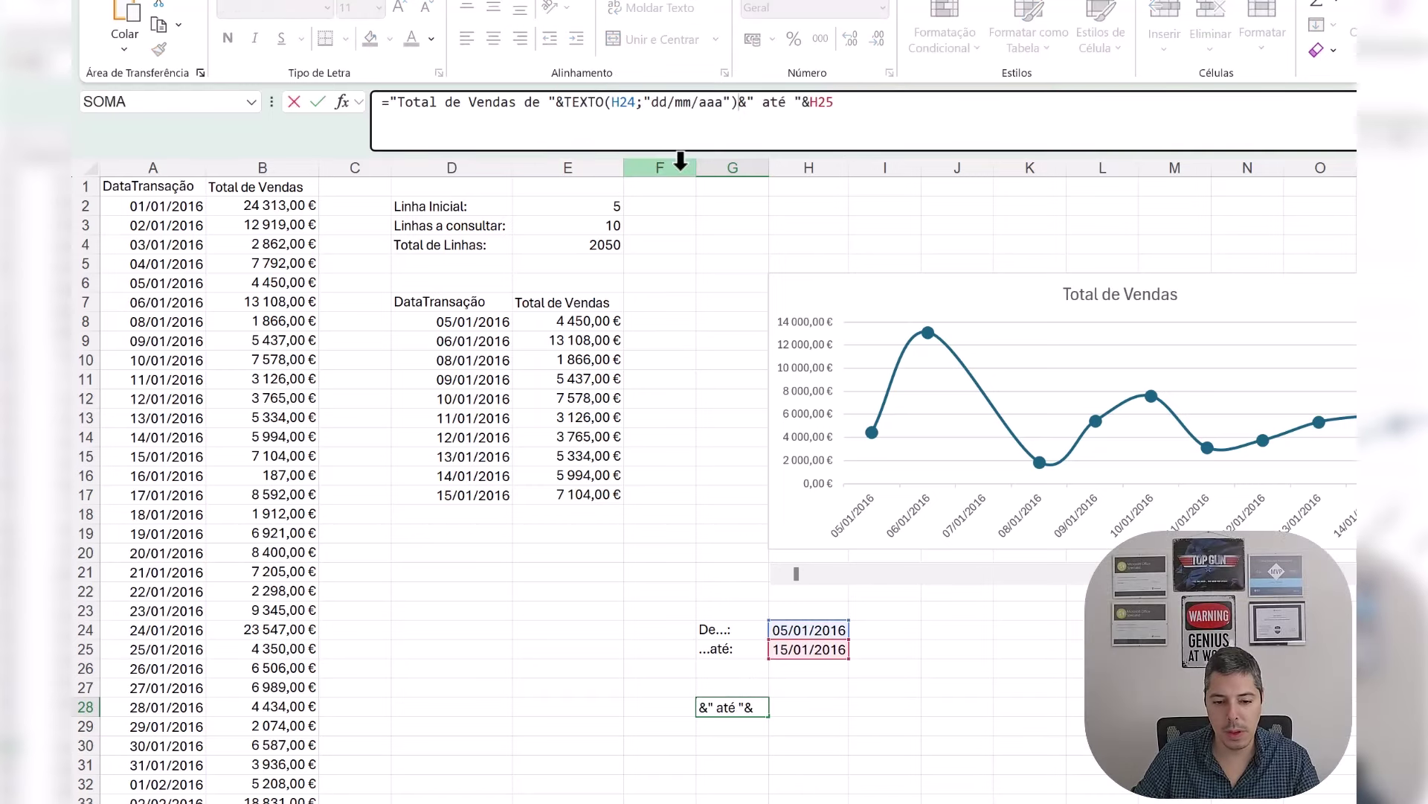
{"action": "double_click", "coordinate": [819, 103]}
{"action": "key", "text": "ctrl+v"}
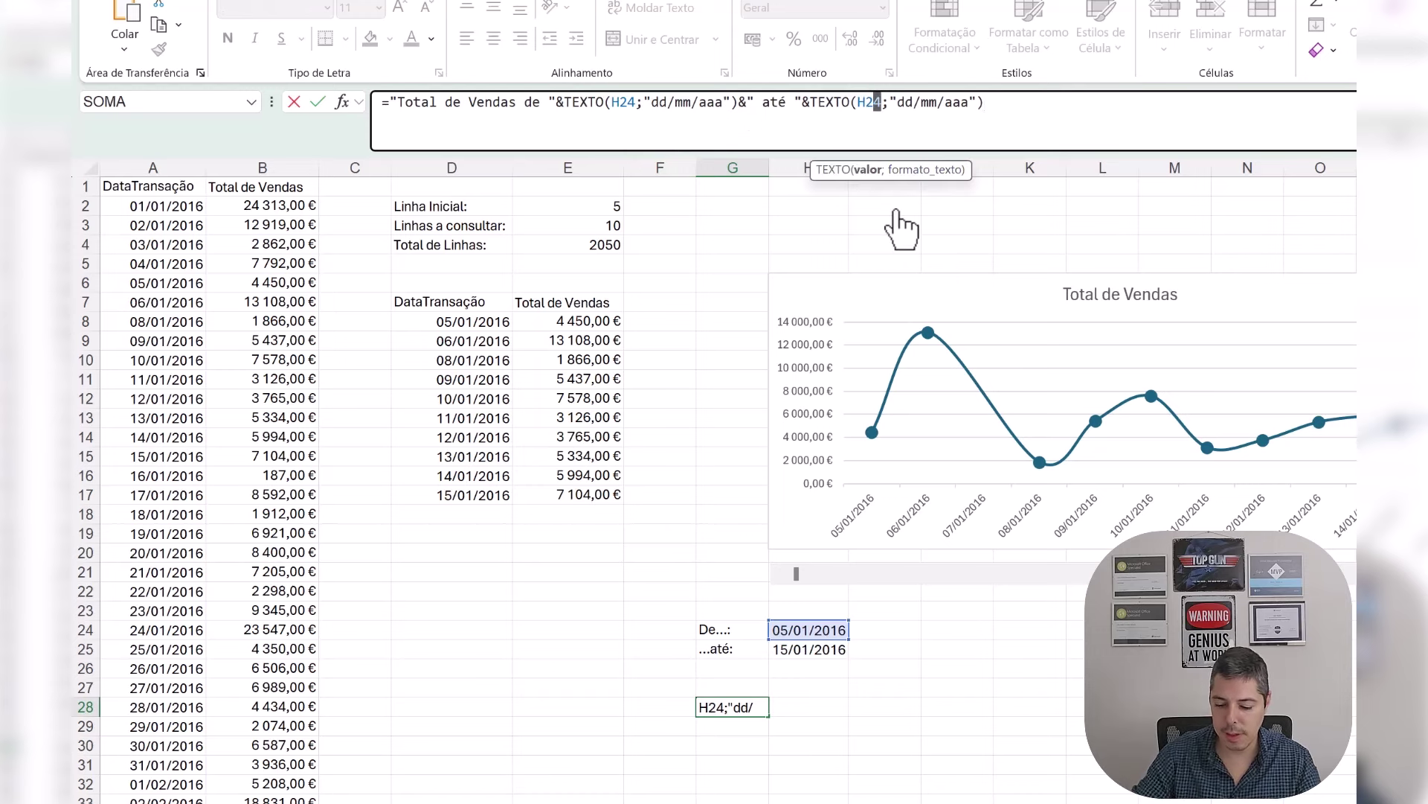
{"action": "type", "text": "5"}
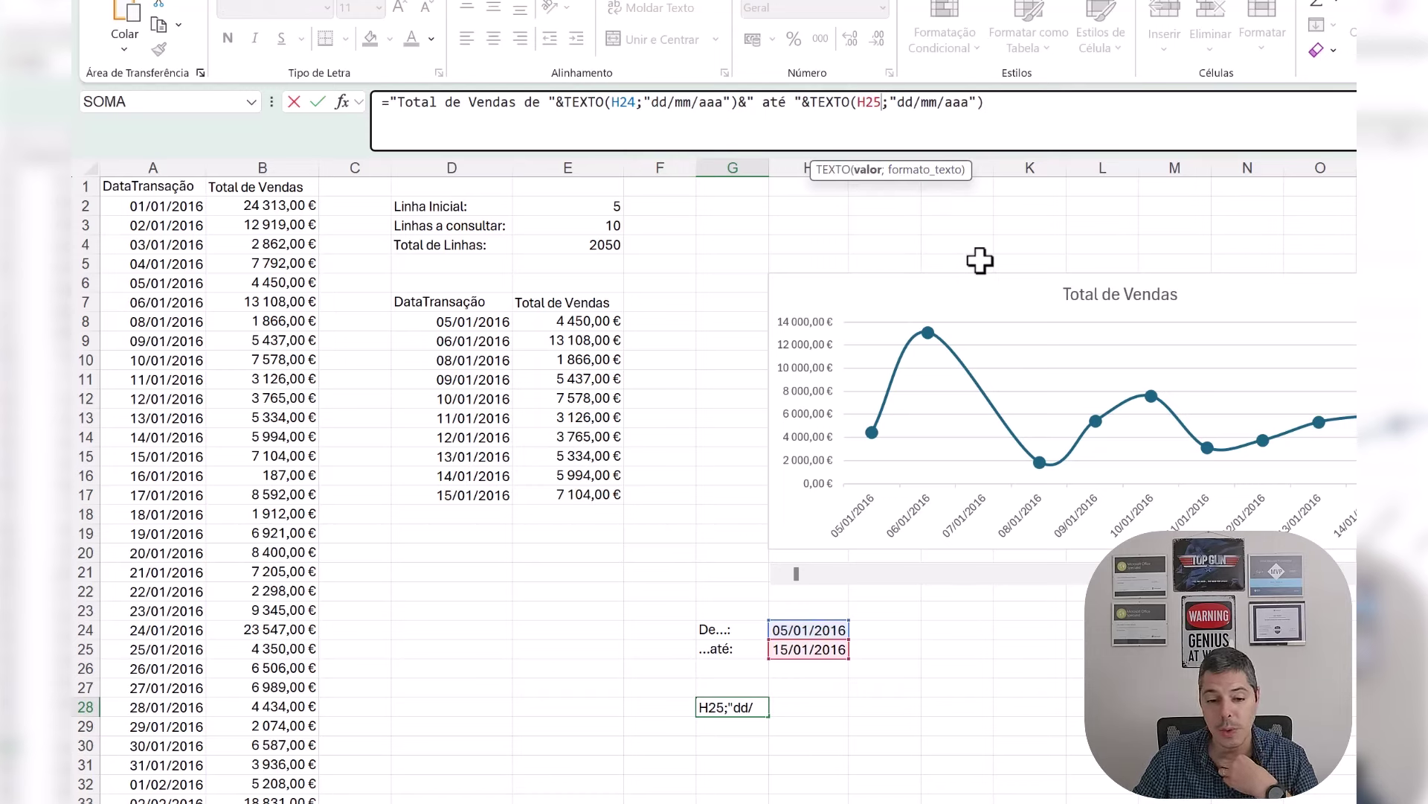
{"action": "key", "text": "Return"}
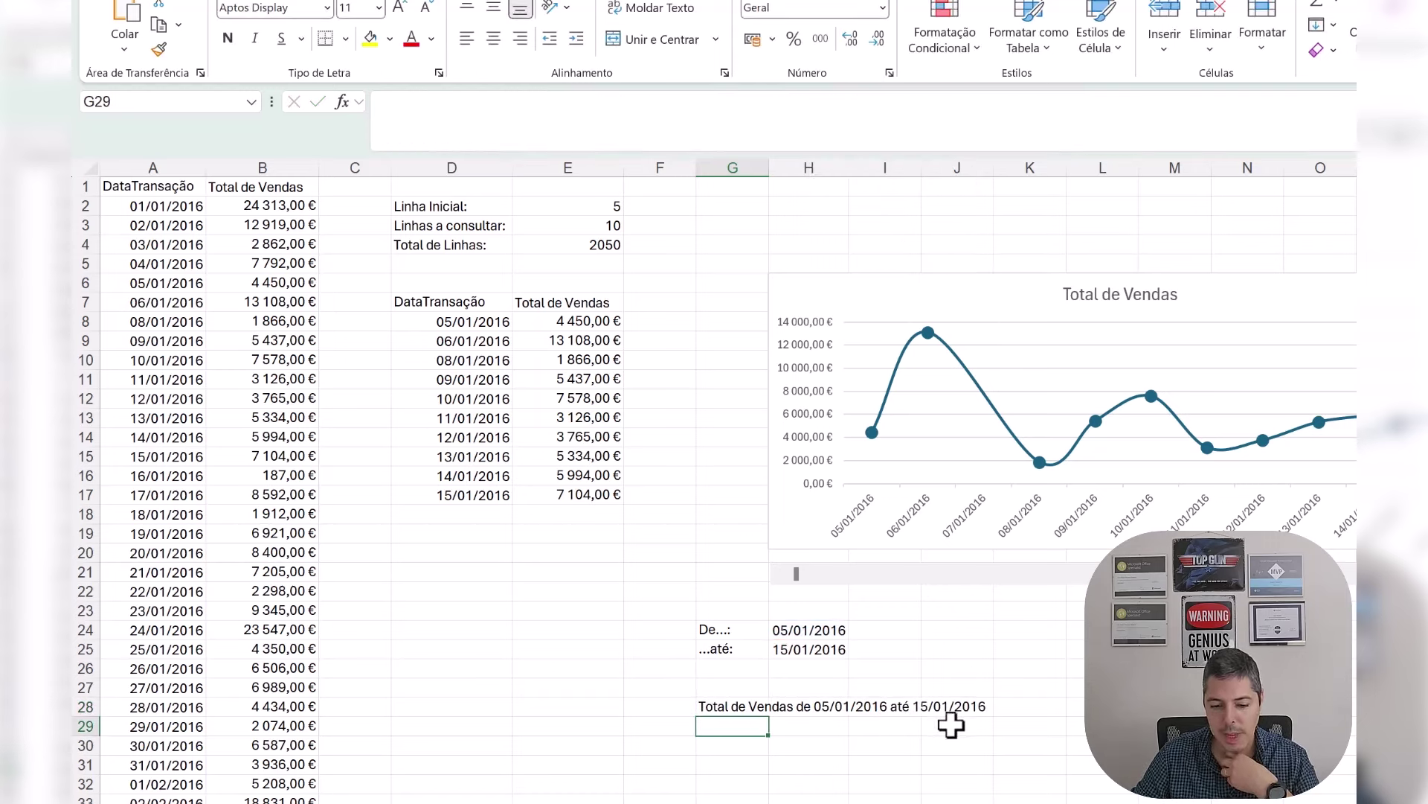
Step: Link the sales chart's title to cell G28
{"action": "left_click", "coordinate": [725, 703]}
{"action": "left_click", "coordinate": [1066, 294]}
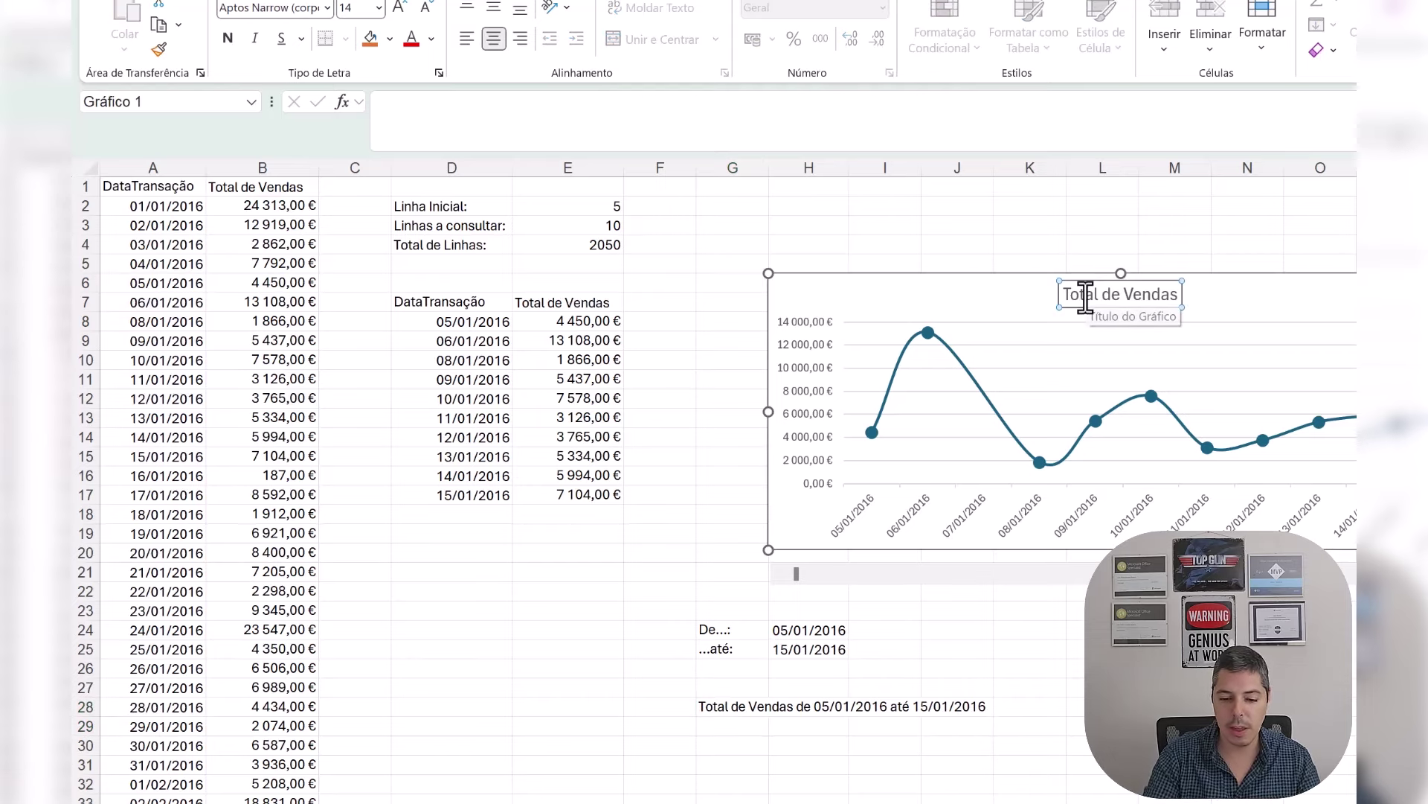
{"action": "type", "text": "="}
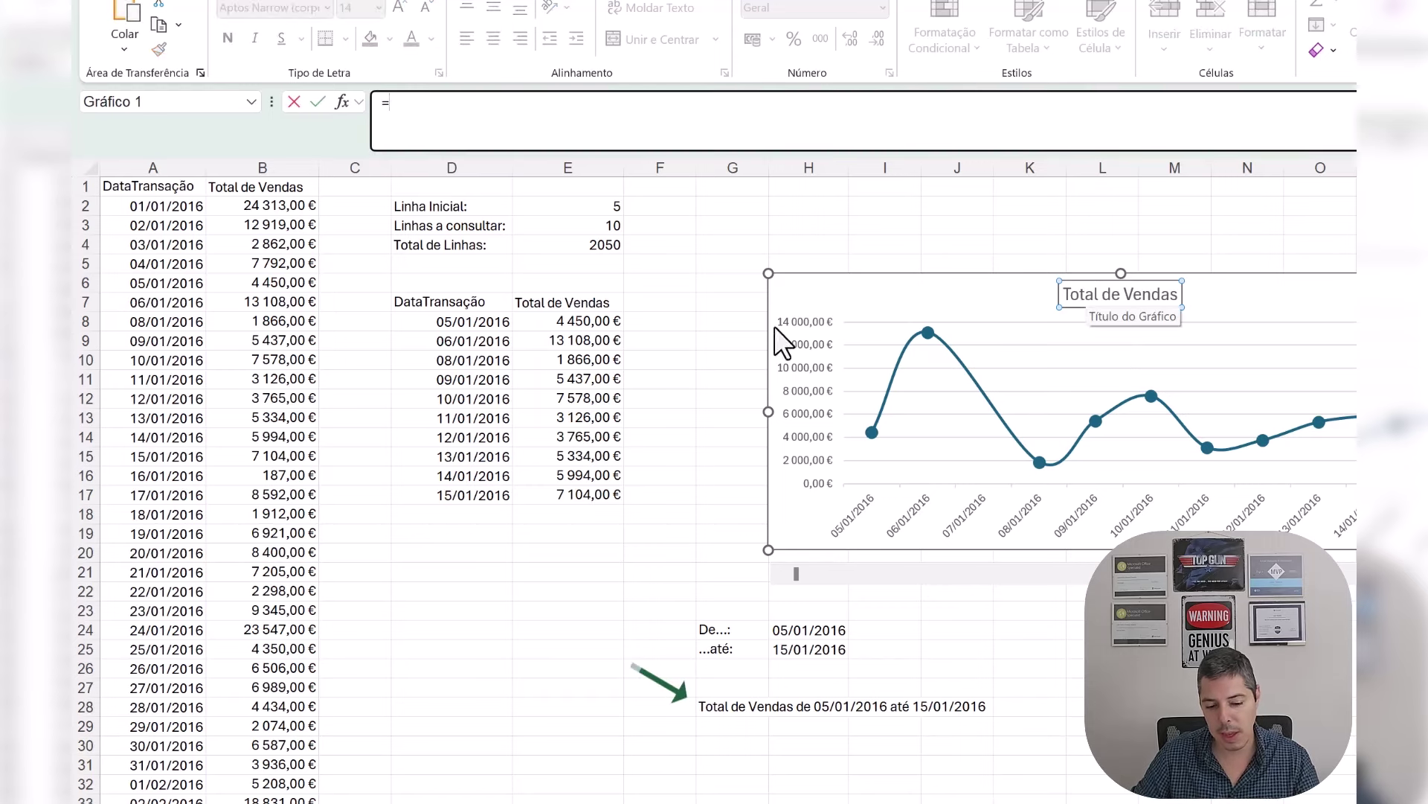
{"action": "left_click", "coordinate": [727, 707]}
{"action": "key", "text": "Return"}
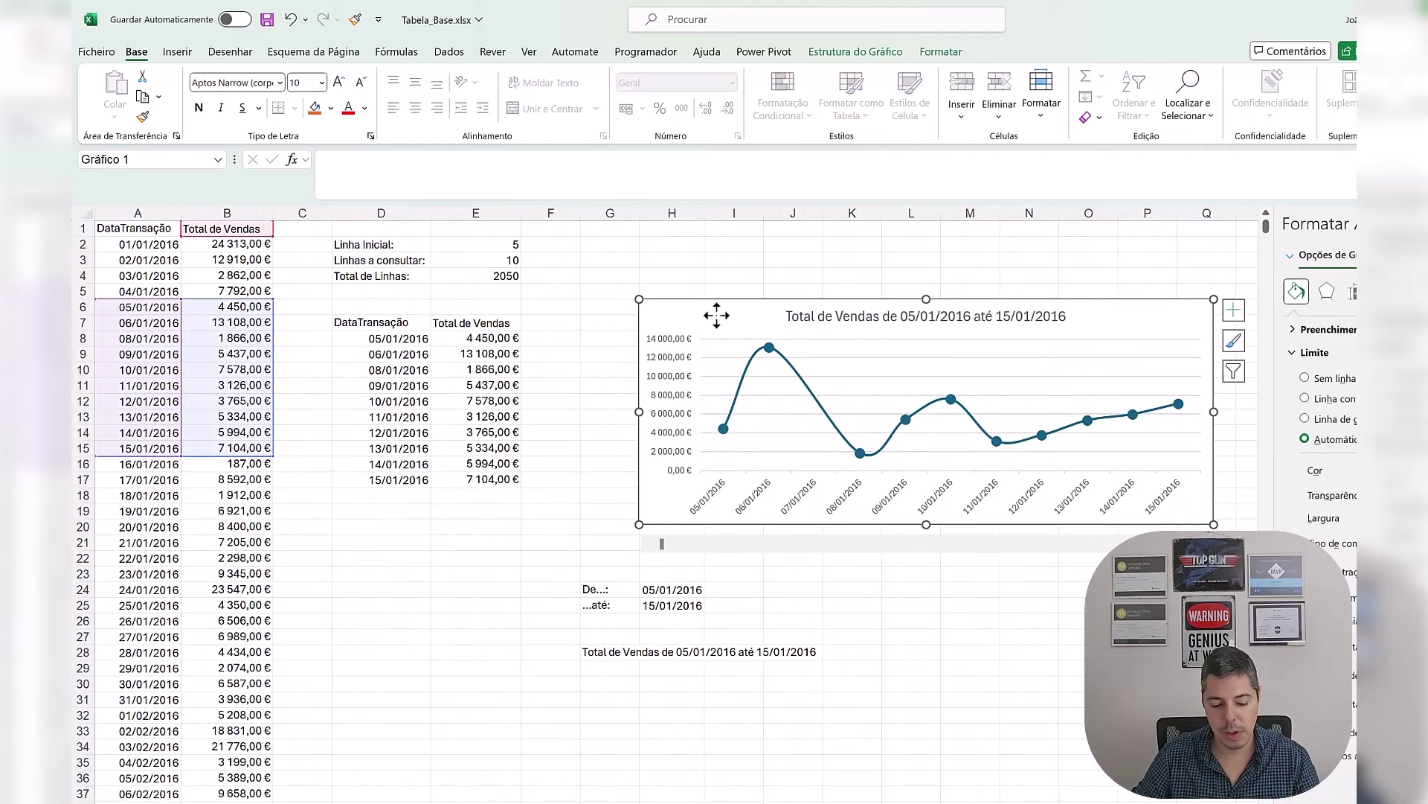
Step: Cut the sales chart from the data sheet and paste it into the next worksheet
{"action": "key", "text": "Delete"}
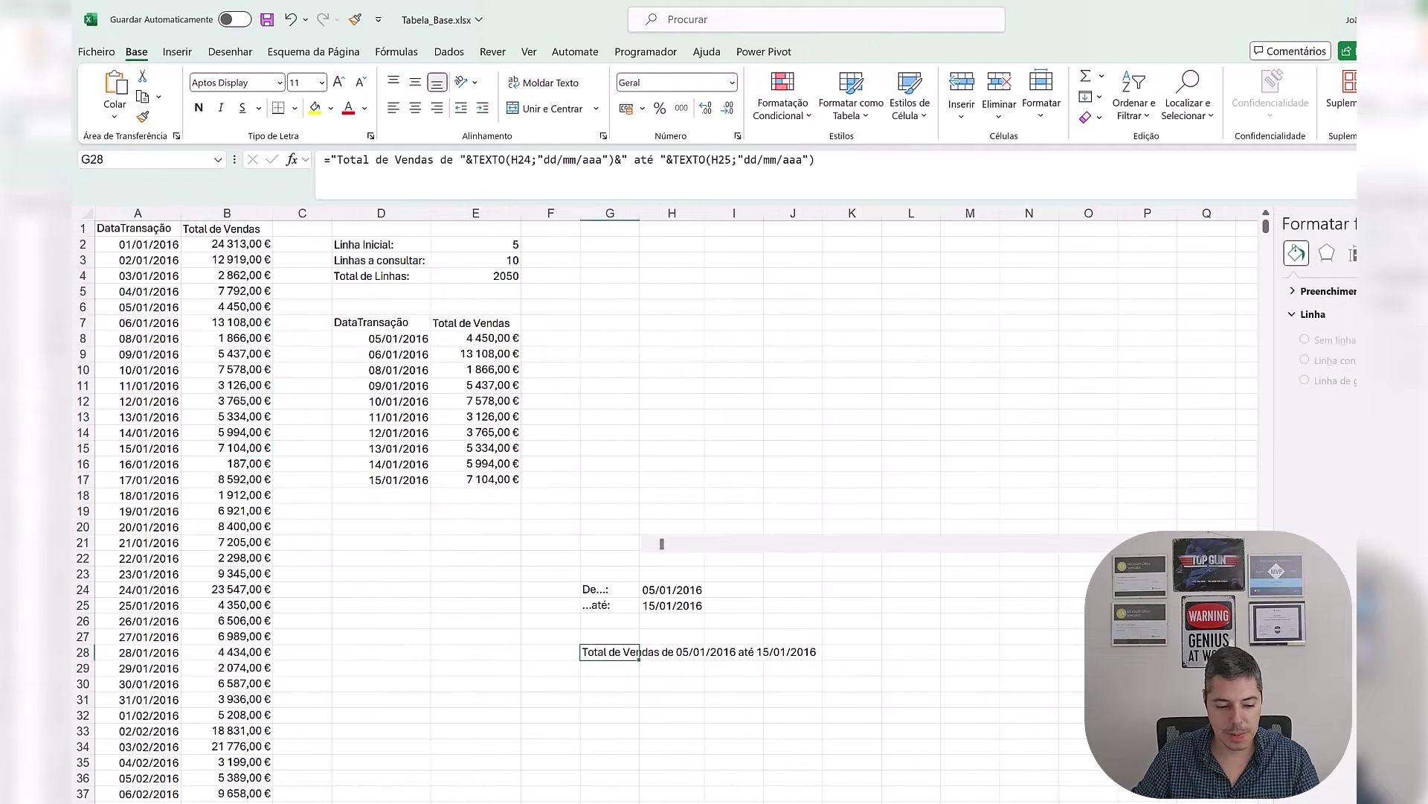
{"action": "key", "text": "ctrl+Page_Down"}
{"action": "key", "text": "ctrl+v"}
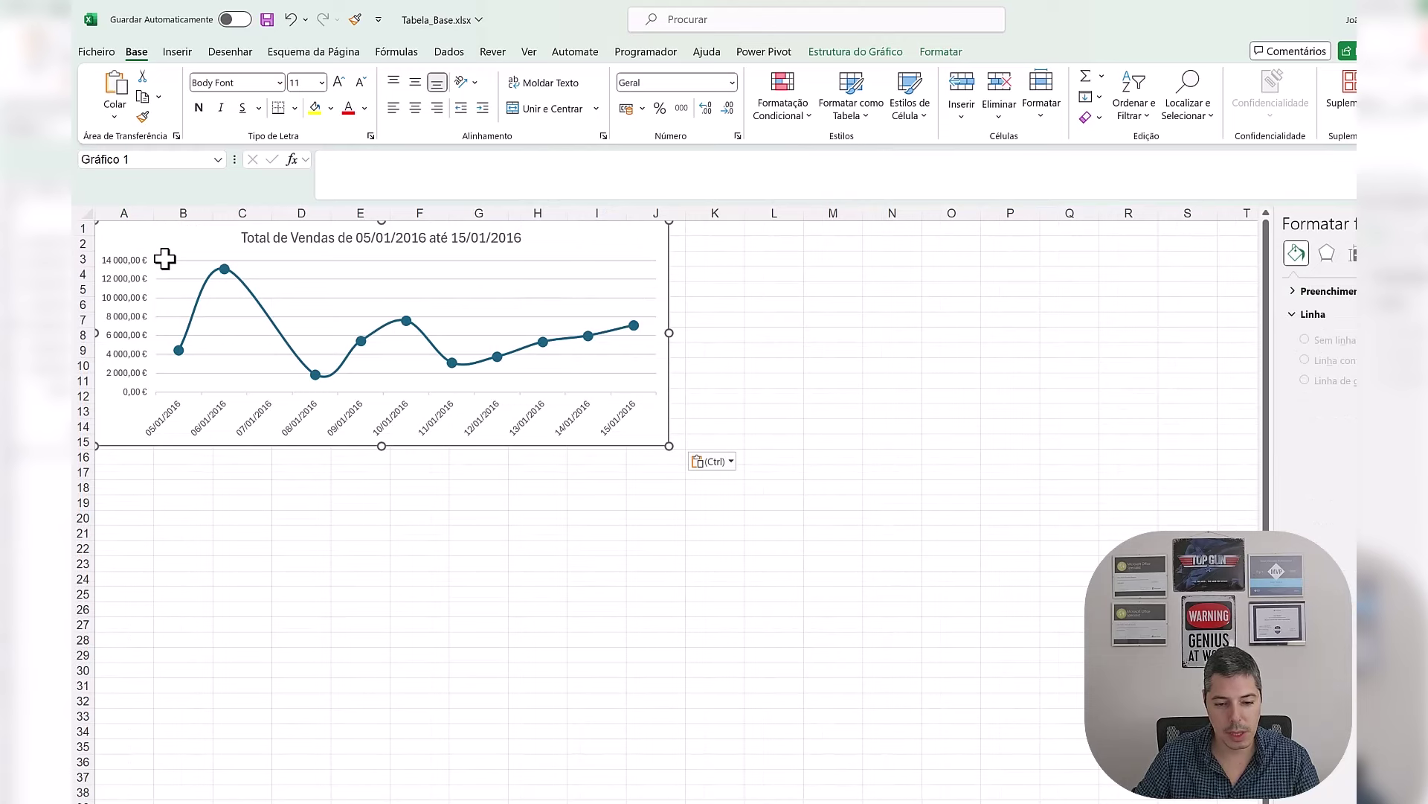
Step: Enlarge the pasted chart and place it over about B2:N21
{"action": "left_click_drag", "start_coordinate": [673, 449], "coordinate": [863, 526]}
{"action": "left_click_drag", "start_coordinate": [781, 246], "coordinate": [832, 258]}
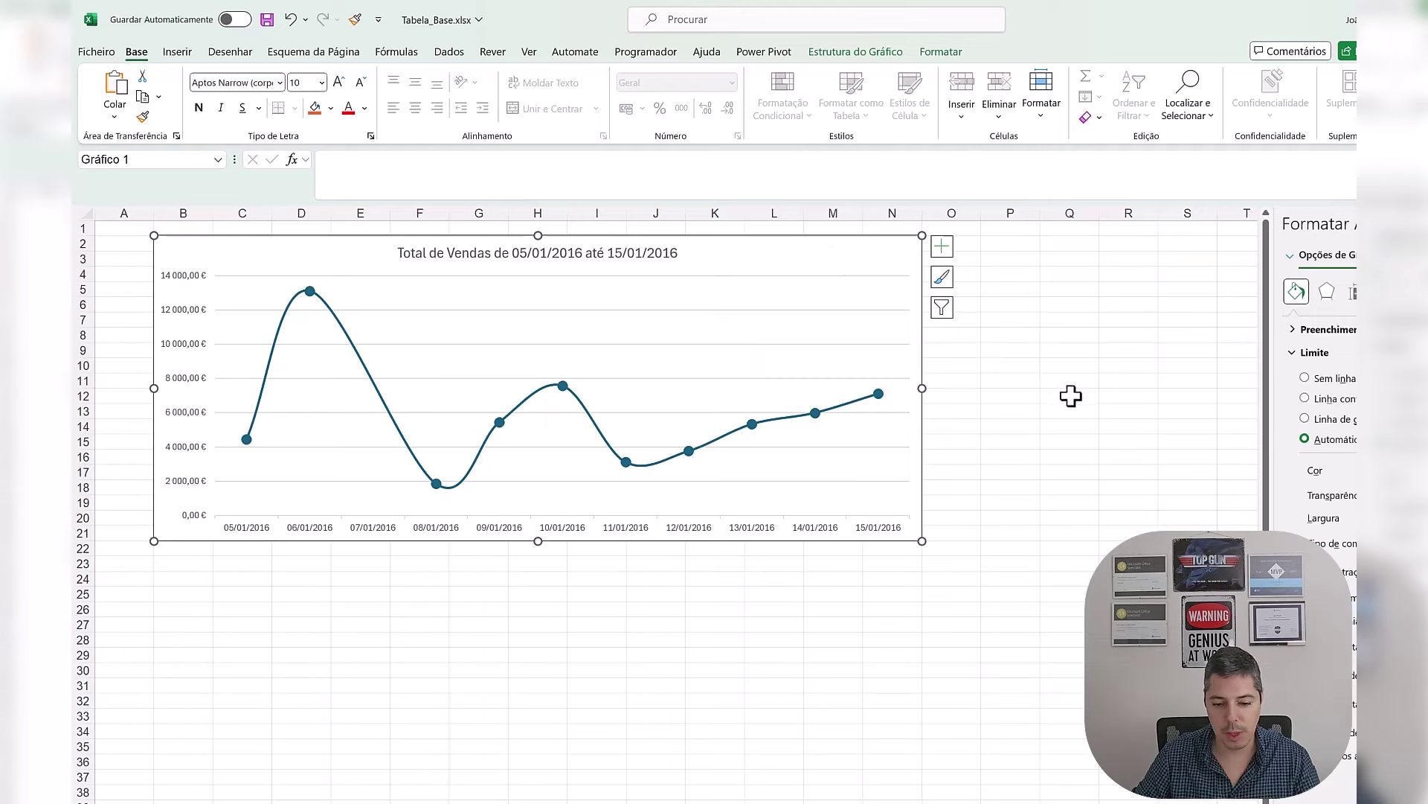
{"action": "left_click", "coordinate": [1066, 412]}
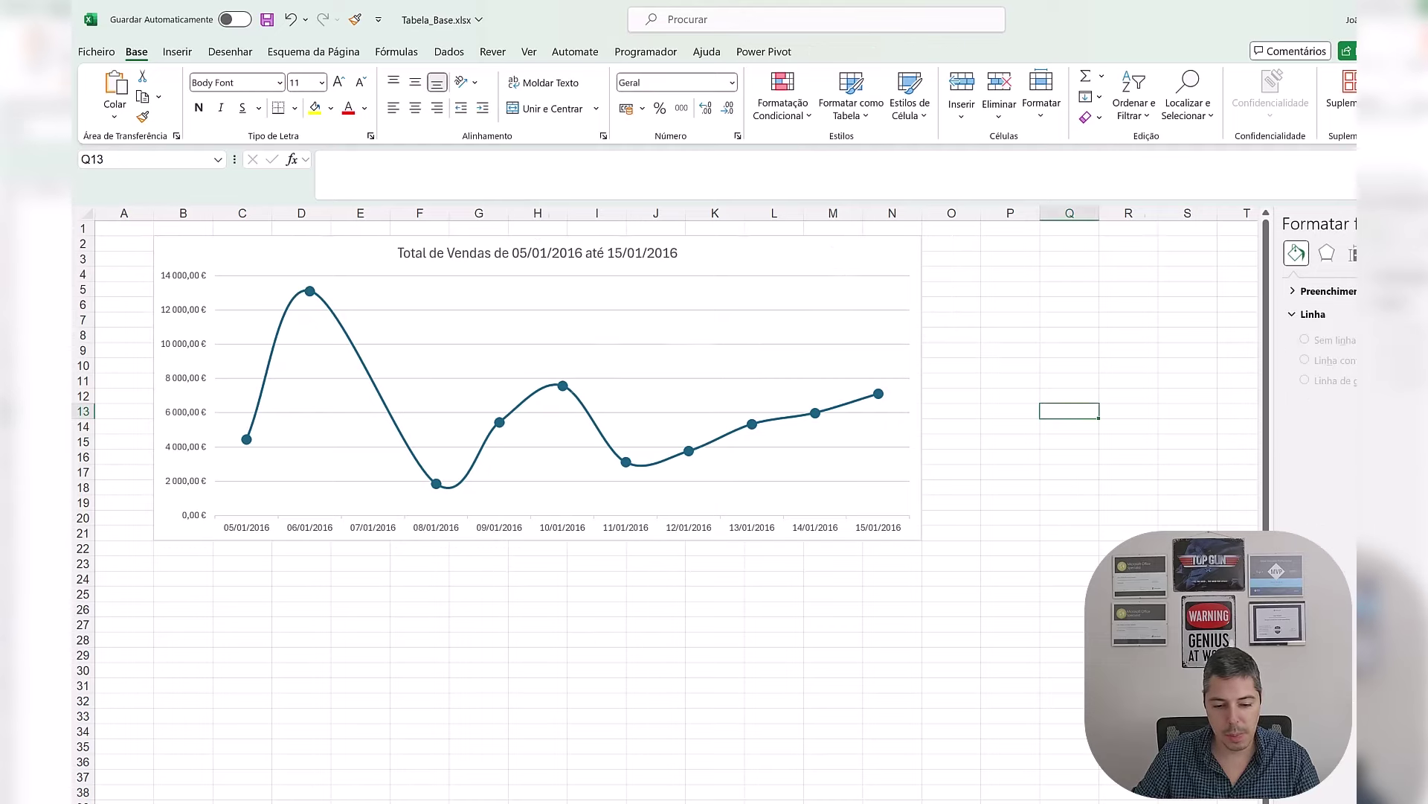
Step: Move the scroll bar from the data sheet to the chart's worksheet, placing it just below the chart from column B
{"action": "key", "text": "ctrl+Page_Up"}
{"action": "right_click", "coordinate": [778, 549]}
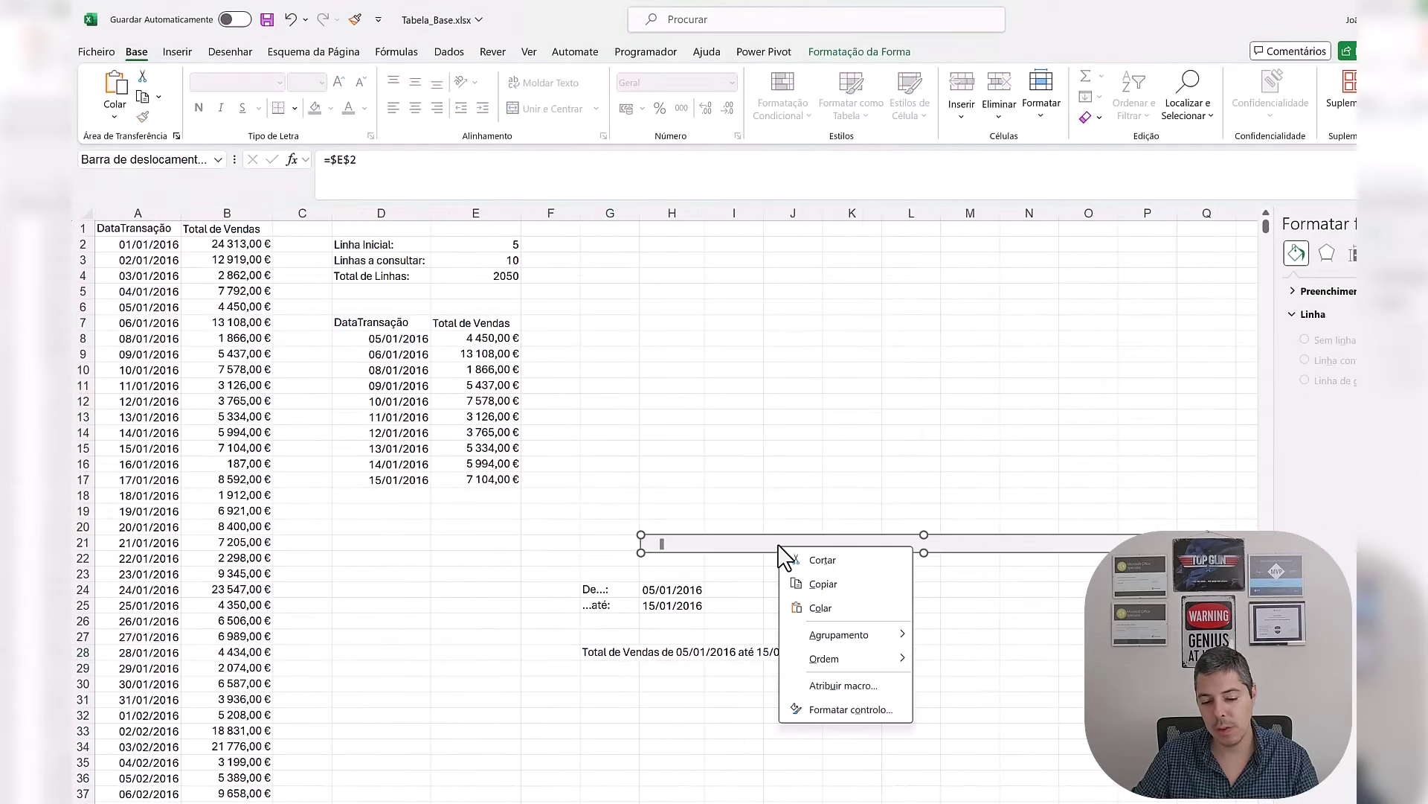
{"action": "key", "text": "Escape"}
{"action": "right_click", "coordinate": [780, 543]}
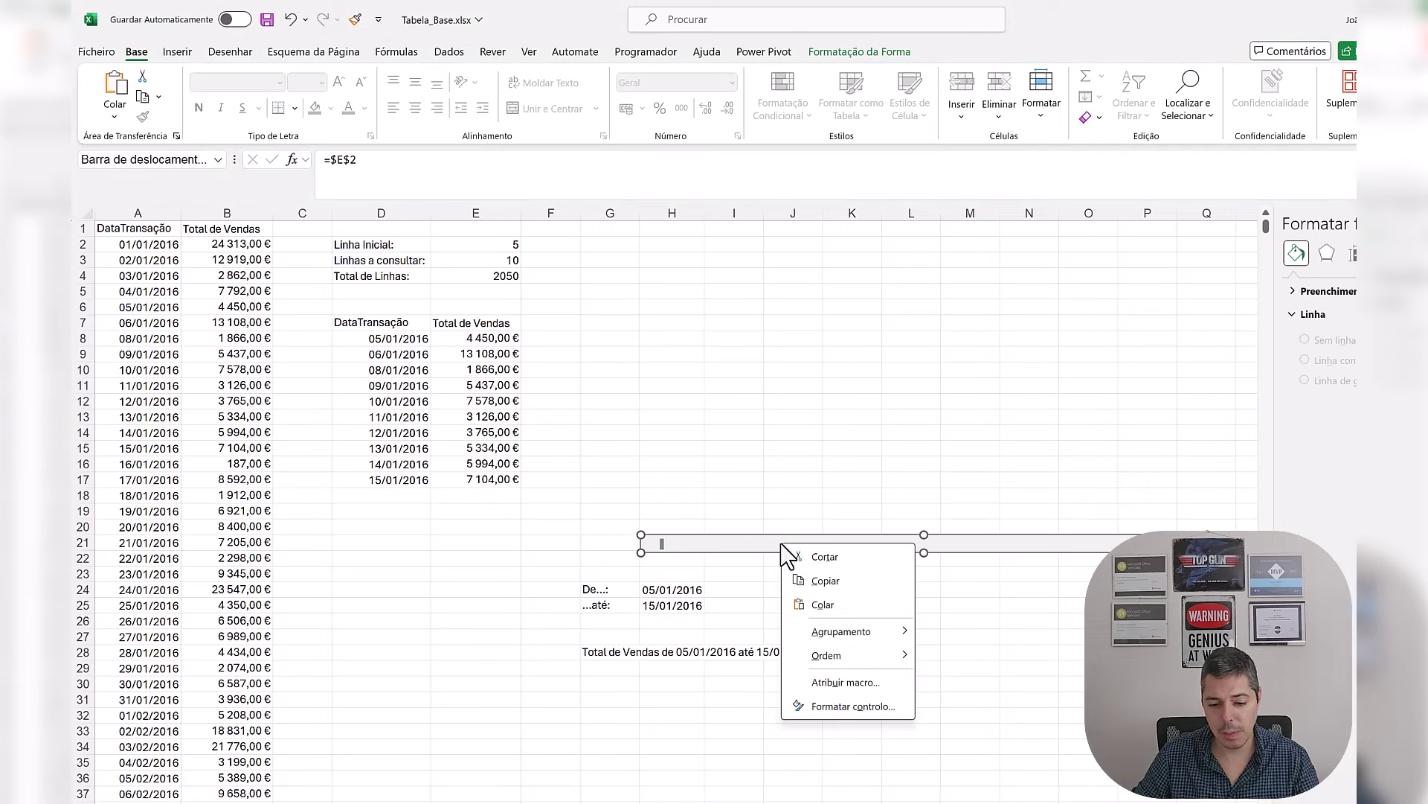
{"action": "left_click", "coordinate": [818, 557]}
{"action": "key", "text": "ctrl+Page_Down"}
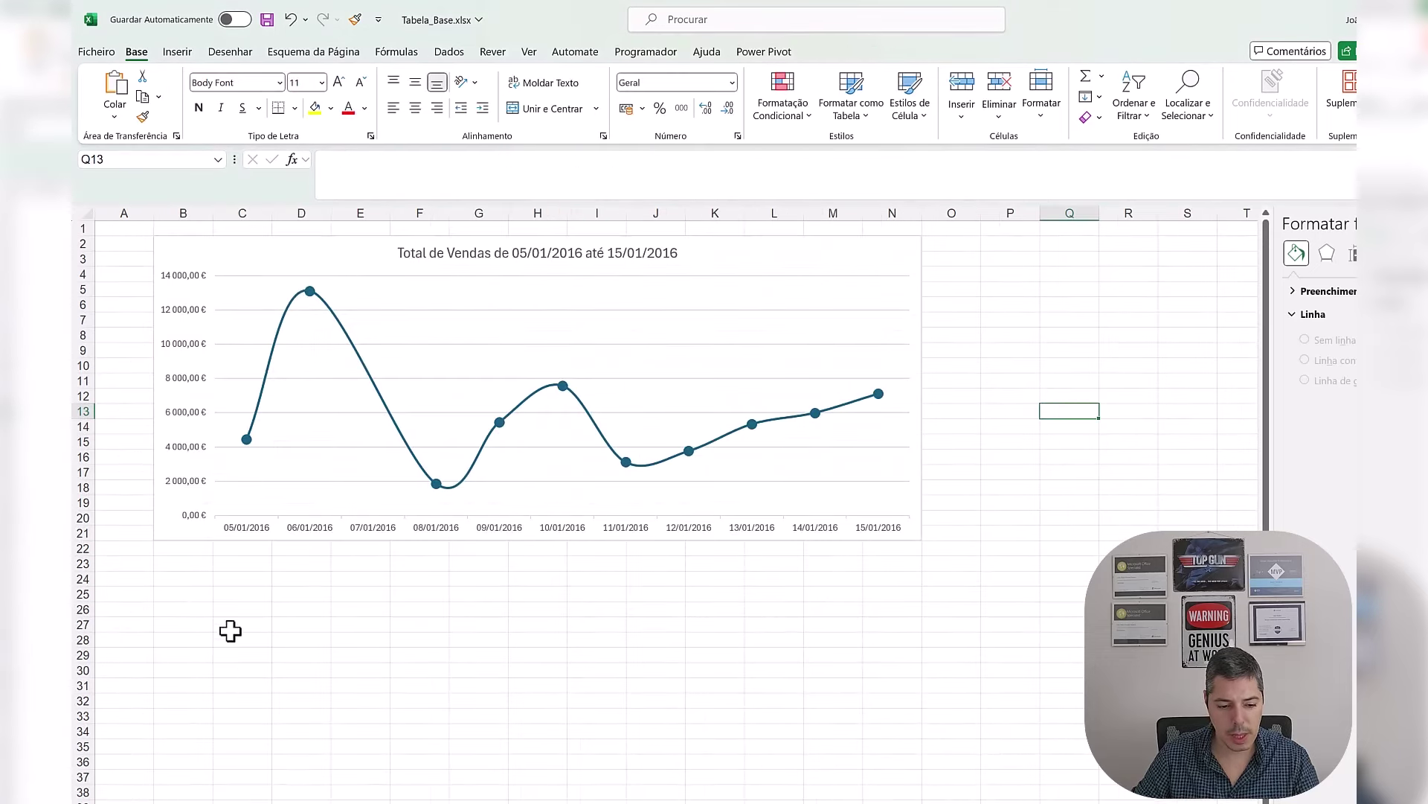
{"action": "right_click", "coordinate": [174, 561]}
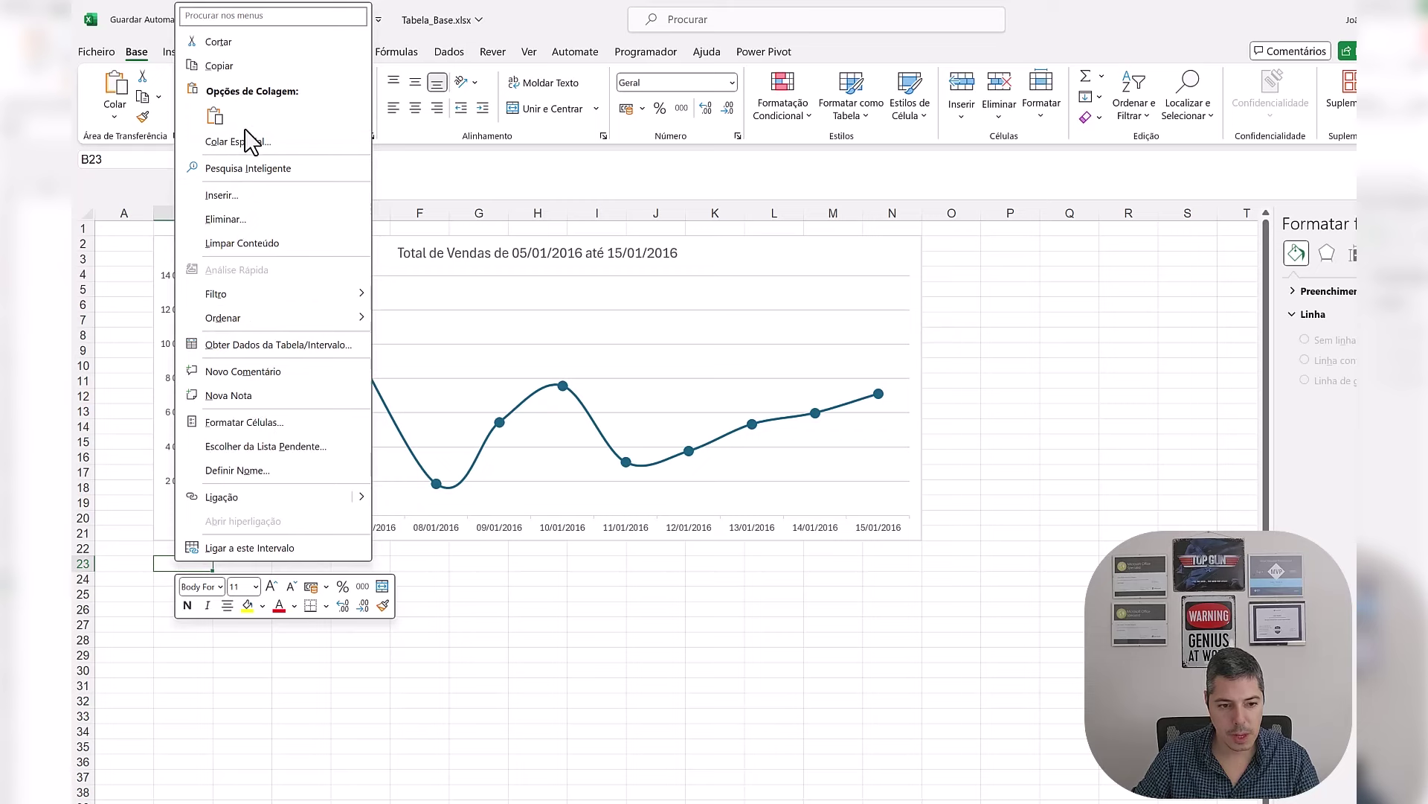
{"action": "left_click", "coordinate": [214, 116]}
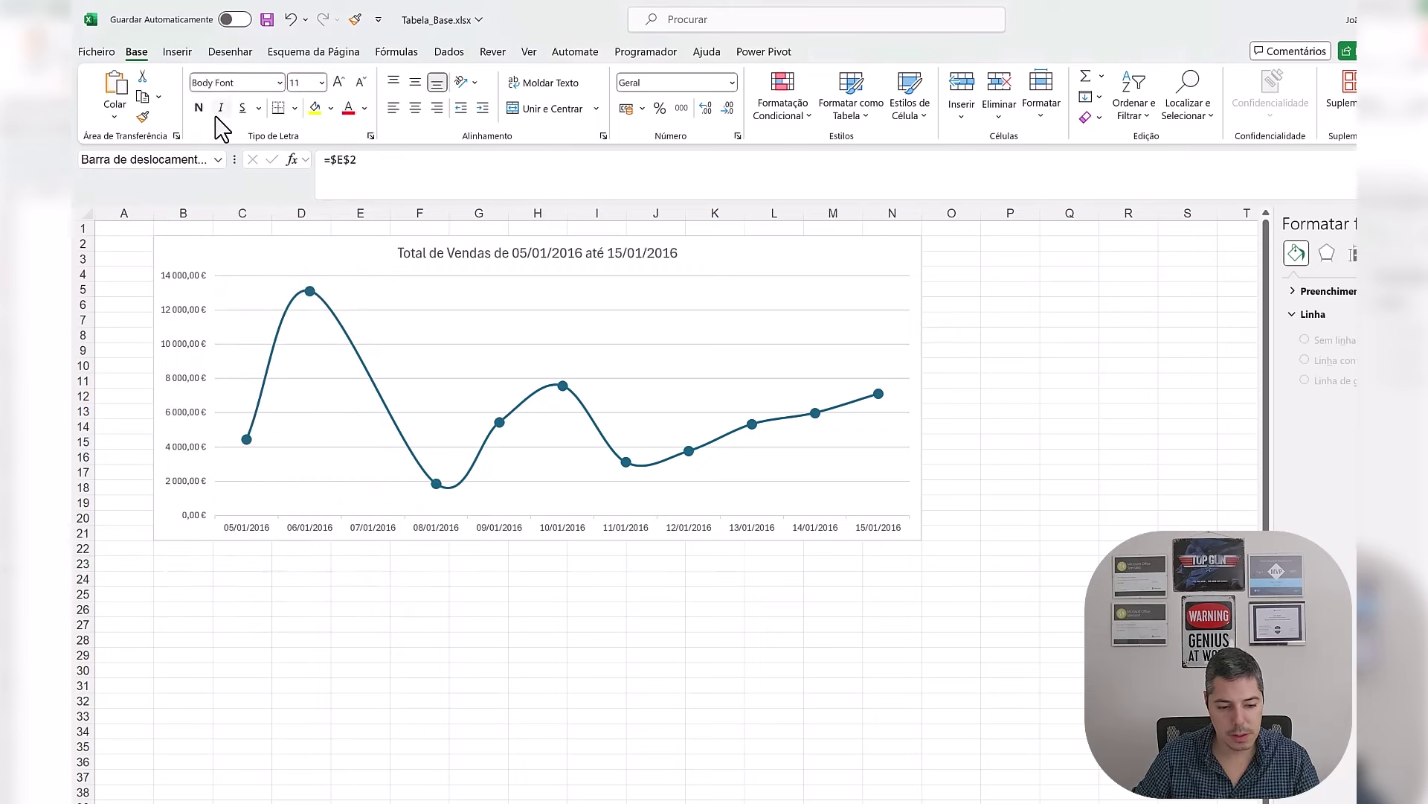
{"action": "mouse_move", "coordinate": [379, 582]}
{"action": "left_mouse_down"}
{"action": "mouse_move", "coordinate": [363, 557]}
{"action": "mouse_move", "coordinate": [366, 568]}
{"action": "left_mouse_up"}
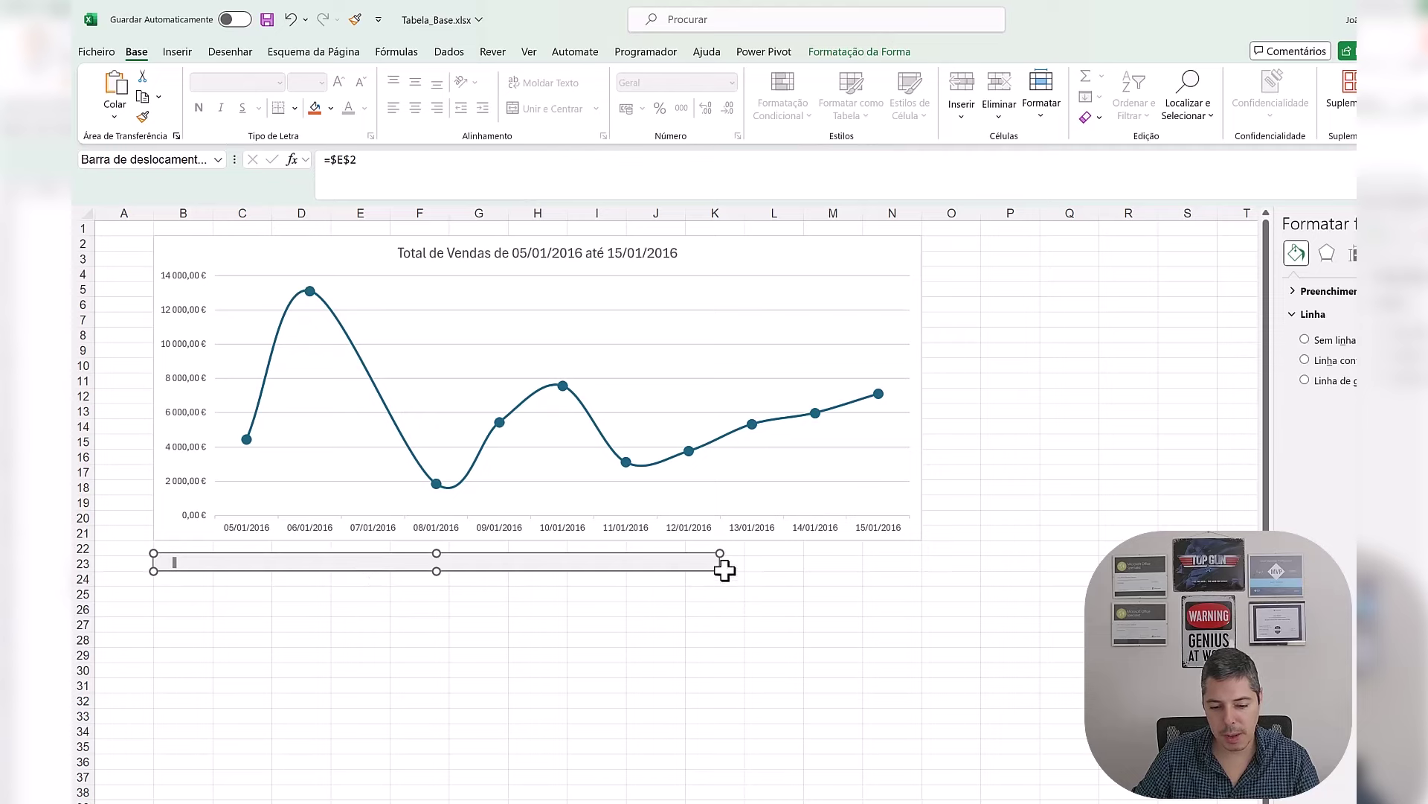
Step: Widen the scroll bar to the chart's full width and link it to cell E2 on the Folha1 sheet
{"action": "left_click_drag", "start_coordinate": [720, 571], "coordinate": [917, 582]}
{"action": "left_click", "coordinate": [925, 604]}
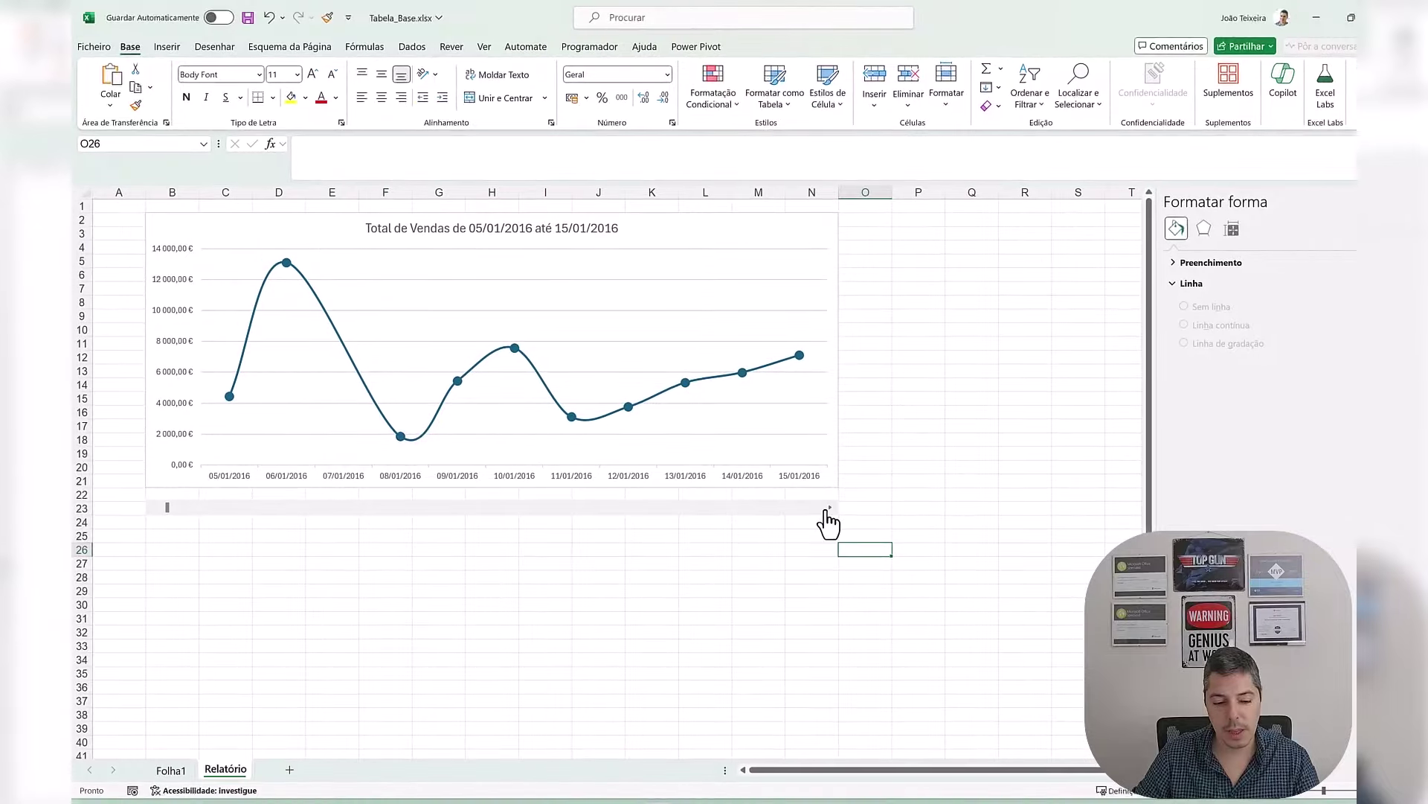
{"action": "right_click", "coordinate": [559, 511]}
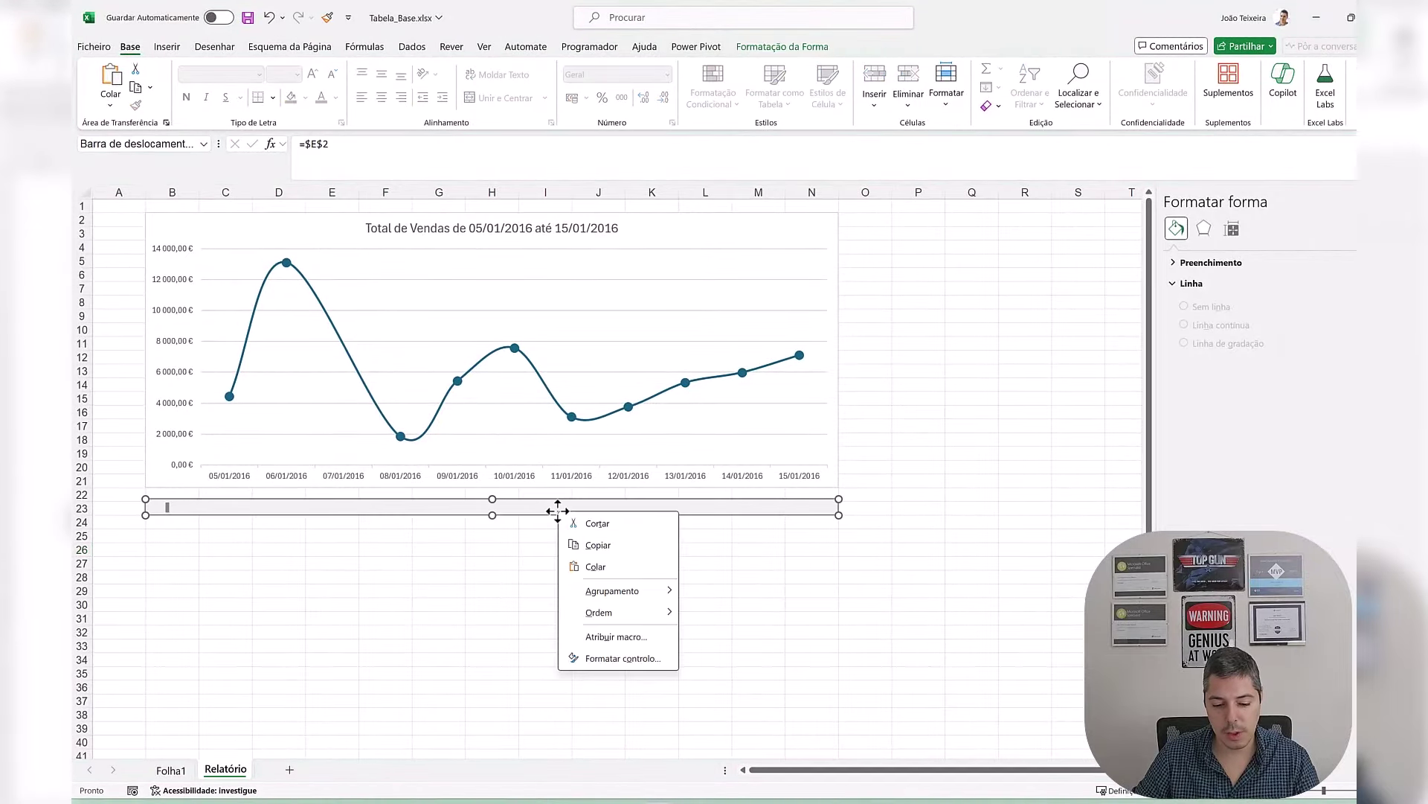
{"action": "left_click", "coordinate": [606, 658]}
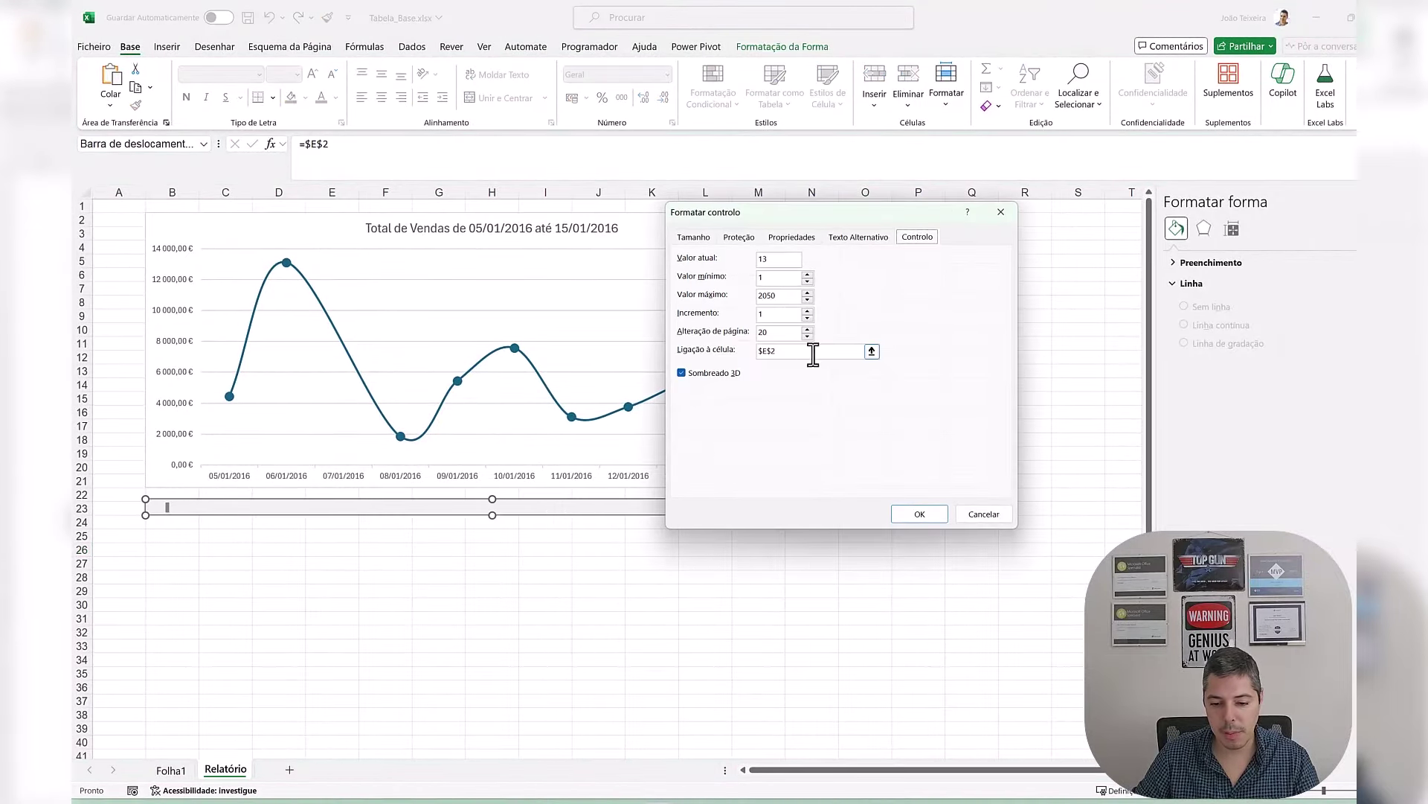
{"action": "left_click", "coordinate": [872, 352]}
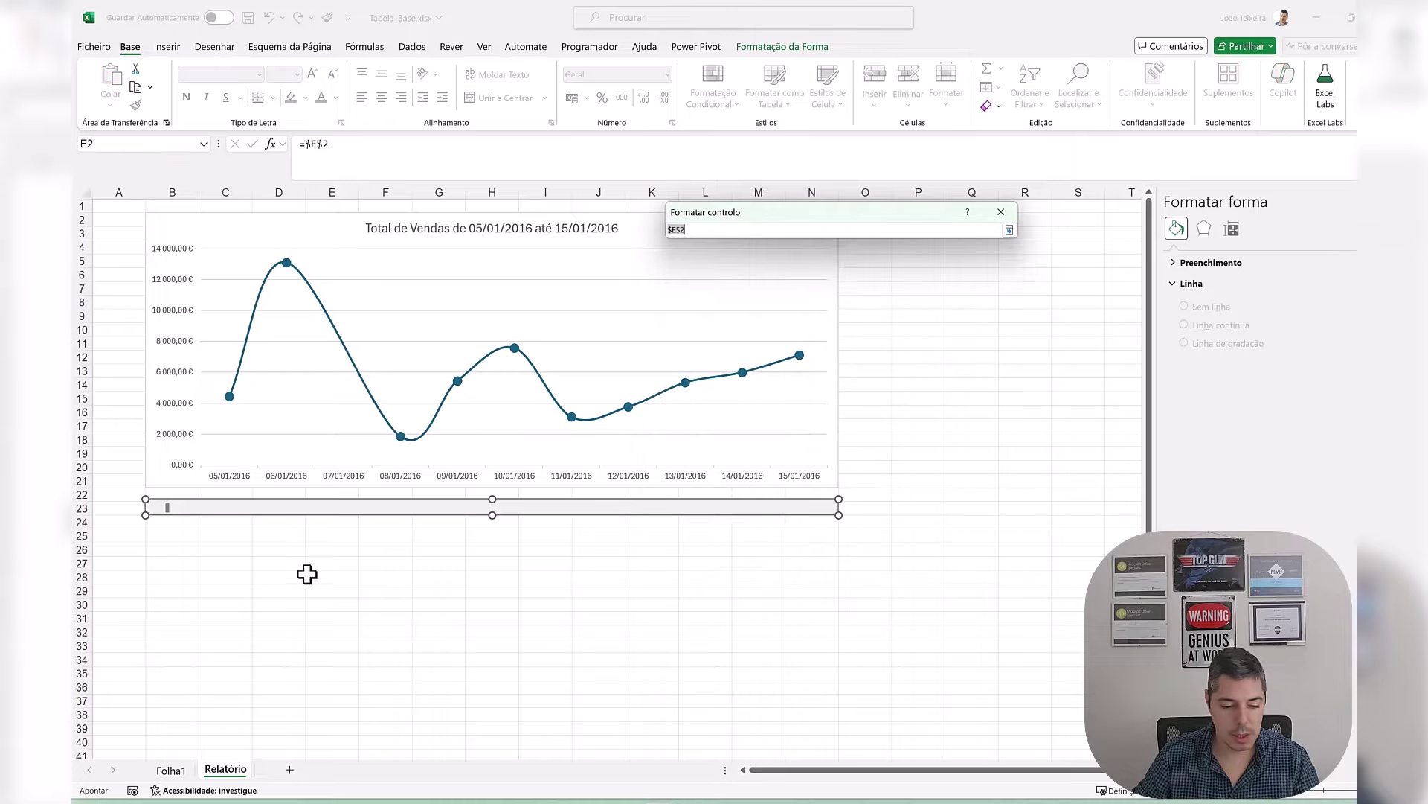
{"action": "left_click", "coordinate": [170, 771]}
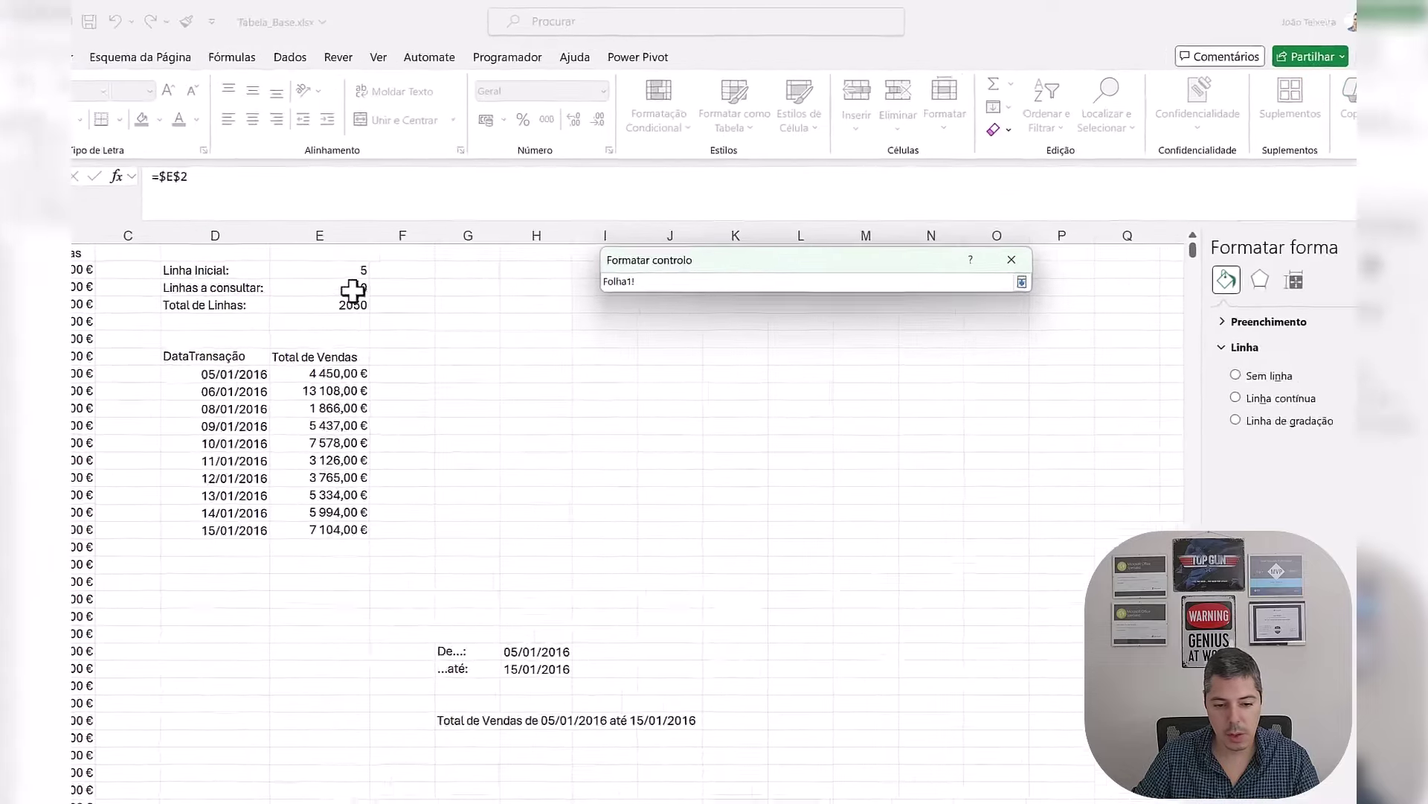
{"action": "left_click", "coordinate": [460, 226]}
{"action": "key", "text": "Return"}
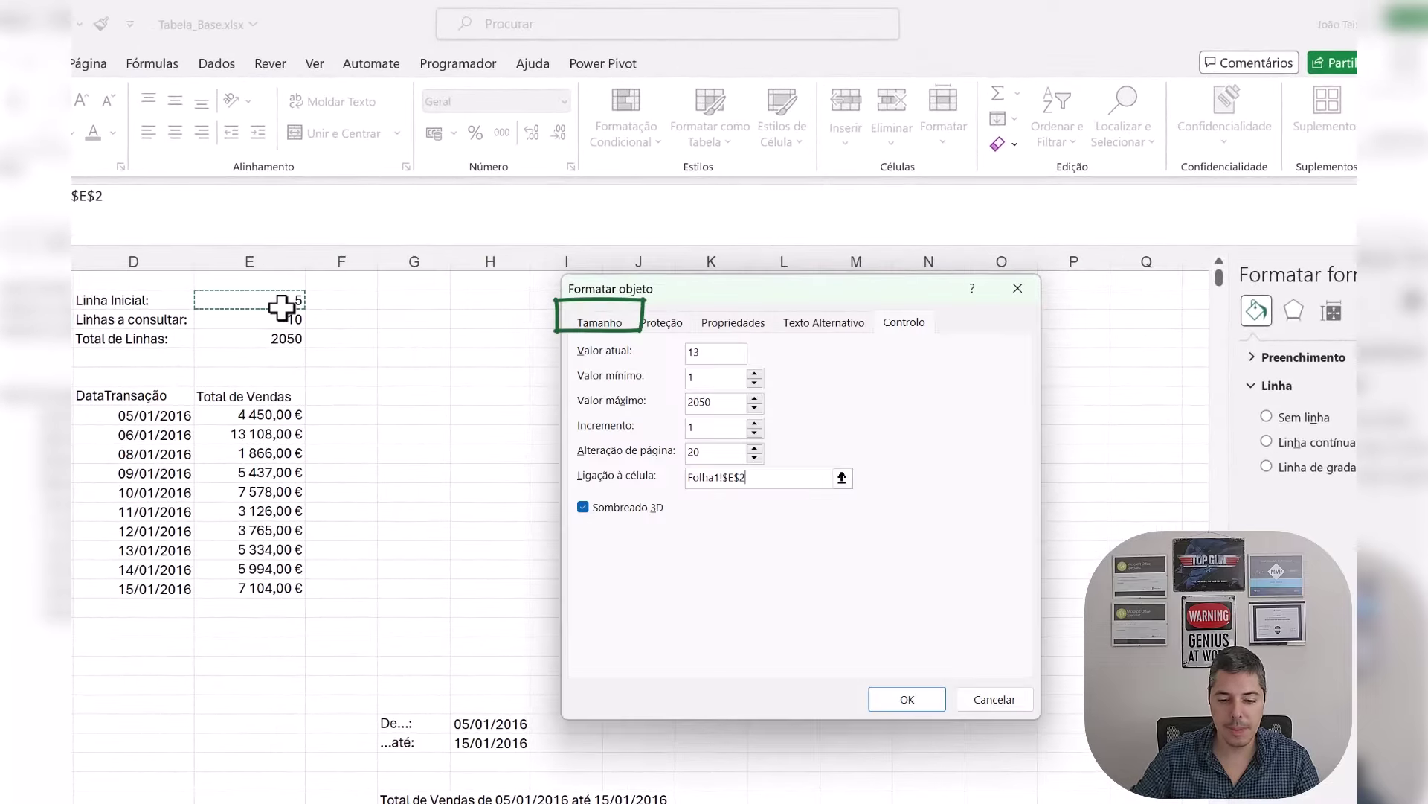
{"action": "left_click", "coordinate": [896, 700]}
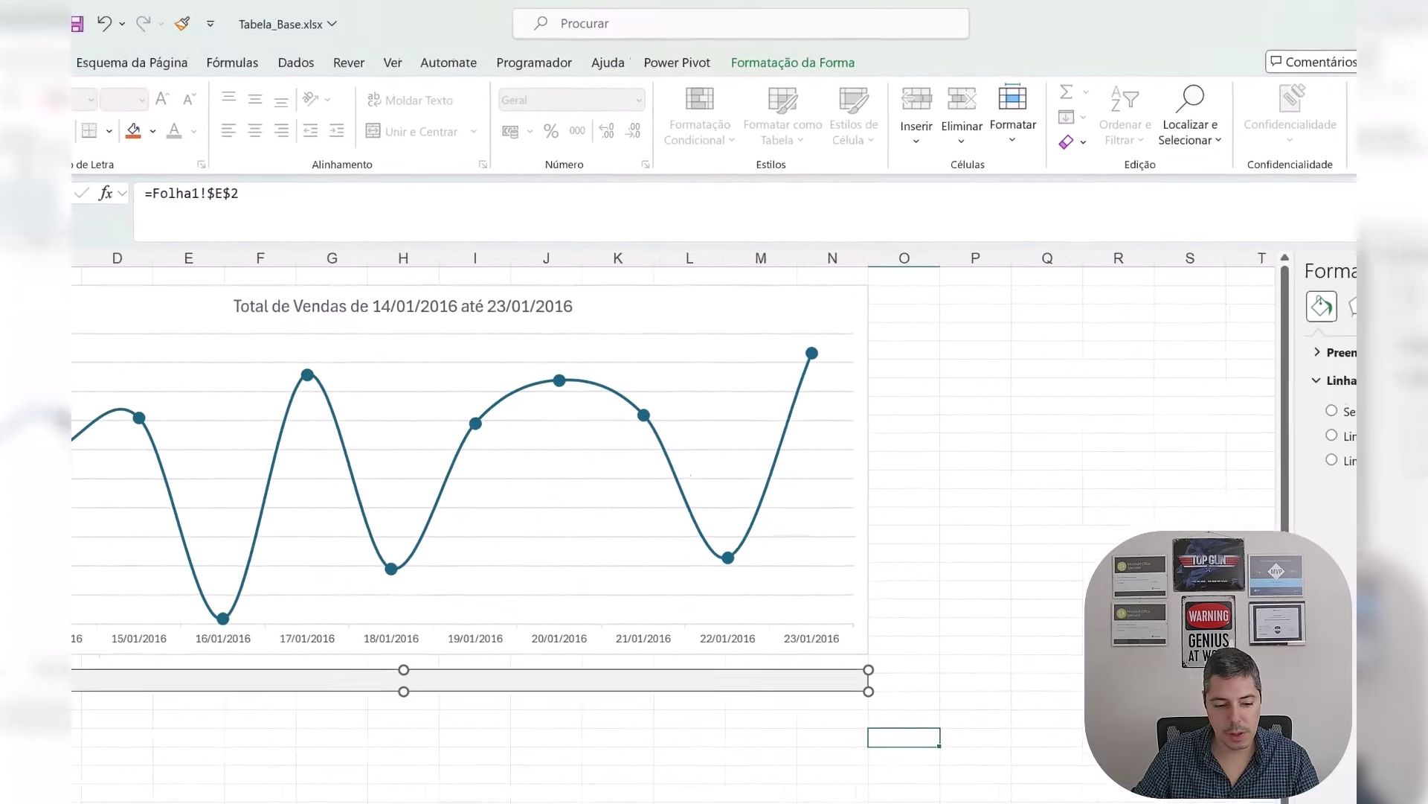
{"action": "left_click", "coordinate": [212, 794]}
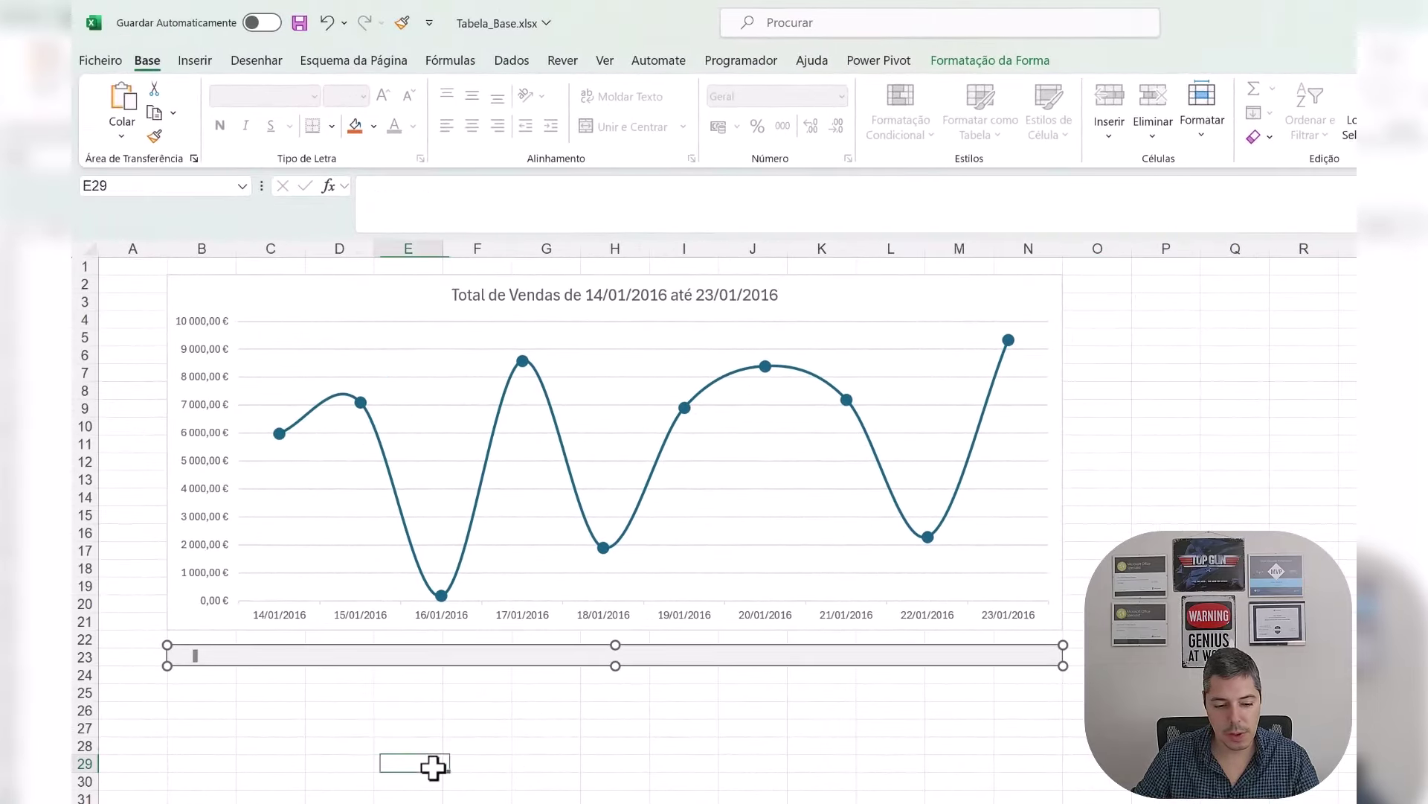
Step: Advance the chart with the scroll bar in page-sized jumps until its range starts on 15/03/2016
{"action": "left_click", "coordinate": [241, 658]}
{"action": "left_click", "coordinate": [271, 658]}
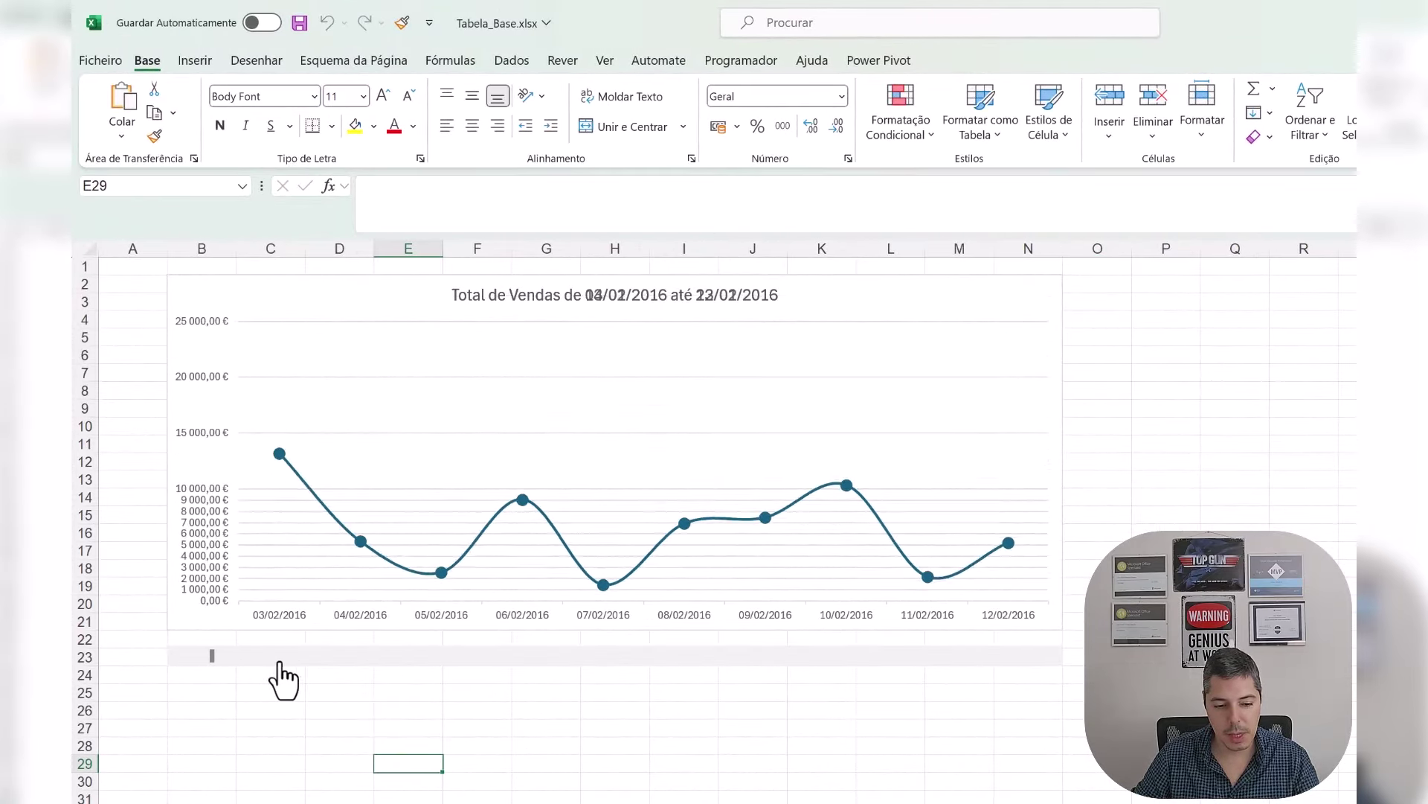
{"action": "left_click", "coordinate": [325, 657]}
{"action": "left_click", "coordinate": [326, 658]}
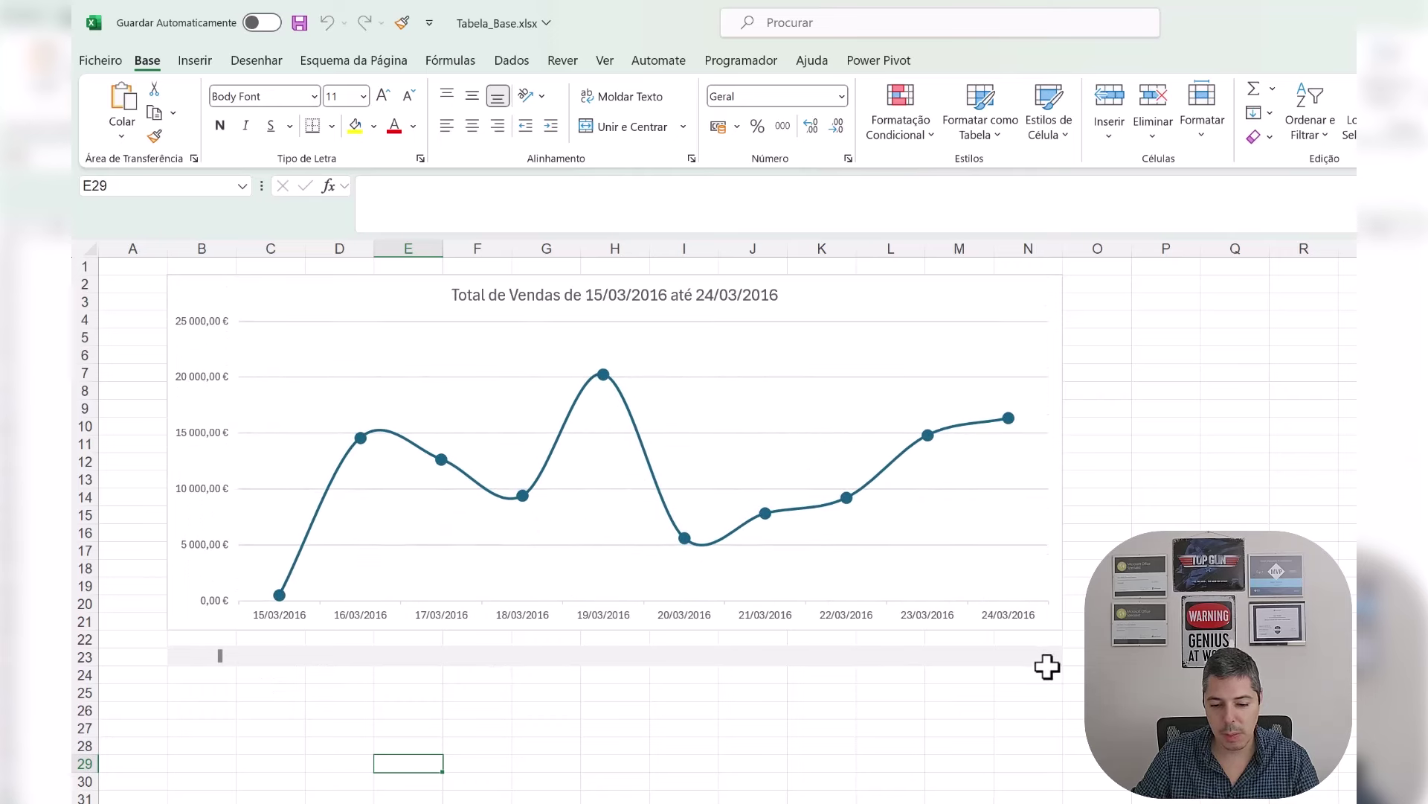
Step: Advance the chart with the scroll bar one row at a time until its range starts on 22/03/2016
{"action": "left_click", "coordinate": [1051, 658]}
{"action": "left_click", "coordinate": [1051, 658]}
{"action": "left_click", "coordinate": [1051, 658]}
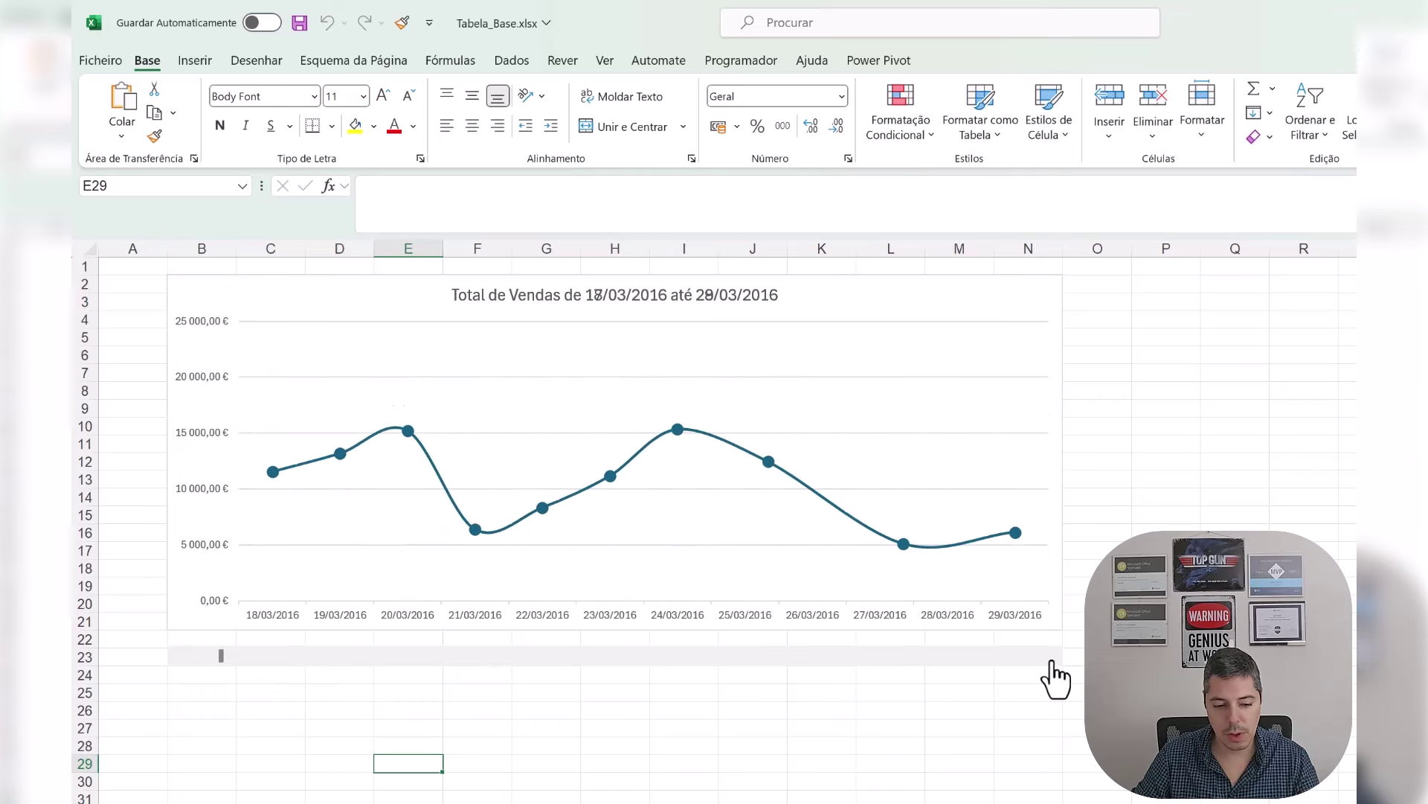
{"action": "left_click", "coordinate": [1051, 658]}
{"action": "left_click", "coordinate": [1050, 657]}
{"action": "left_click", "coordinate": [1051, 658]}
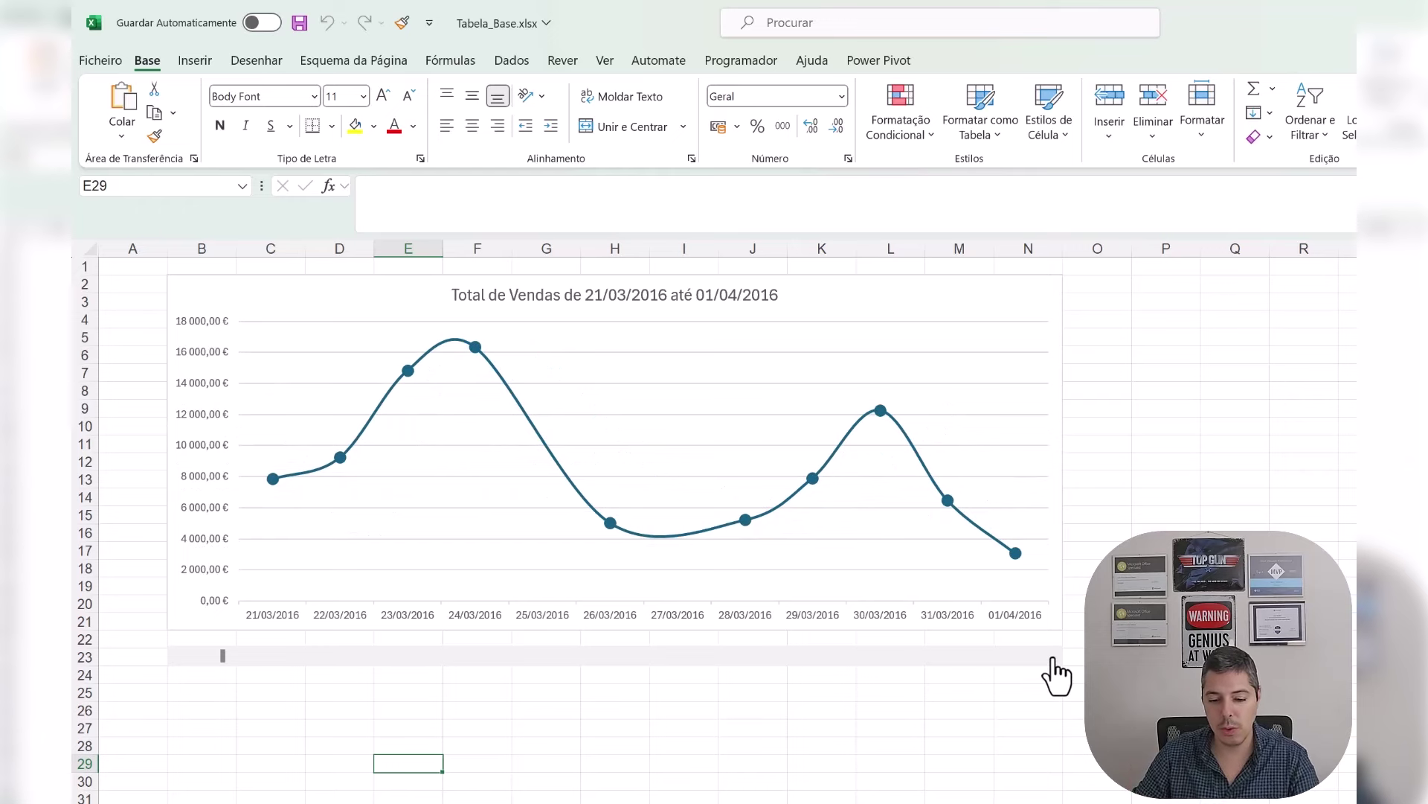
{"action": "left_click", "coordinate": [1050, 657]}
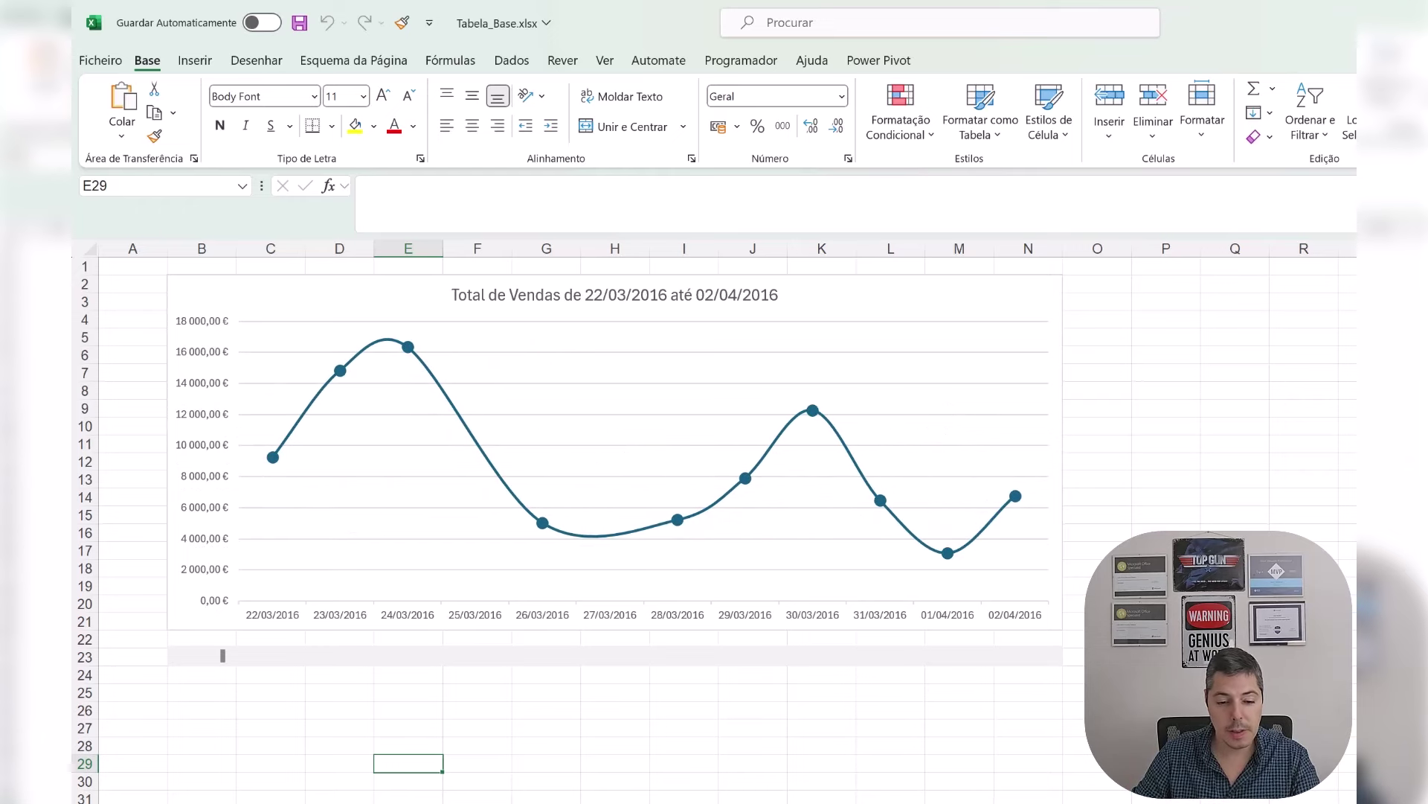
Step: Set the number of rows to consult in cell E3 of the data sheet to 15
{"action": "key", "text": "ctrl+Page_Up"}
{"action": "left_click", "coordinate": [584, 302]}
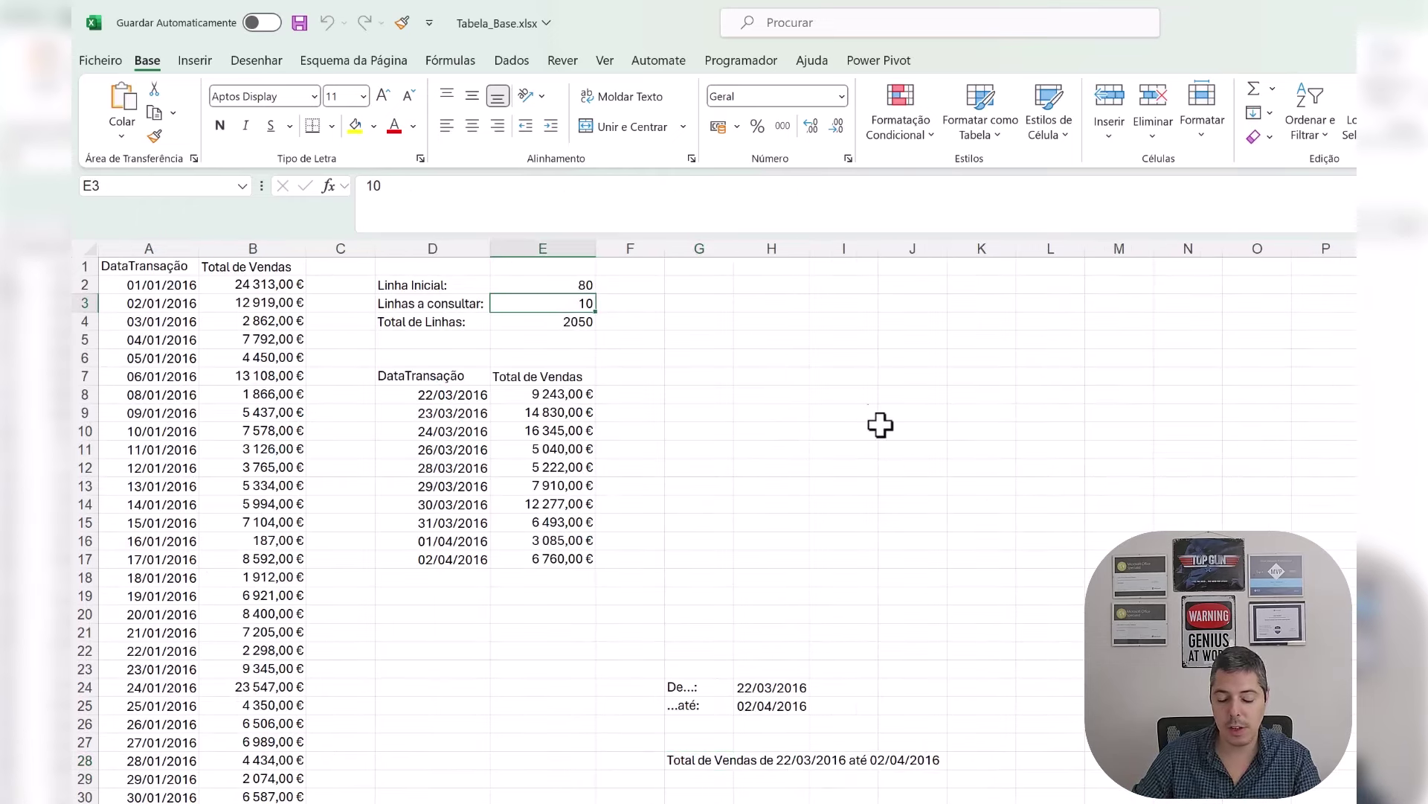
{"action": "type", "text": "15"}
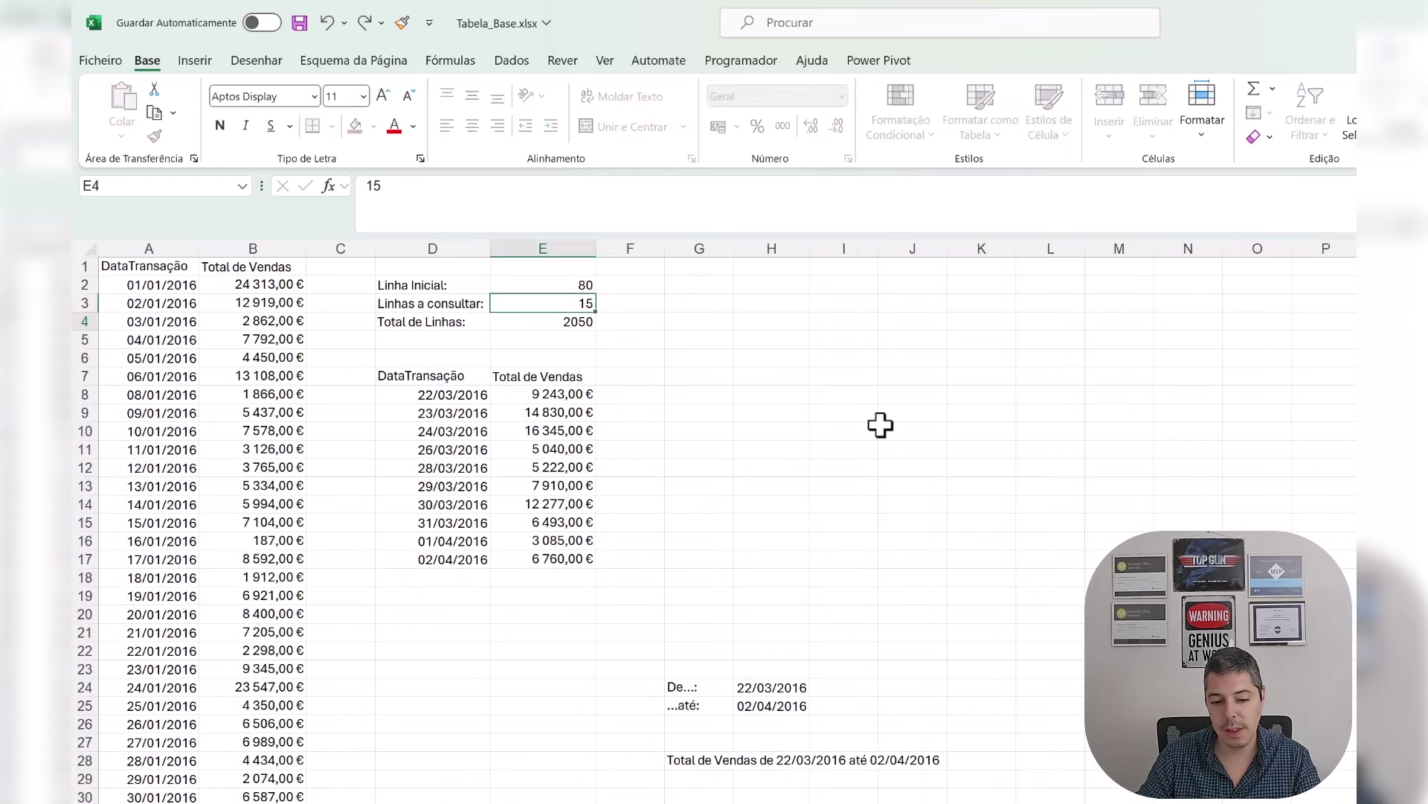
{"action": "key", "text": "Return"}
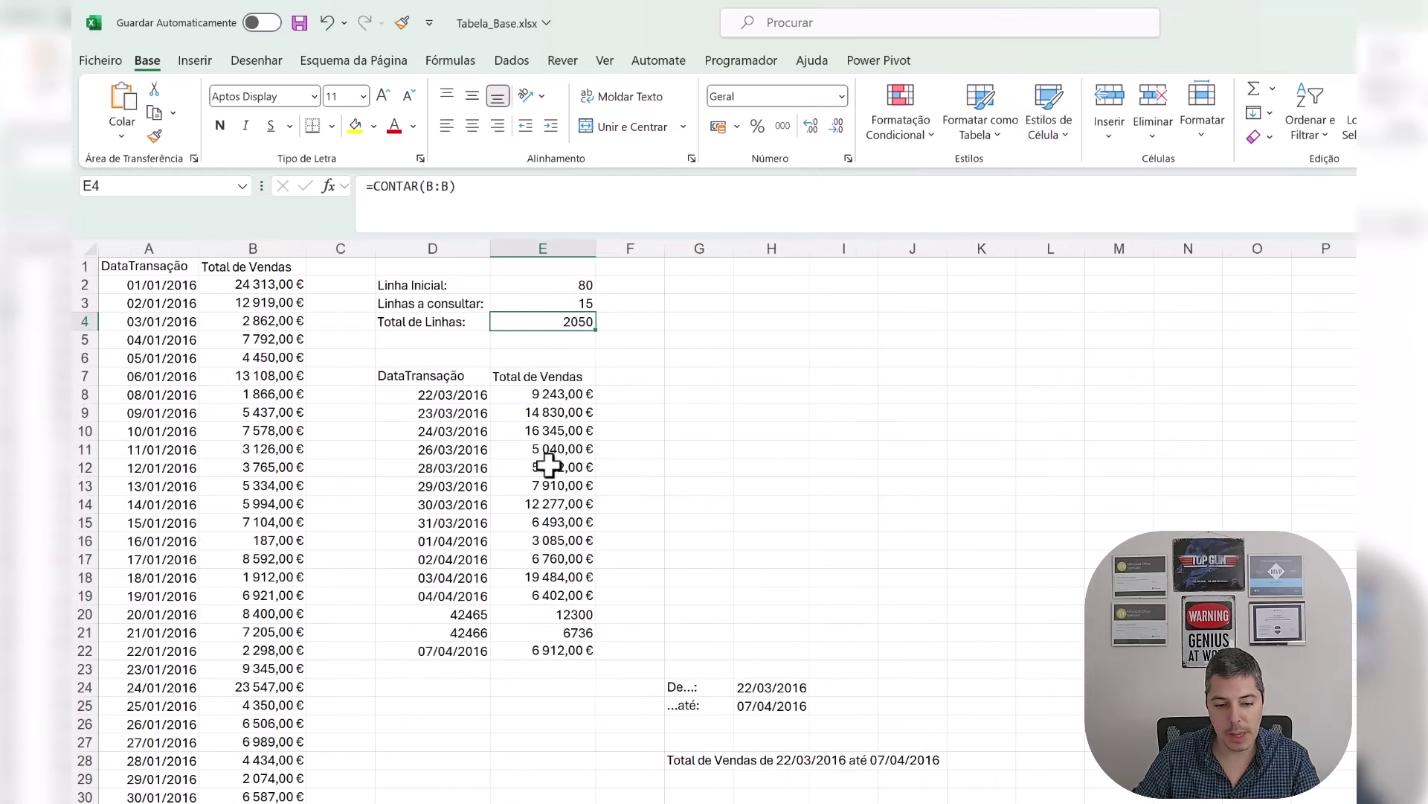
Step: Format the Total de Vendas results from E8 downward, beyond the current list, as Moeda (currency)
{"action": "left_click_drag", "start_coordinate": [569, 393], "coordinate": [566, 802]}
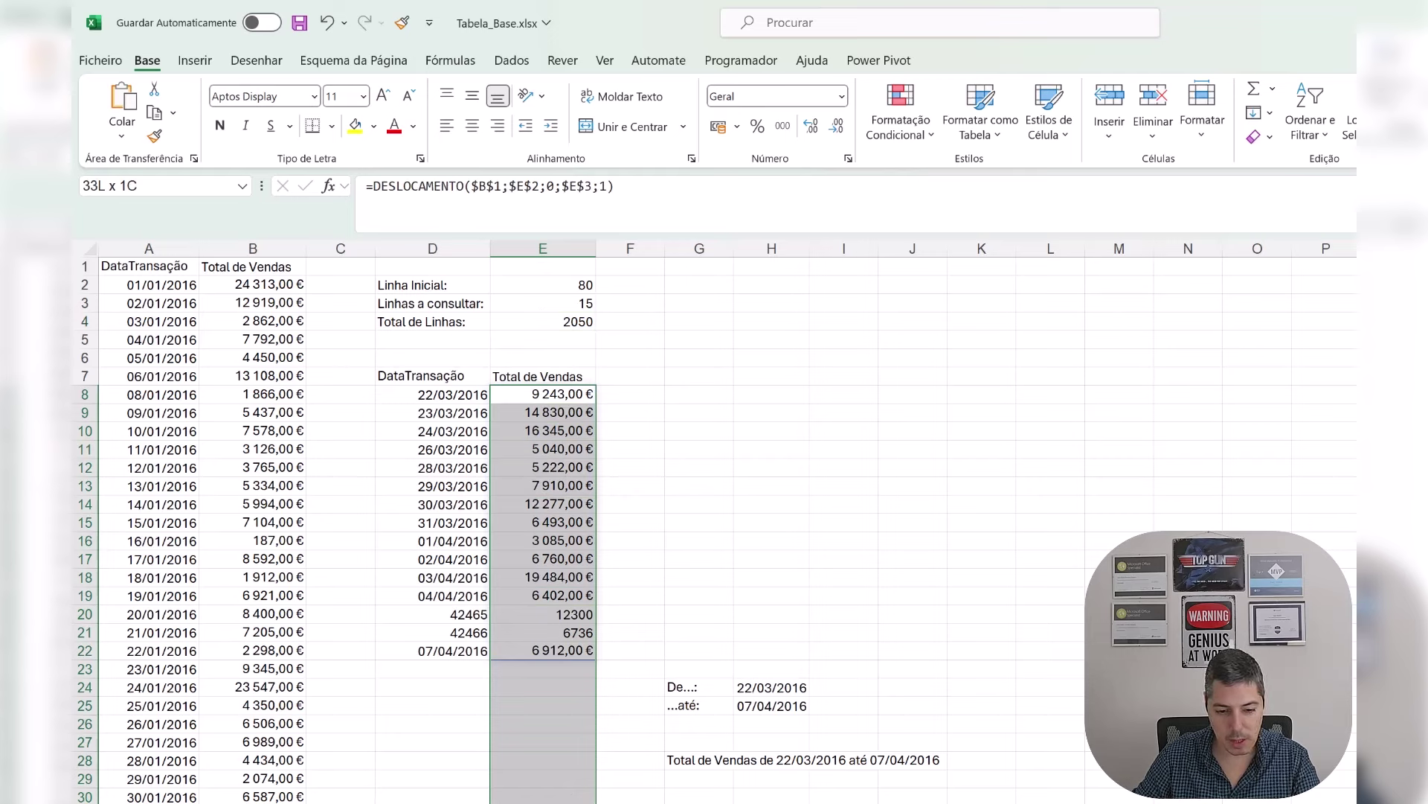
{"action": "left_click_drag", "start_coordinate": [566, 802], "coordinate": [569, 803]}
{"action": "left_click", "coordinate": [841, 96]}
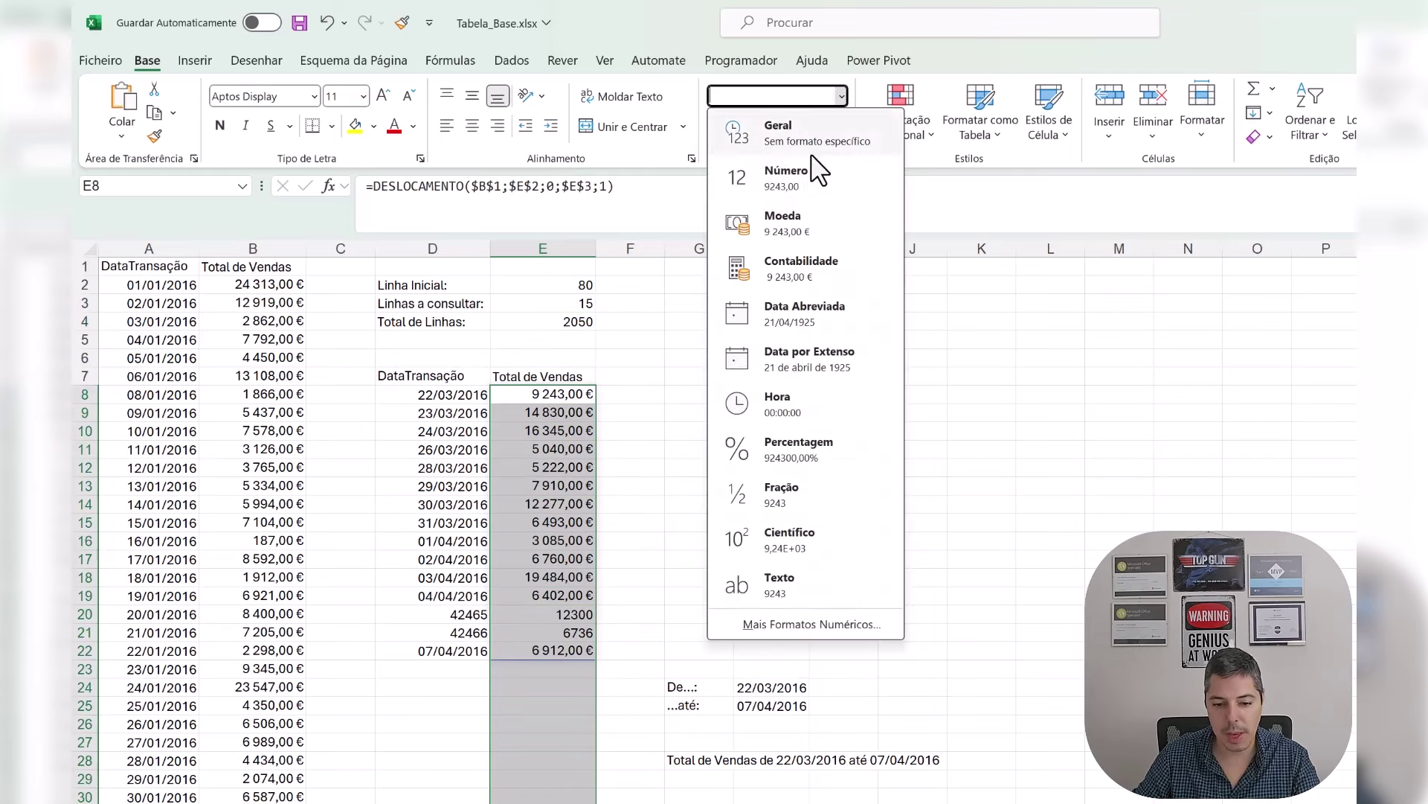
{"action": "left_click", "coordinate": [744, 220]}
Step: Format the DataTransação results from D8 downward, beyond the current list, as Data Abreviada (short date)
{"action": "left_click_drag", "start_coordinate": [453, 393], "coordinate": [407, 795]}
{"action": "left_click", "coordinate": [841, 96]}
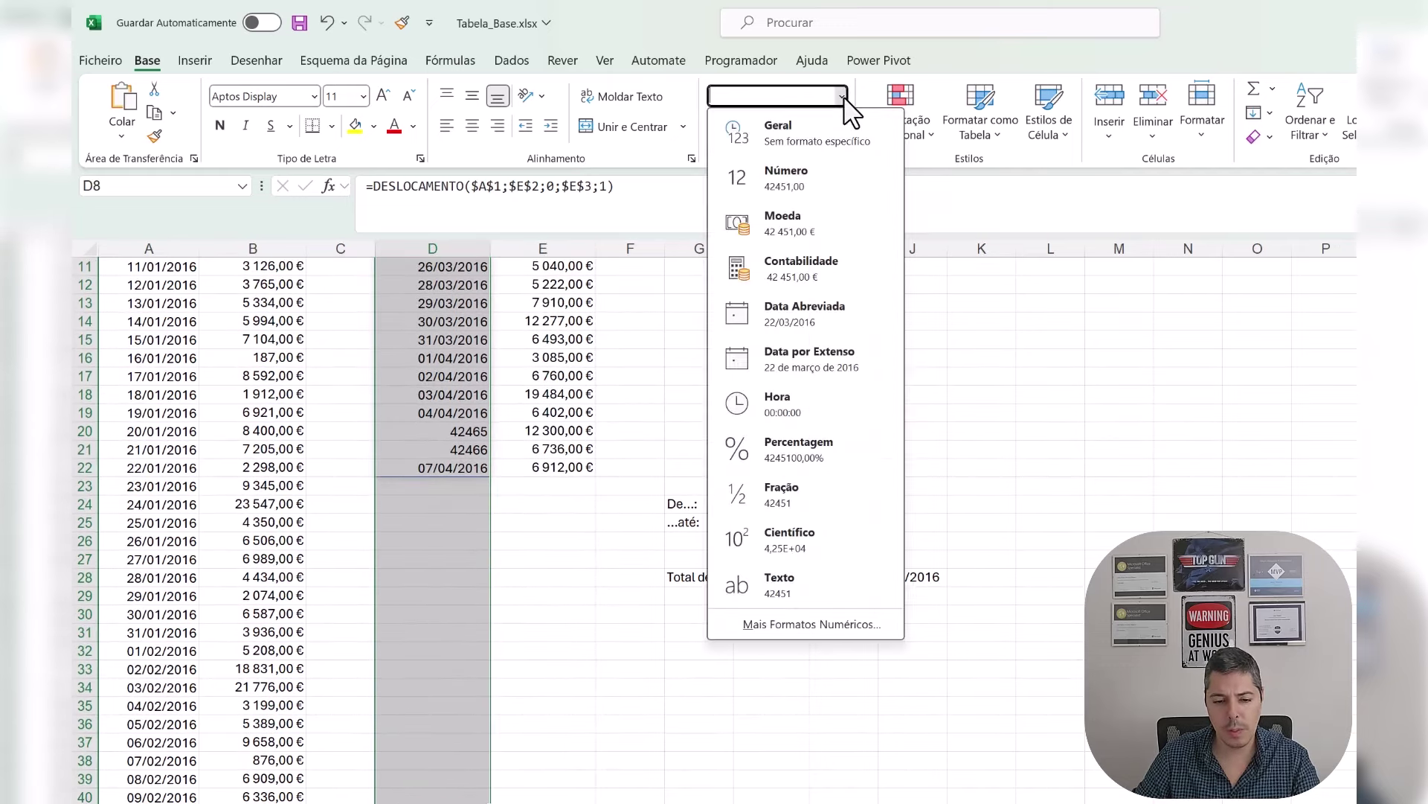
{"action": "left_click", "coordinate": [822, 320]}
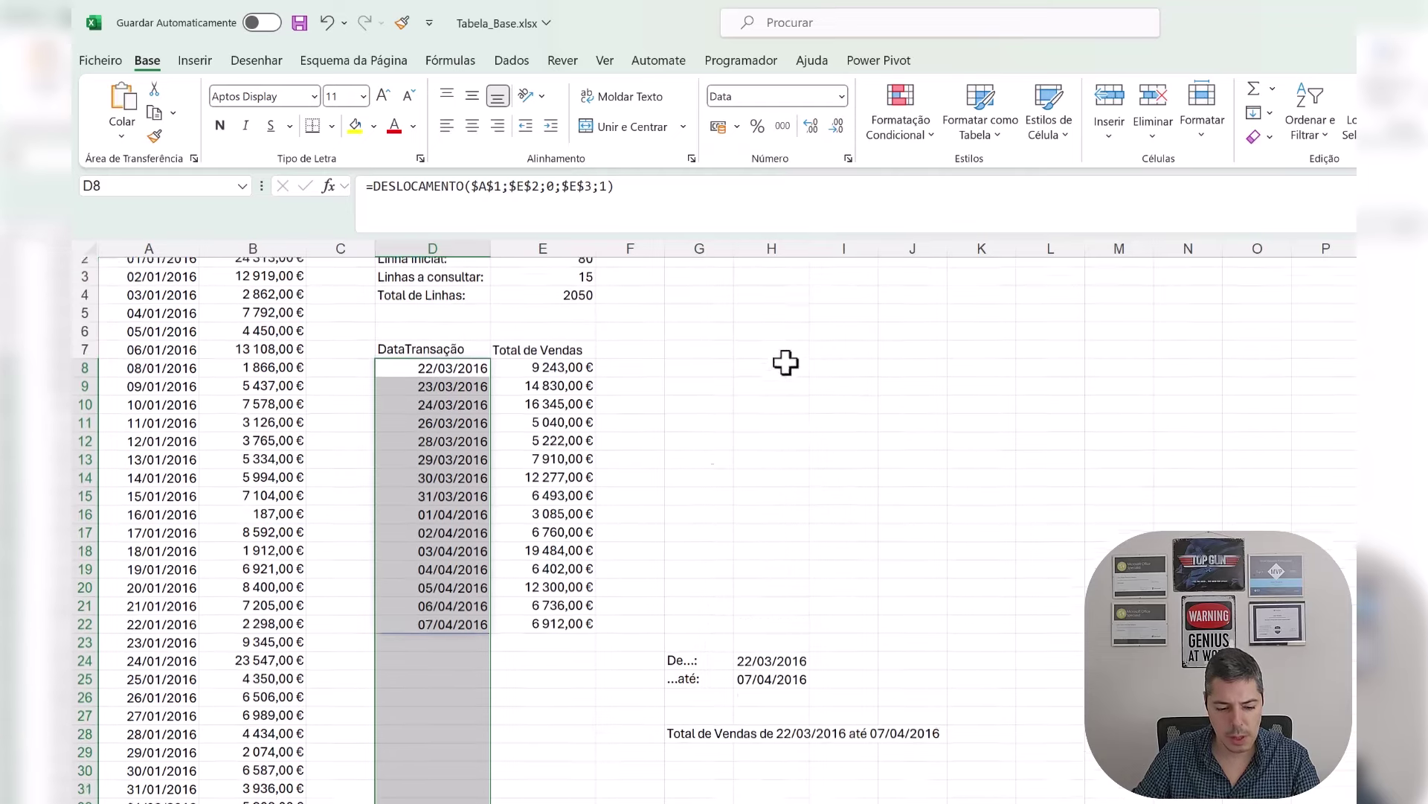
Step: On the Relatório sheet, advance the chart one row at a time until its range starts on 28/03/2016
{"action": "key", "text": "ctrl+Page_Down"}
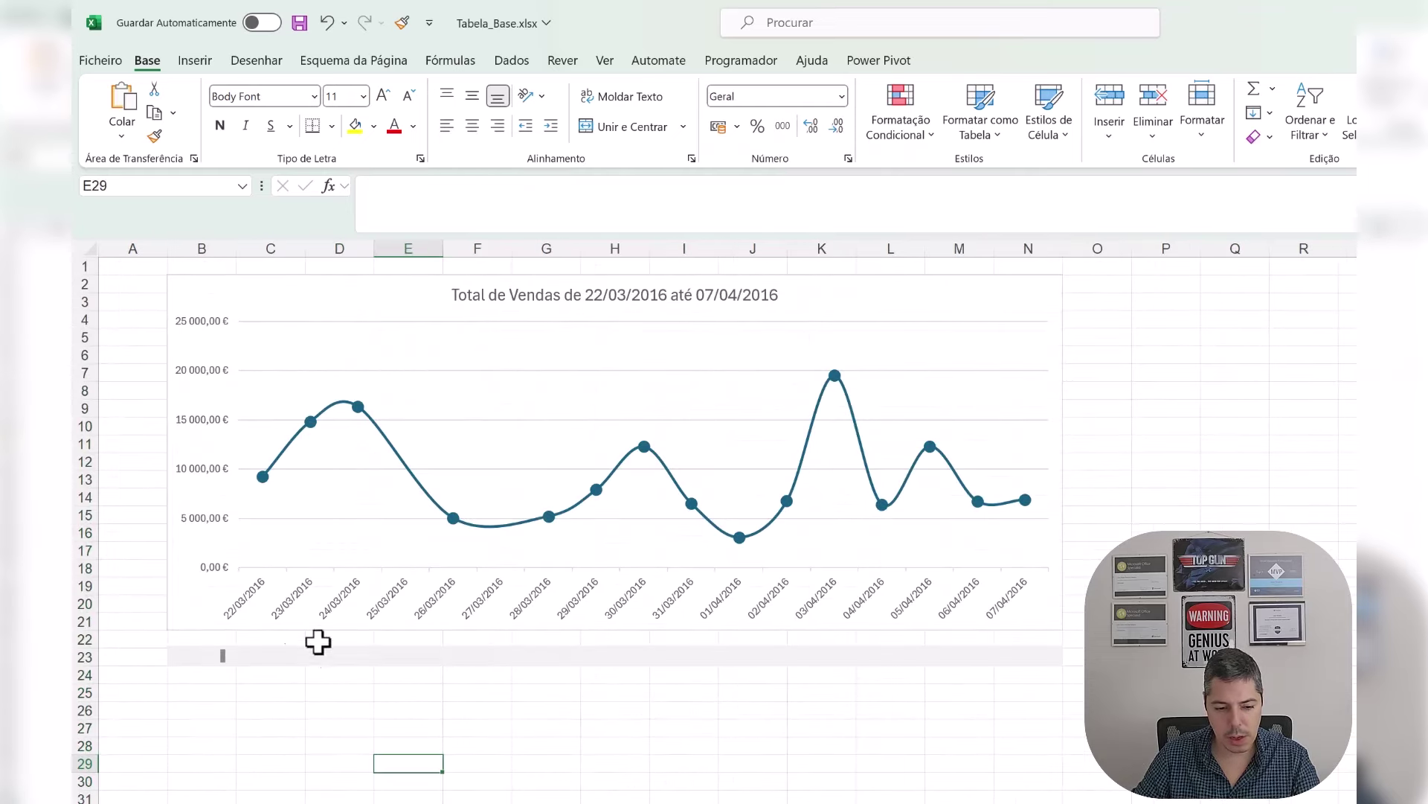
{"action": "left_click", "coordinate": [1056, 657]}
{"action": "left_click", "coordinate": [1057, 656]}
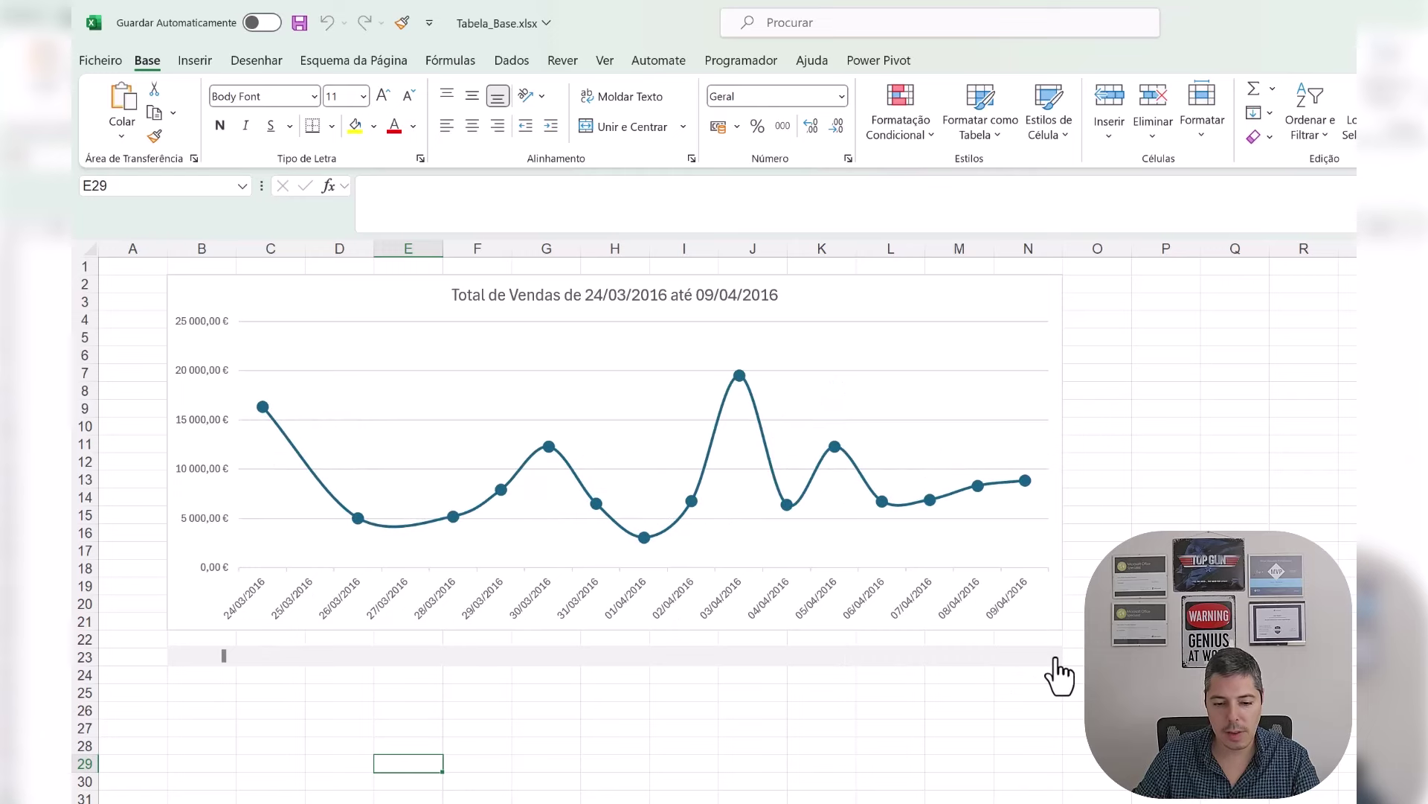
{"action": "left_click", "coordinate": [1057, 656]}
{"action": "left_click", "coordinate": [1057, 658]}
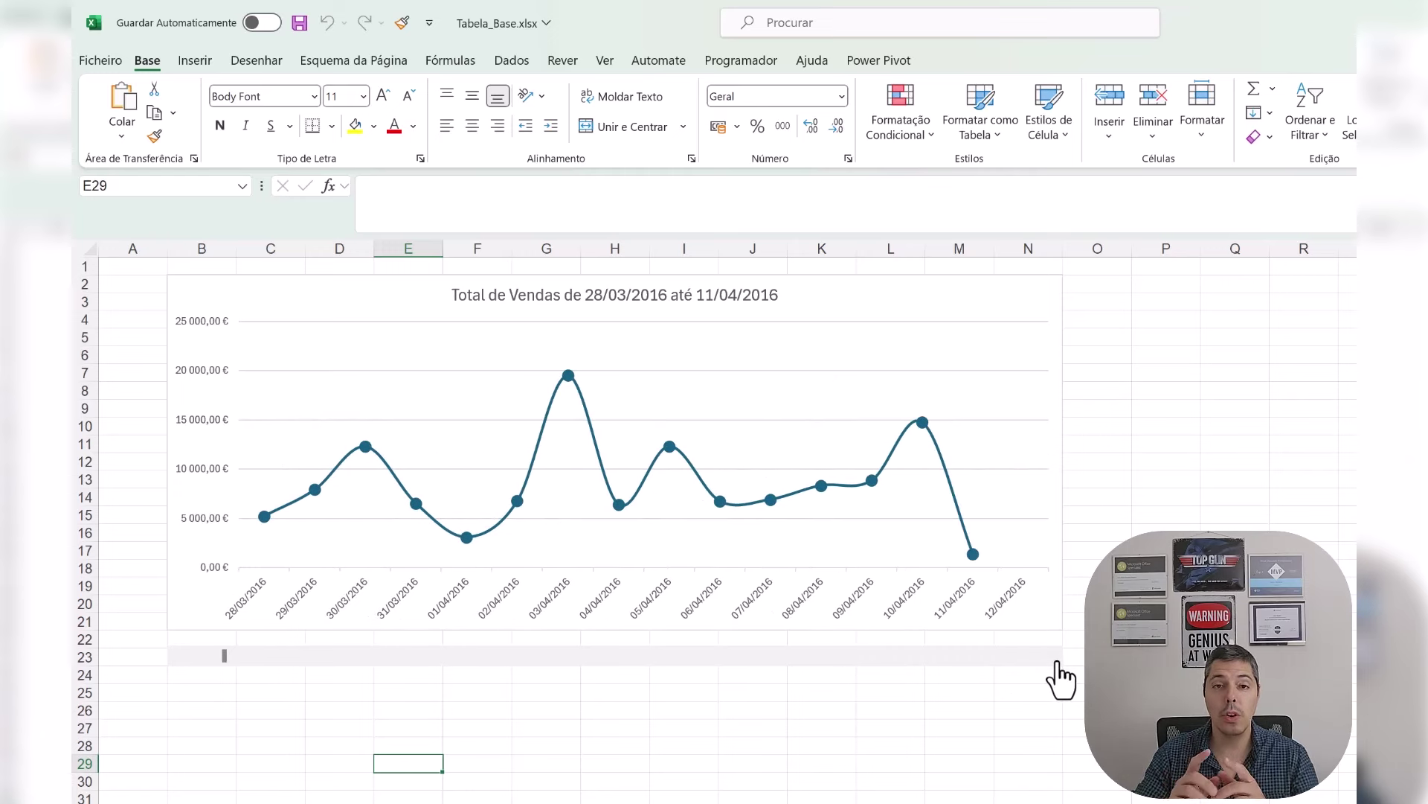